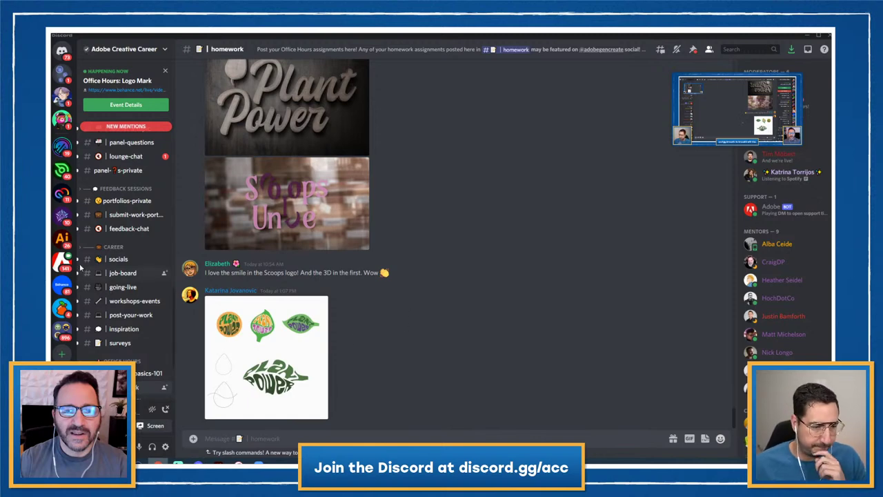
View the Plant Power and Scoops Uncle logo images posted in the homework channel at full size, one after the other.
scroll(102, 249, down, 1)
scroll(102, 250, down, 3)
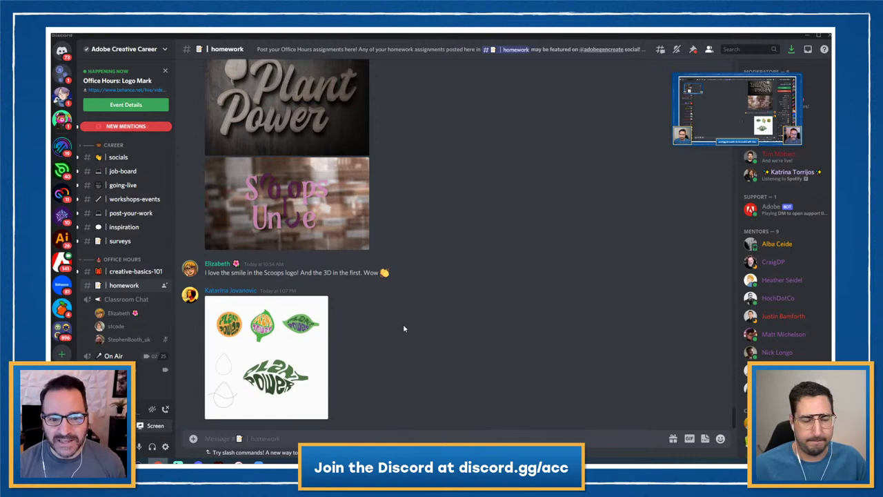
scroll(400, 355, up, 1)
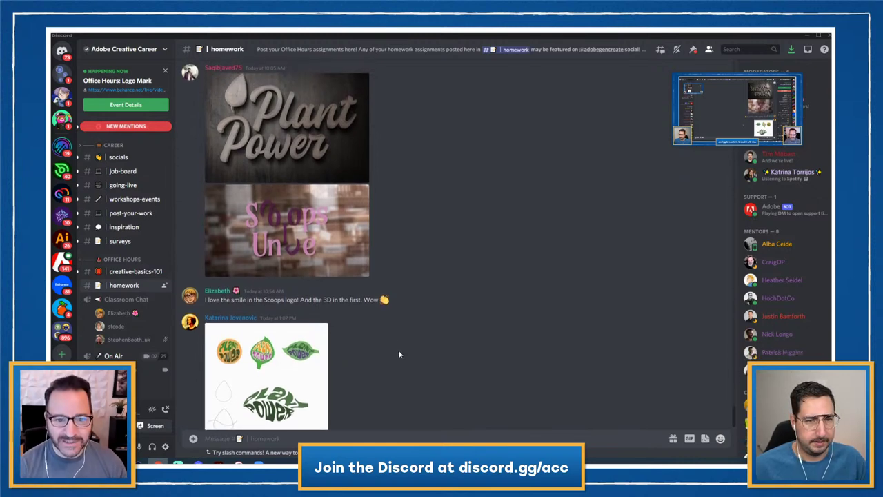
scroll(400, 355, up, 2)
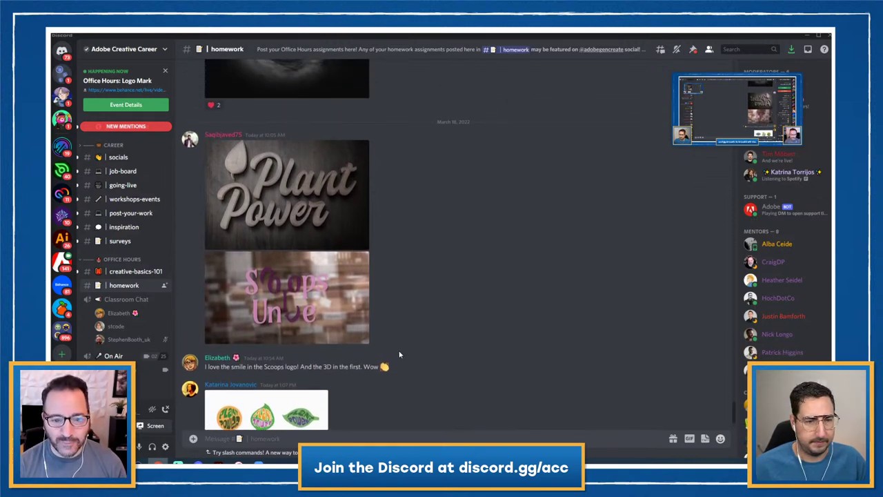
click(322, 242)
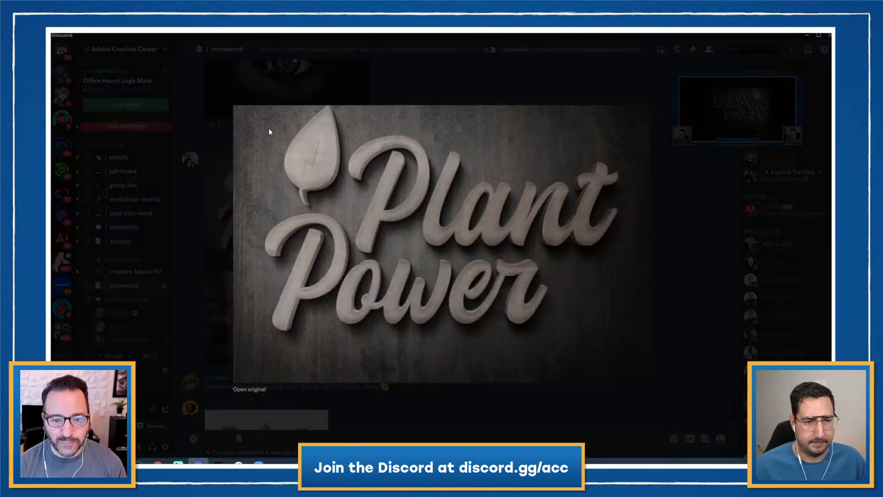
click(206, 179)
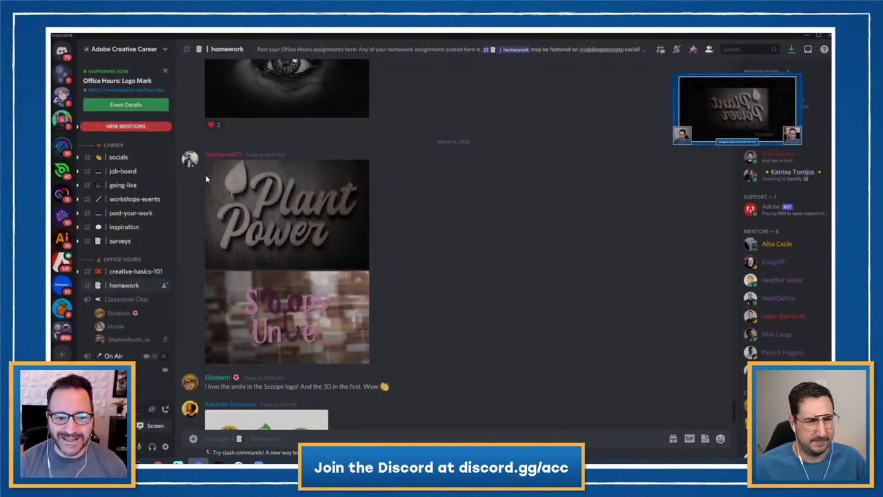
click(269, 326)
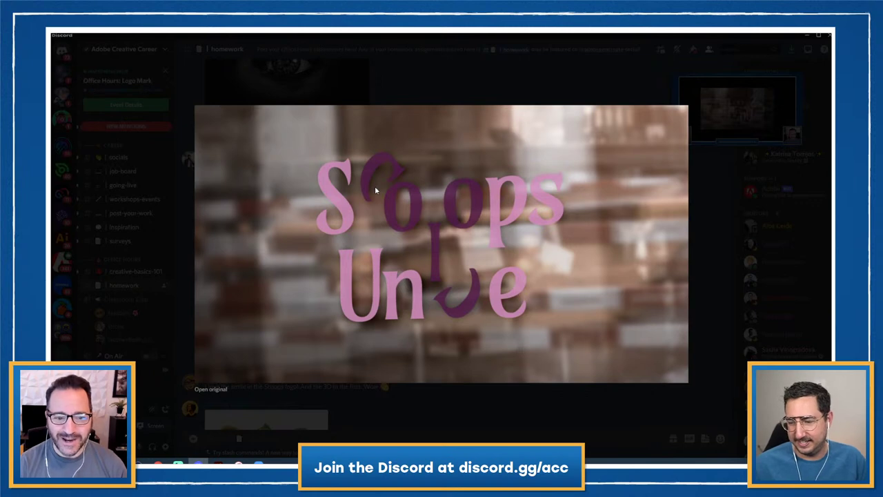
click(357, 91)
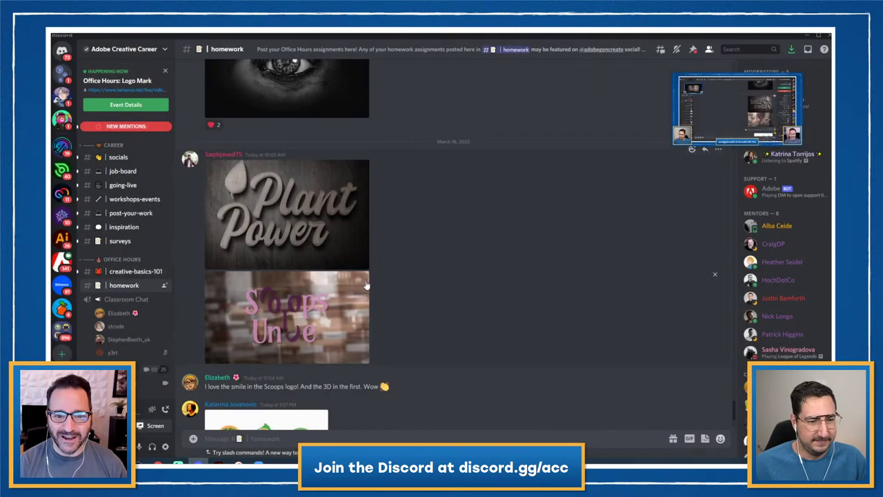
Find the earlier homework post with the Uncle Scoops logo variations and view its image enlarged.
scroll(366, 284, up, 12)
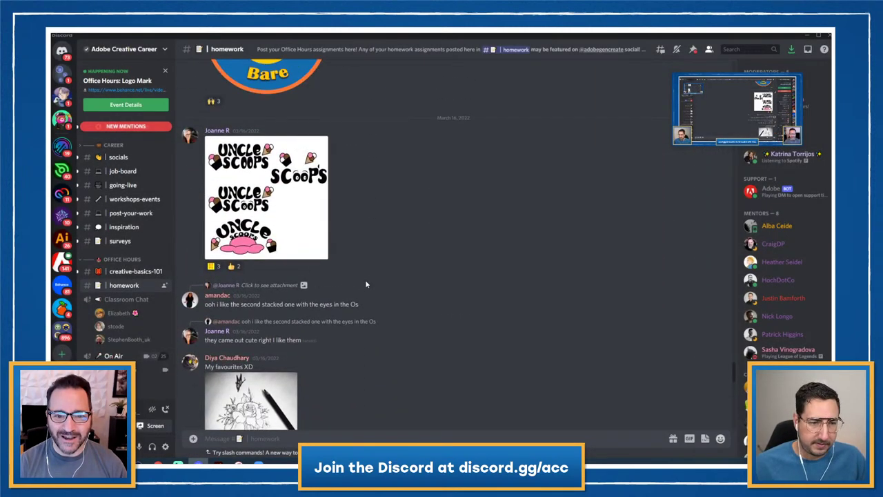
scroll(367, 285, up, 2)
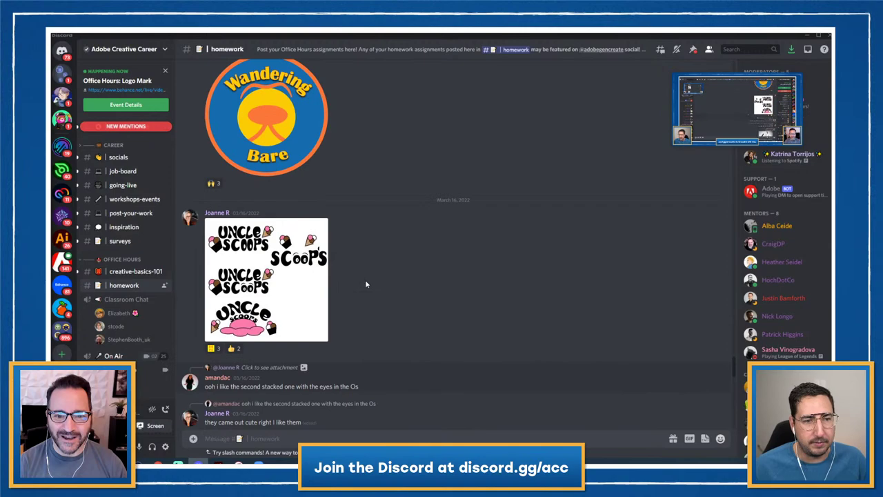
click(268, 286)
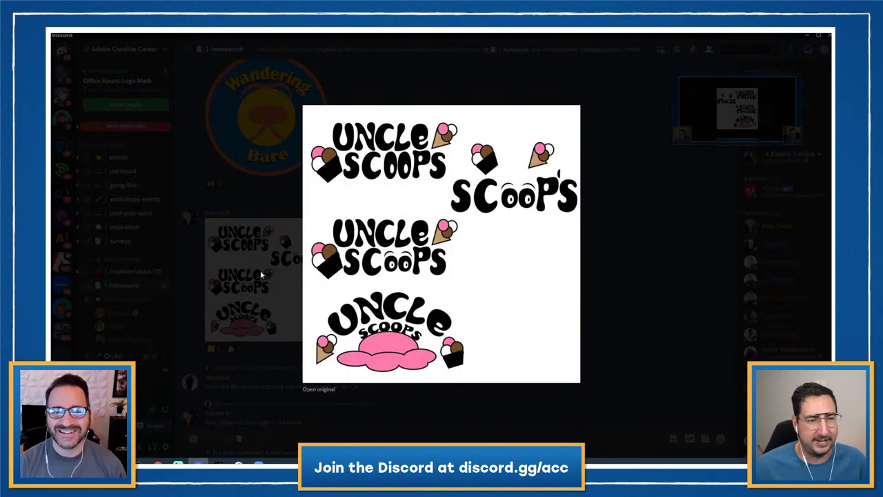
click(269, 279)
Look through the older homework posts back to the blue bingsu! logo and view that image enlarged.
scroll(264, 280, up, 5)
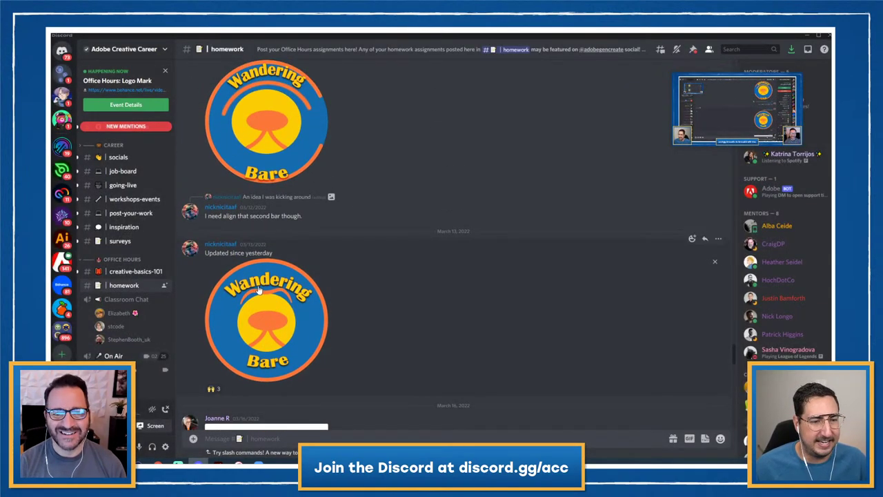
scroll(301, 330, up, 10)
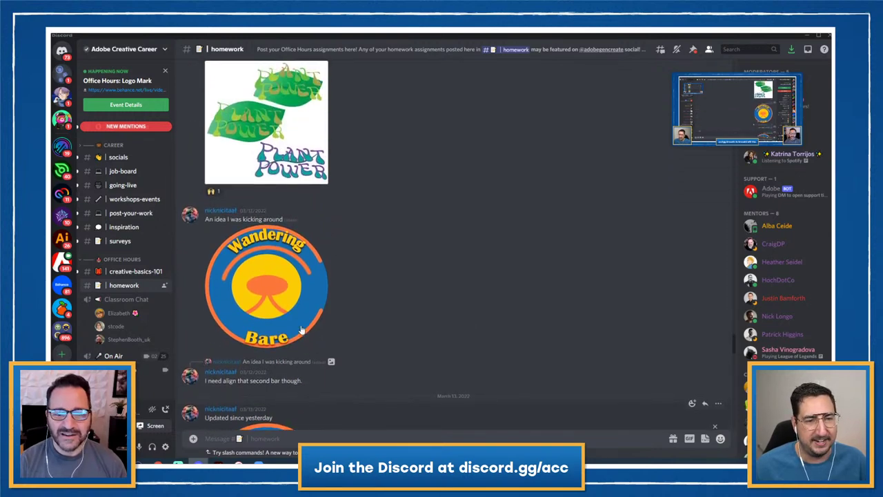
scroll(300, 329, up, 2)
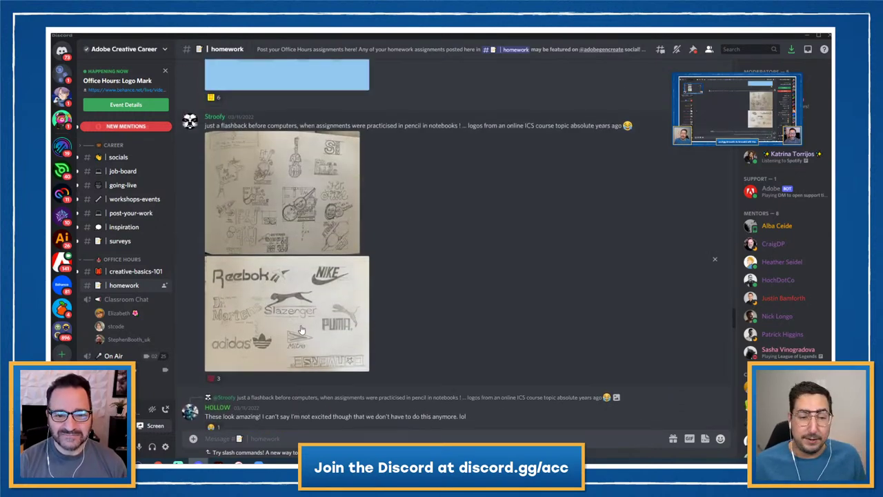
scroll(301, 330, up, 6)
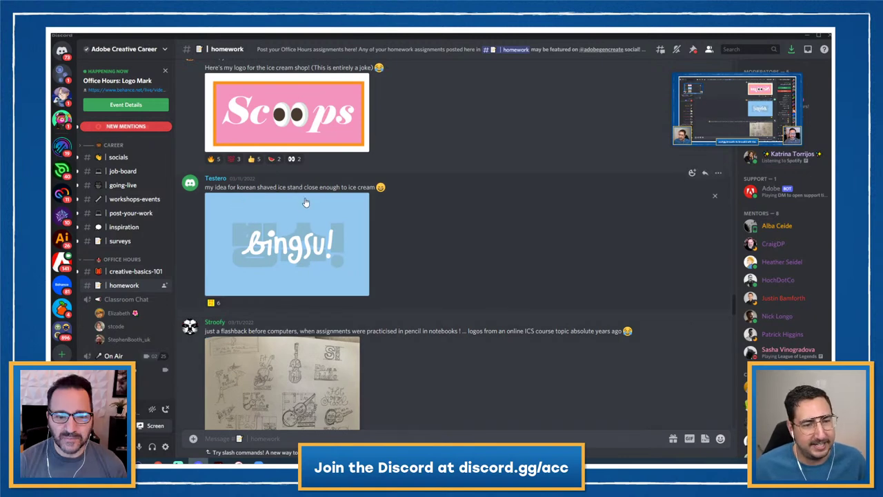
click(304, 252)
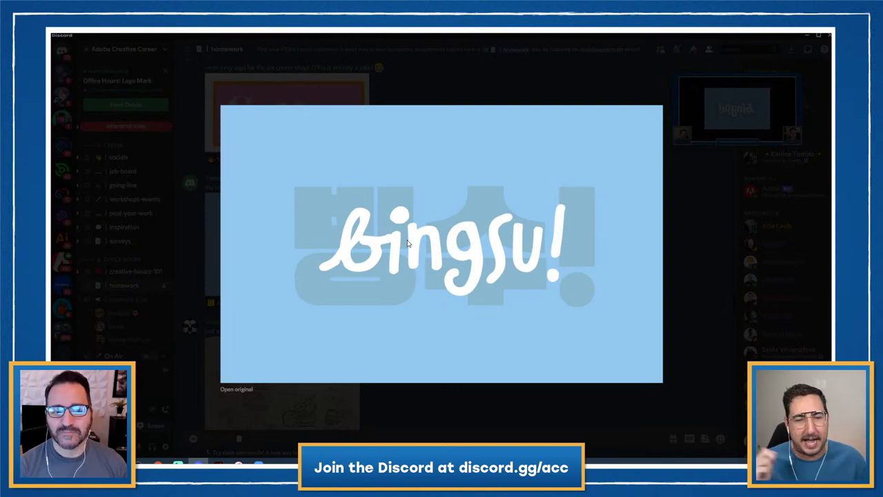
click(639, 83)
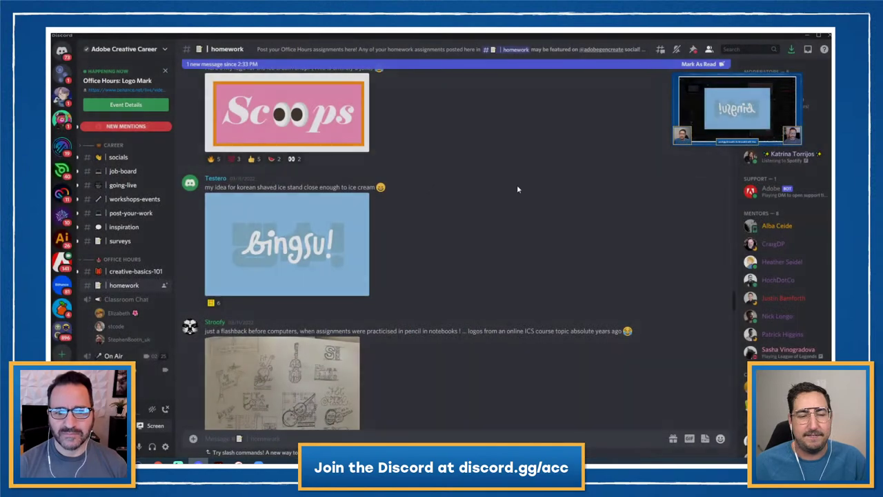
Look over the older Scoops and Sundae Scoops entries and return to the newest homework posts.
scroll(417, 222, up, 5)
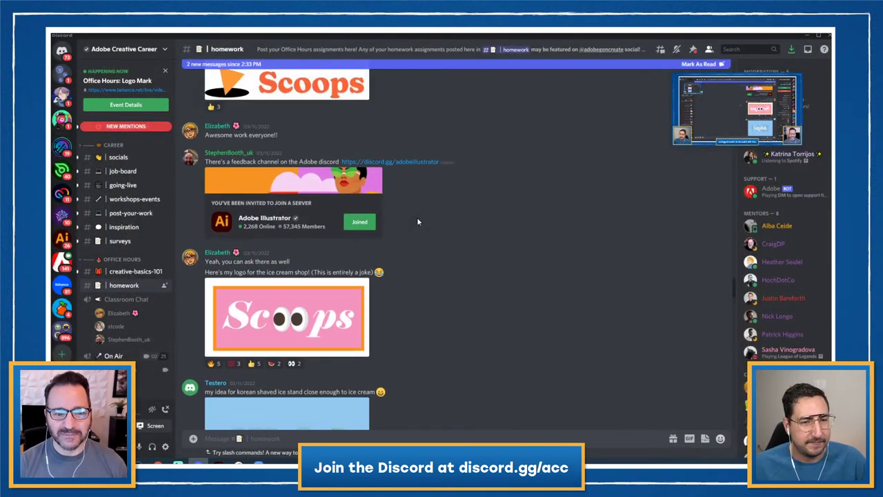
scroll(417, 221, up, 3)
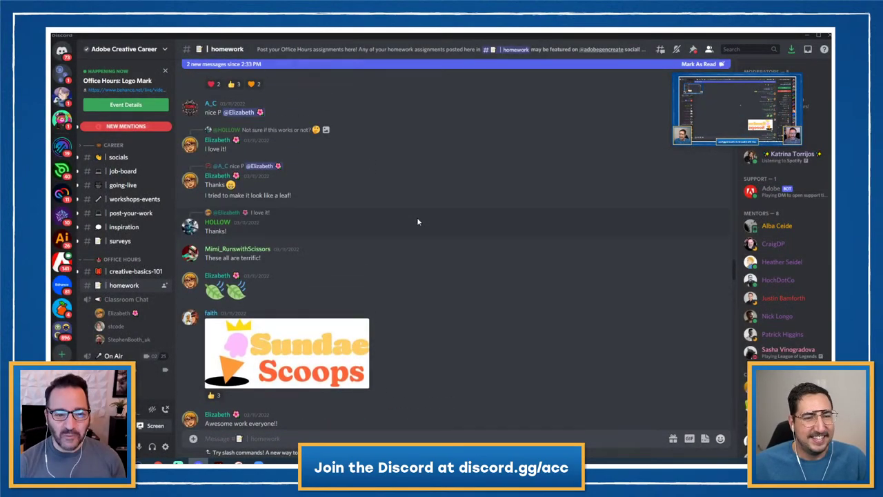
scroll(417, 222, down, 10)
scroll(416, 222, down, 6)
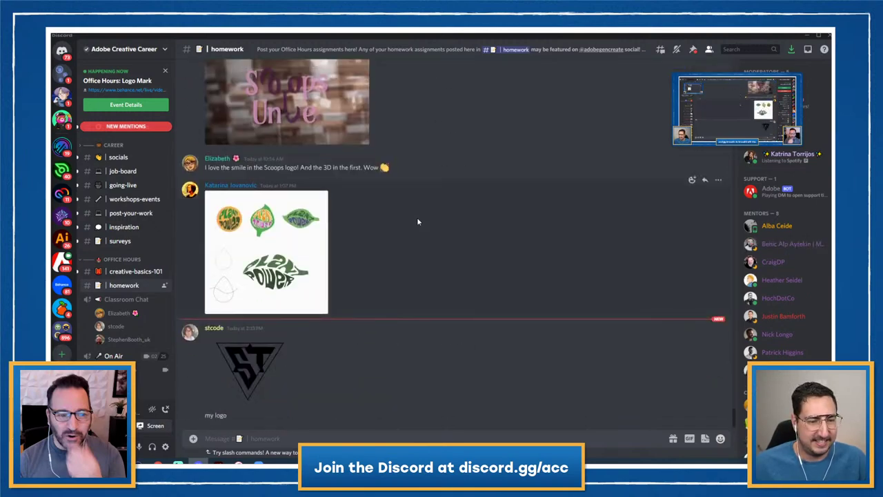
Enlarge the black triangular ST logo in the newest homework post and copy the image.
click(255, 376)
click(252, 356)
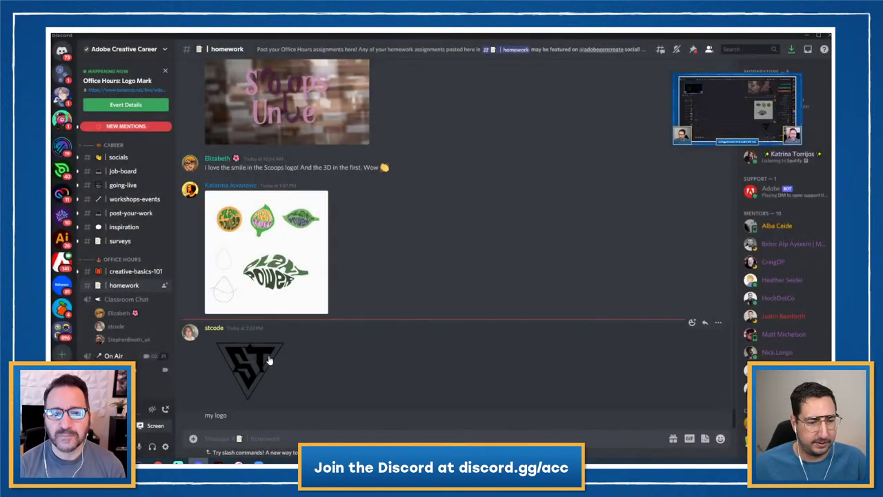
right_click(255, 362)
click(239, 362)
click(239, 363)
right_click(414, 243)
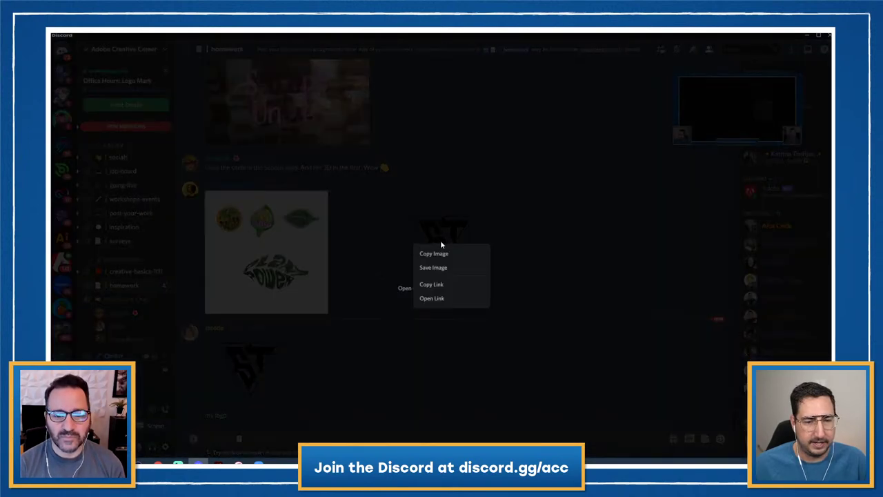
click(446, 260)
Try placing the copied ST logo beside the artboard in Illustrator, delete it, and return to the Discord homework channel.
click(221, 461)
drag(169, 244, 436, 335)
key(ctrl+v)
click(461, 322)
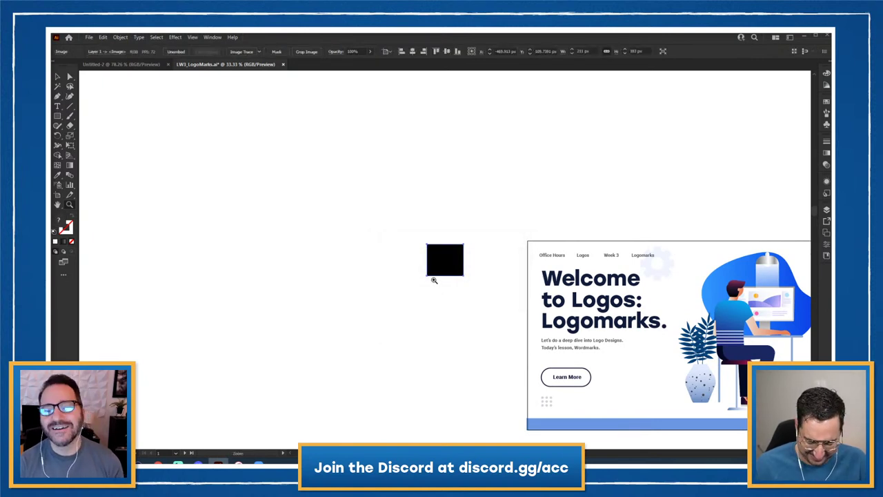
key(Delete)
key(alt+Tab)
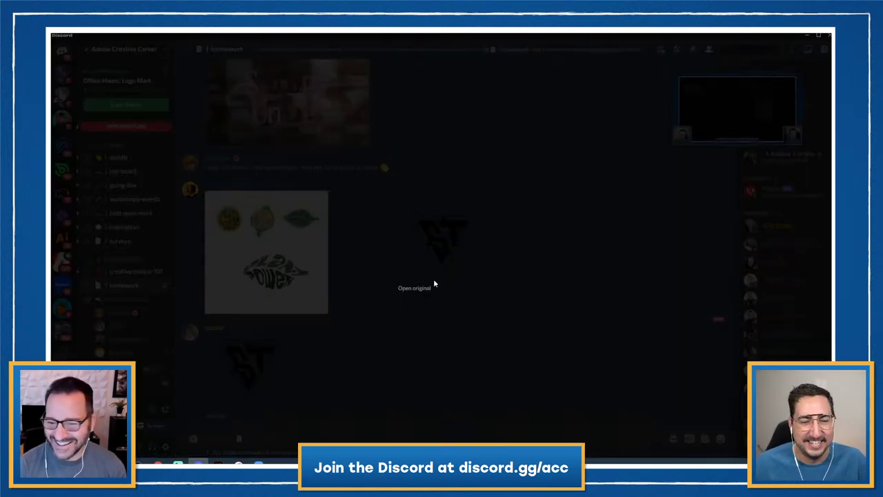
click(297, 291)
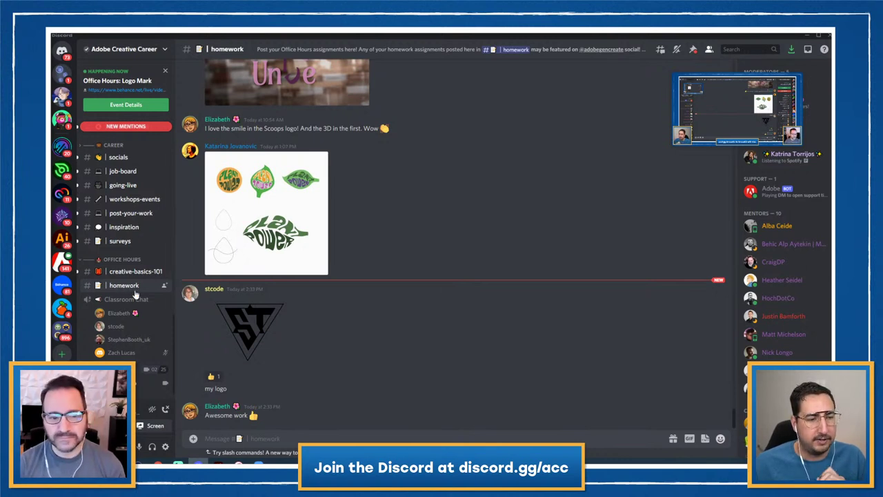
mouse_move(119, 303)
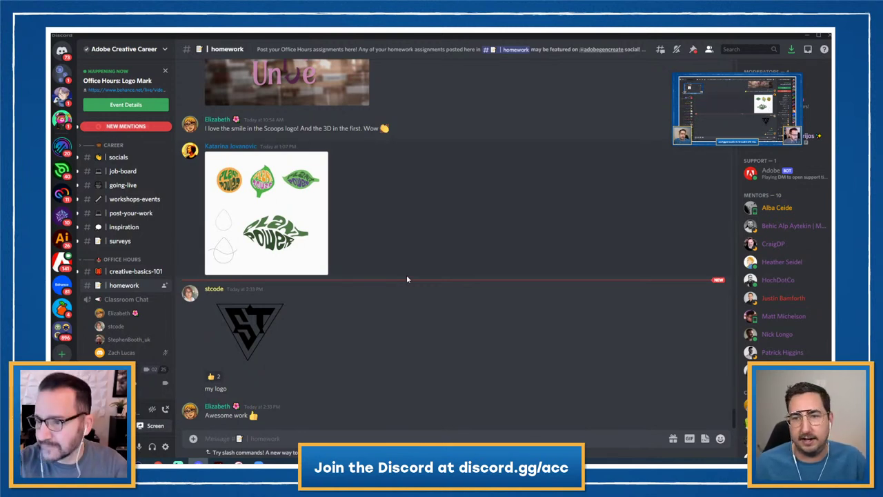
Switch to the LW3_LogoMarks.ai document in Illustrator and show the Welcome to Logos artboard in presentation mode.
key(alt+Tab)
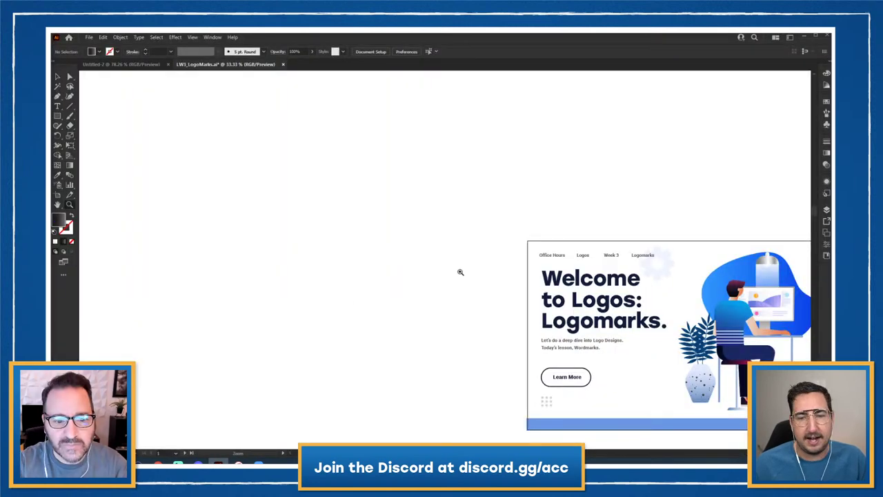
click(460, 272)
drag(510, 274, 342, 230)
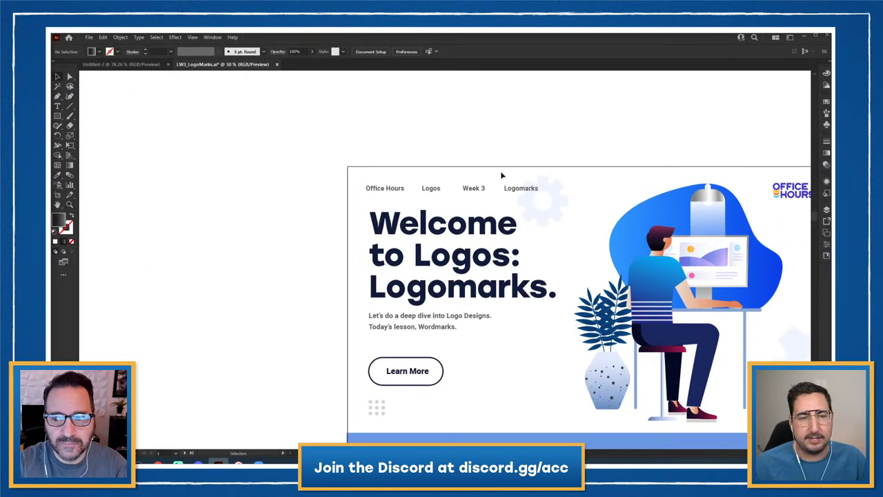
click(194, 37)
click(223, 98)
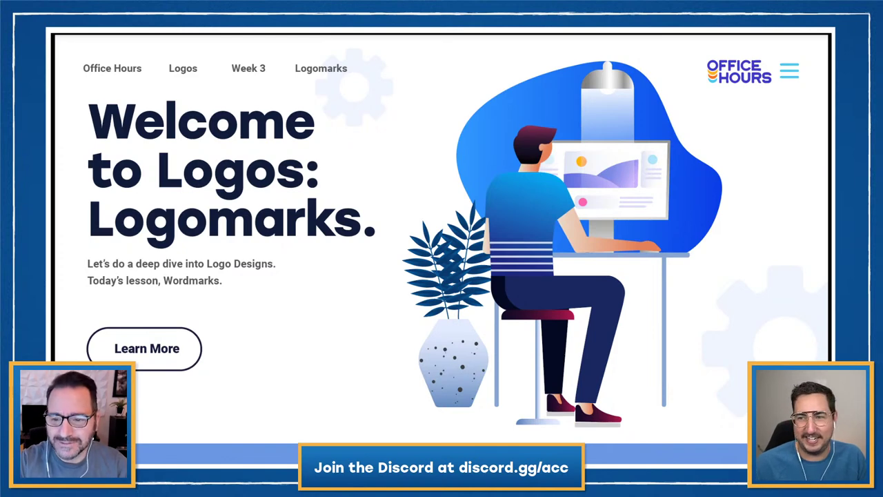
Advance the presentation through the What is a Logomark?, Why a Logomark? and The Rules slides.
key(Right)
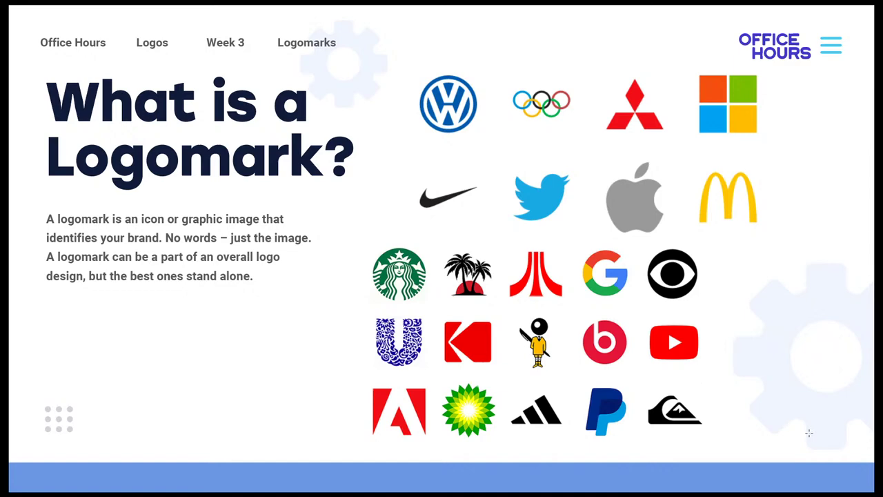
key(Right)
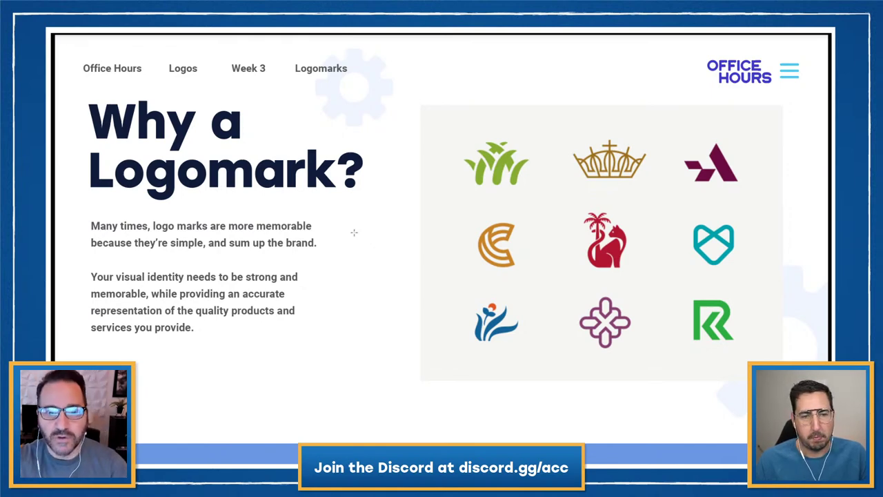
key(Right)
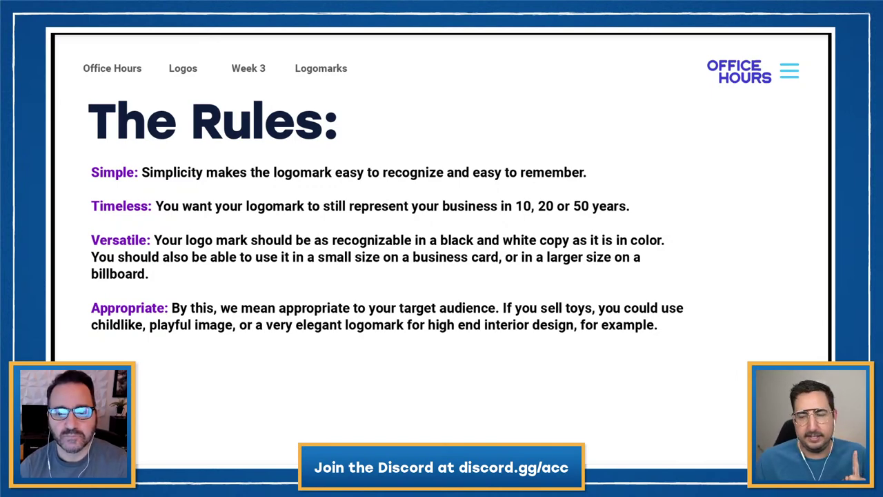
key(Right)
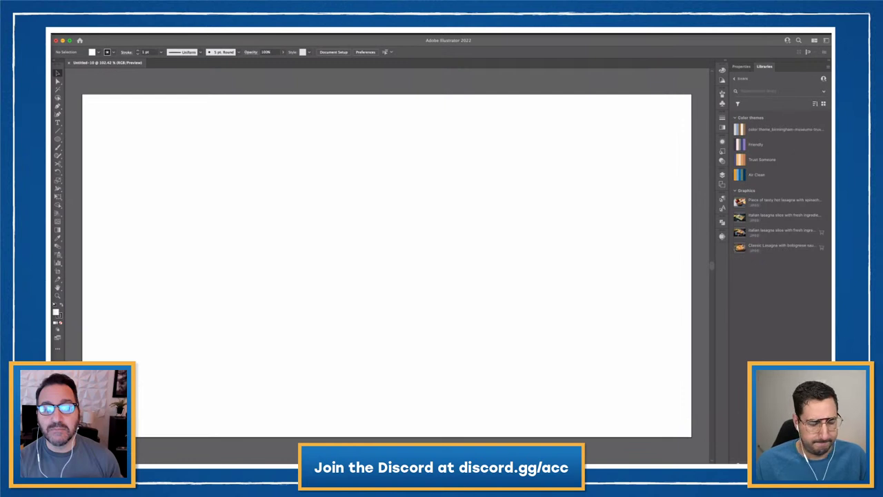
Draw a square about 2.45 in wide on the blank artboard with the Rectangle tool.
click(120, 200)
key(super+equal)
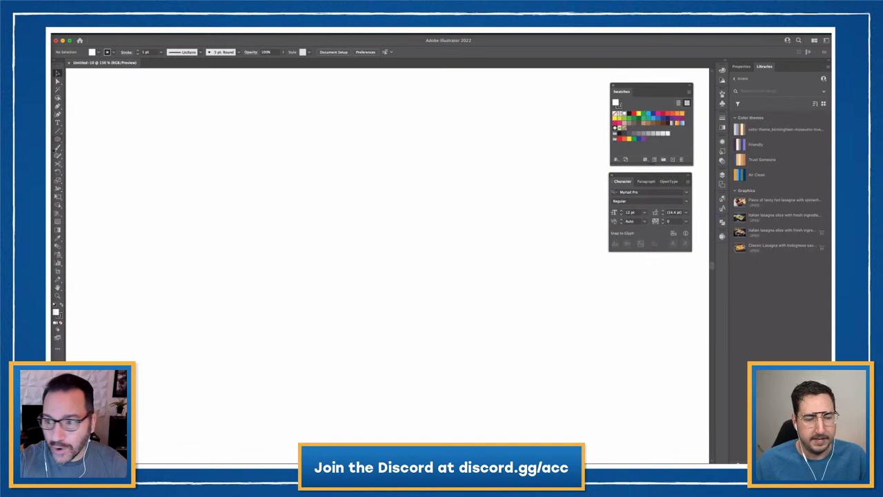
click(57, 122)
click(57, 123)
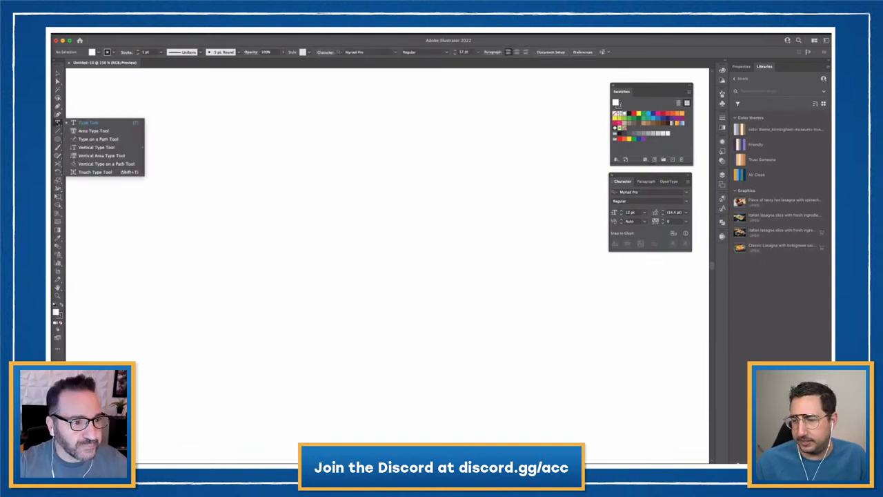
click(58, 123)
click(57, 138)
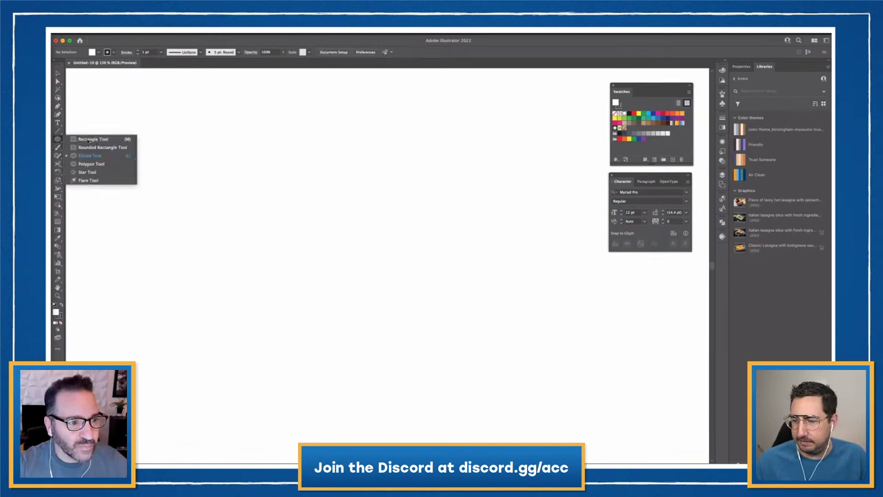
click(89, 139)
drag(191, 109, 313, 245)
scroll(351, 304, left, 2)
scroll(351, 303, up, 1)
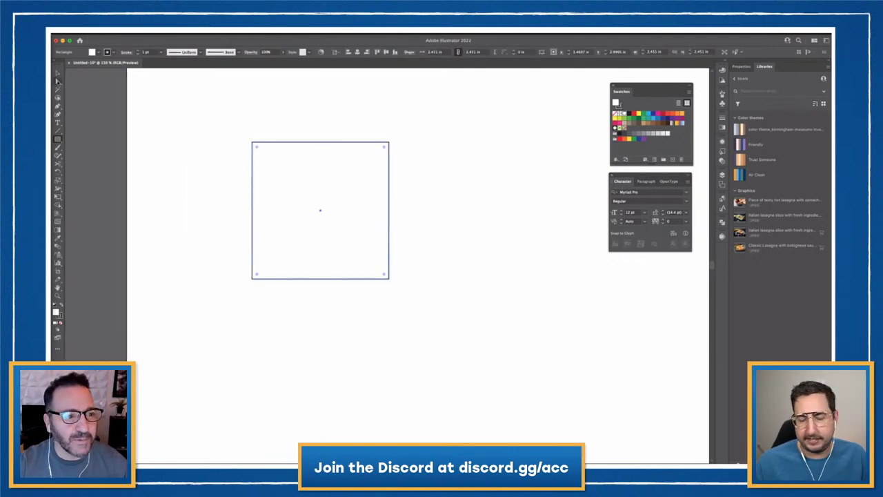
click(58, 81)
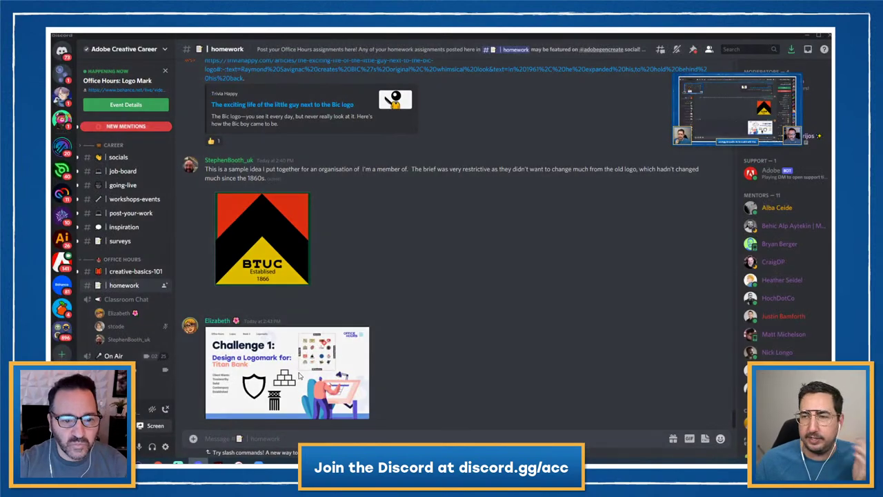
View the Challenge 1 Titan Bank logomark image posted in the Discord homework channel at enlarged size.
click(325, 372)
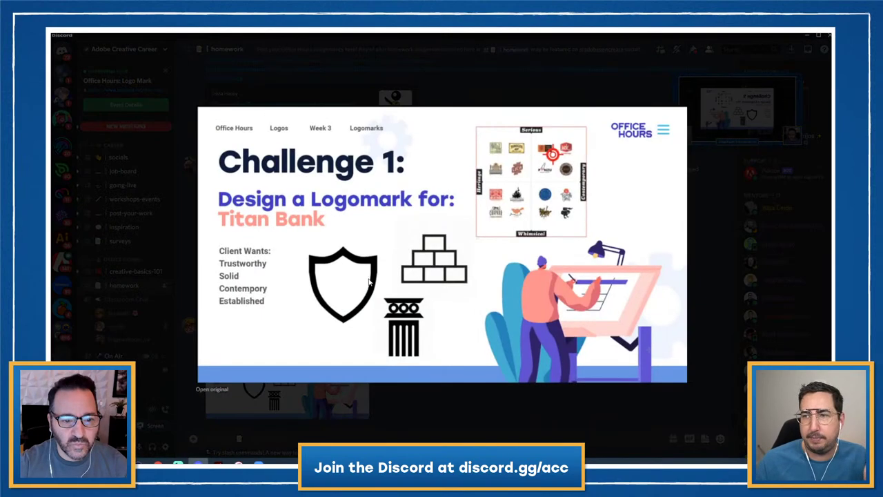
click(174, 131)
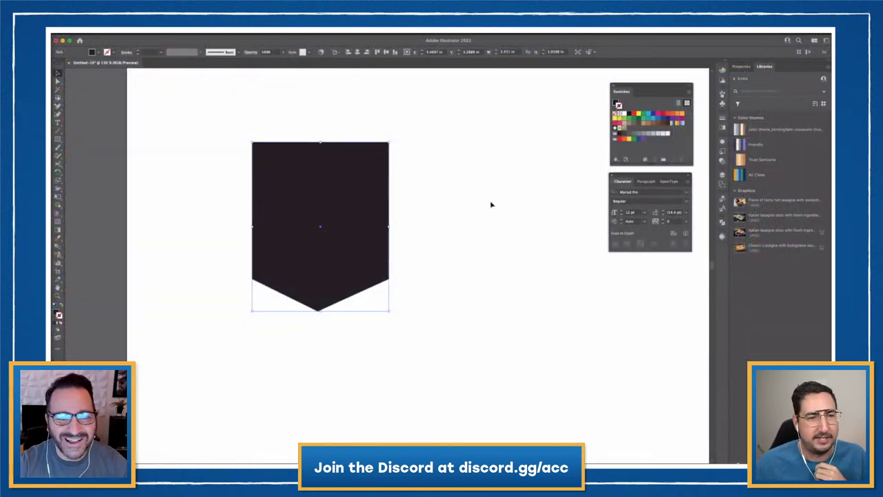
Draw an unfilled, white-stroked right-angle path with the Pen tool, running in from the black shield's left edge and down past its bottom.
click(492, 205)
scroll(465, 250, left, 3)
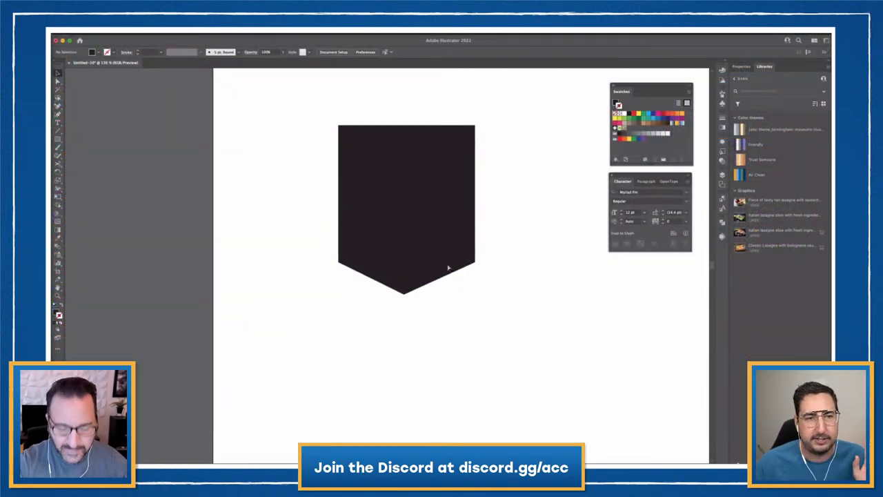
key(super+equal)
drag(448, 262, 352, 297)
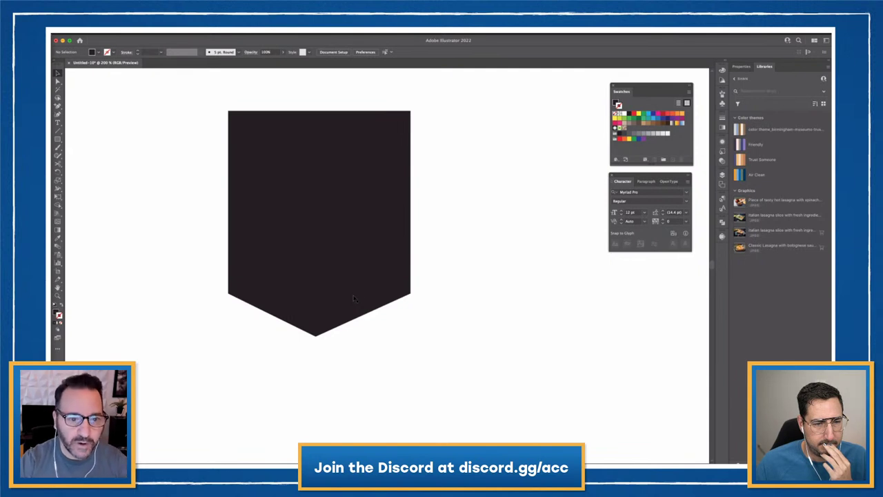
scroll(398, 272, left, 3)
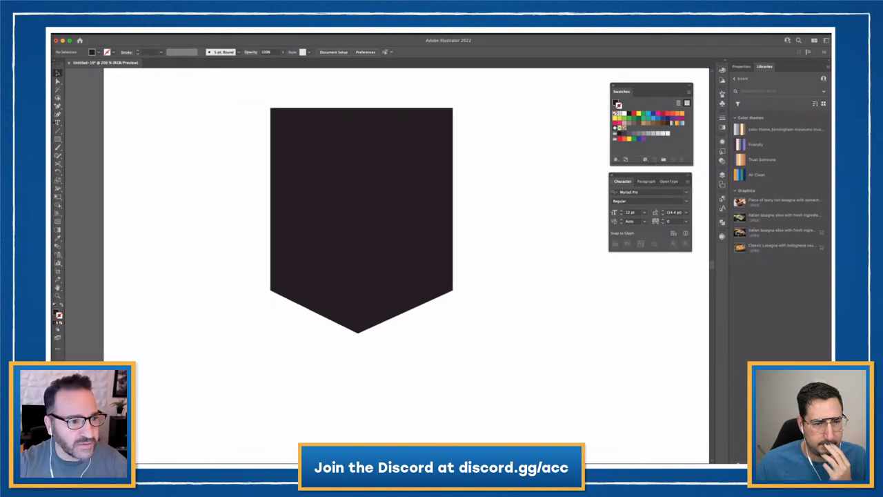
drag(58, 106, 88, 109)
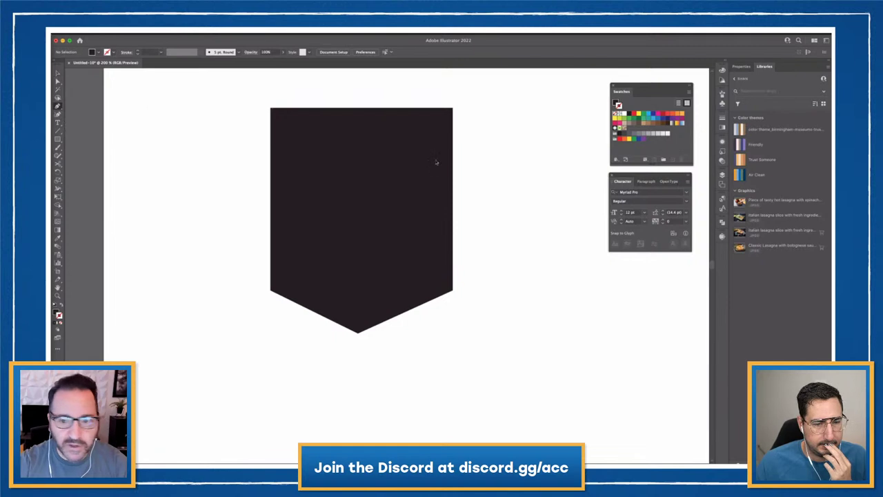
key(shift+x)
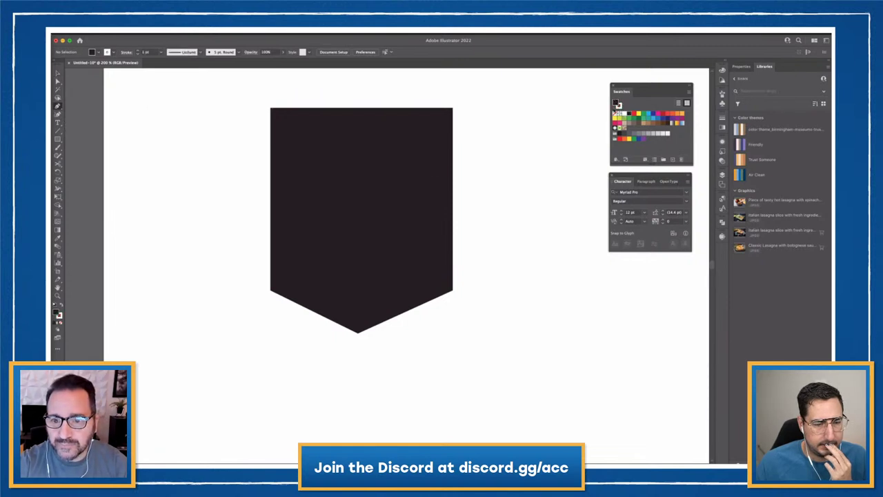
click(237, 198)
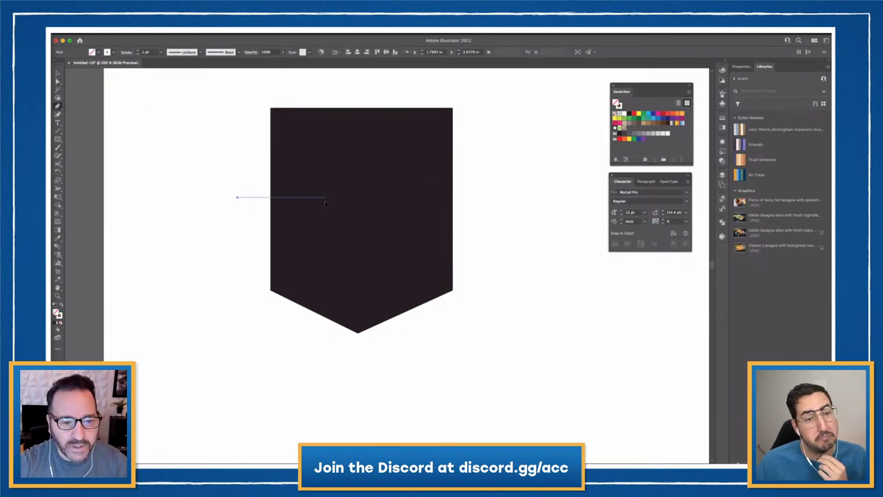
shift+click(325, 198)
shift+click(337, 341)
key(Escape)
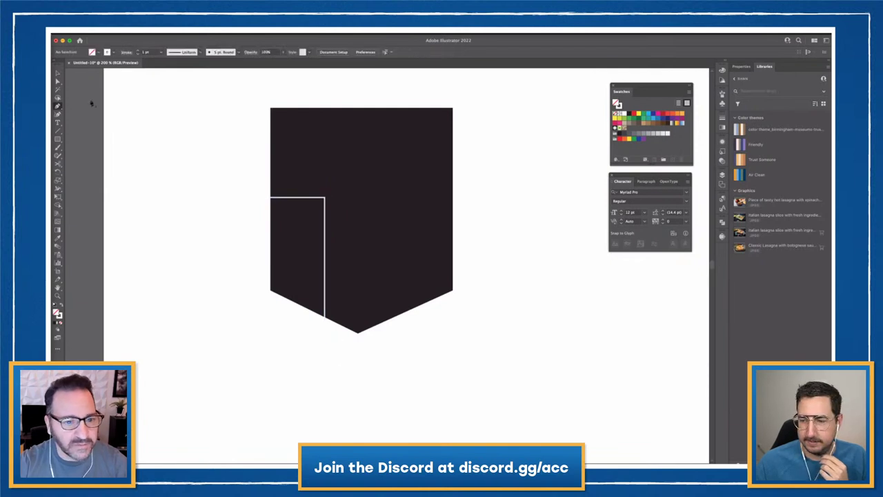
Thicken the stroke of the white right-angle path to 21 pt.
key(v)
drag(274, 172, 272, 204)
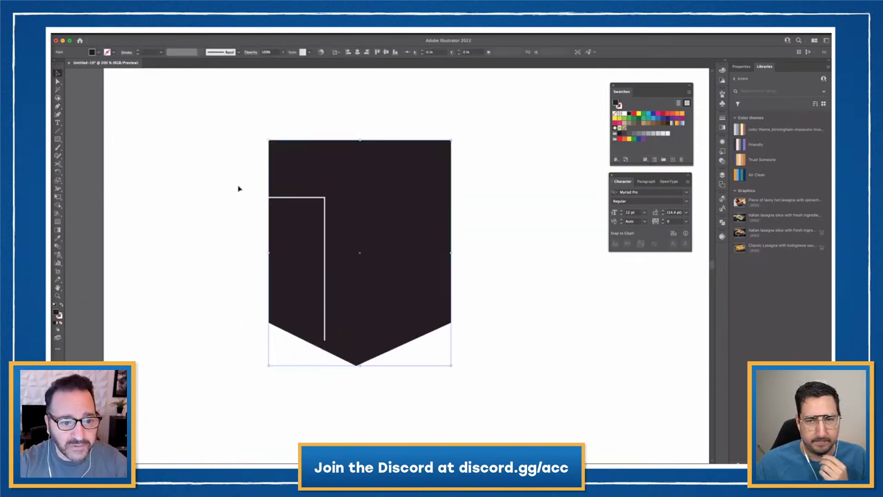
key(super+z)
click(260, 198)
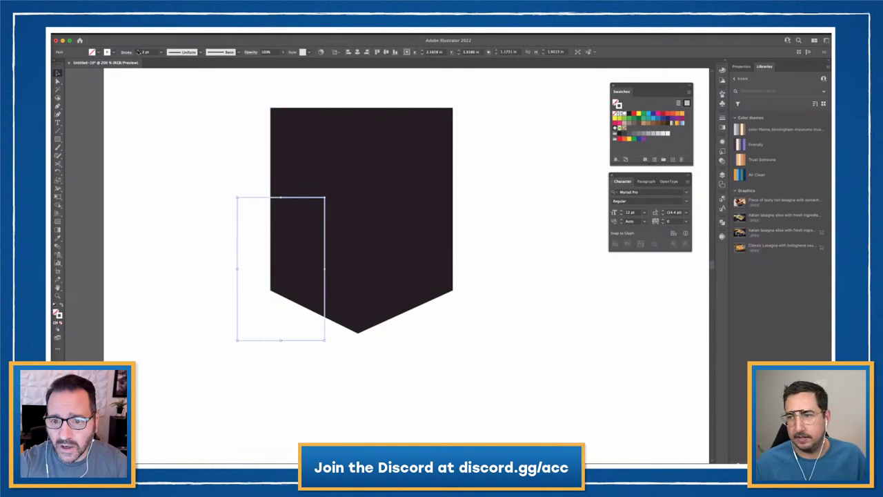
click(138, 50)
click(246, 161)
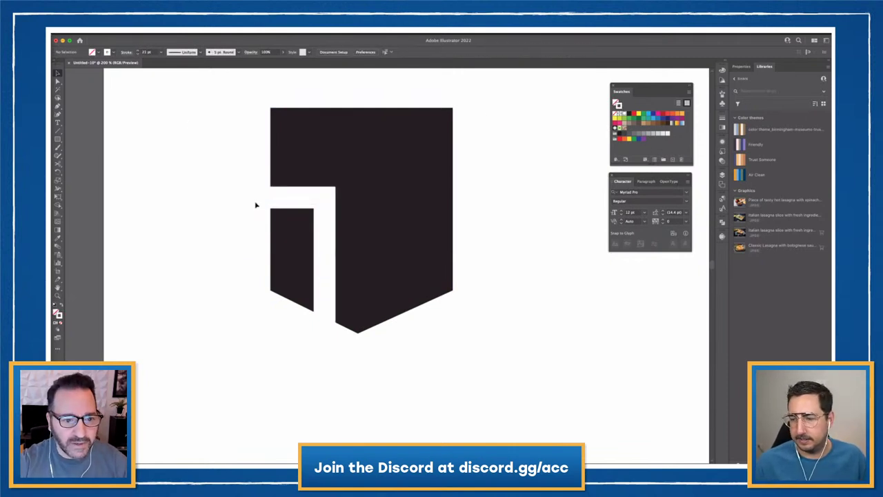
Duplicate the thick white path onto the shield's right side and reflect the copy about a vertical axis.
alt+drag(254, 198, 445, 199)
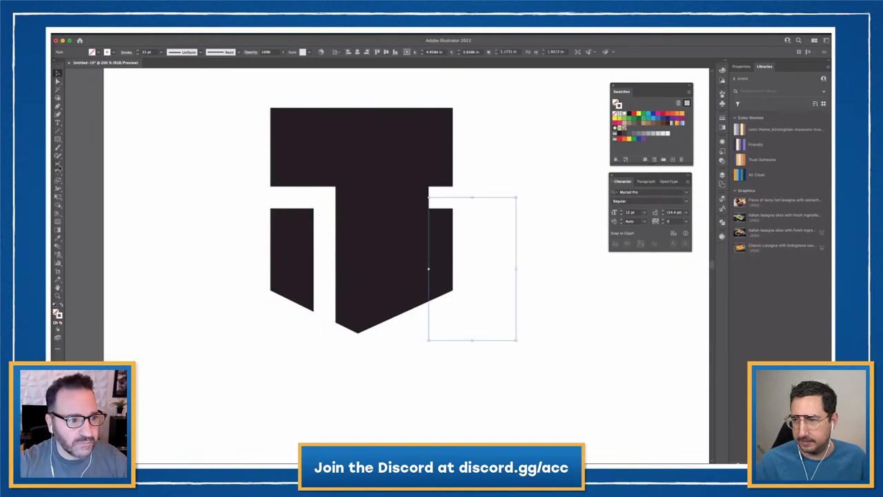
click(58, 180)
click(58, 173)
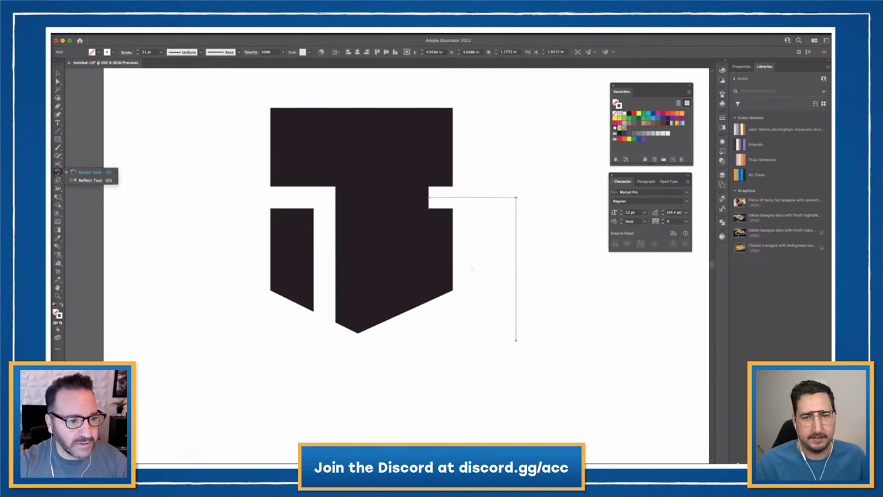
click(90, 180)
shift+drag(456, 235, 489, 244)
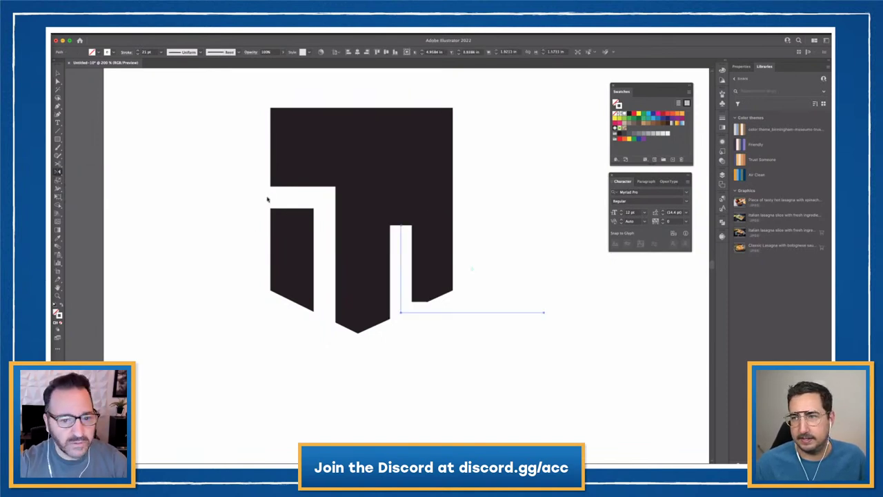
key(super+z)
shift+drag(442, 227, 494, 217)
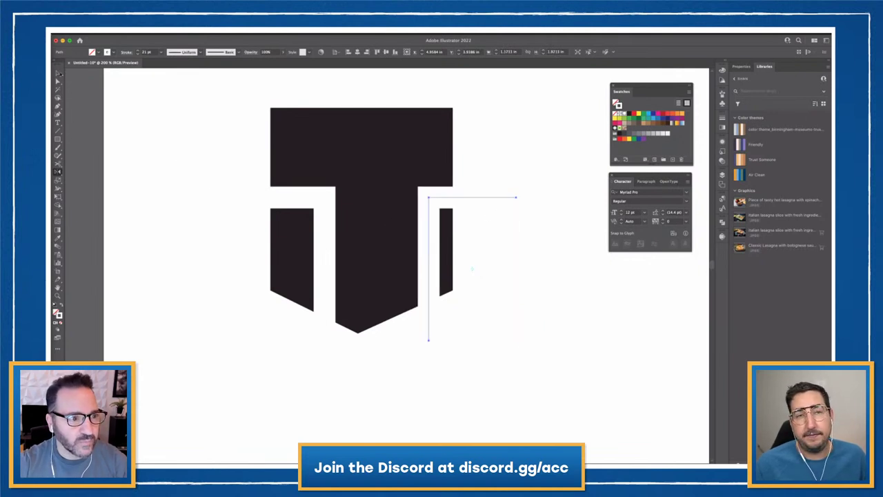
Move the reflected white path inward so the shield's black centre forms the stem of a T.
click(58, 73)
drag(450, 198, 406, 199)
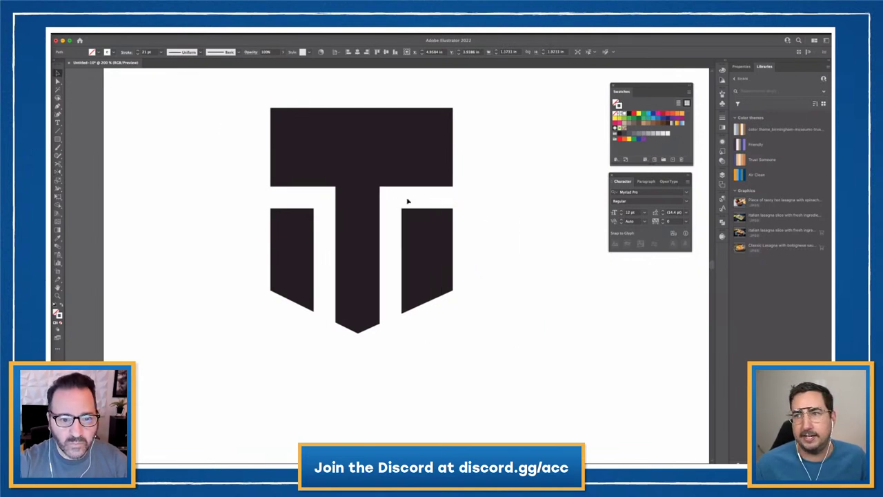
scroll(299, 386, left, 2)
scroll(299, 386, left, 2)
click(521, 234)
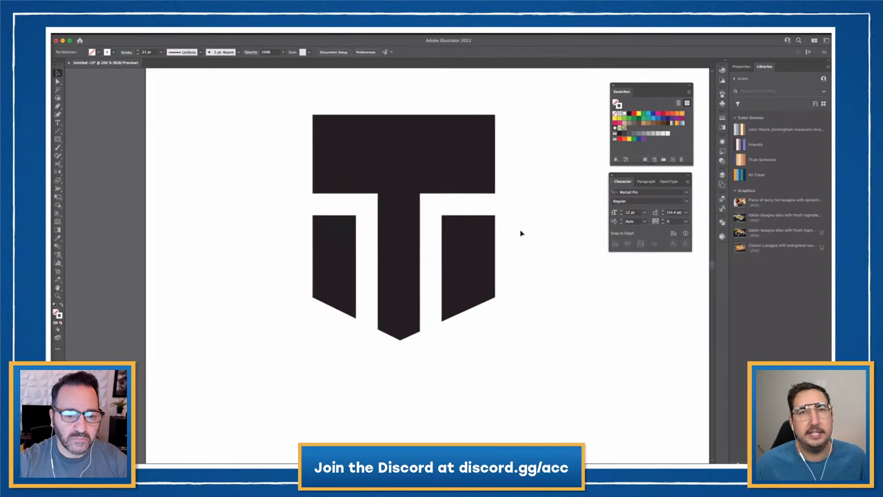
Widen the T's stem by moving the right and left white paths slightly outward.
click(461, 214)
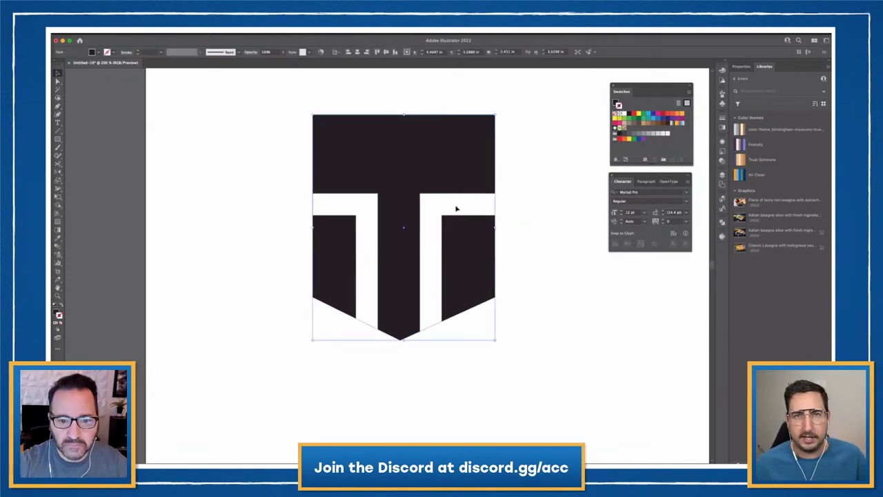
drag(459, 202, 467, 205)
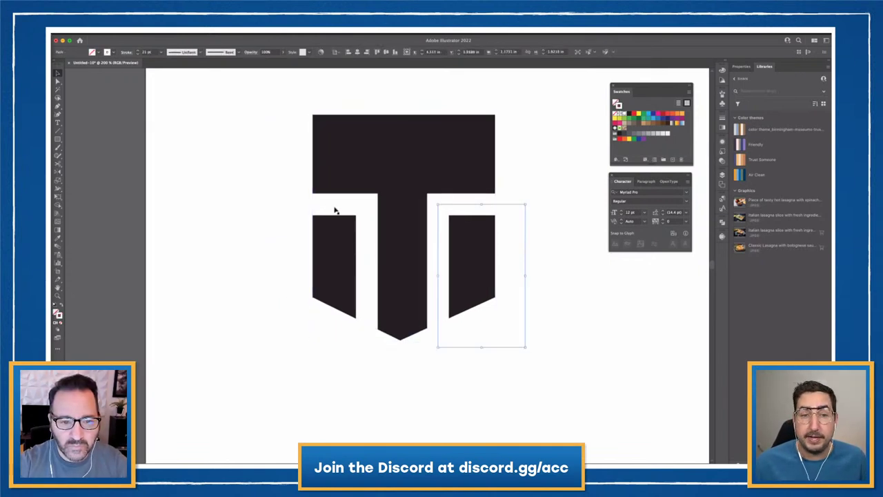
drag(334, 208, 324, 207)
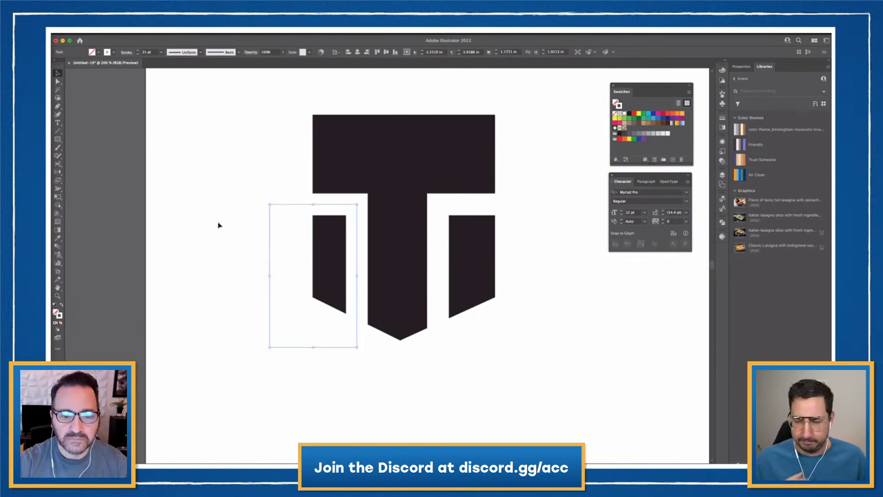
click(301, 200)
click(337, 211)
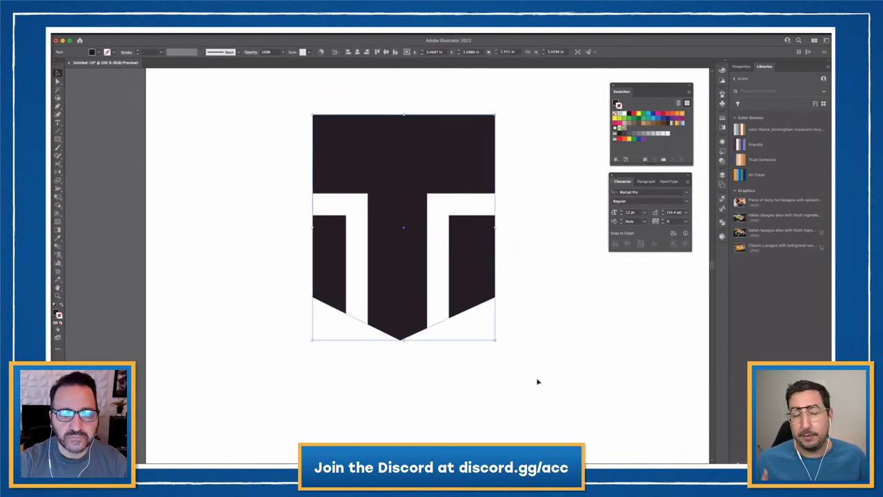
click(538, 377)
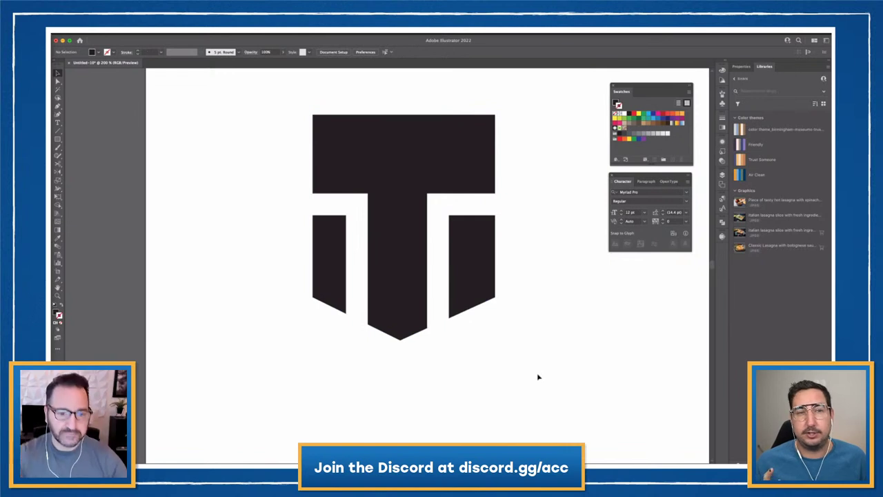
Move the black shield shape slightly down behind the white paths to slim the T's crossbar.
drag(414, 155, 415, 158)
click(415, 156)
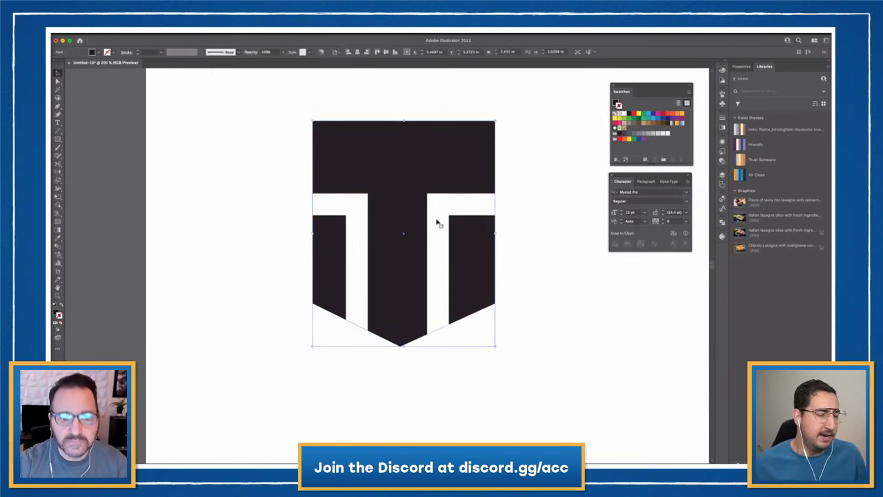
click(525, 136)
Group the two white paths and align the group with the black shield on their horizontal centres.
drag(261, 331, 268, 366)
shift+click(397, 162)
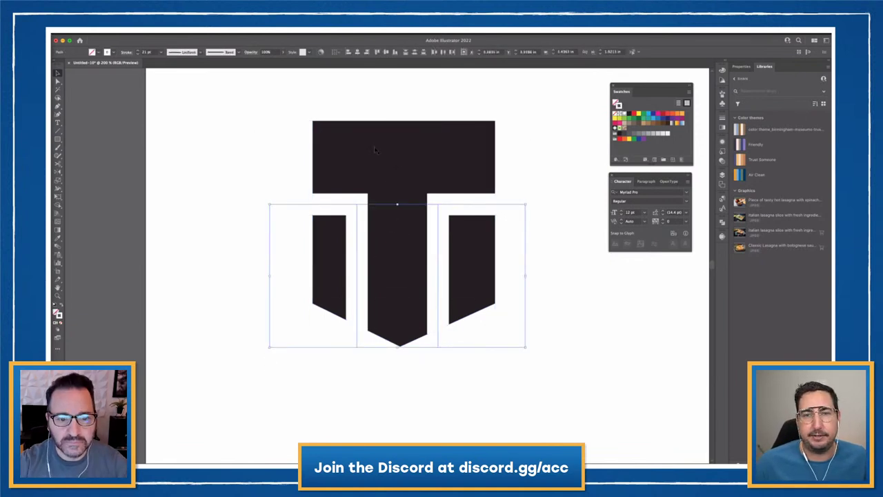
key(super+g)
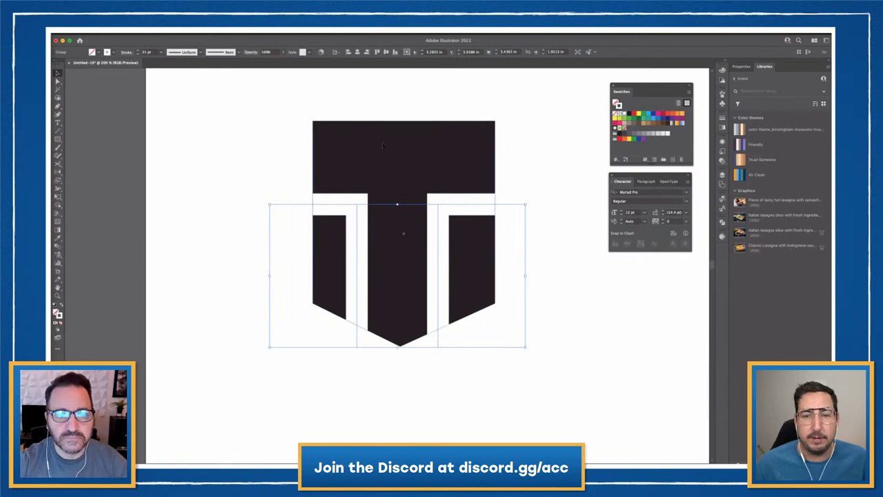
shift+click(375, 149)
click(357, 52)
click(418, 102)
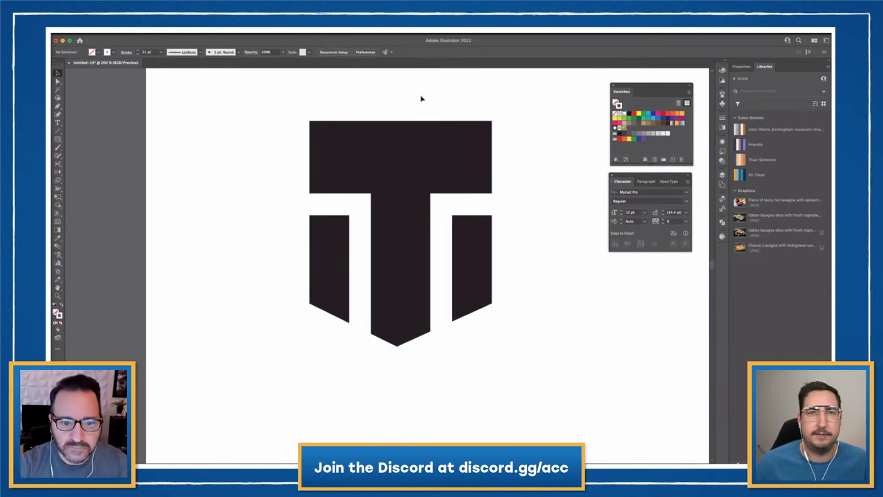
Examine the T-shield logomark at thumbnail size and enlarged to judge its legibility at different scales.
key(super+minus)
key(super+minus)
key(super+minus)
key(super+minus)
key(super+minus)
key(super+minus)
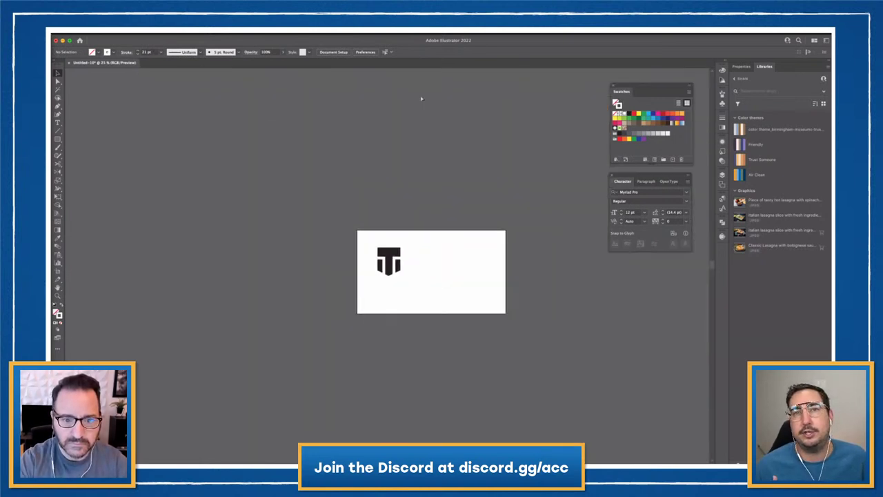
key(super+equal)
key(super+equal)
key(super+equal)
key(super+equal)
key(super+equal)
key(super+equal)
key(super+equal)
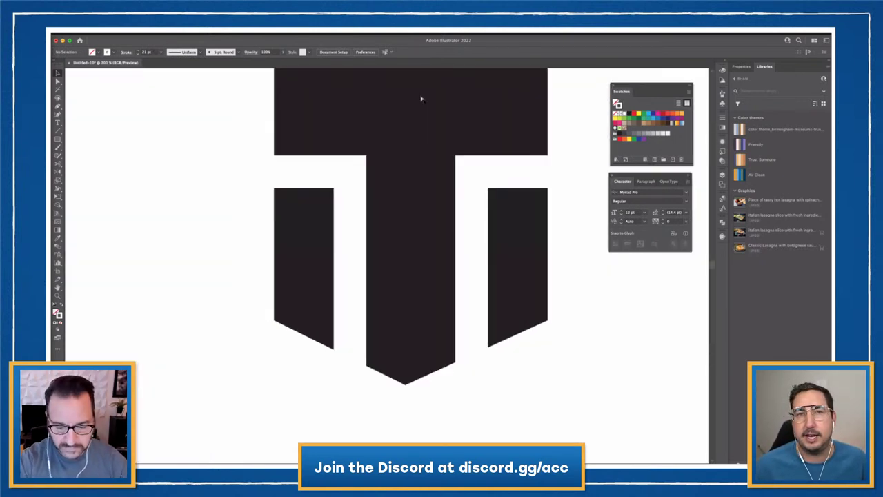
key(super+minus)
key(super+minus)
drag(454, 301, 417, 284)
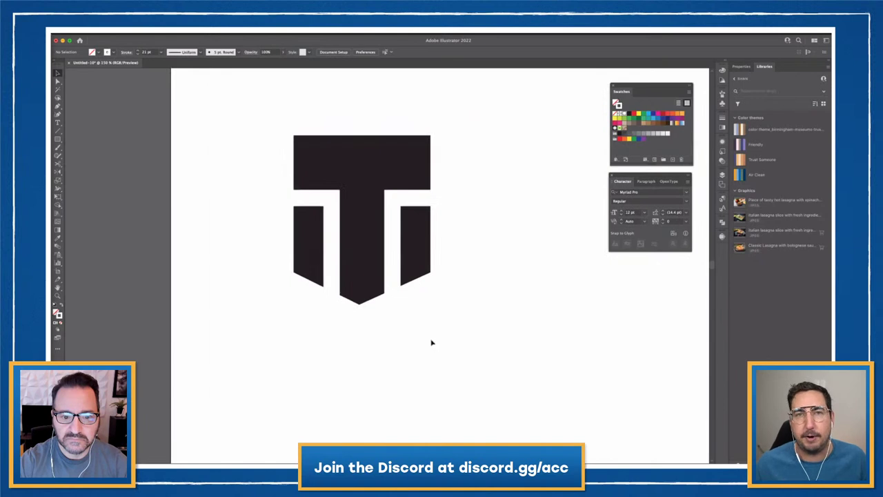
Duplicate the black shield shape directly below the T-shield logomark.
drag(370, 165, 372, 359)
scroll(438, 303, down, 2)
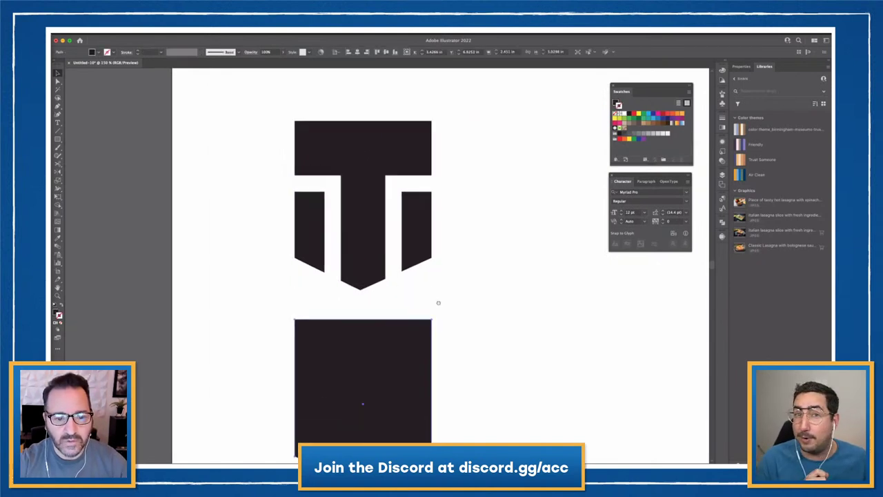
scroll(438, 302, down, 4)
click(239, 242)
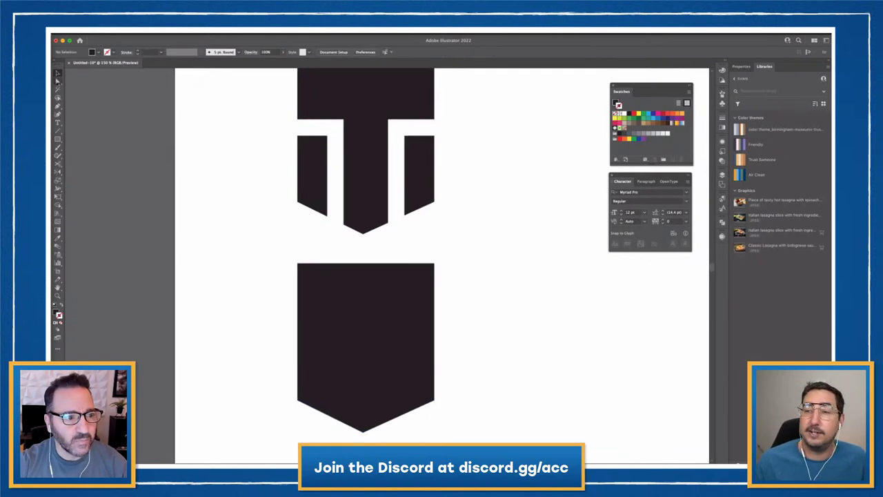
Rotate the plain shield copy half a turn so its point faces upward.
key(a)
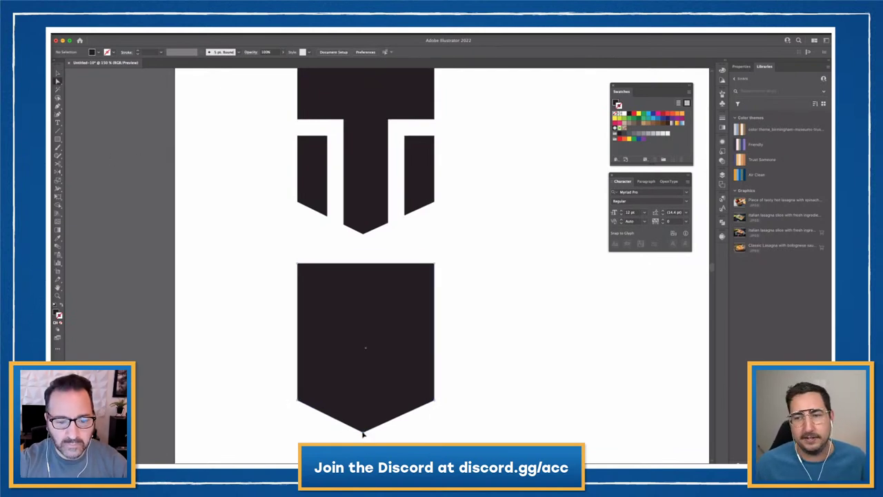
click(363, 432)
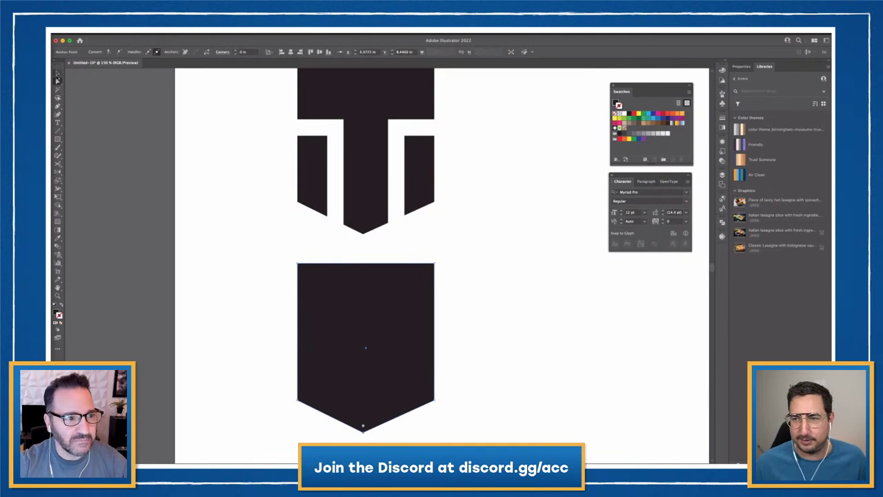
key(v)
click(320, 343)
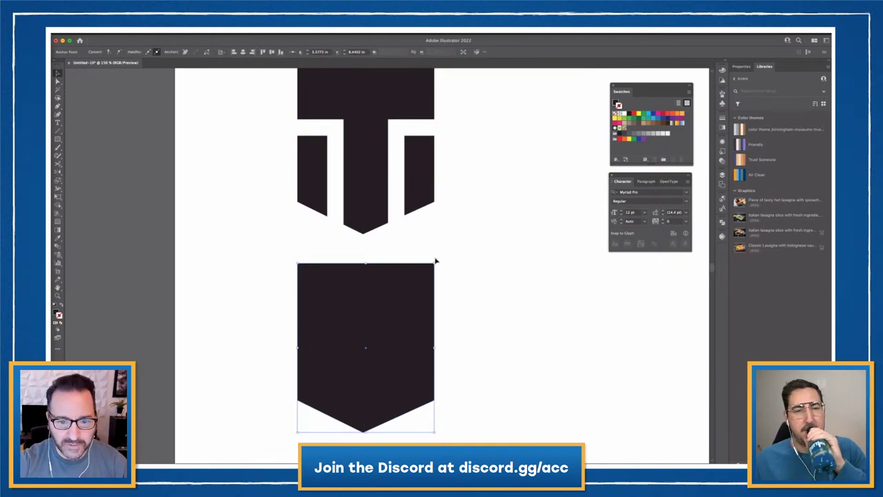
drag(436, 261, 468, 317)
click(410, 316)
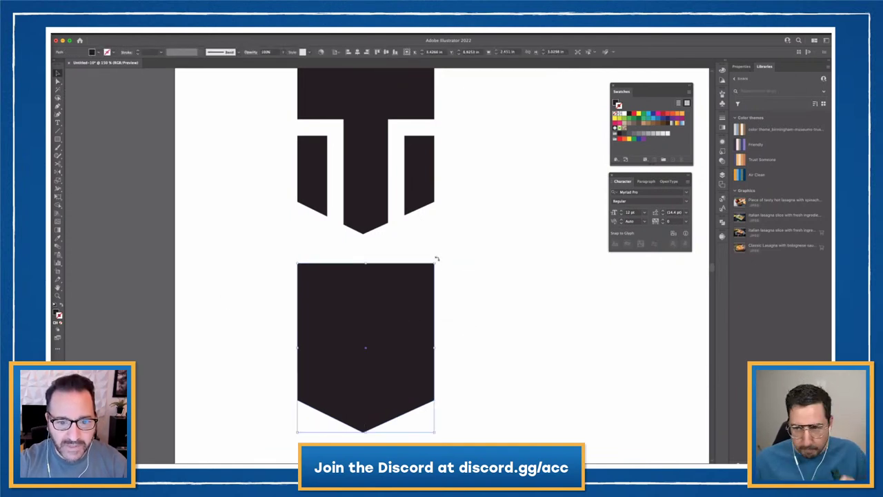
drag(437, 260, 474, 333)
key(super+z)
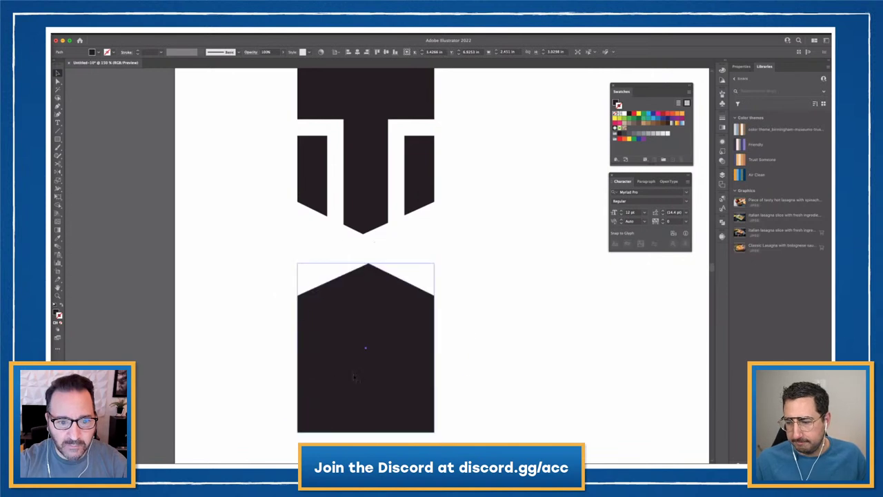
click(494, 242)
drag(492, 251, 514, 334)
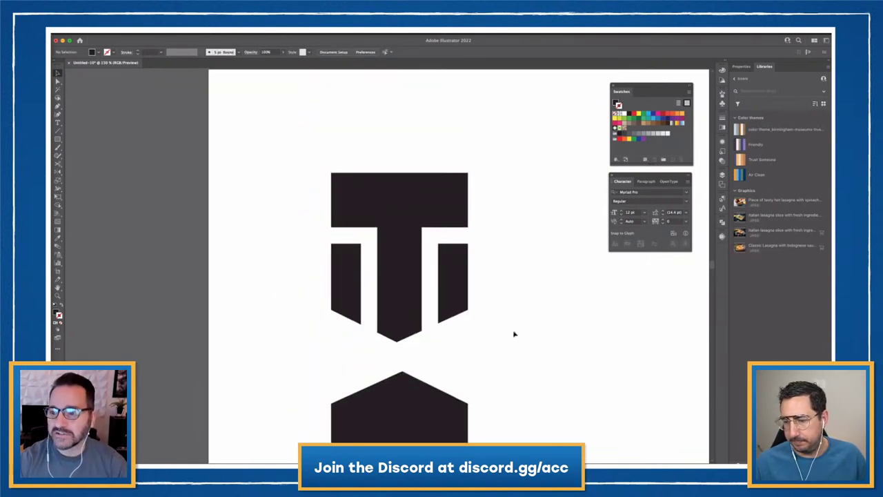
Duplicate the whole T-shield logomark, including its white paths, beside the original at the same height.
drag(469, 156, 313, 312)
drag(537, 276, 445, 253)
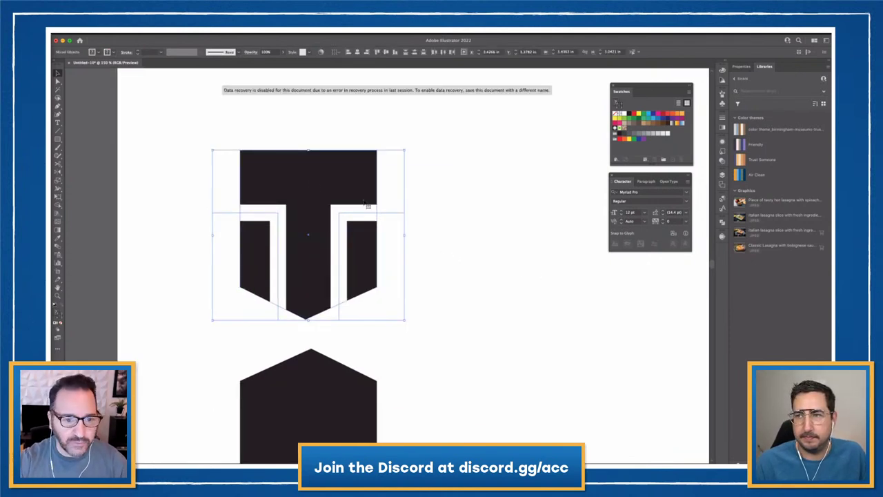
drag(309, 183, 502, 184)
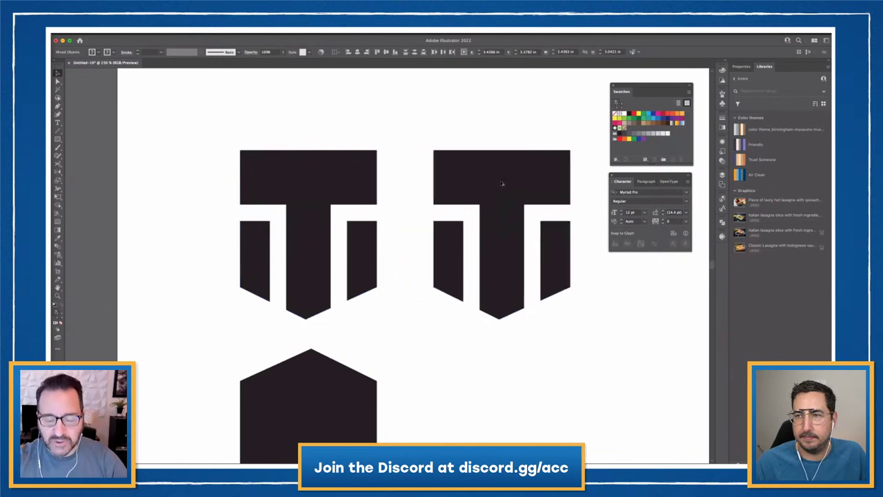
click(565, 335)
drag(563, 333, 518, 345)
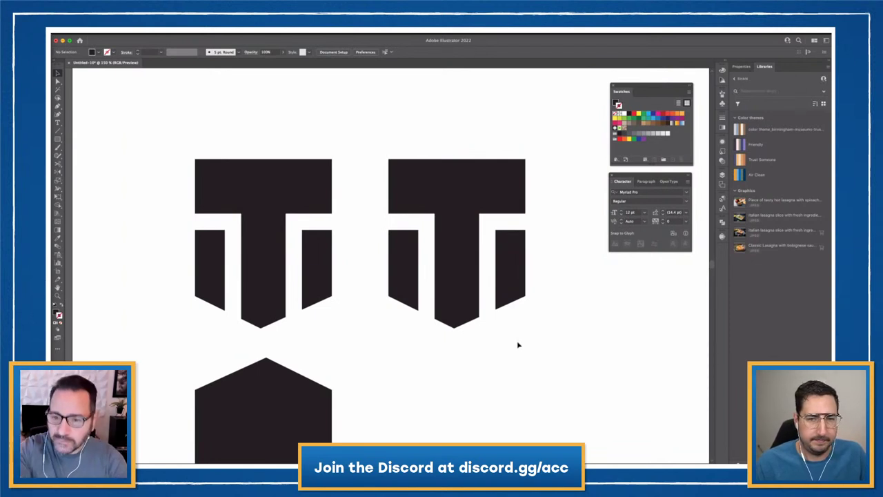
Examine the grouped white stroked paths of the duplicated logomark in Outline view.
key(super+equal)
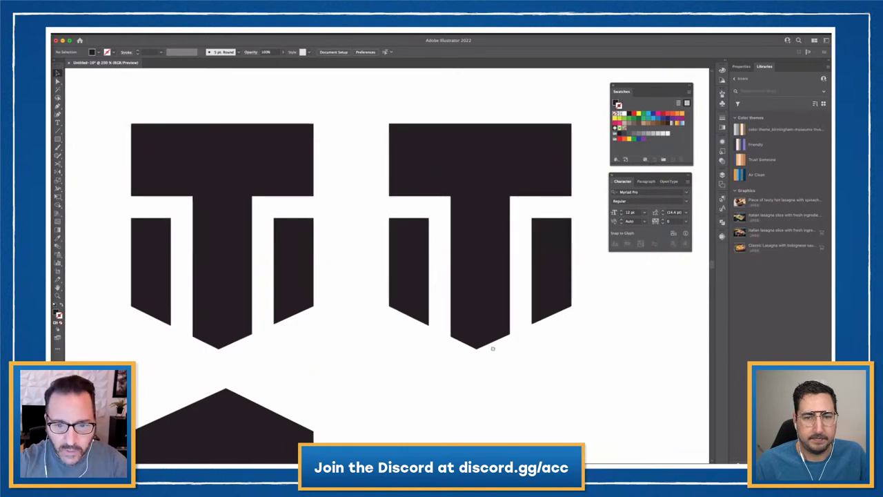
scroll(493, 349, right, 3)
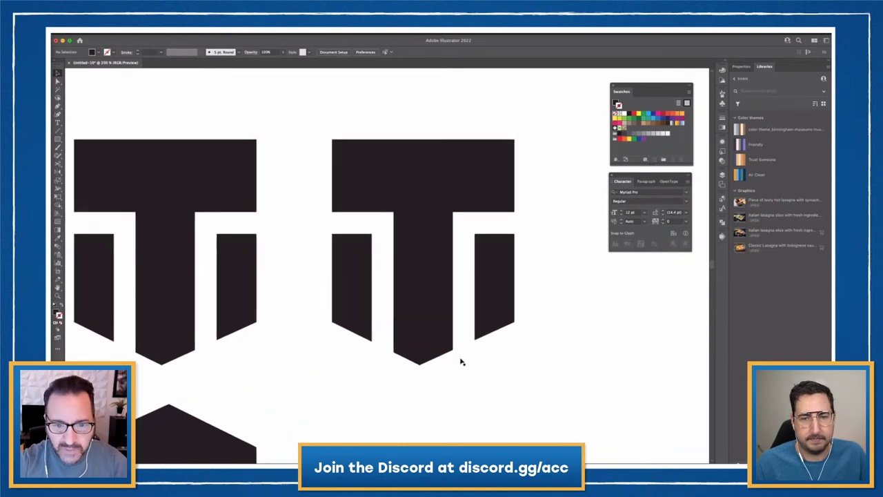
click(473, 229)
click(540, 203)
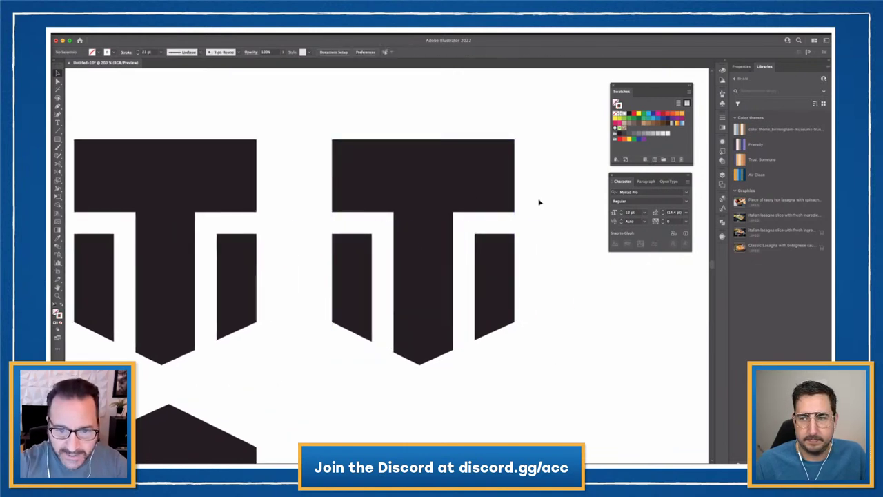
click(485, 227)
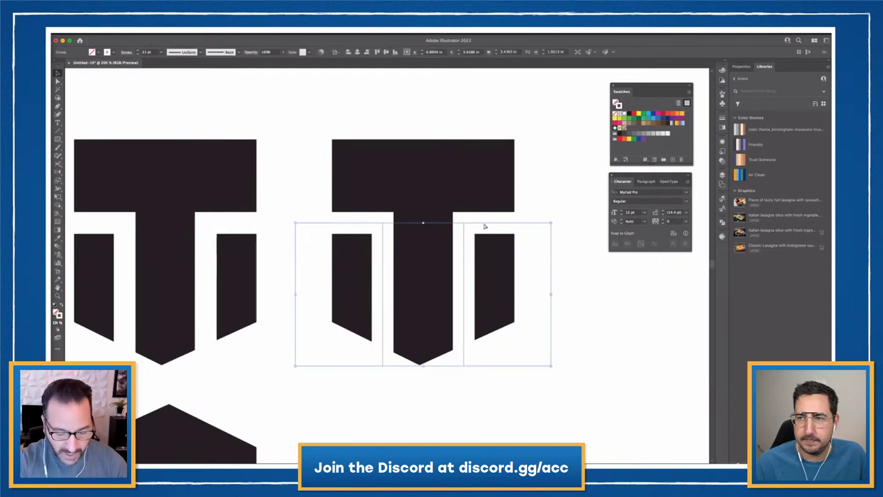
key(a)
key(super+y)
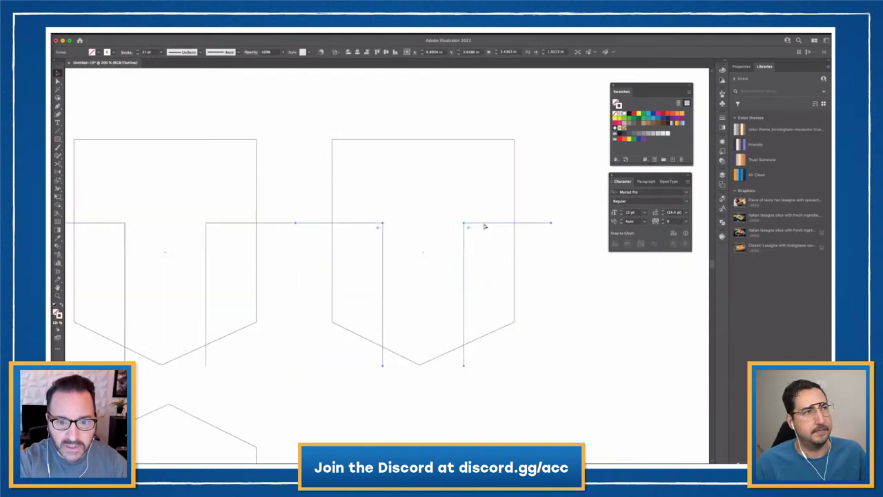
key(super+y)
key(v)
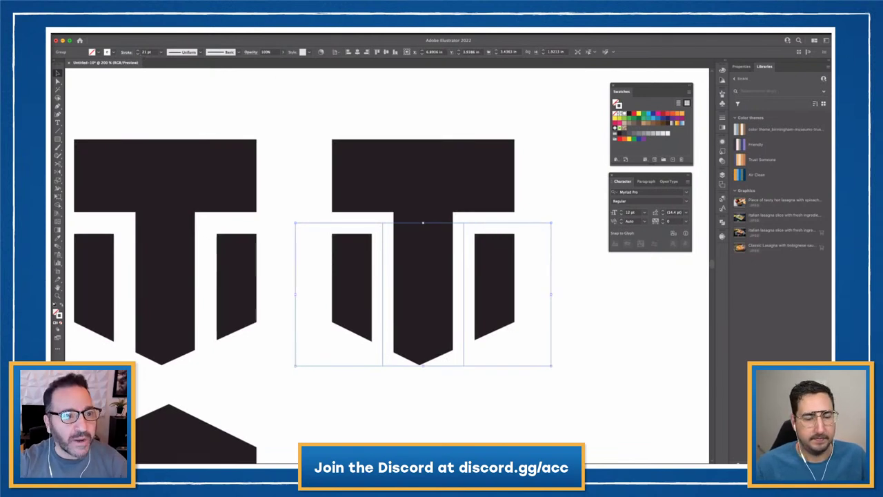
Expand the duplicate's white stroked paths into filled shapes and check their contours in Outline view.
click(114, 34)
mouse_move(94, 34)
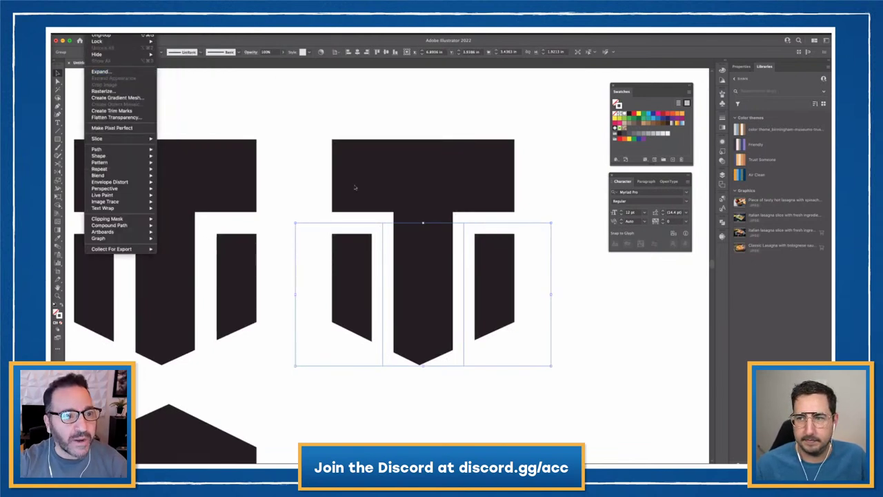
click(101, 71)
click(469, 276)
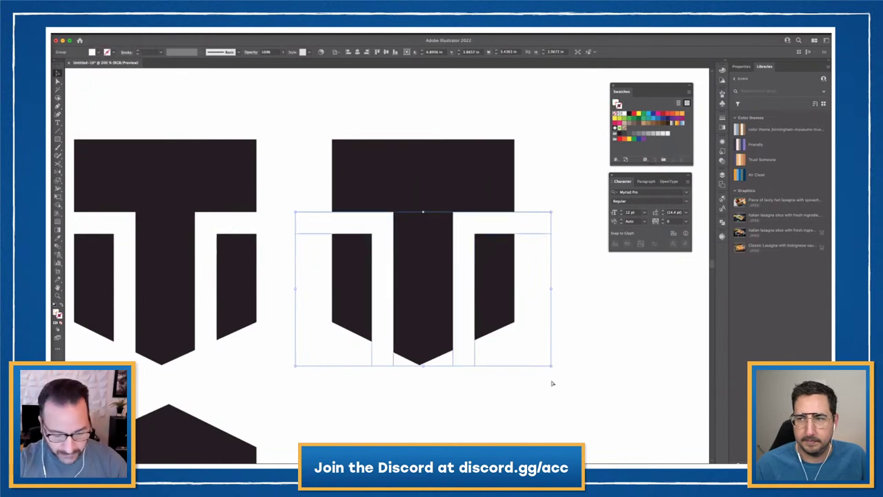
key(super+y)
click(586, 404)
scroll(341, 339, left, 2)
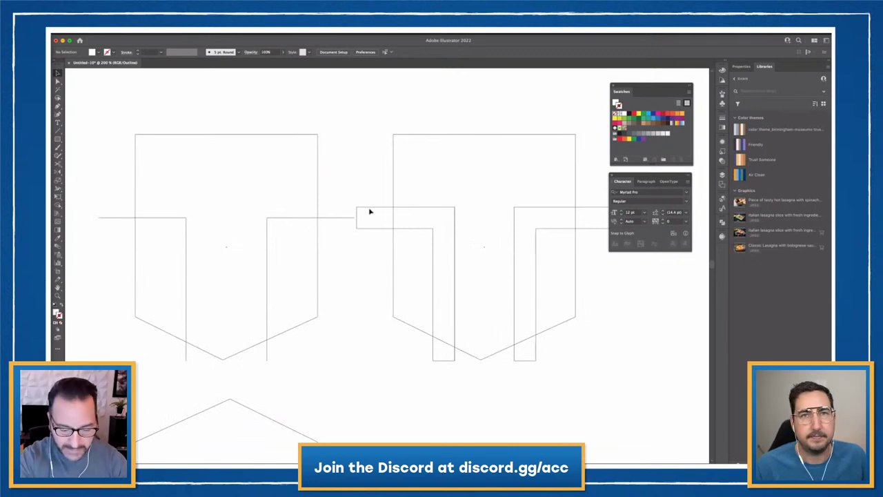
key(ctrl+y)
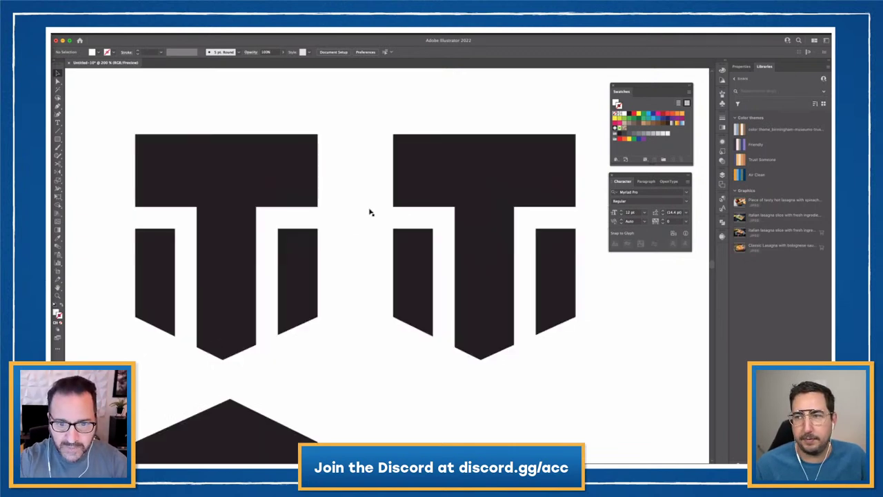
scroll(370, 210, right, 3)
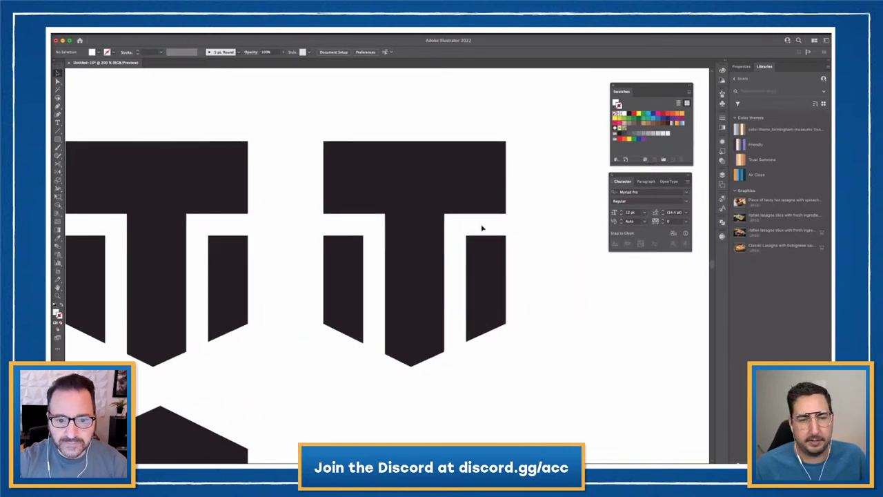
Try shifting the expanded white shapes slightly left over the shield, and undo the move.
click(482, 228)
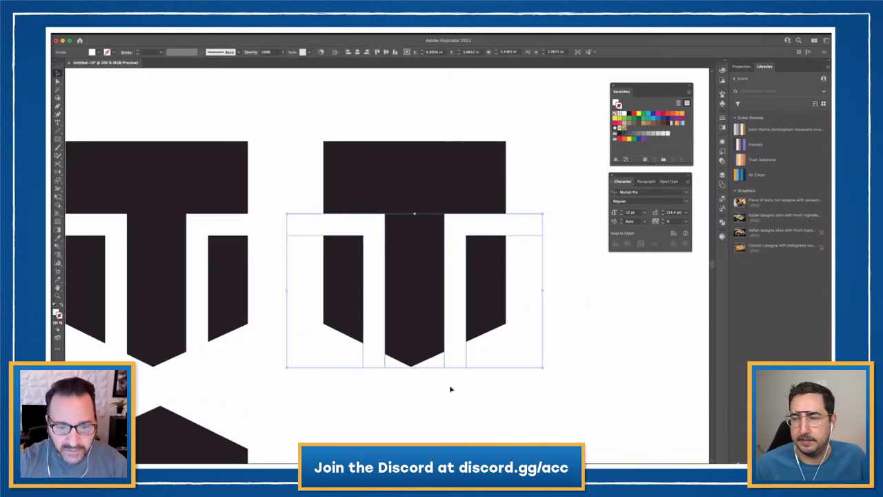
shift+click(412, 191)
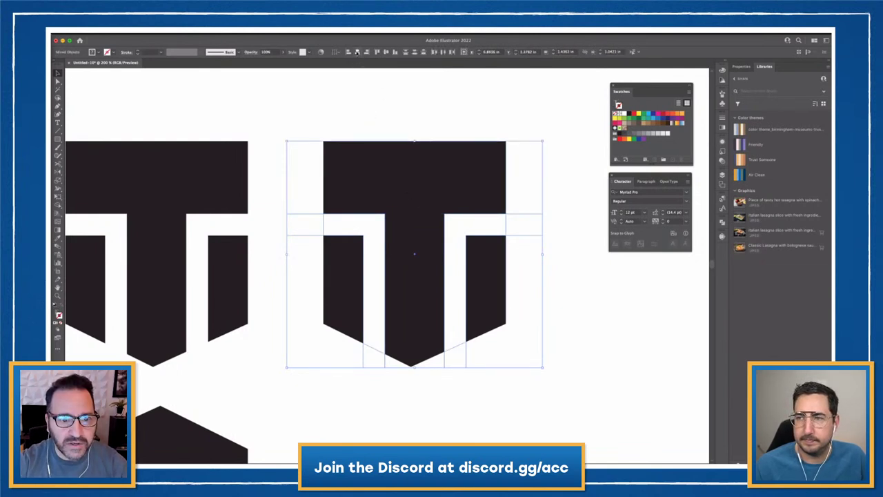
click(430, 364)
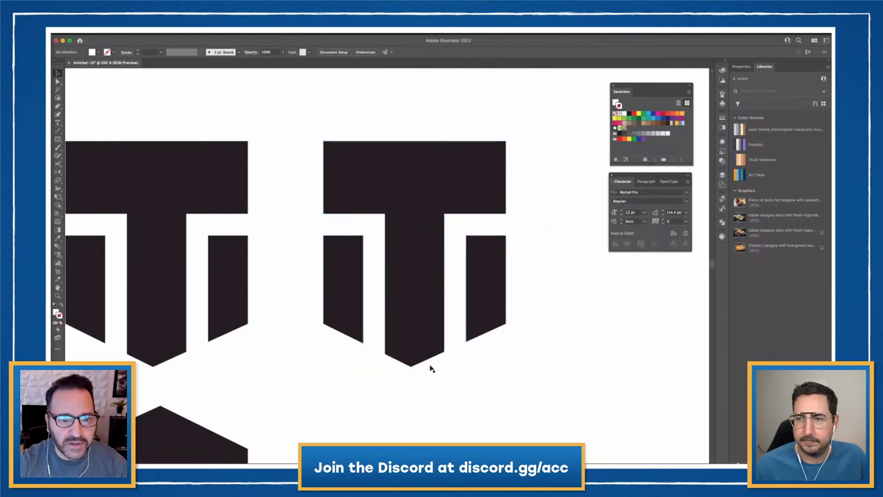
drag(448, 279, 445, 278)
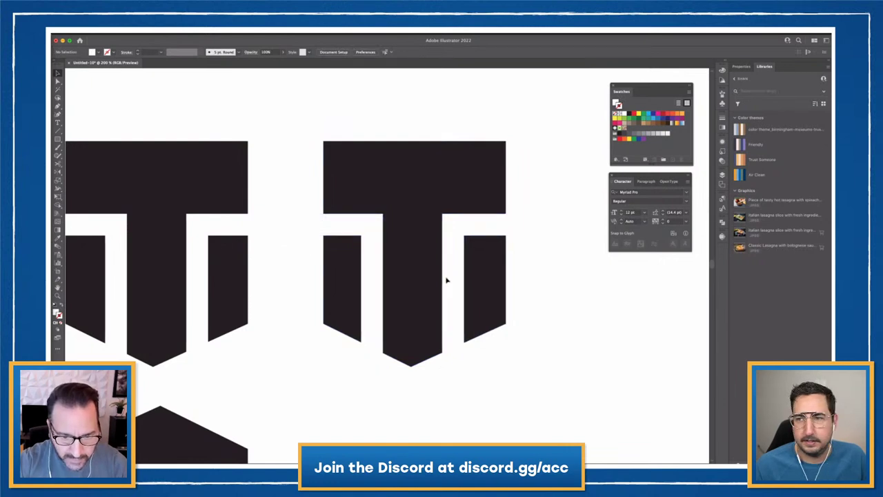
key(super+z)
key(super+z)
key(super+z)
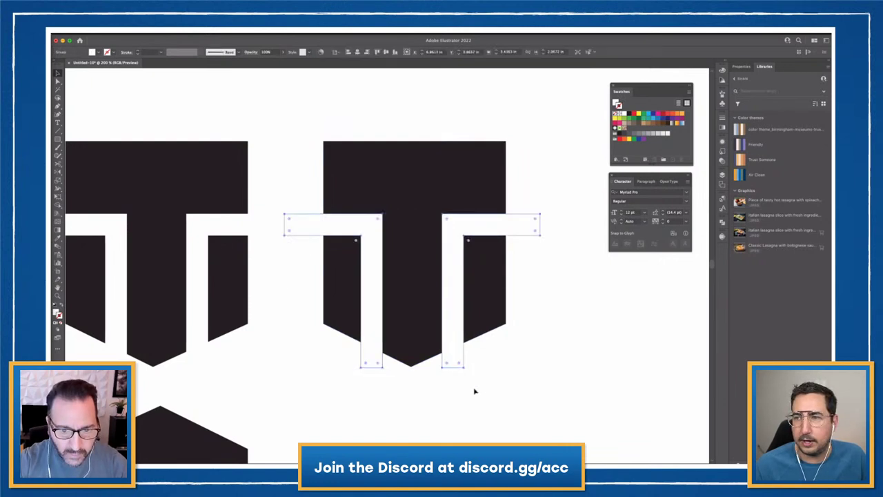
key(shift+super+z)
key(shift+super+z)
key(super+z)
key(super+z)
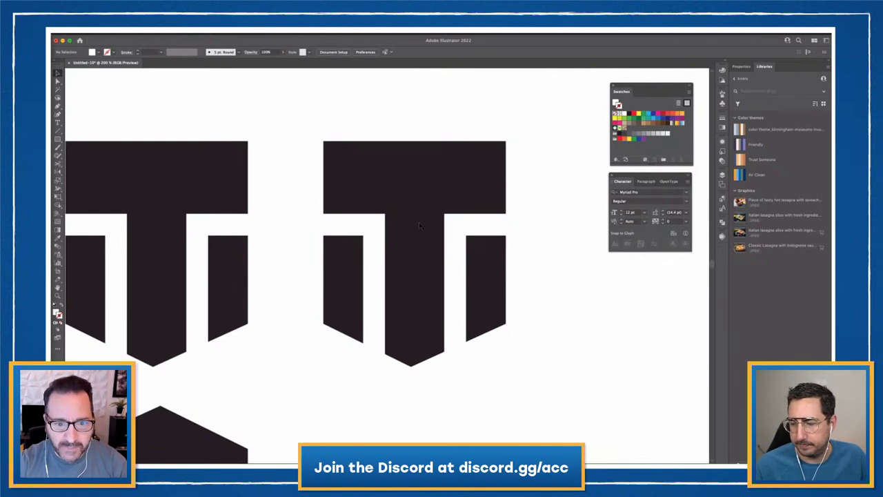
Send the expanded white shapes behind the black shield in the duplicated logomark.
click(464, 223)
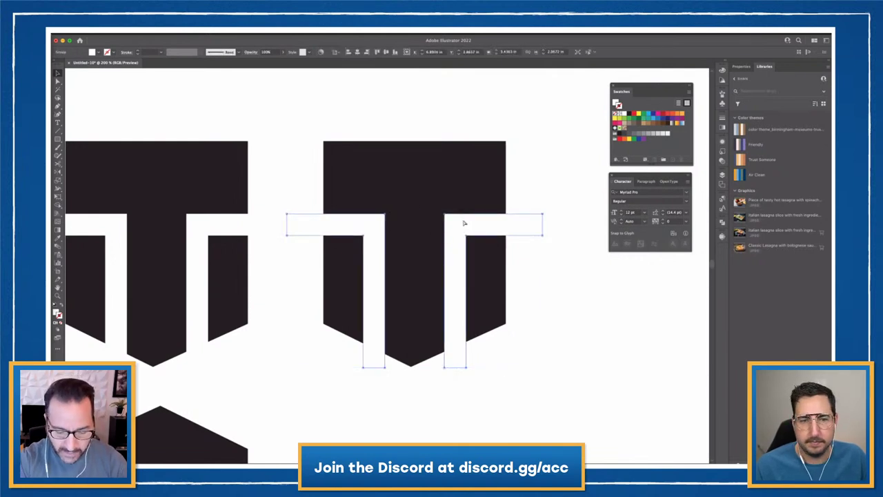
key(super+shift+bracketleft)
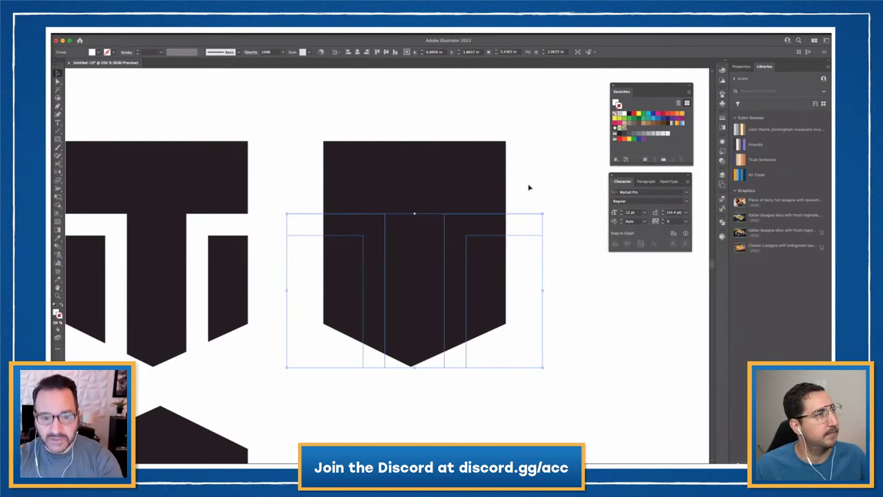
key(super+z)
key(super+shift+z)
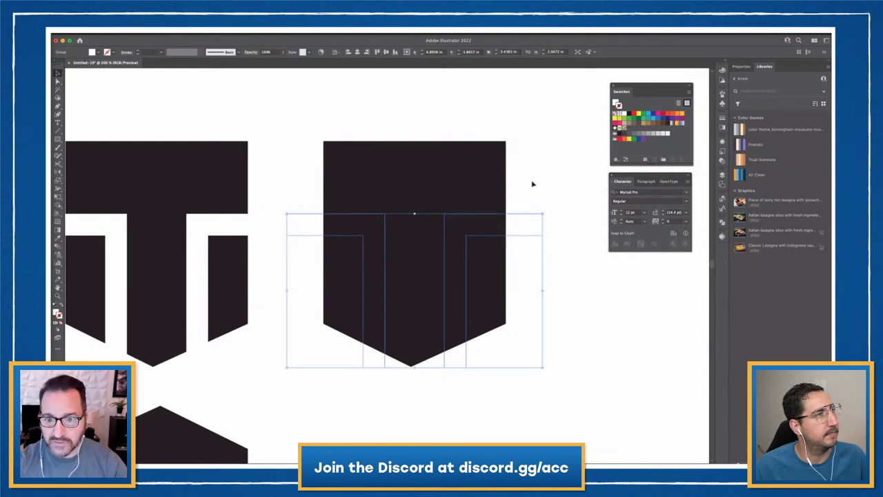
Cut the white shapes out of the duplicate's black shield with the Minus Back Pathfinder operation.
shift+click(475, 189)
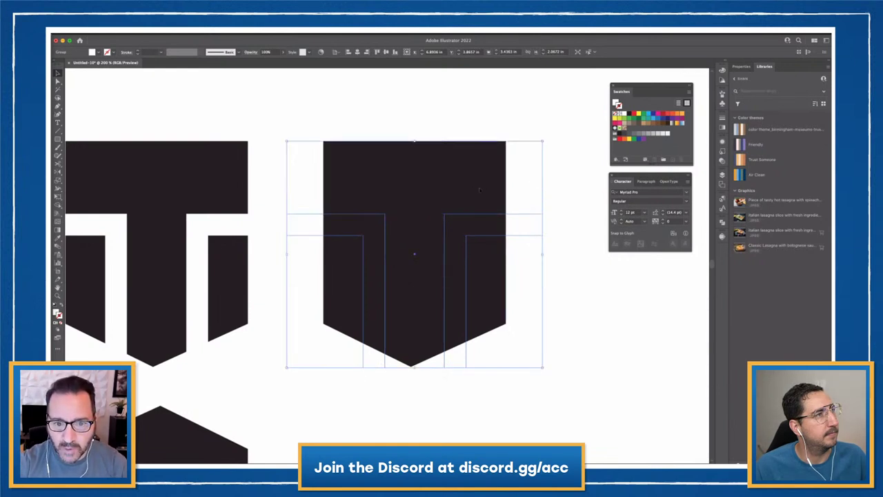
click(724, 222)
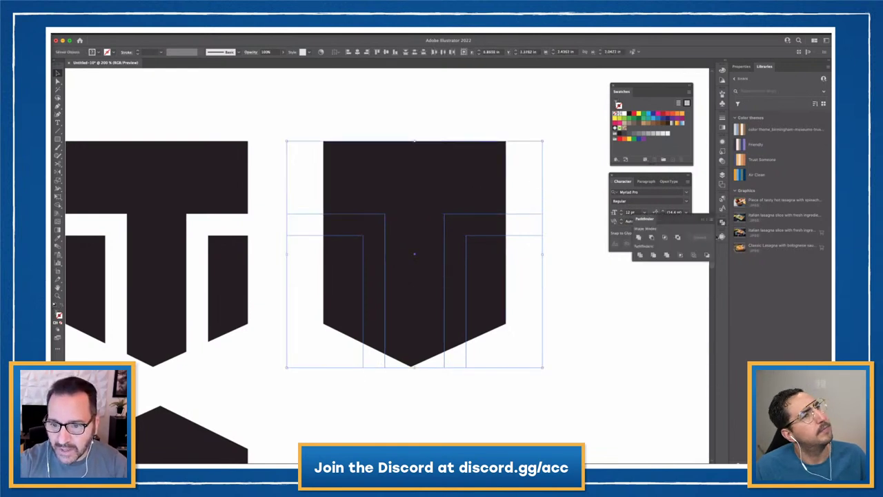
click(707, 254)
click(630, 316)
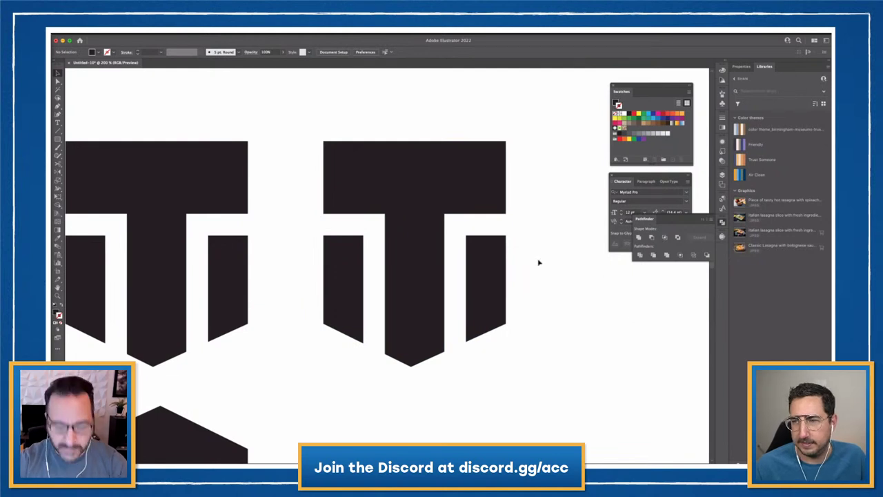
key(super+minus)
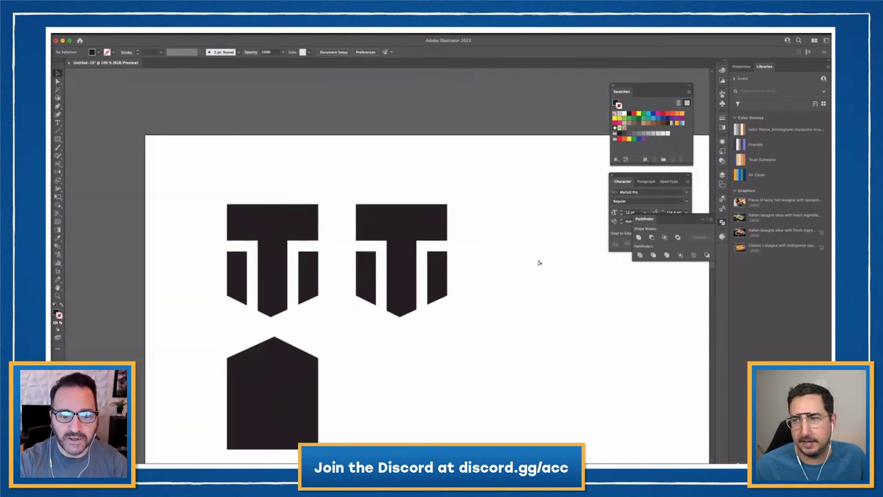
Undo the Minus Back cut on the duplicated logomark, restoring the whole shield and the separate expanded shapes.
key(super+plus)
key(super+plus)
key(super+plus)
key(super+minus)
key(super+minus)
key(super+minus)
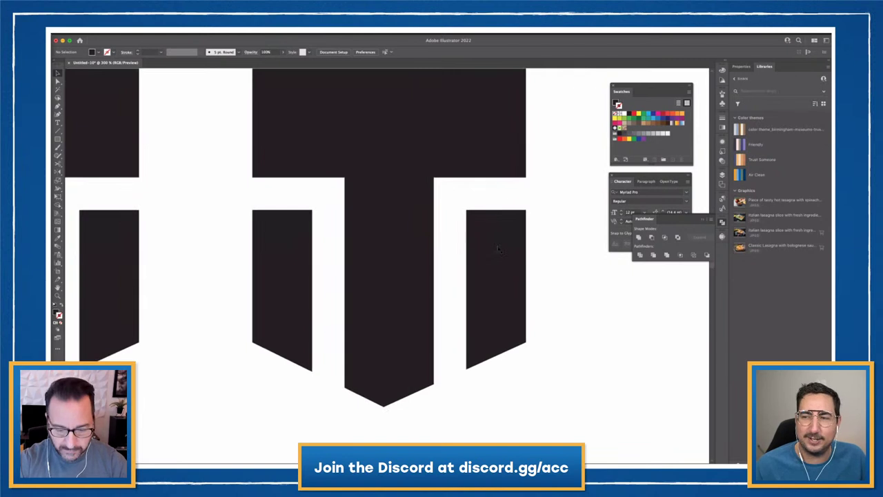
key(super+z)
key(super+z)
key(super+z)
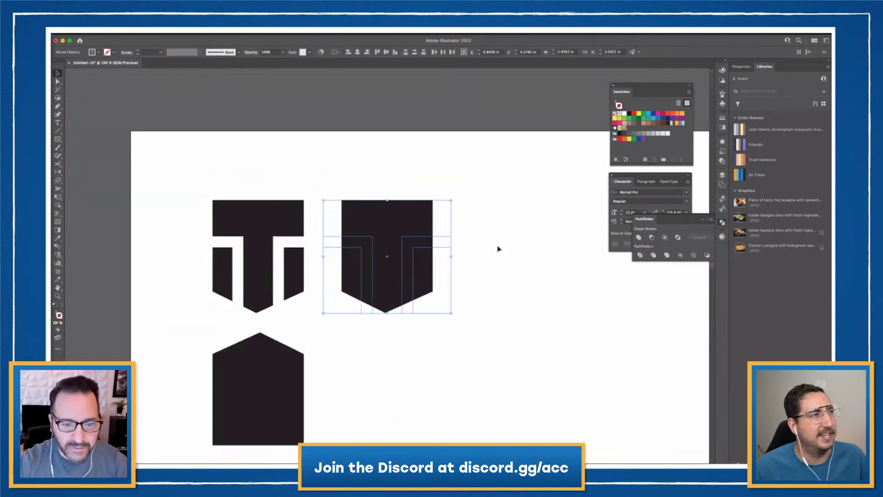
Show the rulers and place a vertical guide through the horizontal centre of the duplicated shield.
key(super+plus)
key(super+plus)
click(407, 253)
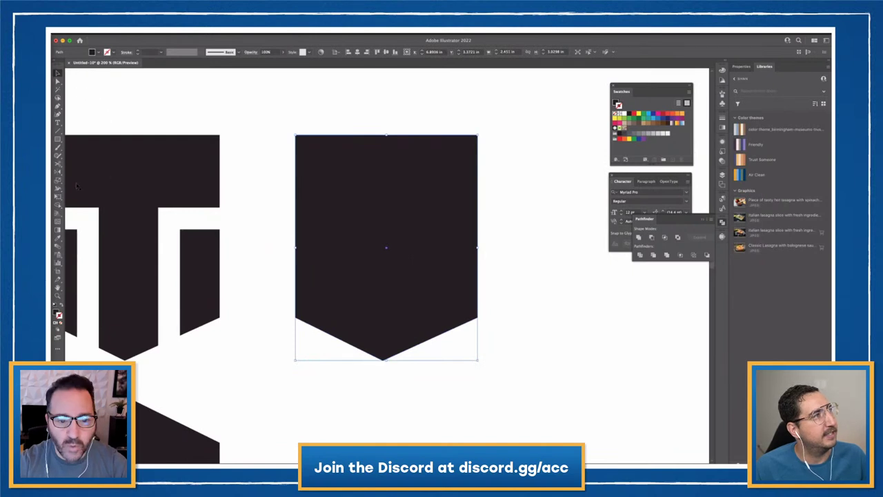
key(super+r)
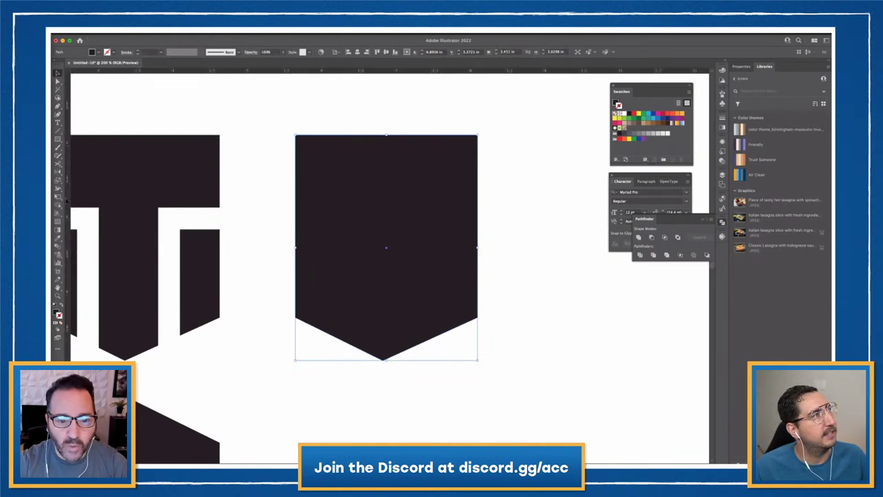
drag(311, 138, 387, 133)
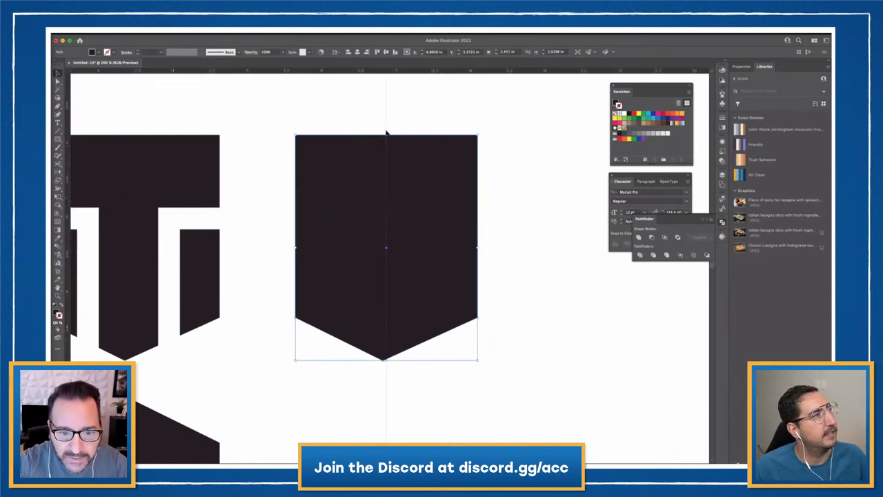
Move the bottom tip anchor of the duplicated shield onto the vertical centre guide.
key(super+equal)
key(super+equal)
key(super+equal)
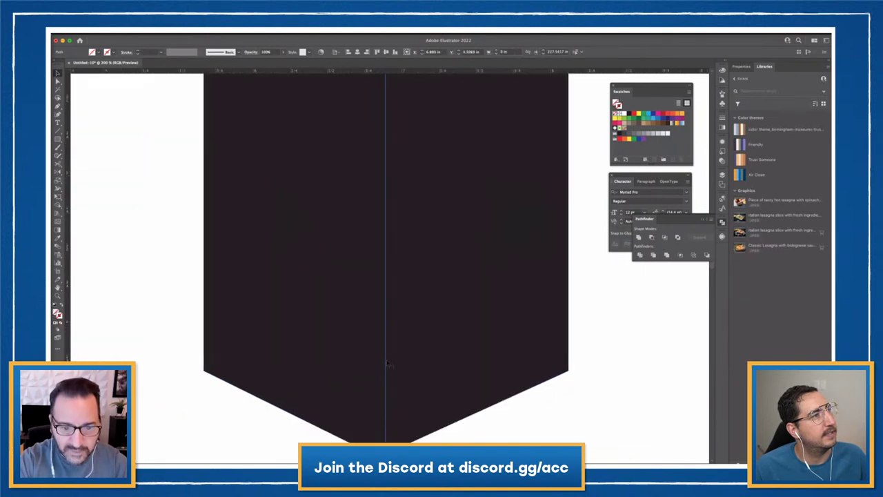
scroll(385, 358, down, 5)
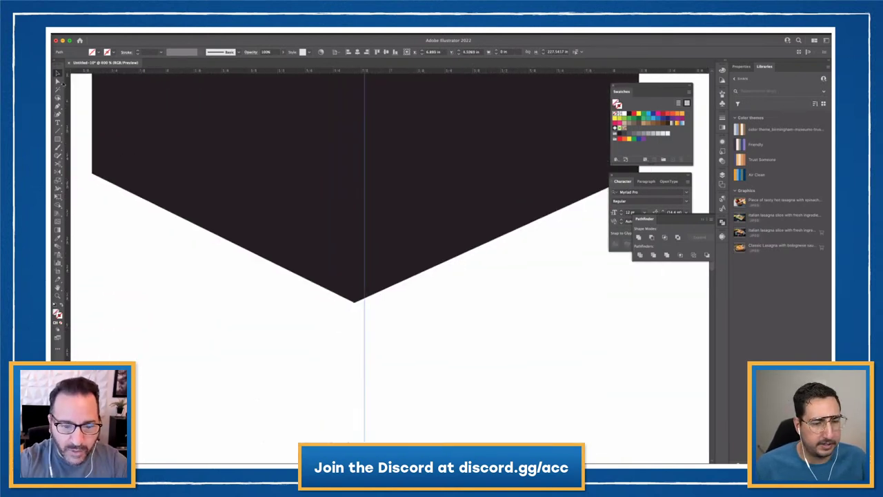
drag(355, 302, 365, 304)
click(419, 323)
key(super+minus)
key(super+minus)
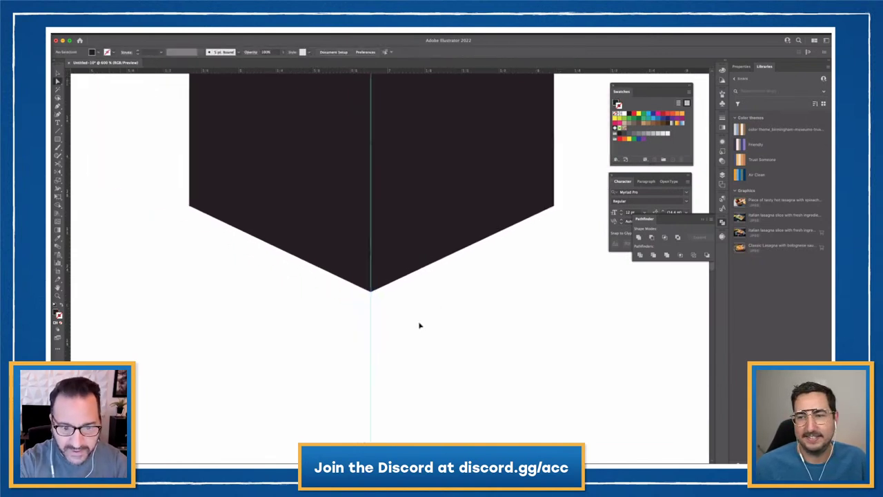
Check the alignment of the shield and the expanded shapes in Outline view, and return to Preview.
key(super+minus)
drag(420, 329, 446, 380)
key(super+y)
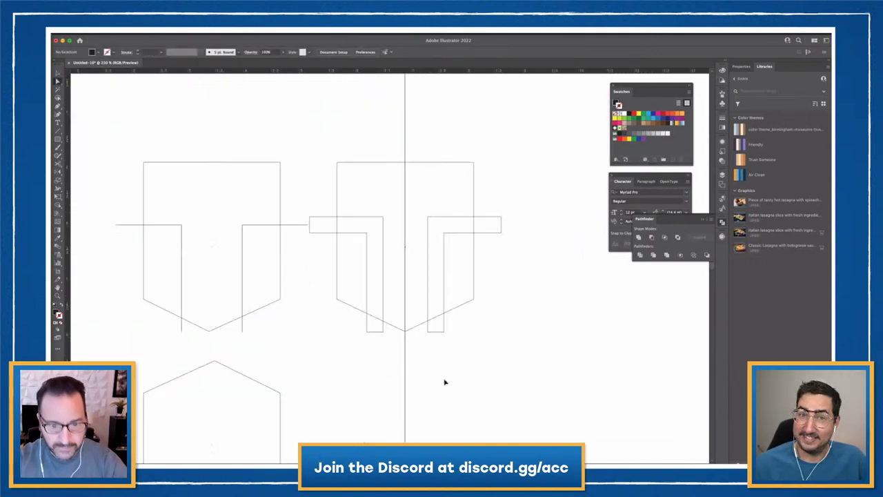
key(super+y)
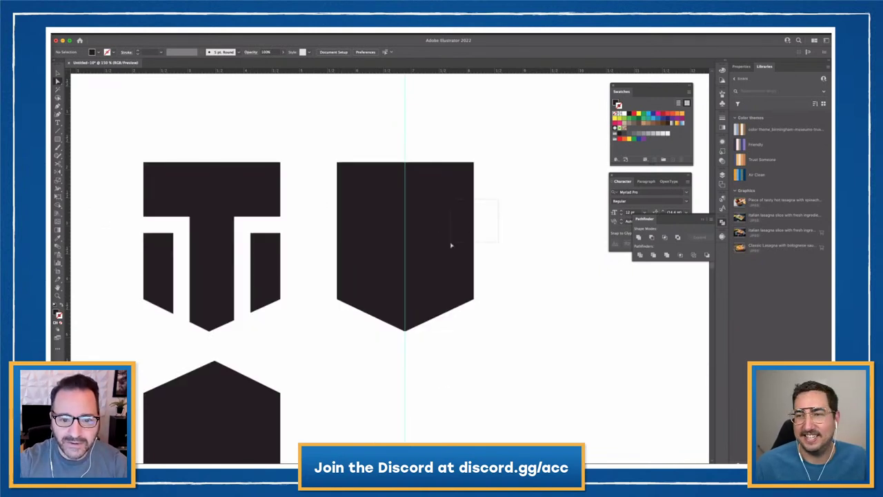
Cut the expanded shapes out of the corrected shield with the Minus Back Pathfinder operation.
click(58, 73)
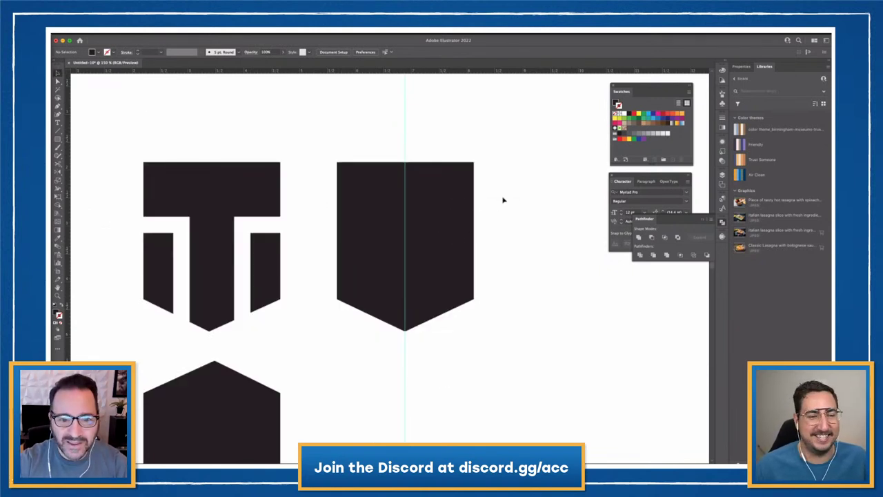
drag(506, 195, 439, 242)
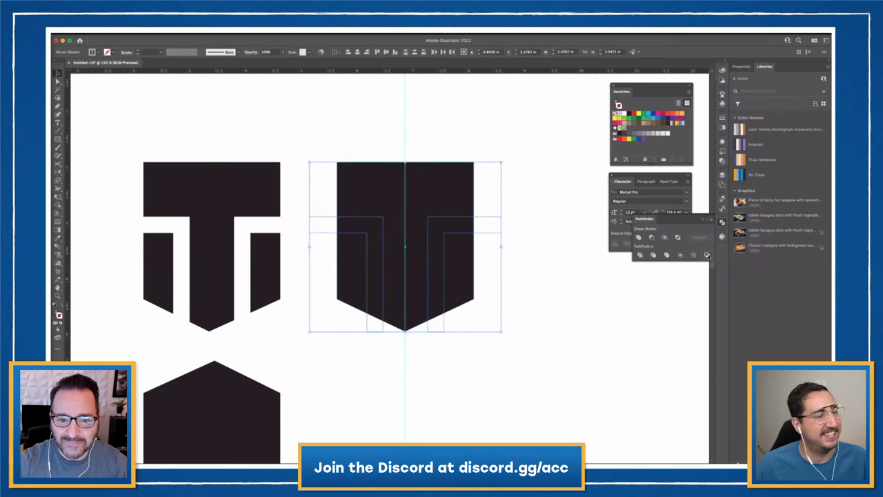
click(706, 254)
click(609, 339)
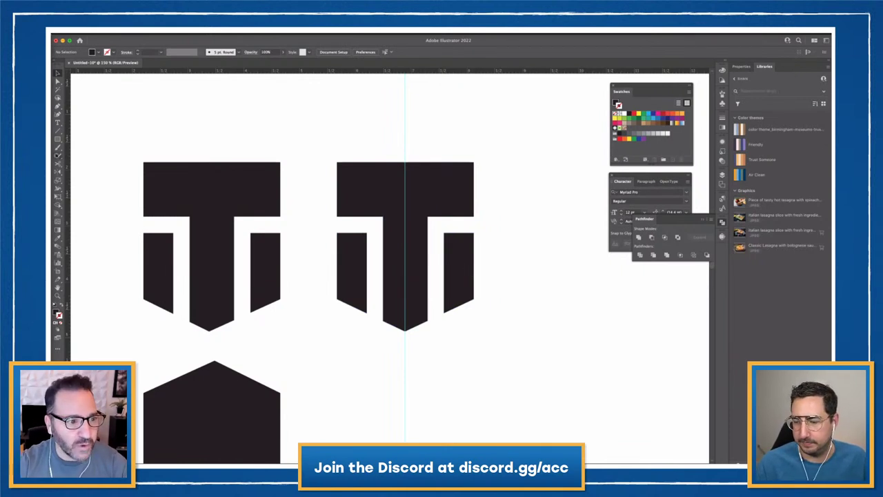
Draw a narrow rectangle about 0.3 in wide and 0.68 in tall over the duplicate's T stem and fill it white.
click(58, 138)
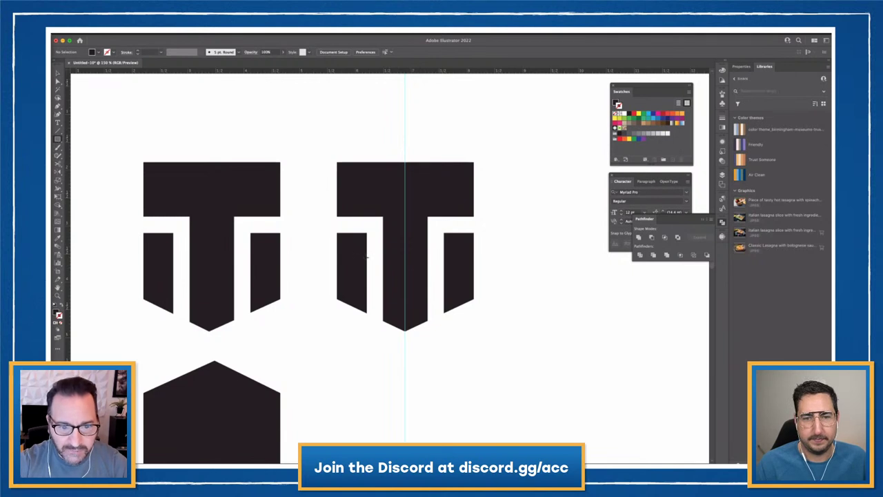
drag(368, 259, 414, 228)
click(57, 73)
click(276, 134)
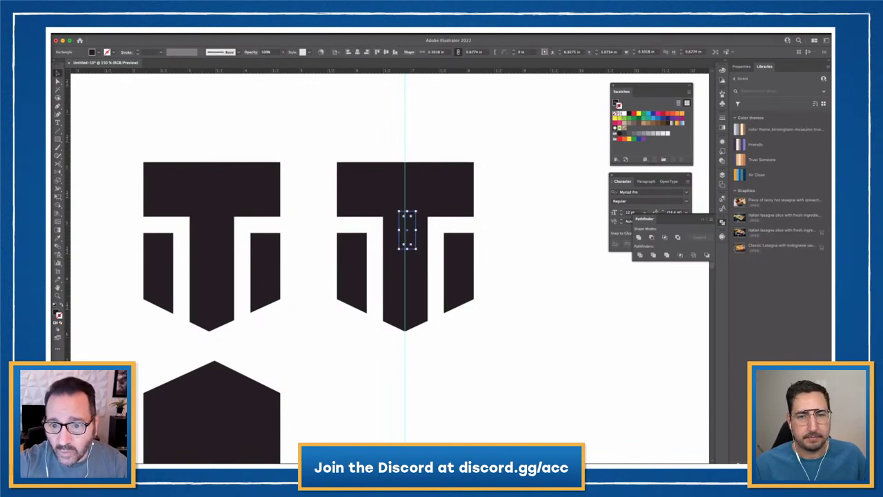
click(624, 113)
click(517, 154)
Centre the white rectangle on the guide and stretch it from the underside of the crossbar down past the shield's tip.
drag(414, 239, 408, 343)
click(408, 235)
click(477, 349)
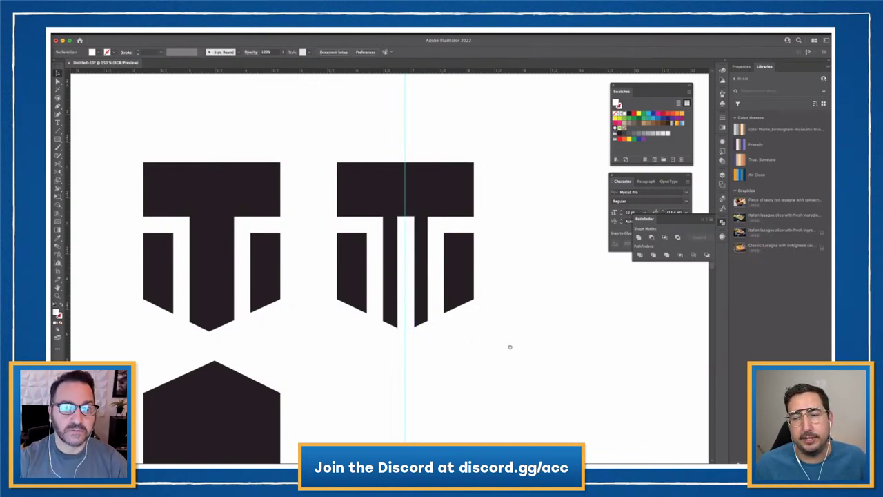
drag(510, 348, 520, 343)
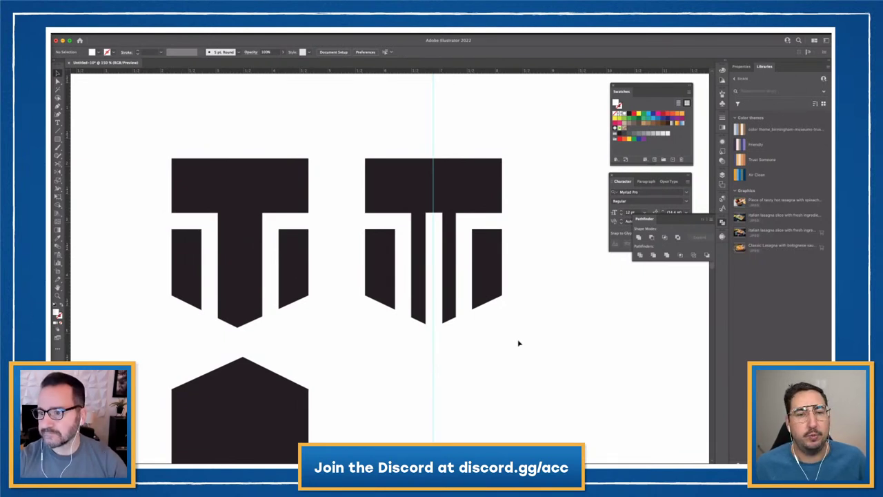
Try a white horizontal bar across the full width of the duplicate's crossbar, and delete it.
drag(440, 273, 386, 290)
key(super+z)
drag(436, 248, 515, 183)
drag(370, 183, 363, 183)
click(368, 215)
click(473, 181)
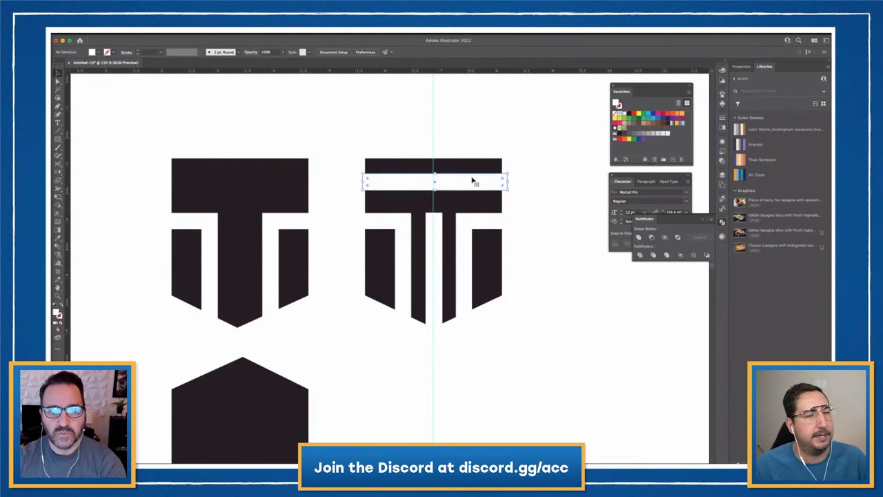
key(Delete)
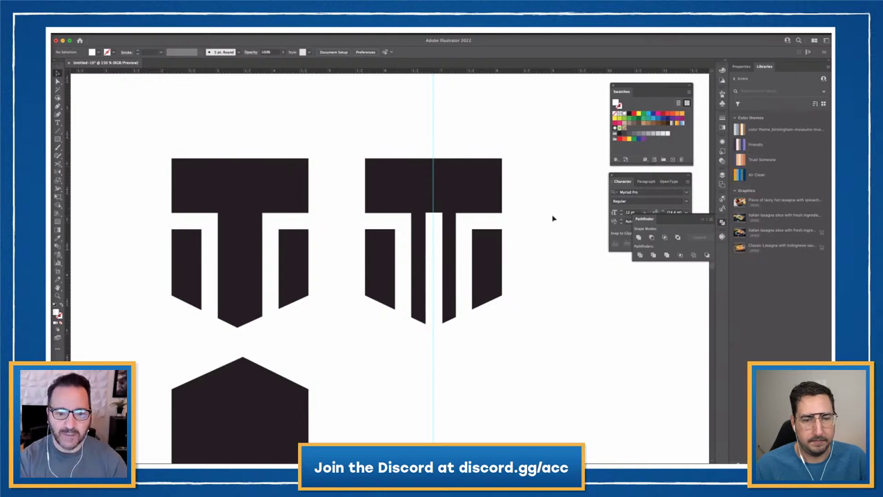
Delete the vertical guide, and distort the duplicated logomark with its white stripe so both sides taper inward toward the base.
drag(466, 113, 406, 132)
key(Delete)
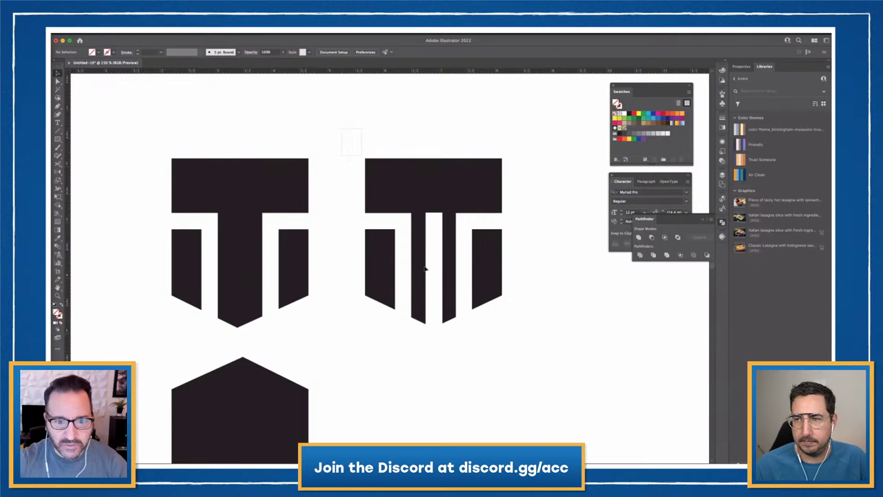
drag(342, 128, 534, 350)
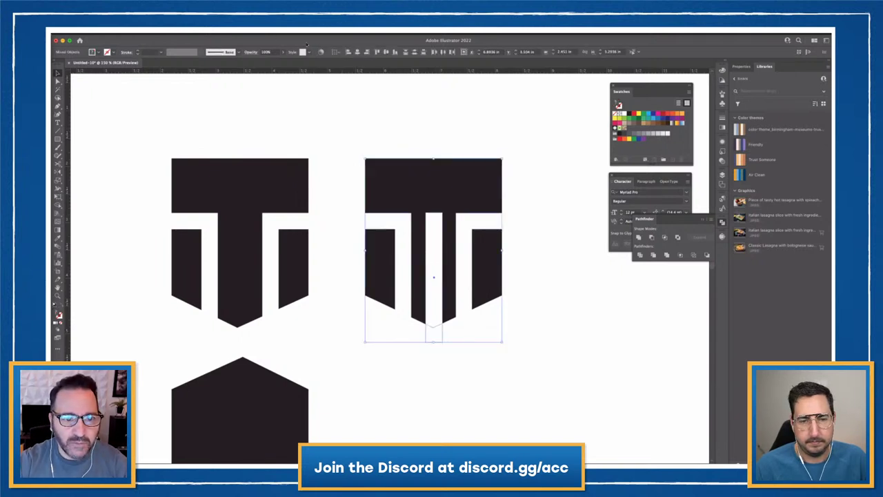
click(57, 196)
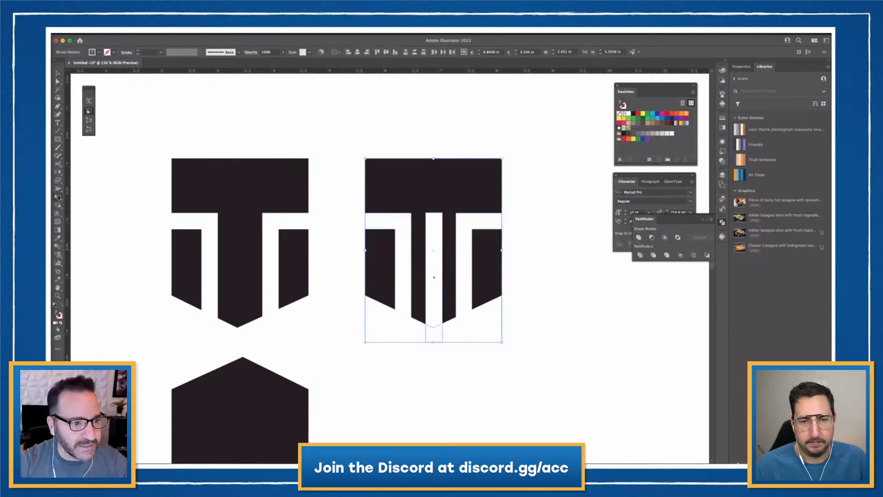
click(88, 129)
drag(366, 343, 380, 348)
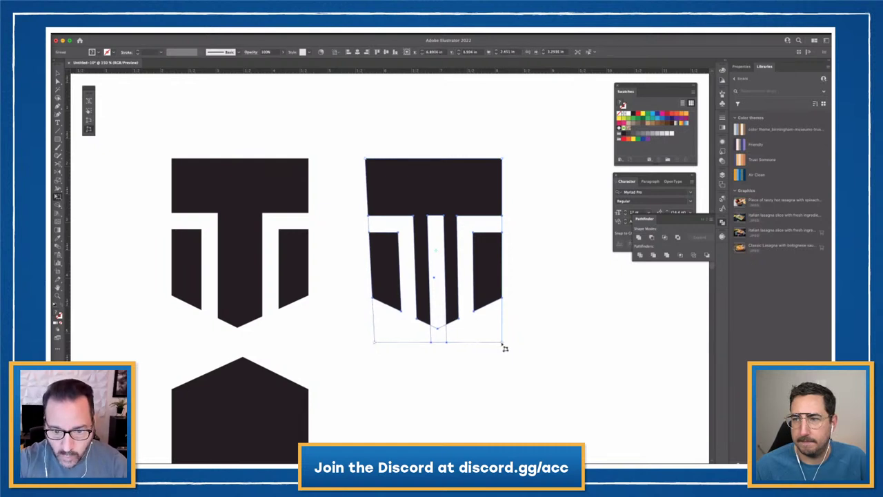
drag(502, 347, 493, 343)
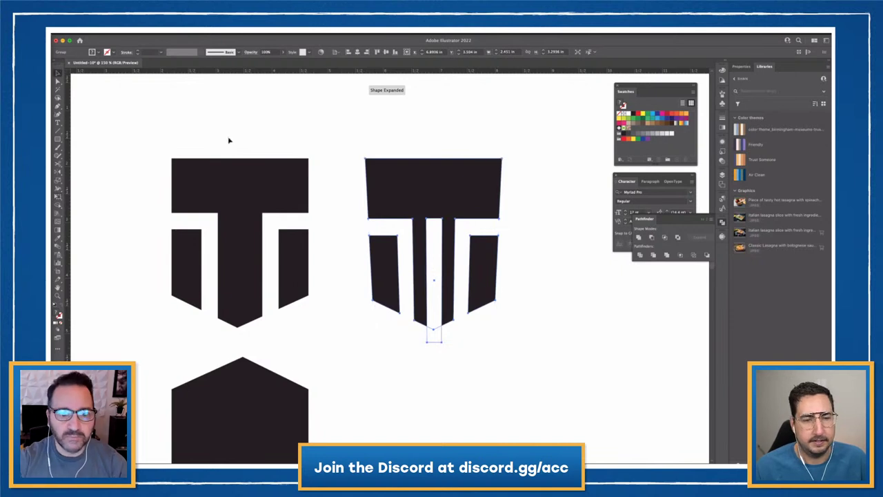
click(463, 135)
Lower the top edge of the tapered logomark's crossbar to make the crossbar thinner.
click(392, 175)
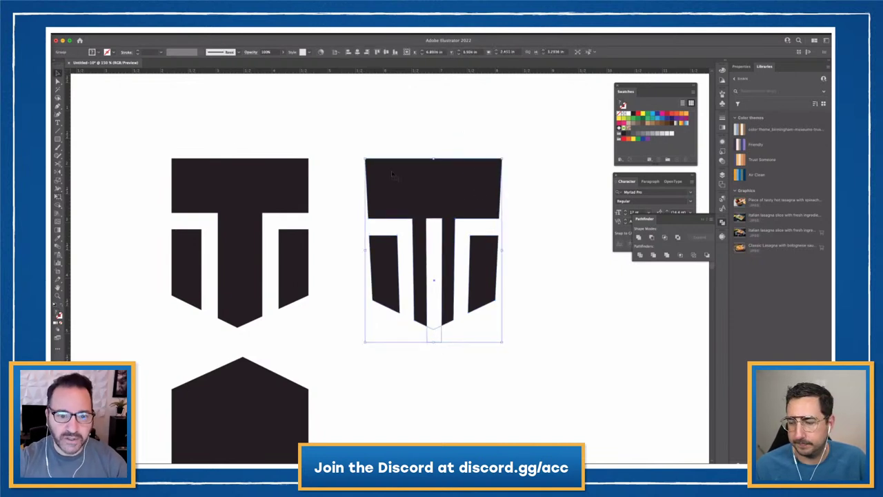
key(a)
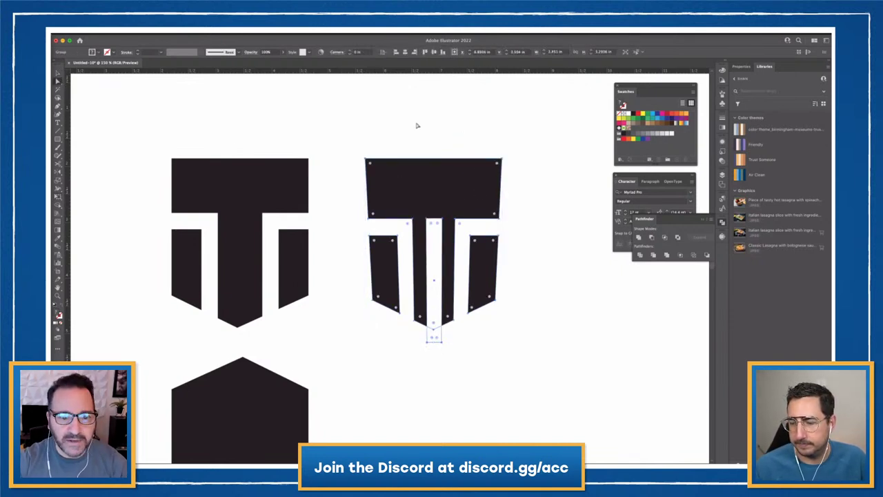
click(419, 134)
drag(425, 161, 427, 175)
click(453, 140)
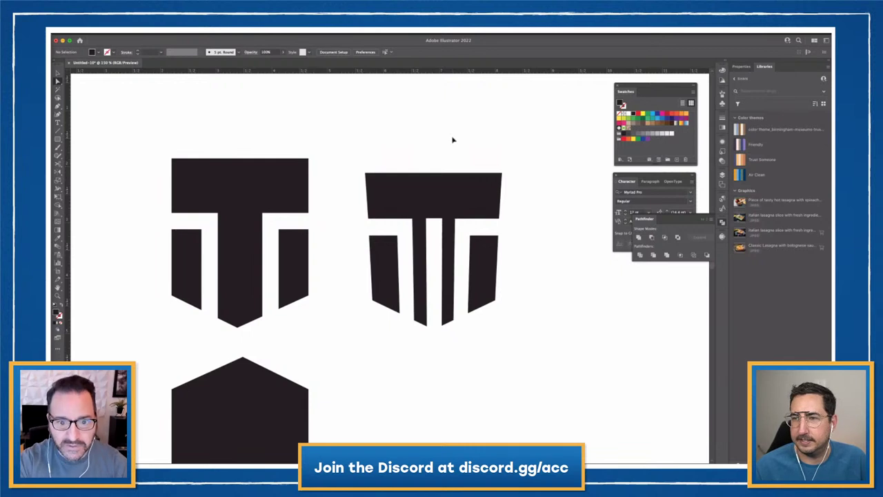
Examine how well both logomarks read at very small and large display sizes.
key(super+minus)
key(super+minus)
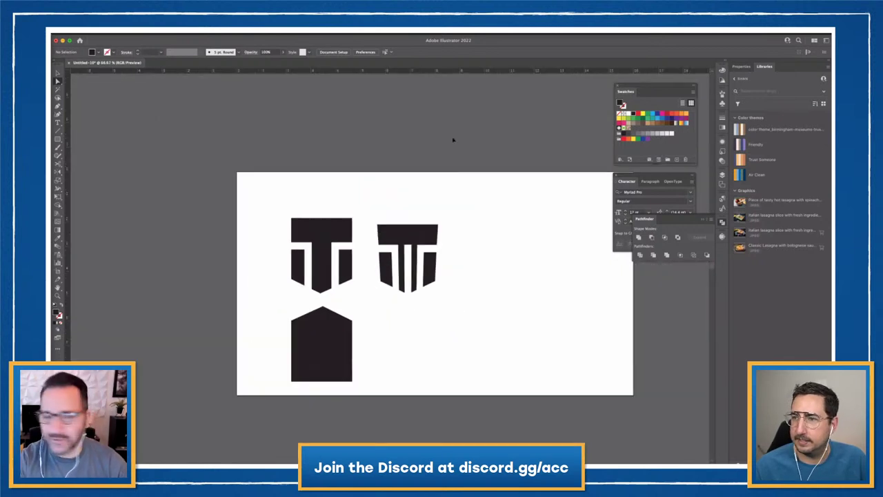
key(super+minus)
key(super+minus)
key(super+minus)
key(super+minus)
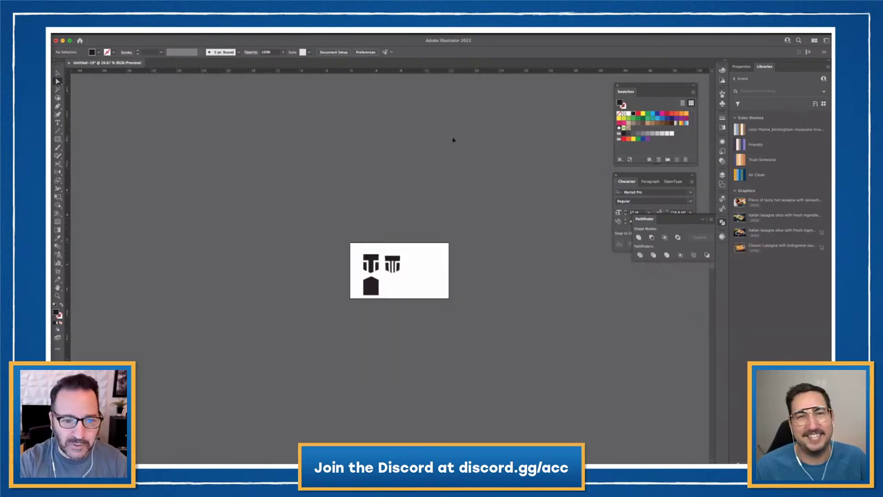
key(super+minus)
key(super+minus)
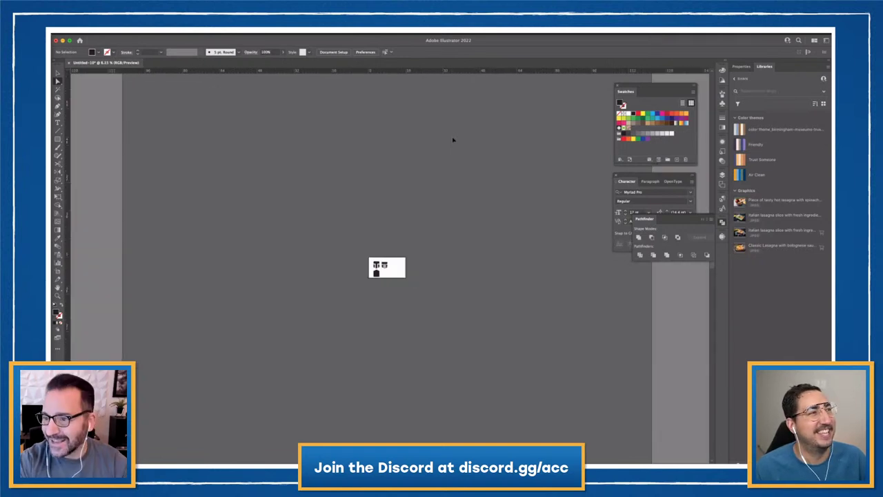
key(super+equal)
key(super+equal)
key(super+equal)
key(super+equal)
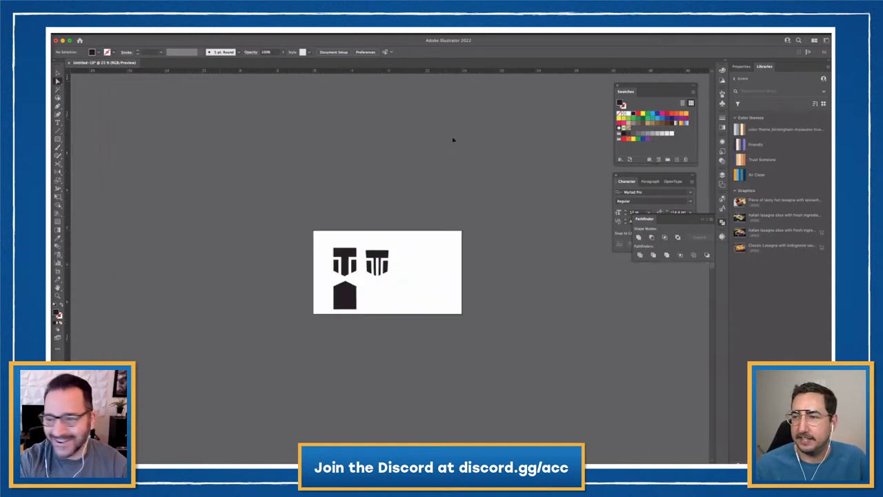
key(super+equal)
key(super+equal)
key(super+equal)
key(super+equal)
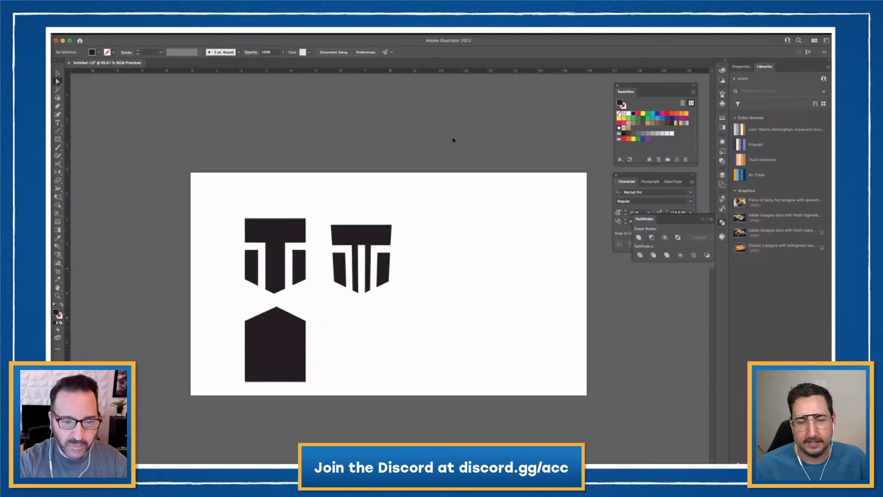
key(super+equal)
key(super+equal)
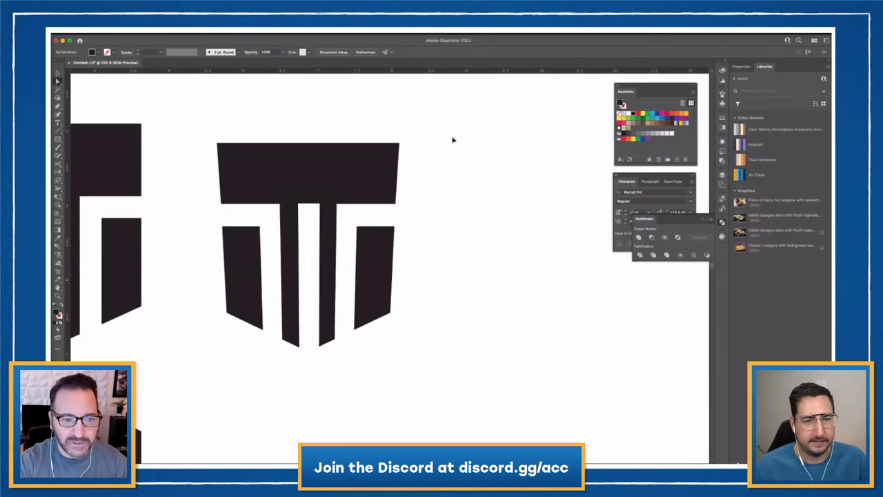
key(super+equal)
key(super+minus)
key(super+minus)
key(super+minus)
key(super+minus)
key(super+minus)
key(super+minus)
key(super+minus)
key(super+minus)
key(super+minus)
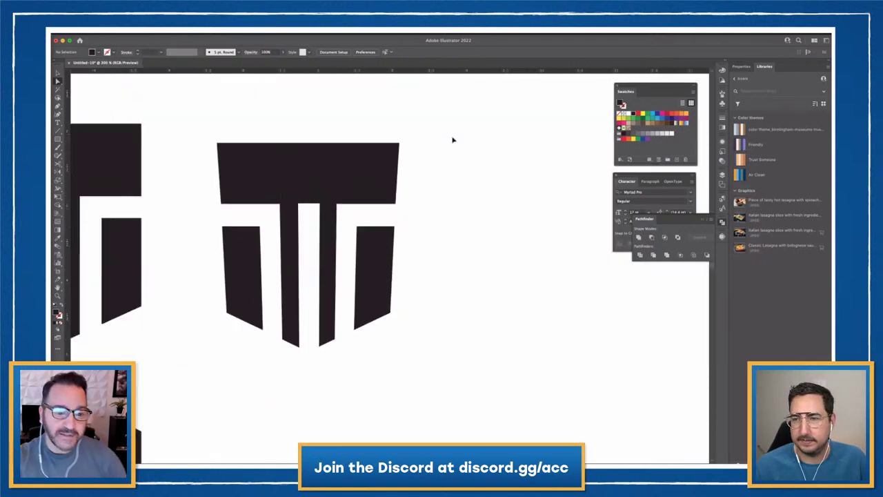
key(super+minus)
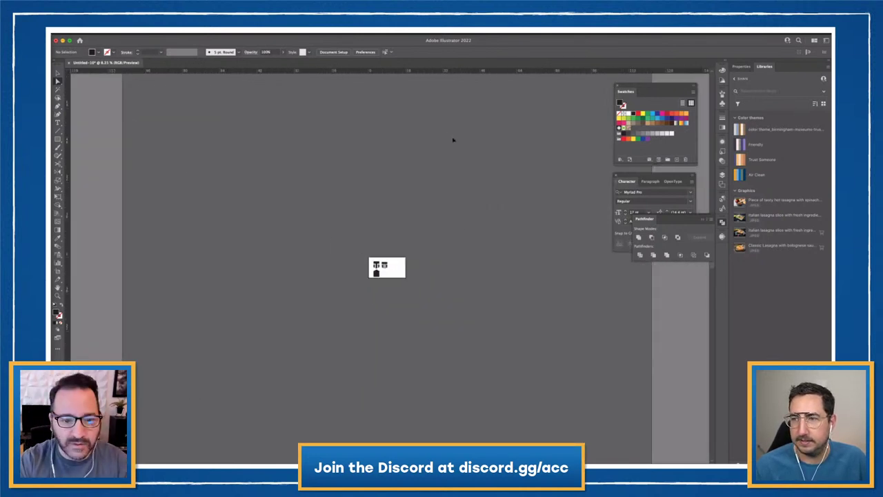
Compare the straight-sided logomark and the tapered logomark side by side.
key(super+equal)
key(super+equal)
key(super+equal)
key(super+equal)
key(super+equal)
key(super+equal)
key(super+equal)
key(super+equal)
key(super+equal)
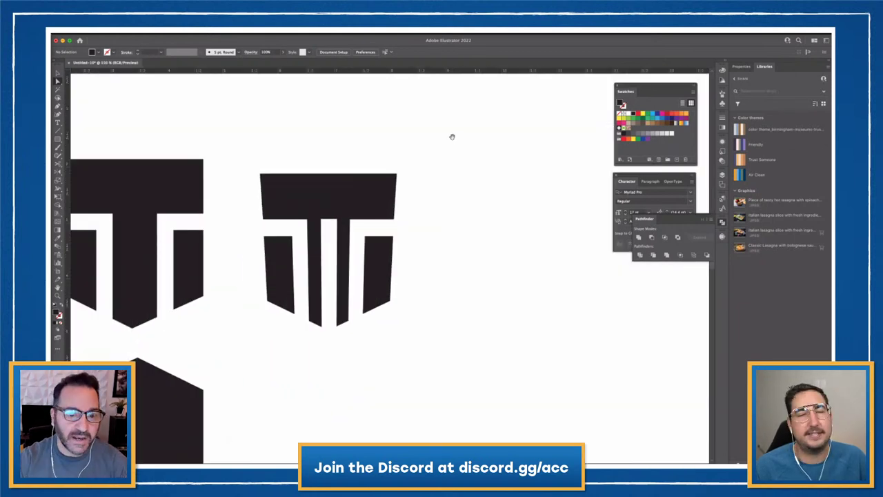
drag(452, 136, 544, 101)
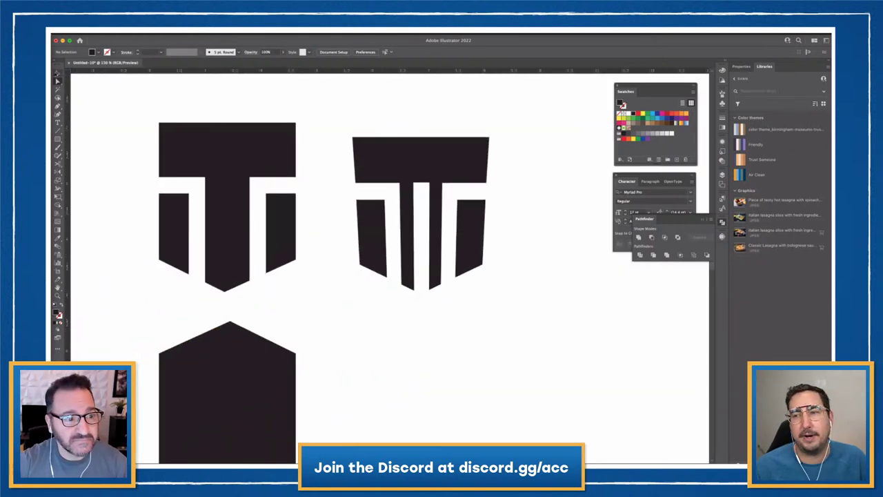
Try rounding the lower outer corners of the tapered logomark's two side pieces, and undo the rounding.
click(57, 72)
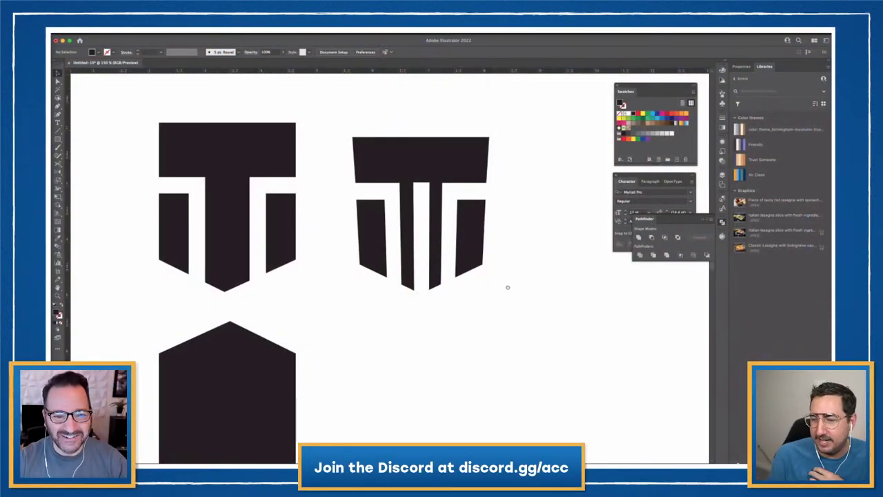
scroll(481, 300, right, 3)
drag(341, 134, 476, 296)
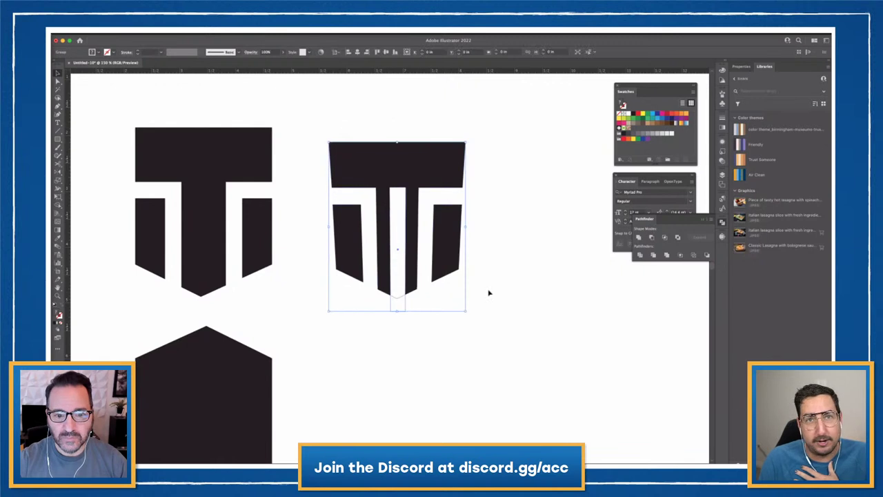
click(58, 82)
click(371, 111)
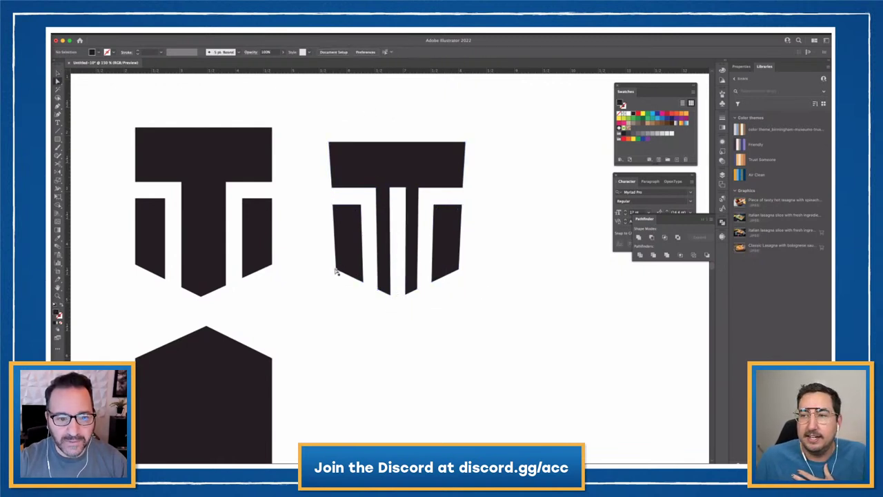
click(336, 271)
shift+click(453, 270)
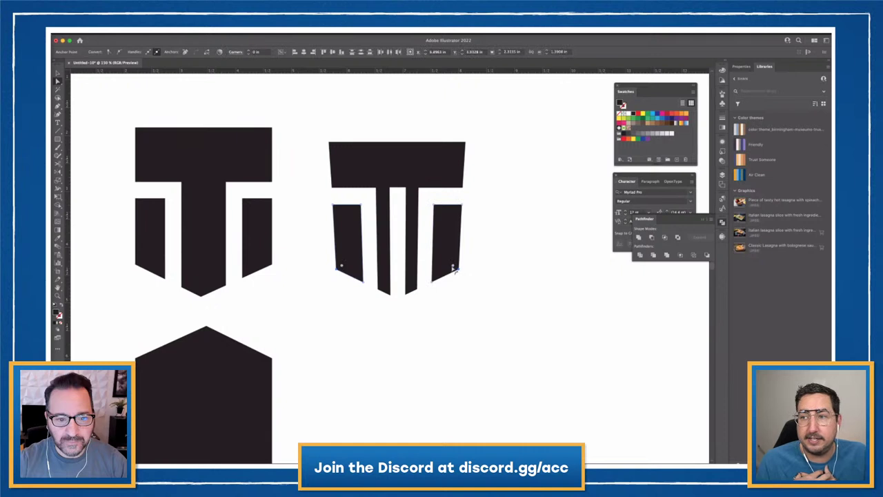
key(super+equal)
key(super+equal)
scroll(455, 296, up, 2)
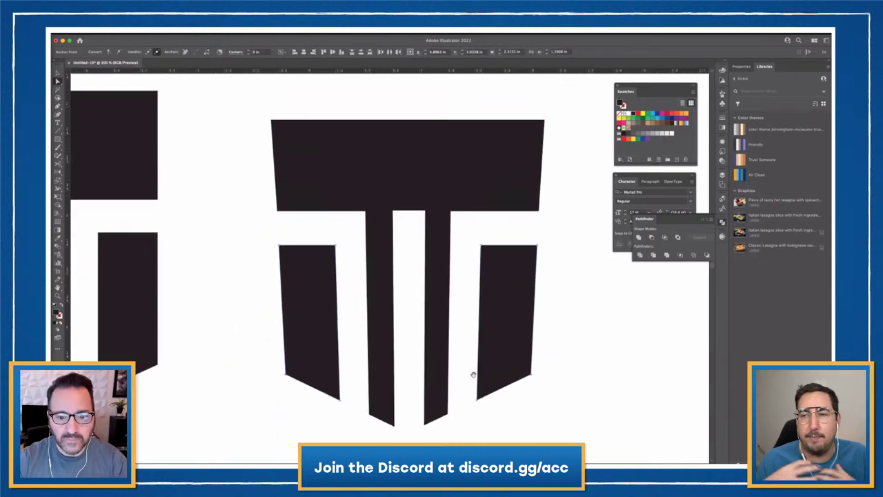
drag(529, 371, 498, 356)
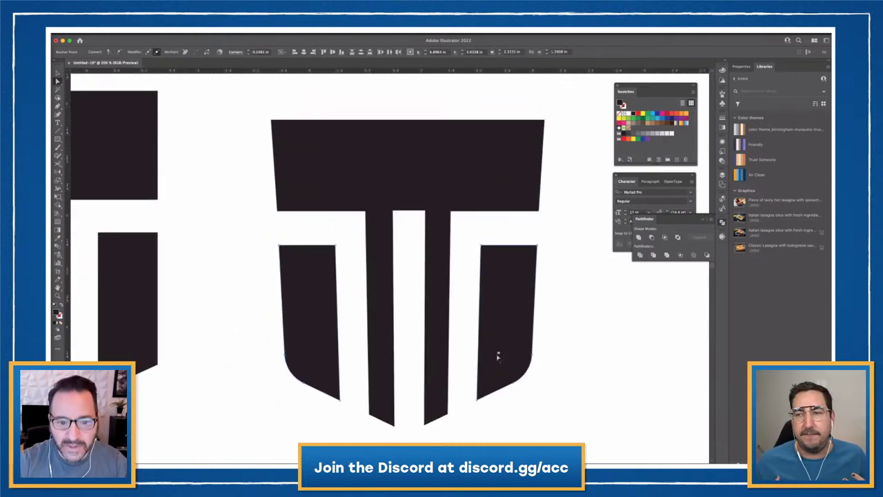
click(605, 367)
key(super+minus)
key(super+minus)
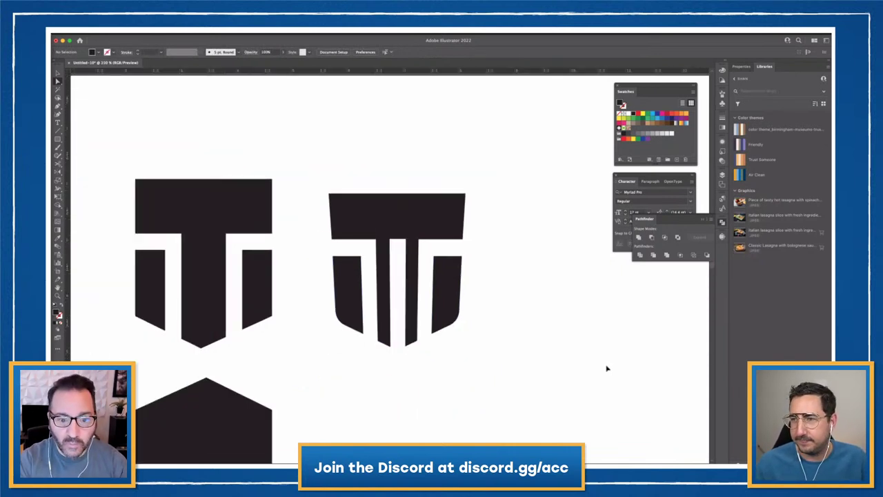
key(super+z)
key(super+z)
Retry rounding the side pieces' lower outer corners on the tapered logomark, and undo it.
key(super+equal)
key(super+equal)
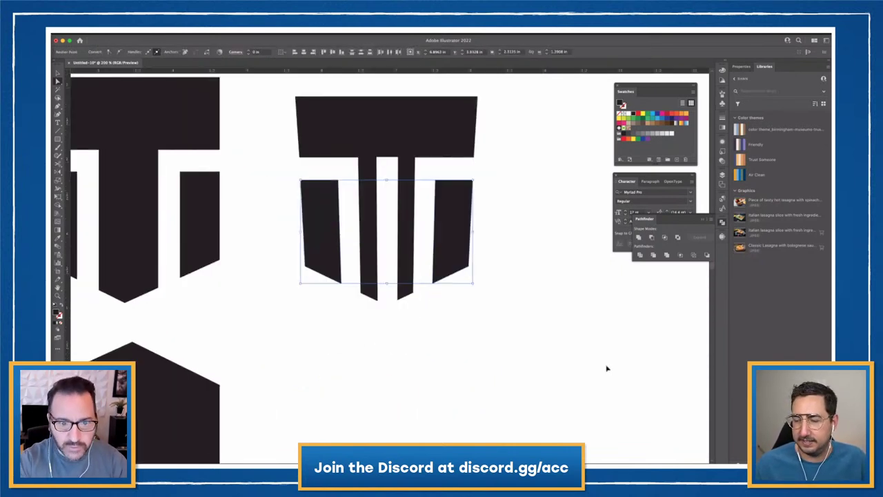
key(super+equal)
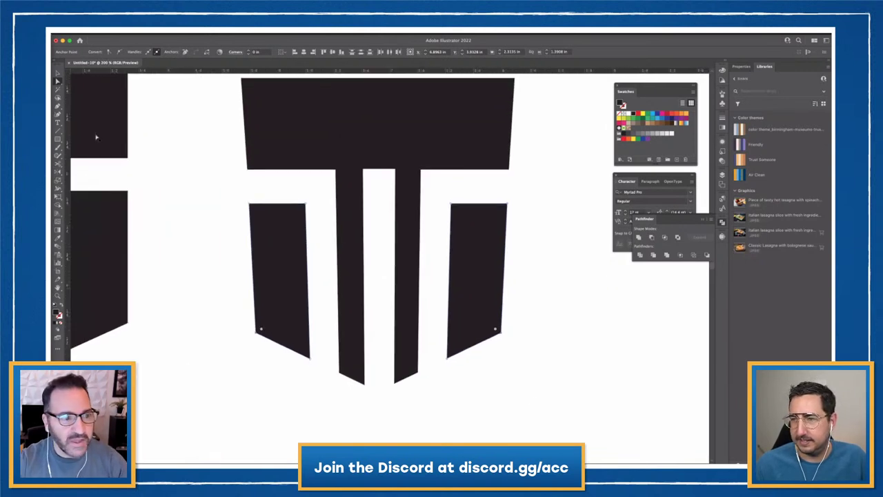
click(260, 338)
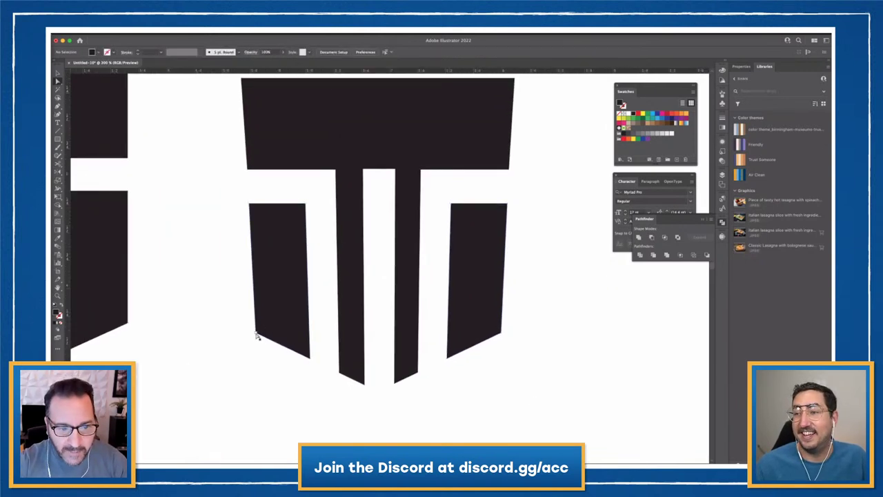
click(256, 334)
shift+click(501, 334)
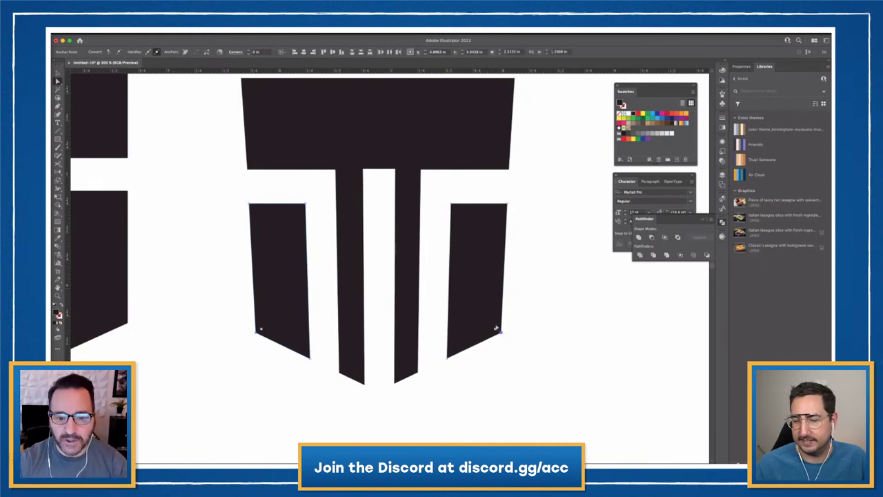
drag(492, 329, 465, 316)
key(super+z)
click(585, 354)
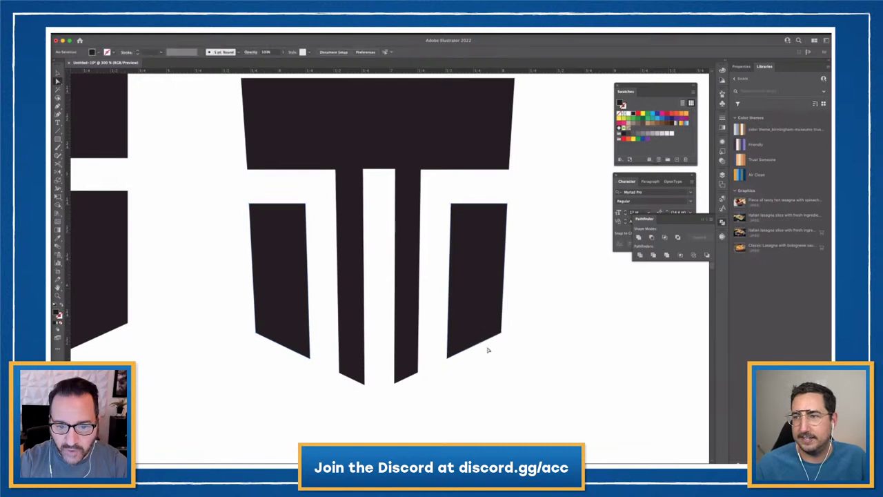
Round the lower outer corners of the tapered logomark's two side pieces to a radius of about 0.42 in.
click(256, 333)
shift+click(502, 335)
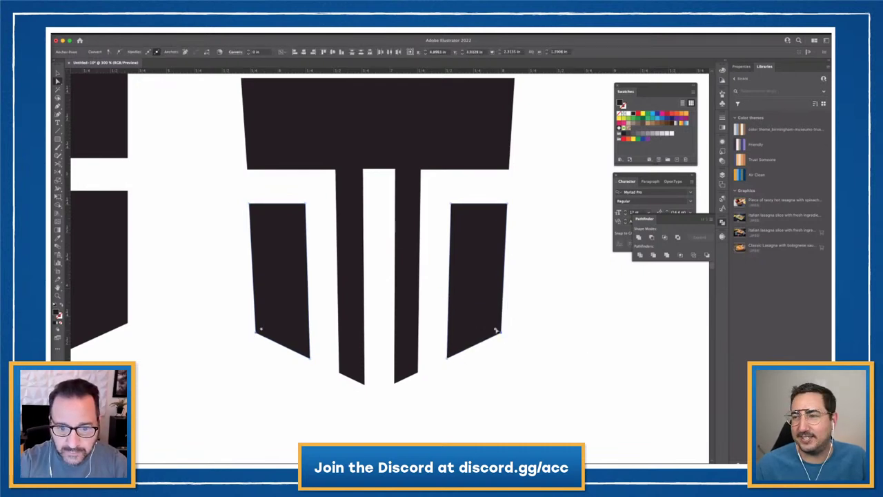
drag(493, 330, 454, 304)
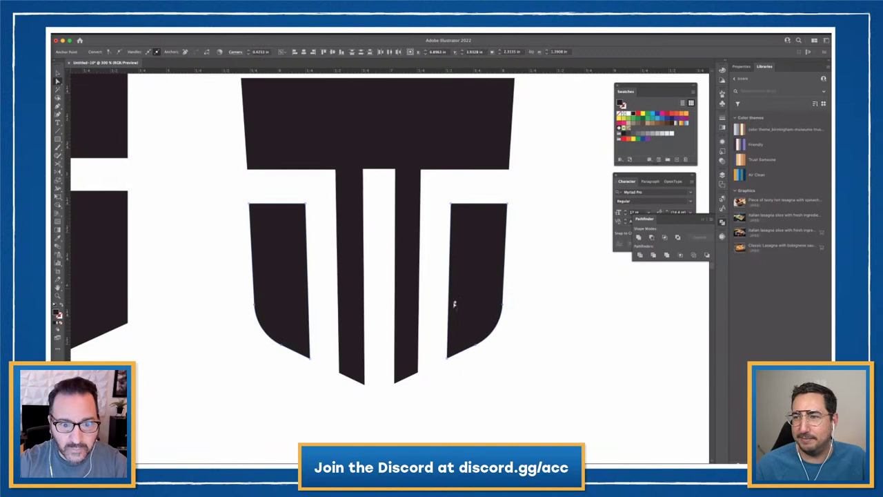
click(594, 296)
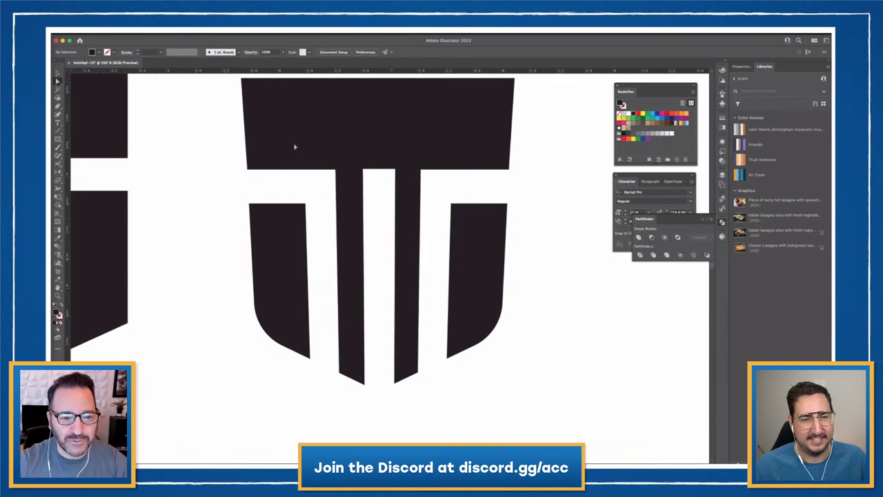
Try rounding the two upper corners of the tapered logomark's crossbar, and undo the rounding.
key(super+minus)
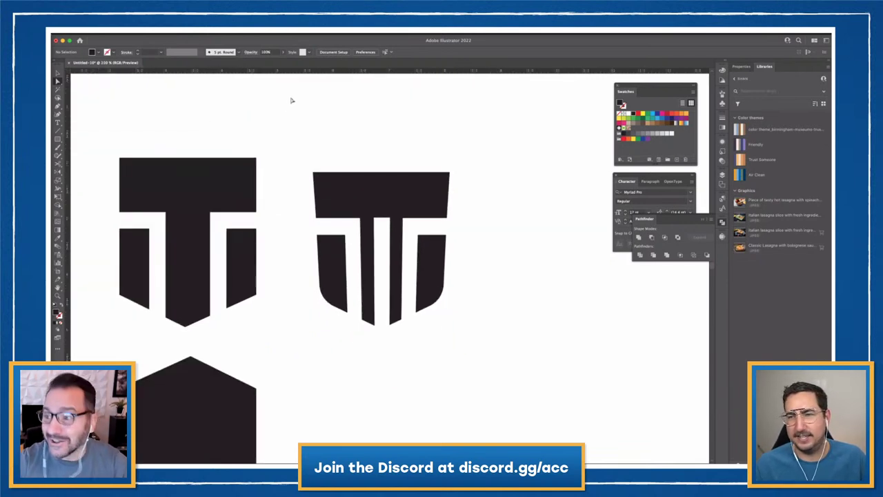
click(363, 181)
click(368, 163)
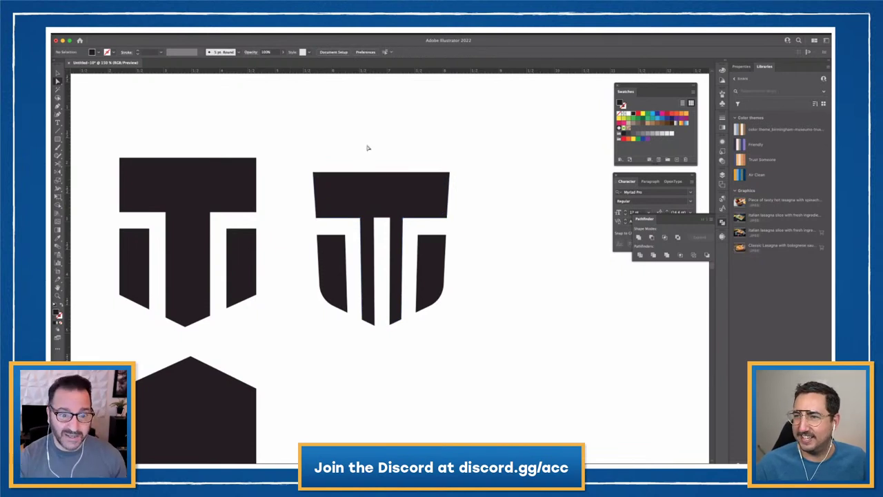
key(super+equal)
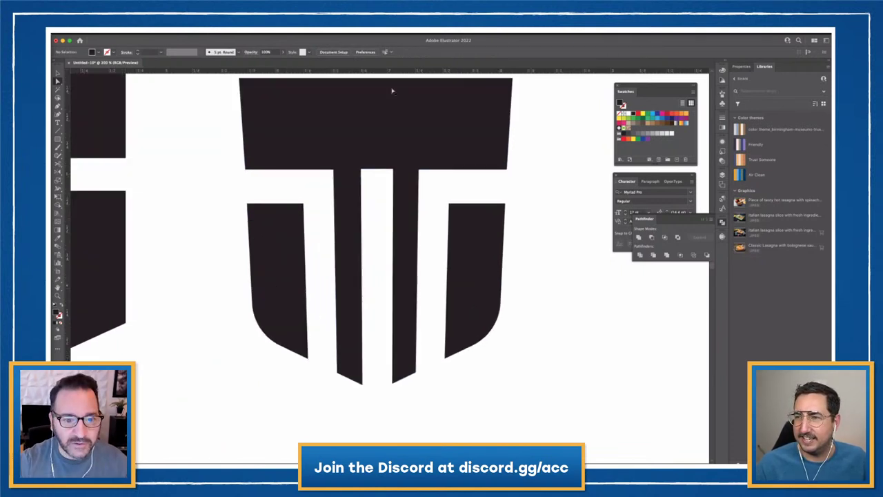
scroll(387, 100, up, 2)
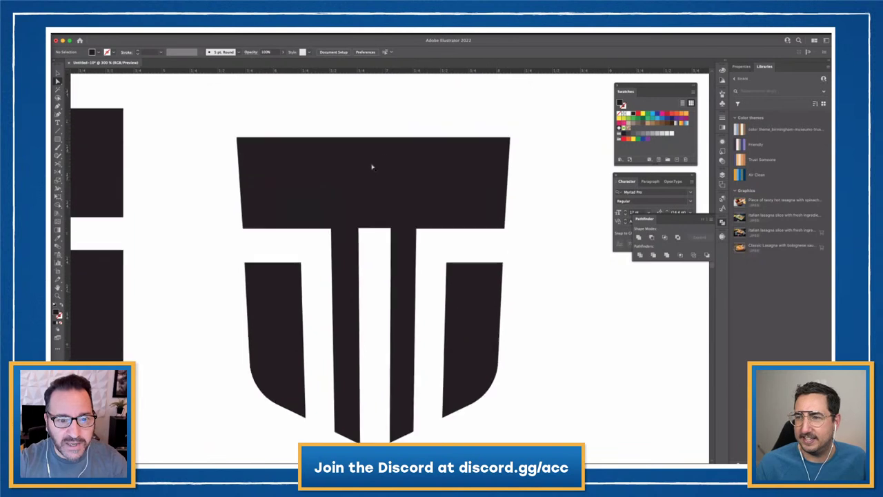
click(58, 81)
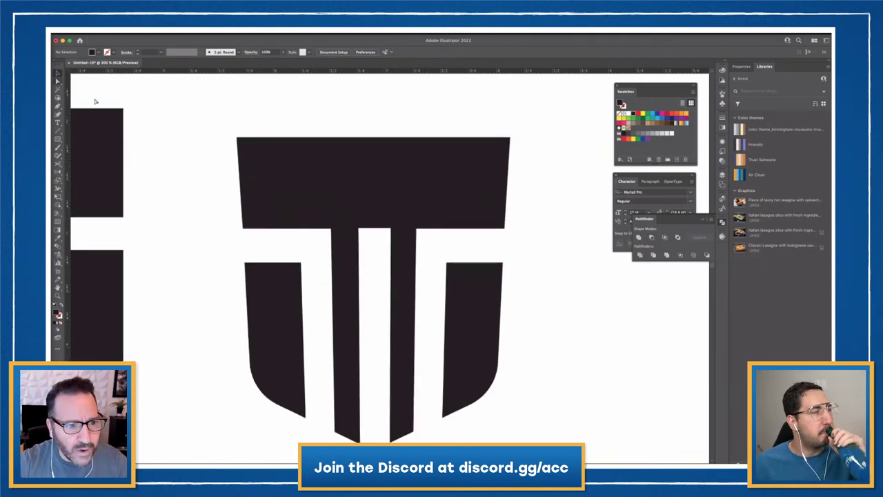
click(509, 138)
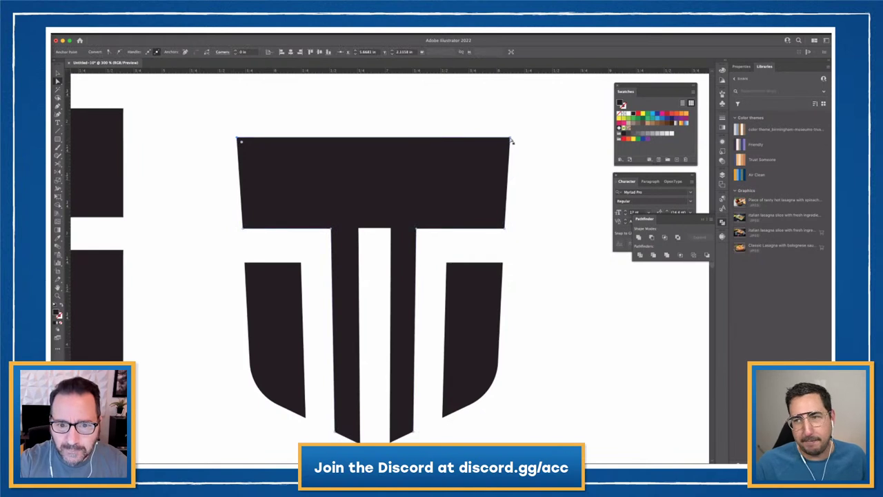
drag(507, 145, 495, 154)
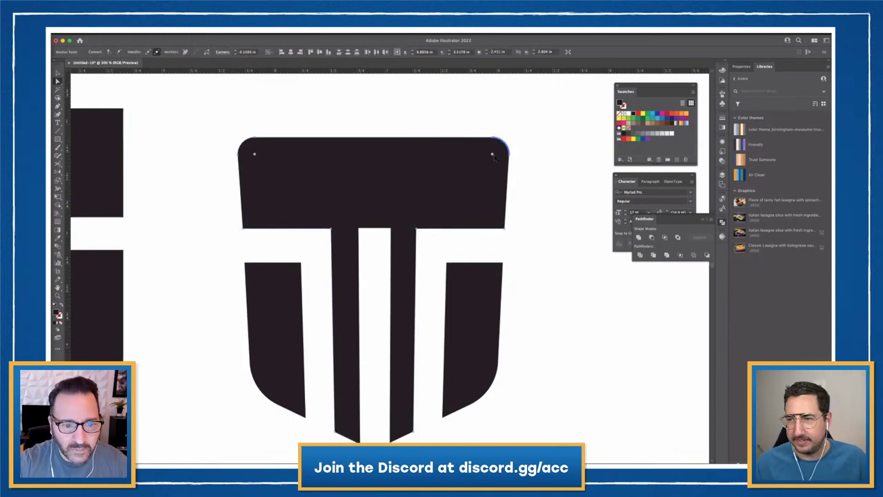
key(super+z)
click(544, 201)
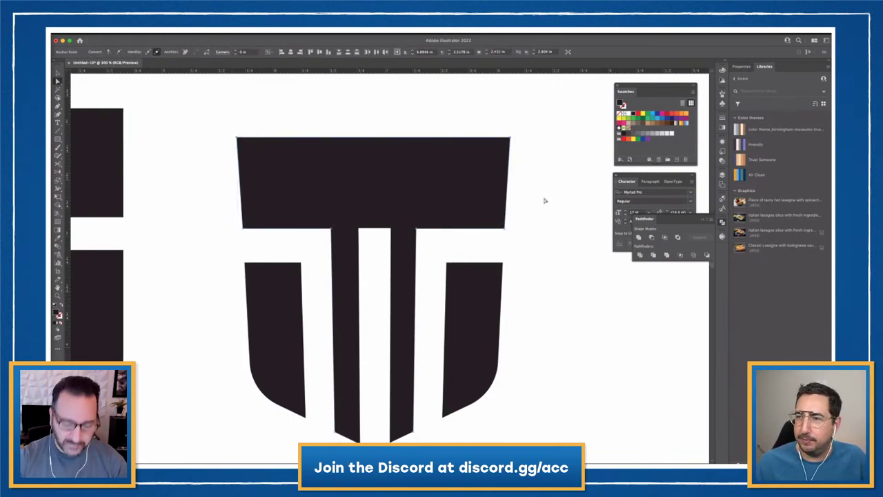
Duplicate the tapered logomark with its rounded base directly to its right.
key(super+minus)
key(super+minus)
drag(544, 200, 523, 177)
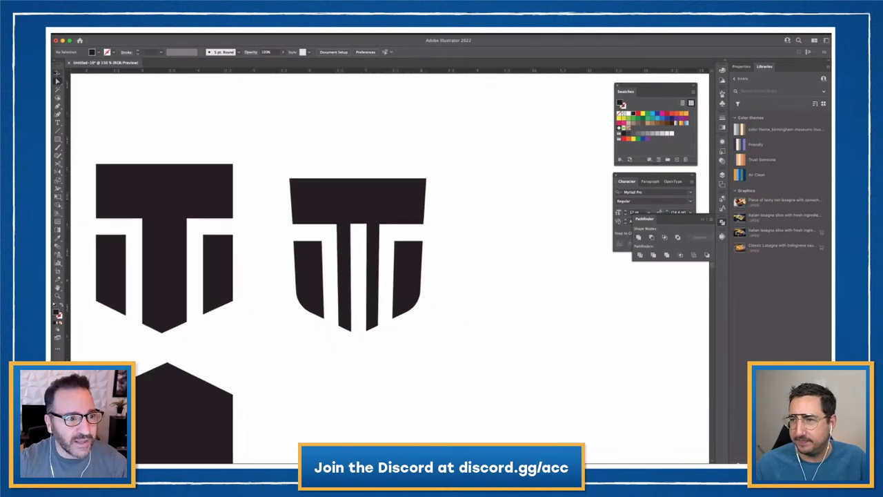
click(58, 72)
drag(438, 344, 605, 316)
scroll(586, 359, right, 5)
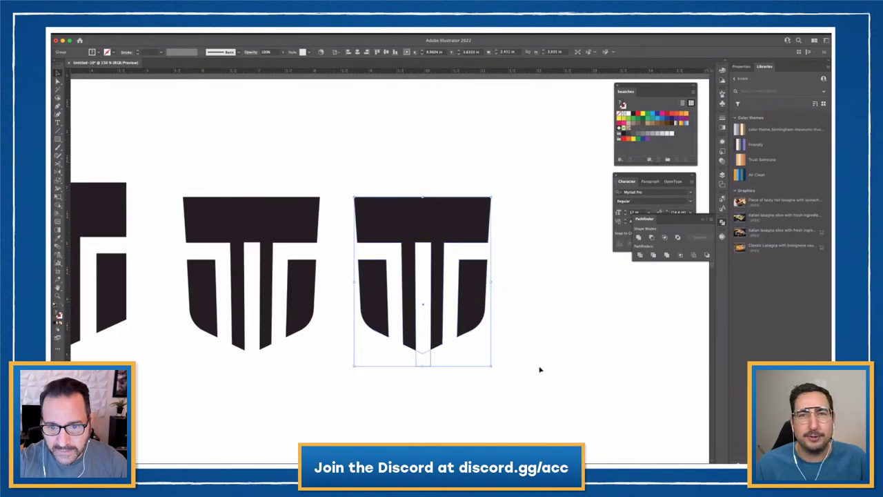
Round the two upper corners of the new duplicate's crossbar to a radius of about 0.19 in.
click(540, 366)
key(a)
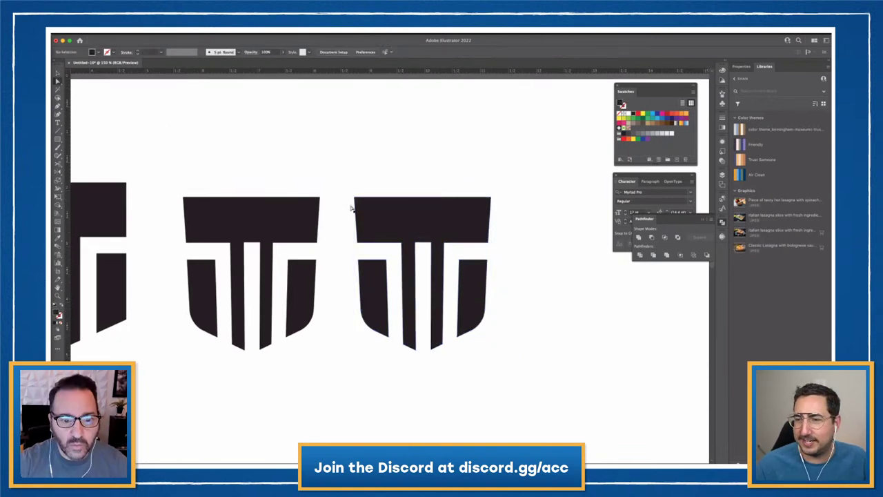
drag(354, 196, 480, 209)
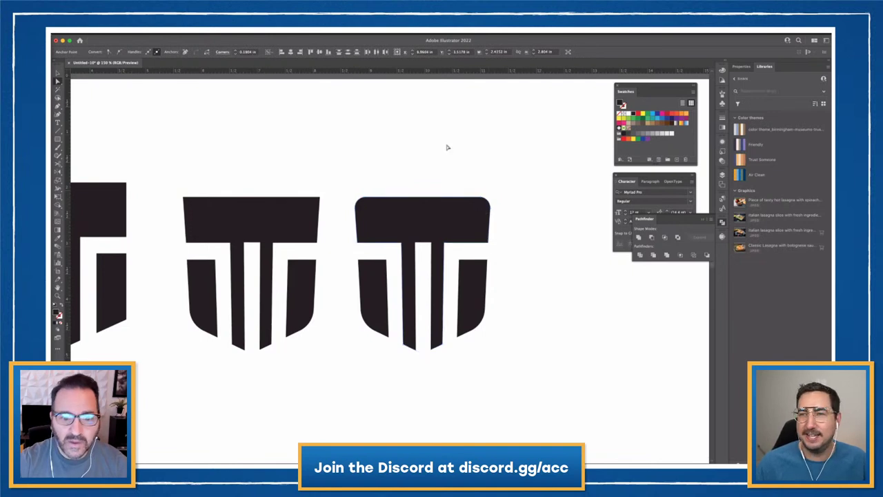
click(447, 145)
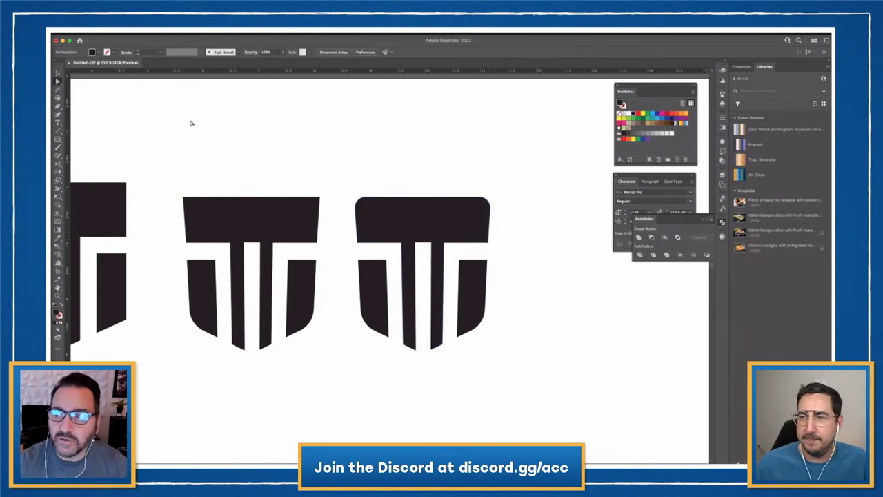
Round the two inner corners where the duplicate's crossbar meets its stem to a radius of about 0.22 in.
scroll(394, 247, up, 5)
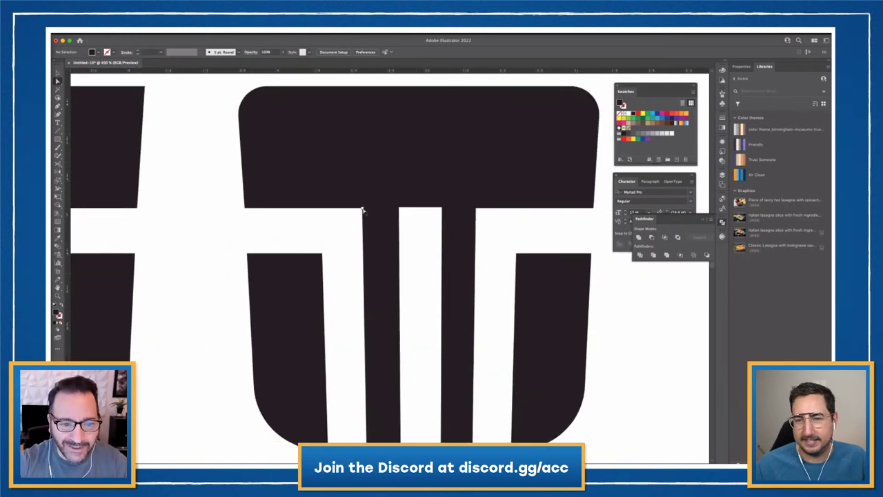
click(363, 208)
drag(484, 220, 514, 243)
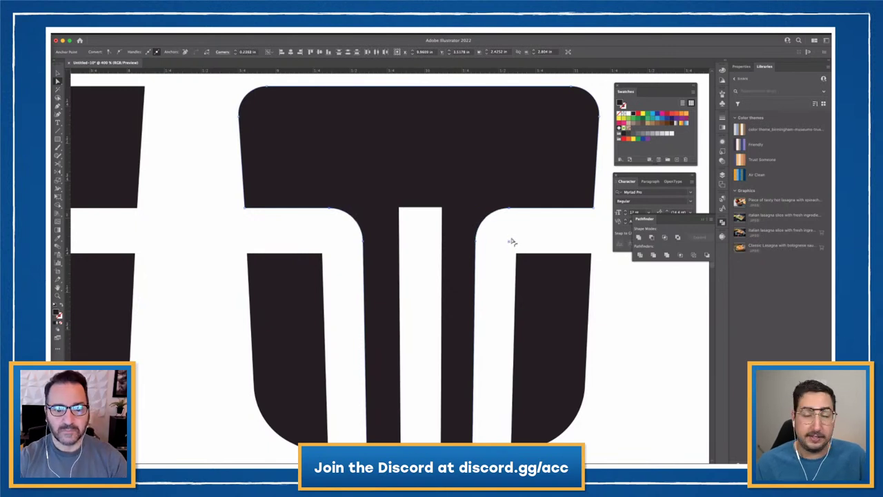
key(super+minus)
key(super+minus)
click(512, 240)
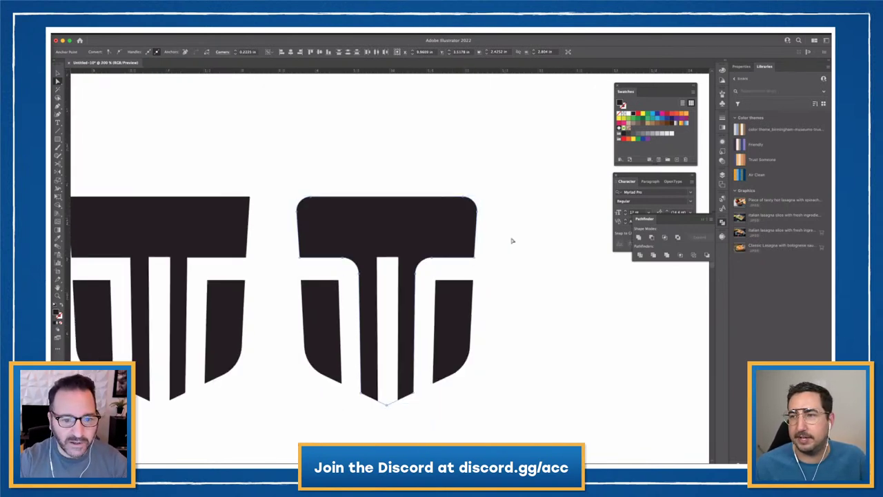
drag(572, 268, 556, 233)
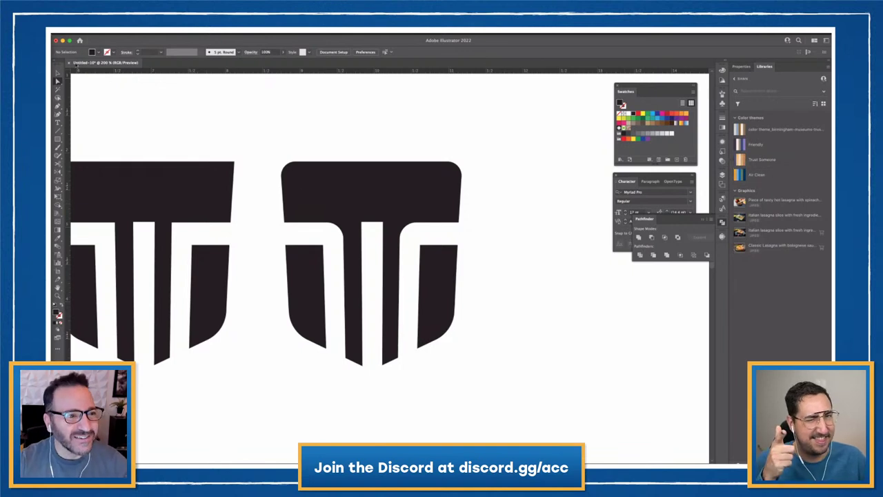
click(374, 326)
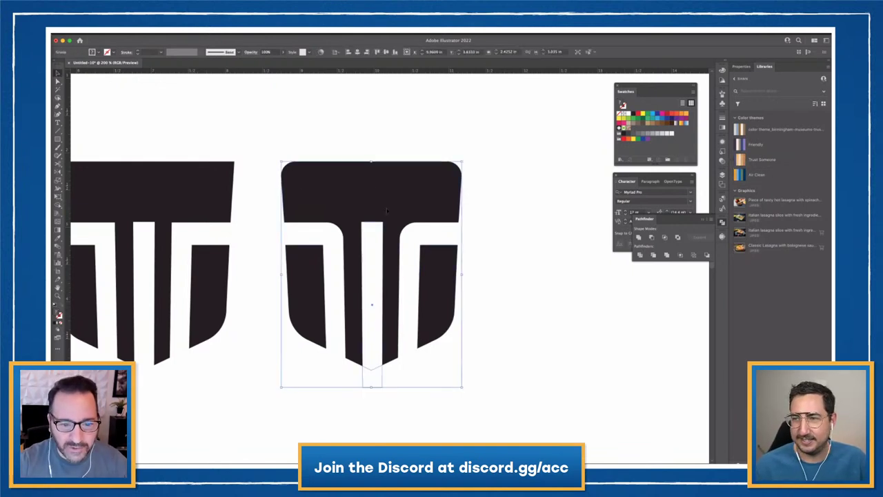
click(394, 410)
click(373, 376)
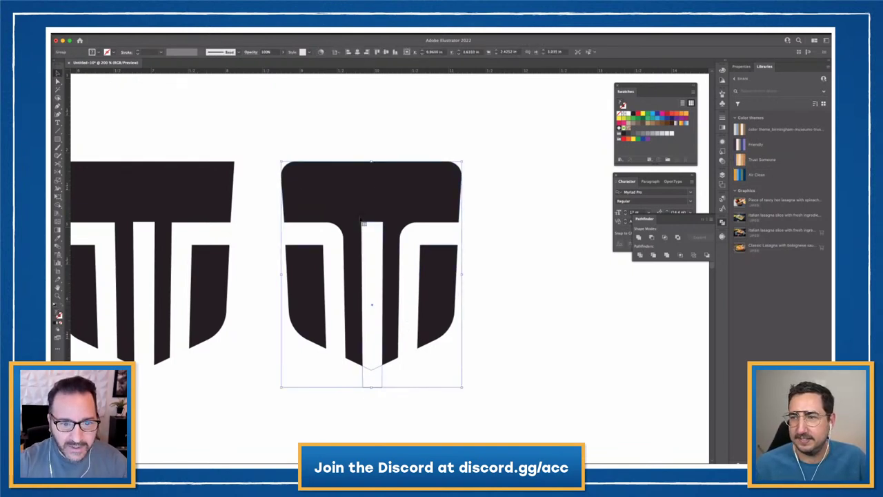
click(448, 363)
drag(371, 376, 355, 390)
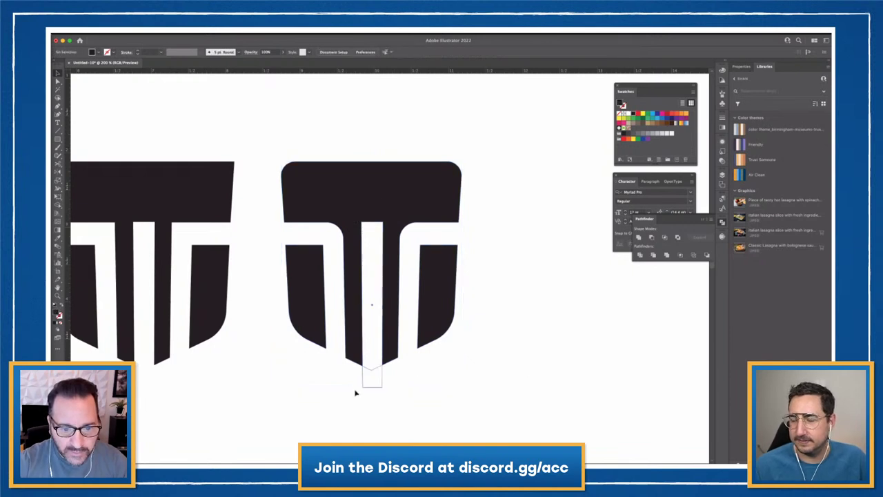
key(ctrl+shift+z)
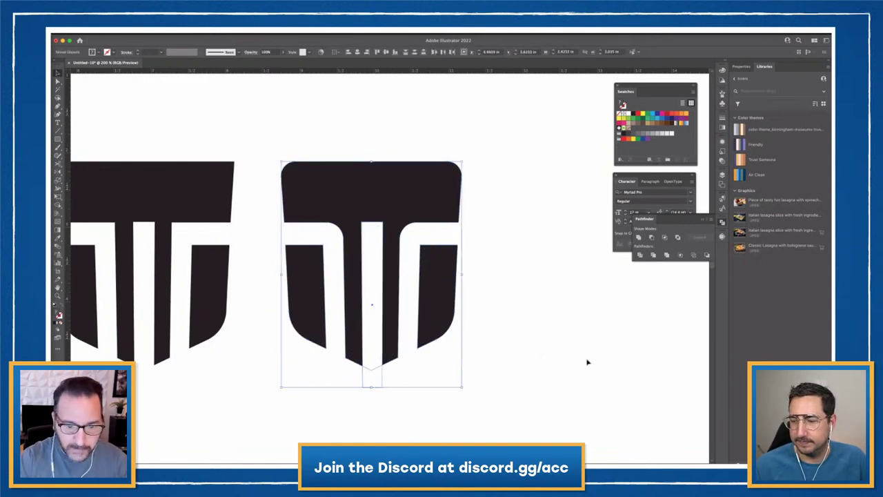
click(490, 373)
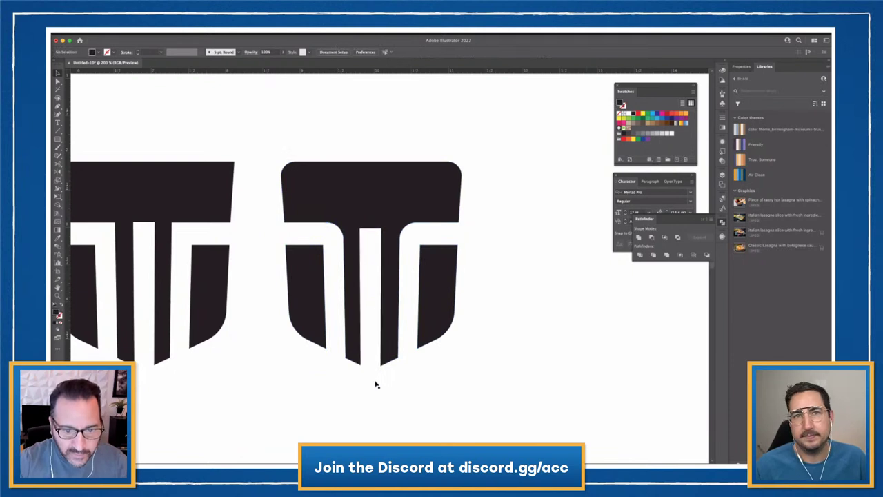
click(376, 385)
key(ctrl+z)
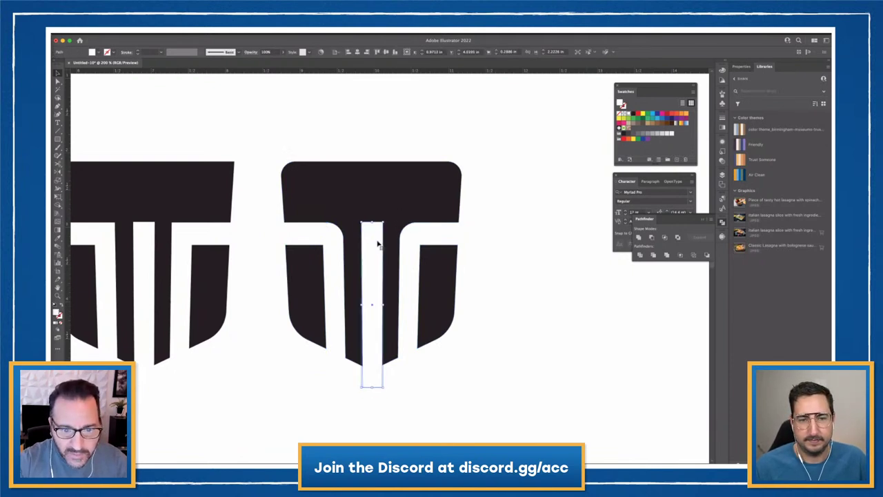
Center the white stem strip horizontally on the rounded T logomark and send the strip behind it.
mouse_move(379, 241)
mouse_down()
mouse_move(426, 250)
mouse_move(371, 251)
mouse_up()
shift+click(368, 197)
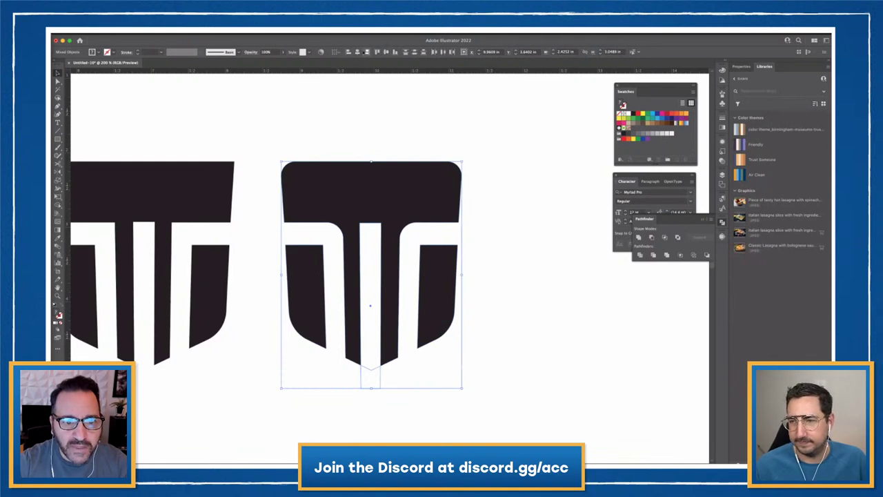
click(358, 51)
click(541, 351)
click(374, 285)
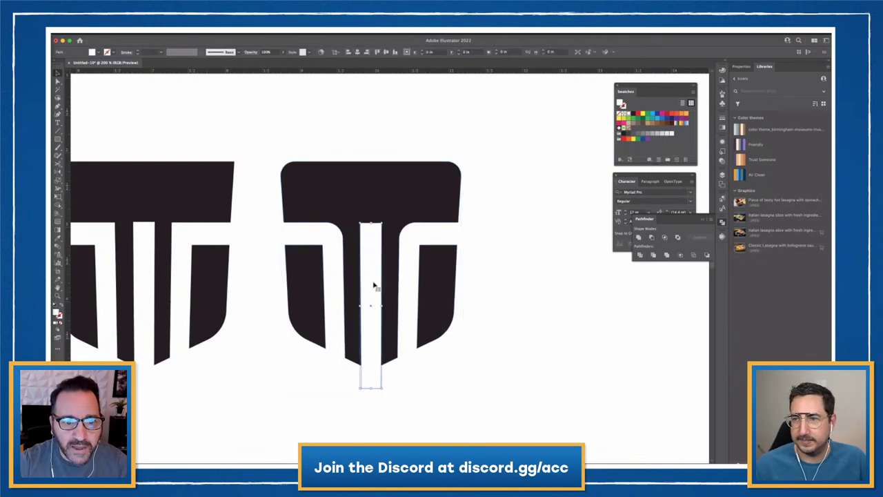
key(super+shift+bracketleft)
Try to subtract the strip from the whole logomark with Minus Back, and undo the subtraction.
shift+click(423, 200)
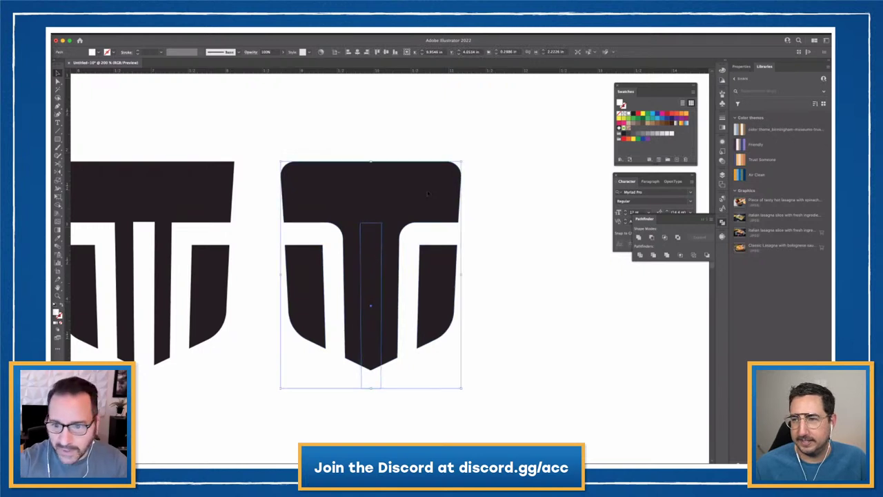
click(707, 255)
click(635, 309)
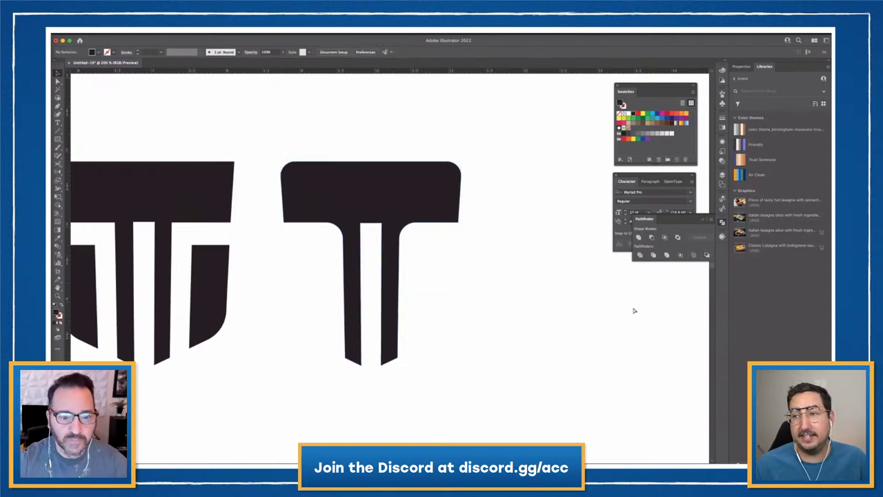
key(super+z)
Cut the strip out of the rounded T's stem with Minus Back, keeping the two side pieces.
click(497, 296)
click(456, 285)
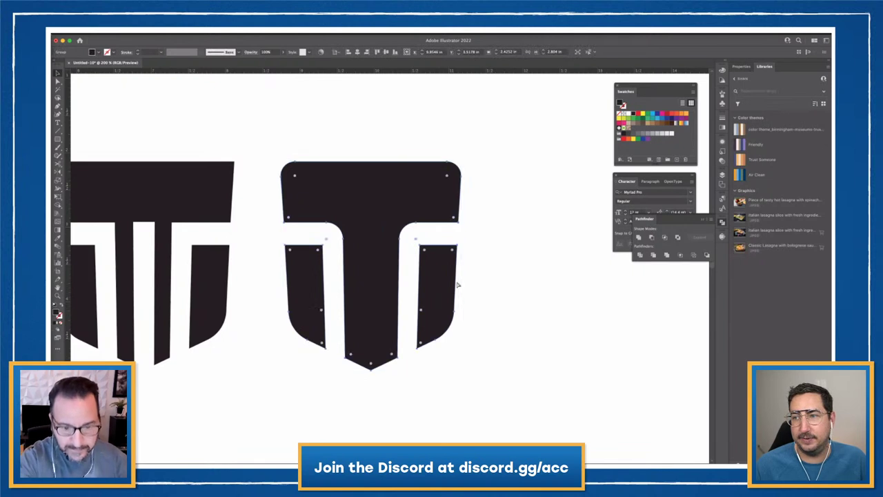
key(v)
click(365, 406)
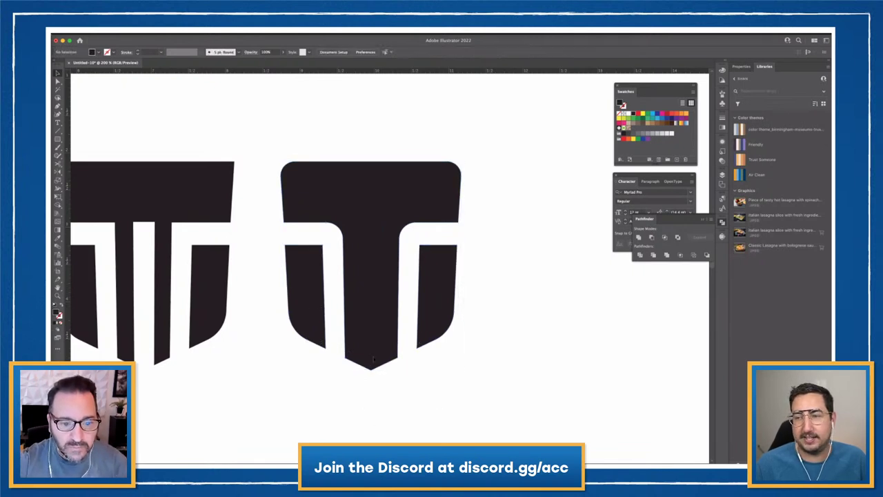
click(376, 359)
click(707, 254)
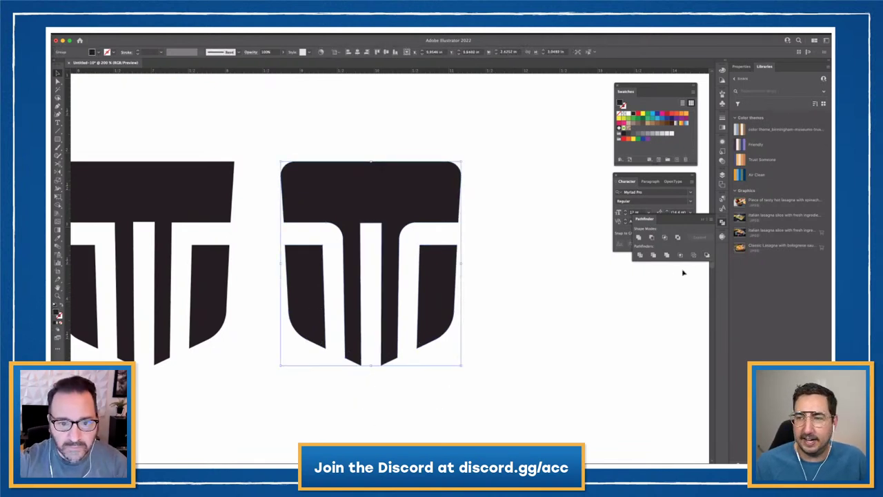
click(568, 336)
Add the text TITAN in large Termina Heavy below the rounded logomark.
key(super+minus)
key(super+minus)
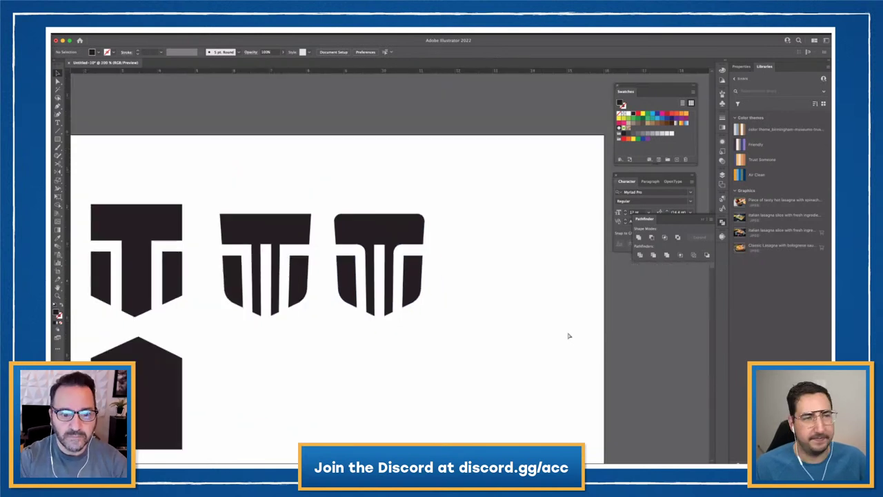
key(super+equal)
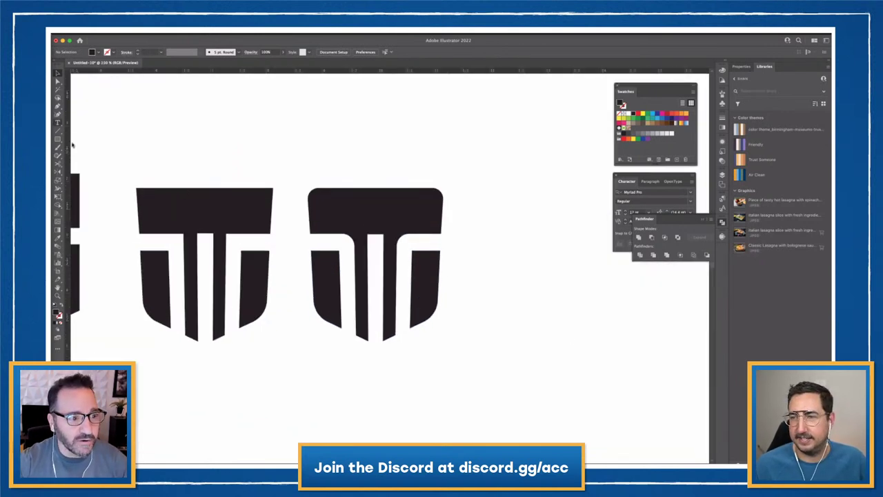
key(t)
click(314, 418)
key(BackSpace)
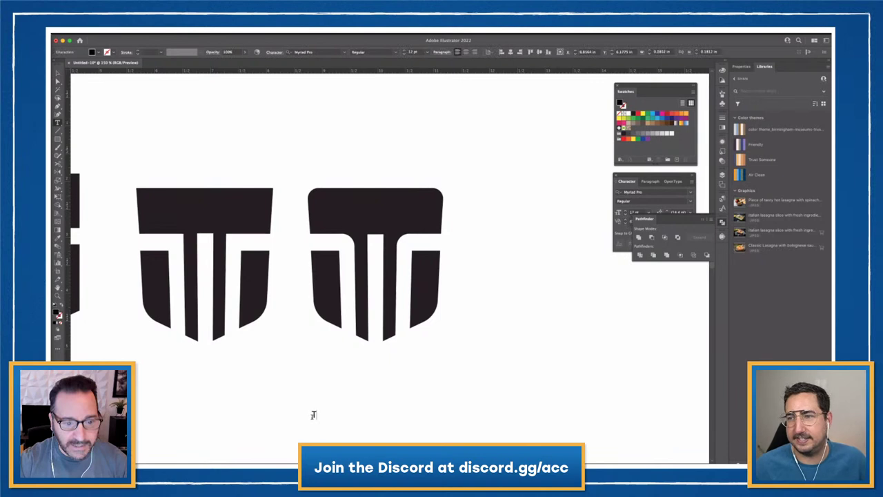
text(TITAN)
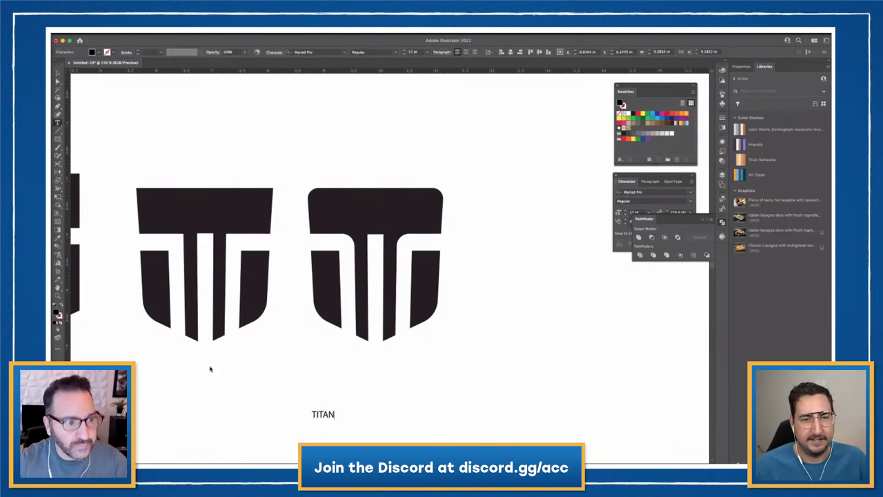
key(Escape)
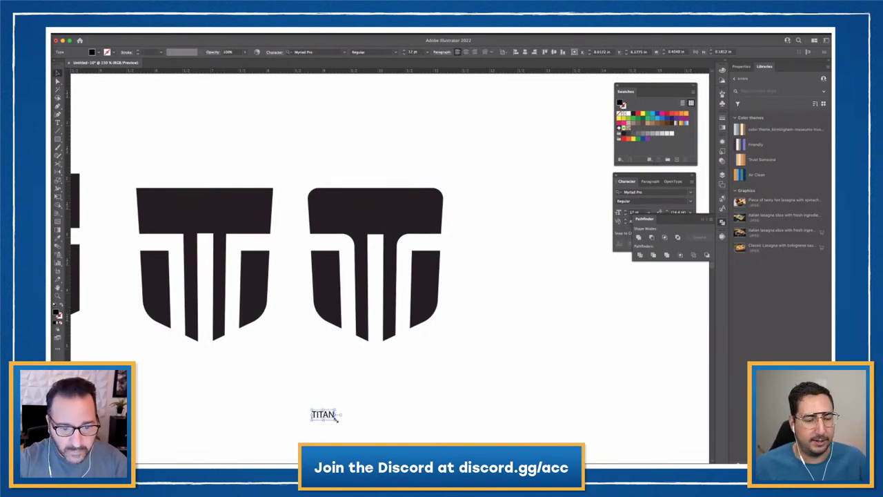
drag(338, 418, 484, 435)
click(656, 192)
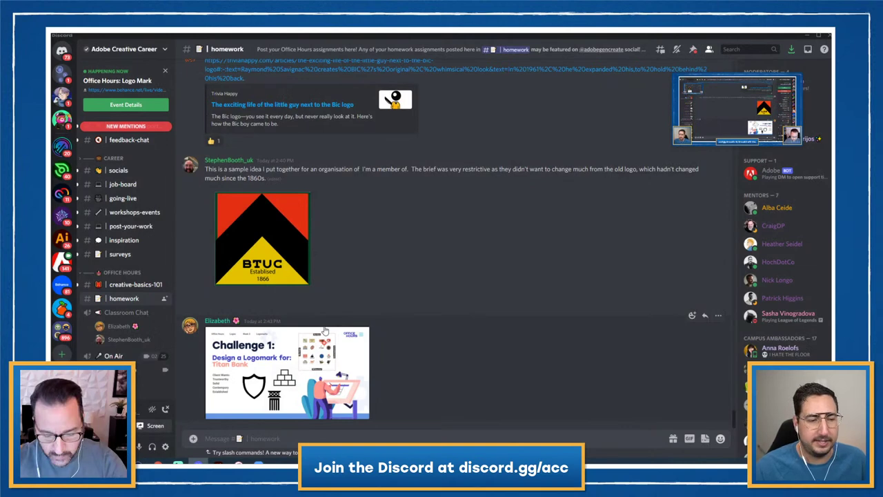
View the creative-basics-101 and homework channels in Discord.
click(115, 284)
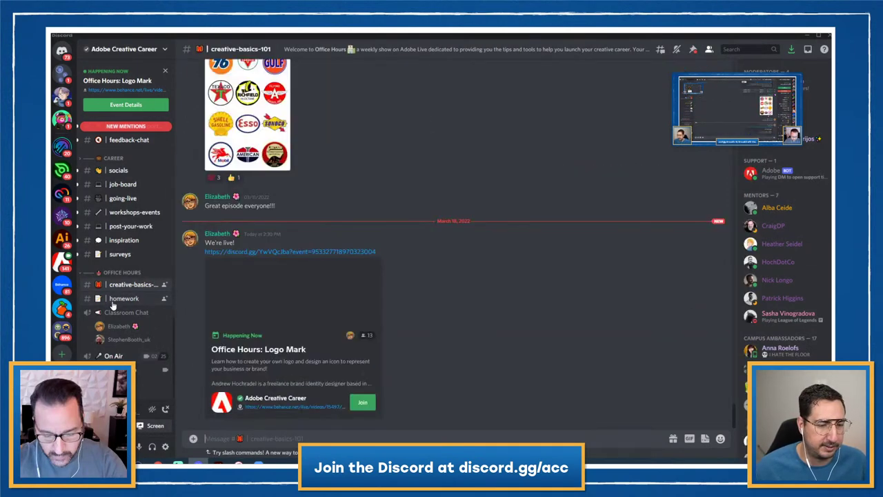
click(114, 301)
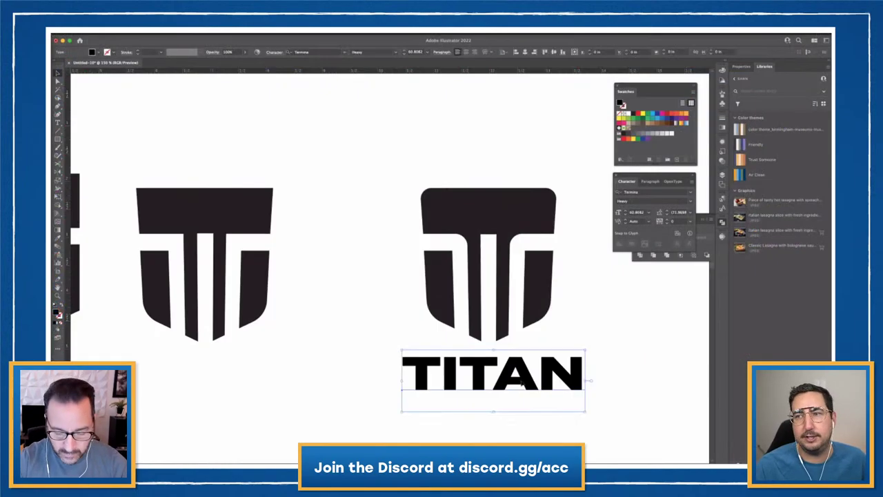
Ungroup the rounded logomark above the TITAN text.
scroll(521, 383, up, 2)
scroll(505, 311, up, 5)
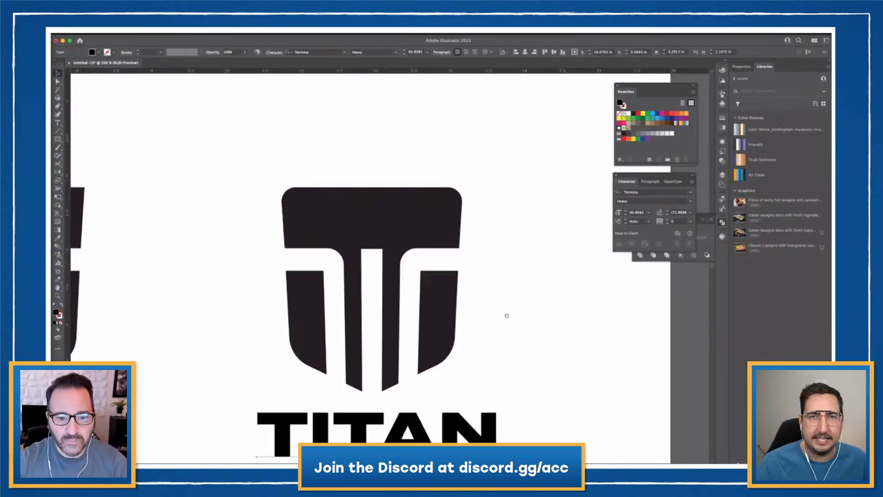
scroll(438, 197, down, 2)
click(425, 183)
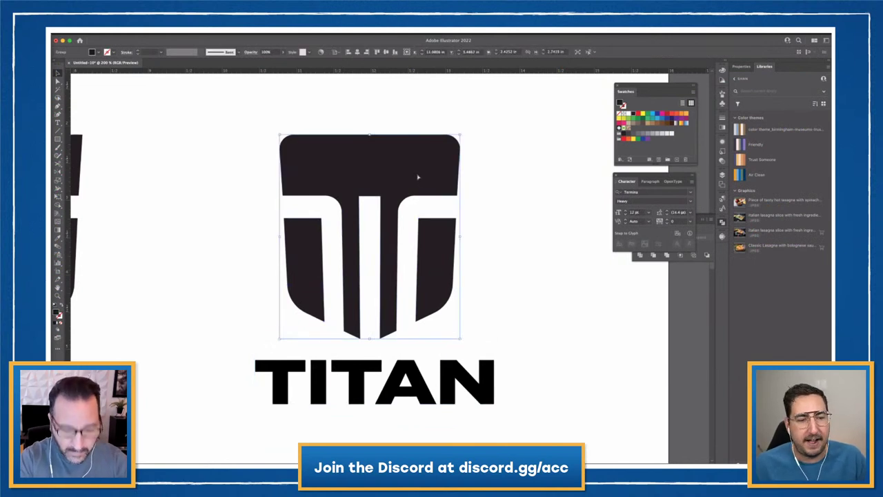
key(shift+super+g)
click(527, 237)
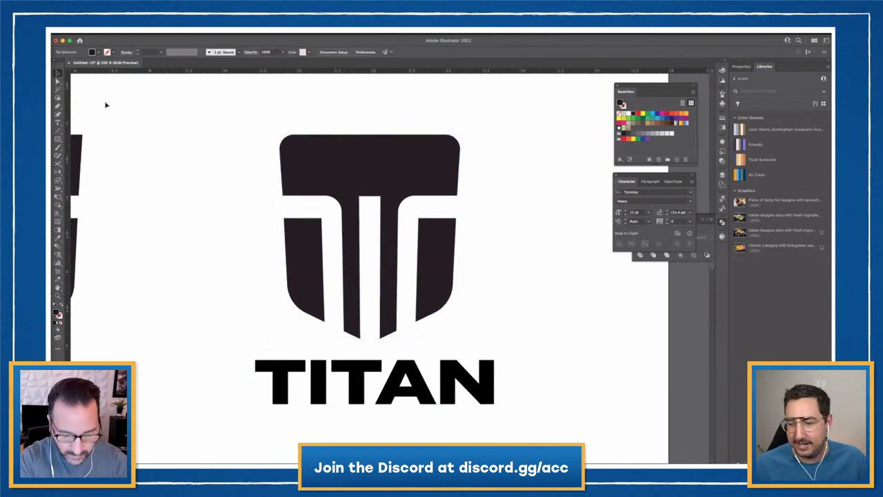
Fill the two side pieces with the grey-beige and the T with the dark blue of the Friendly color theme.
click(58, 81)
click(287, 264)
shift+click(436, 265)
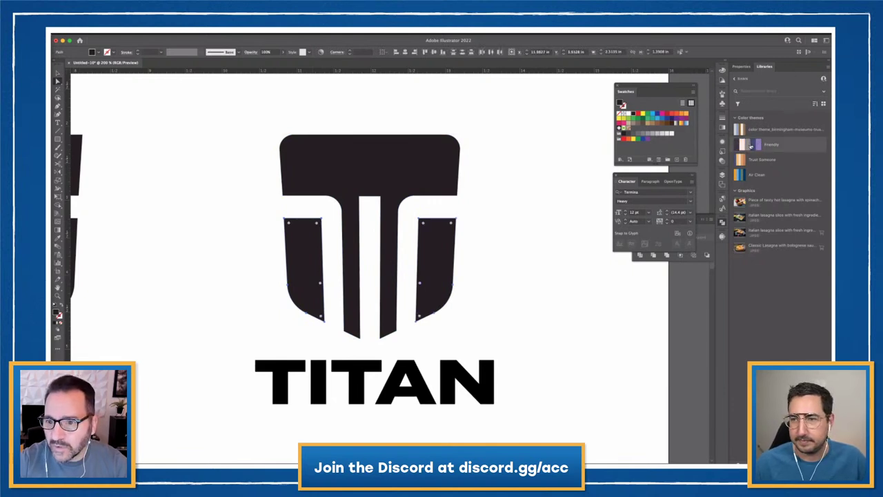
click(749, 146)
click(387, 217)
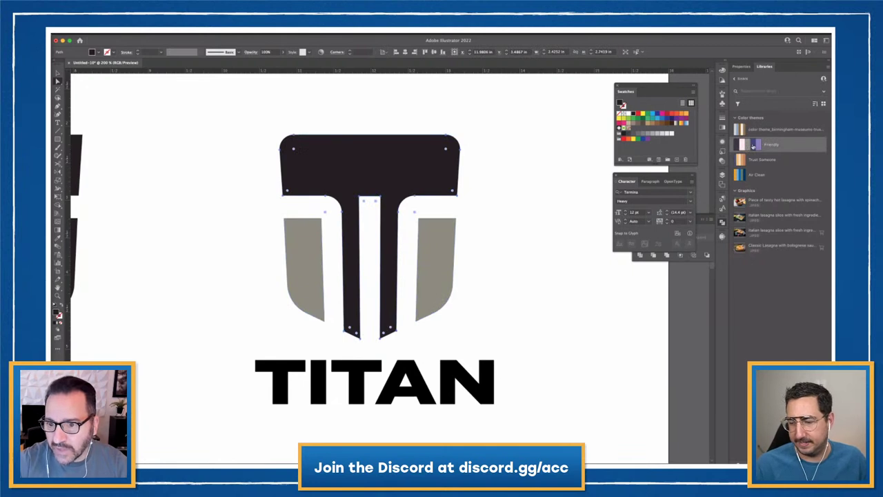
click(752, 146)
click(523, 200)
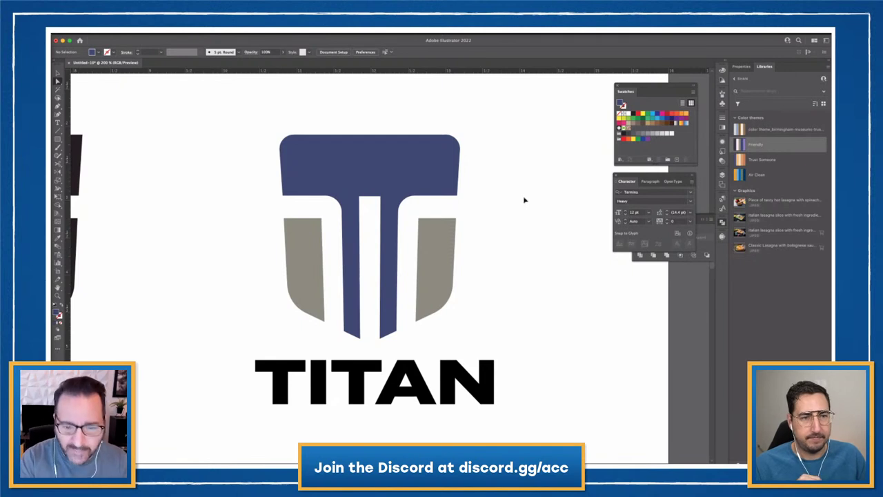
Match the TITAN text's fill to the T's blue with the Eyedropper tool.
scroll(525, 200, up, 2)
scroll(521, 197, down, 5)
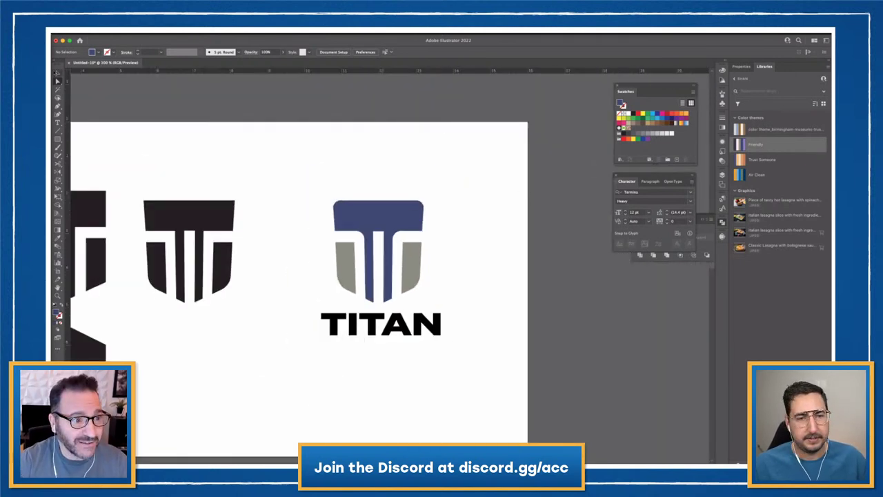
click(425, 323)
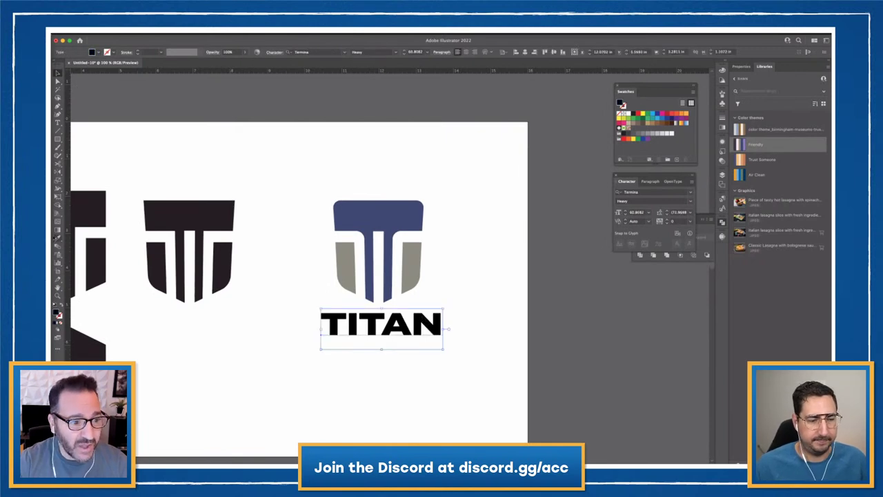
key(i)
click(356, 221)
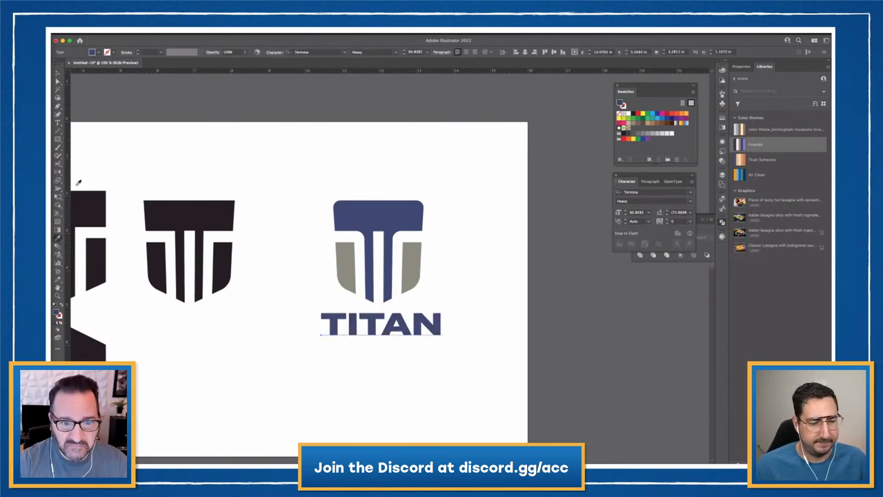
key(v)
click(358, 181)
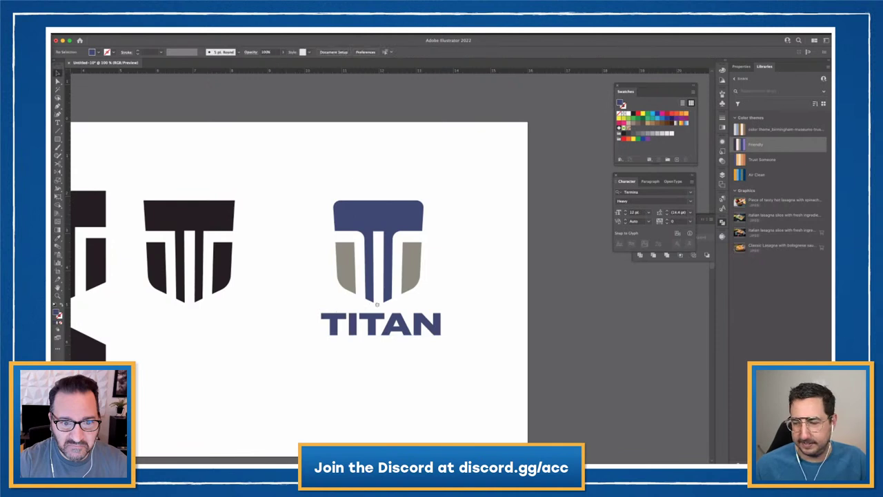
Convert the TITAN text to outlines and combine its letters into one compound path.
scroll(378, 304, left, 3)
key(super+plus)
key(super+plus)
key(super+plus)
key(super+plus)
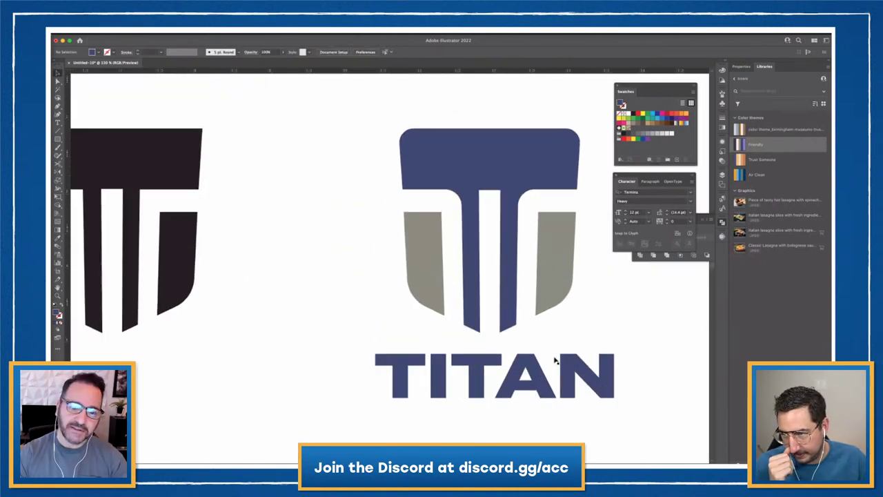
drag(554, 357, 314, 200)
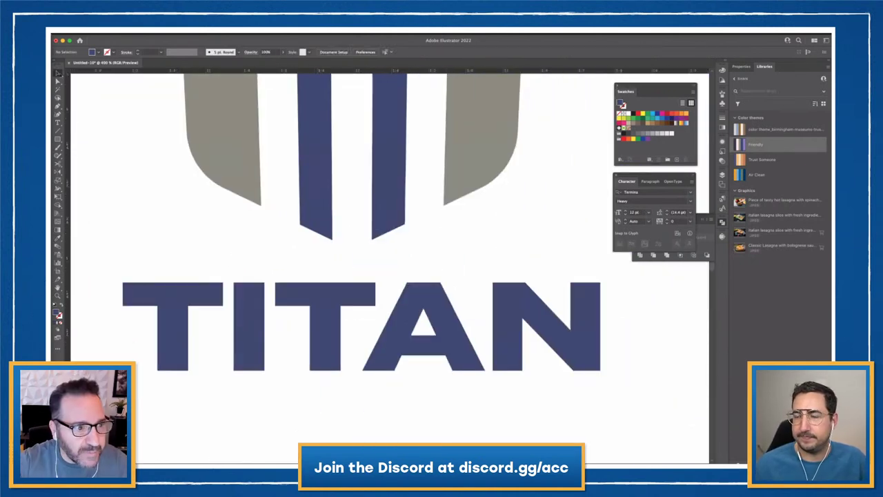
click(307, 292)
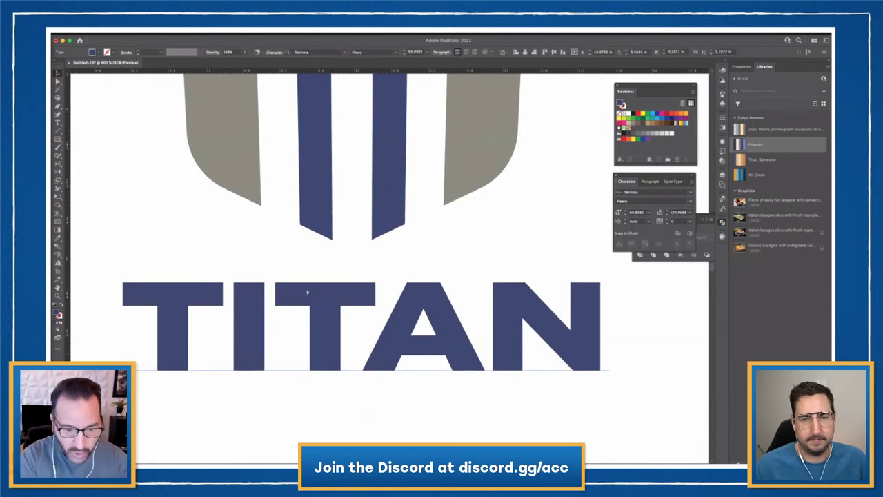
key(super+shift+o)
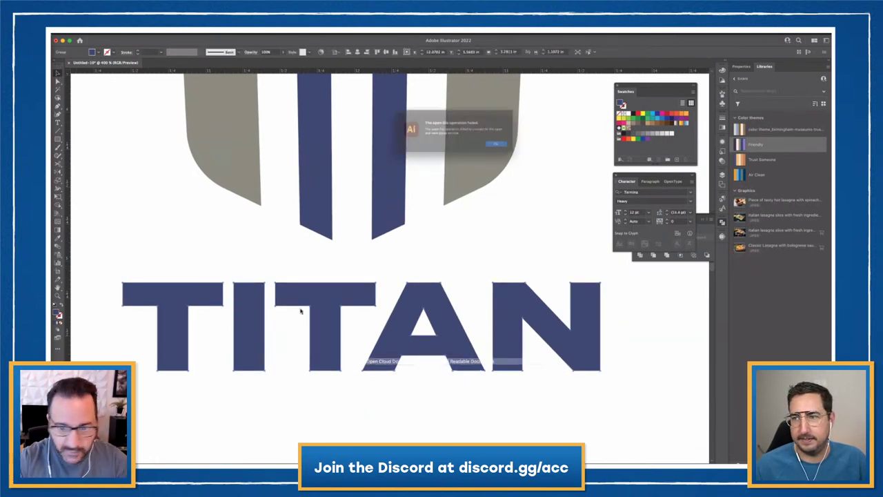
click(505, 148)
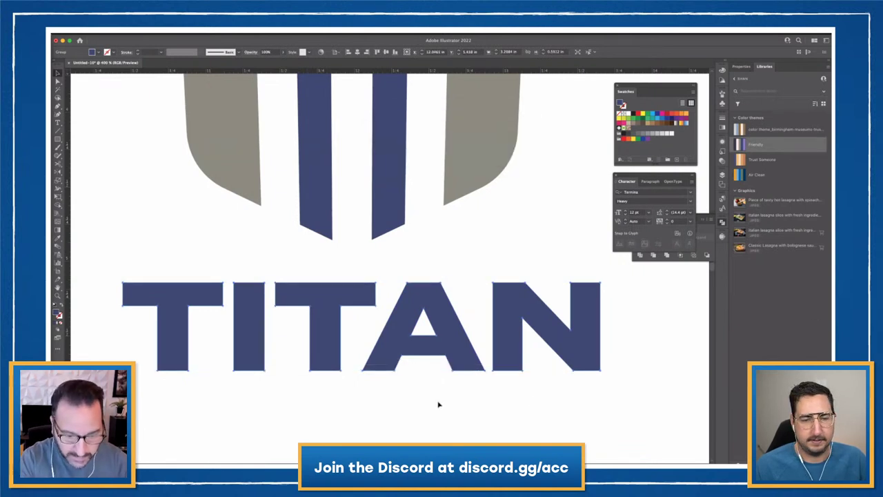
key(super+8)
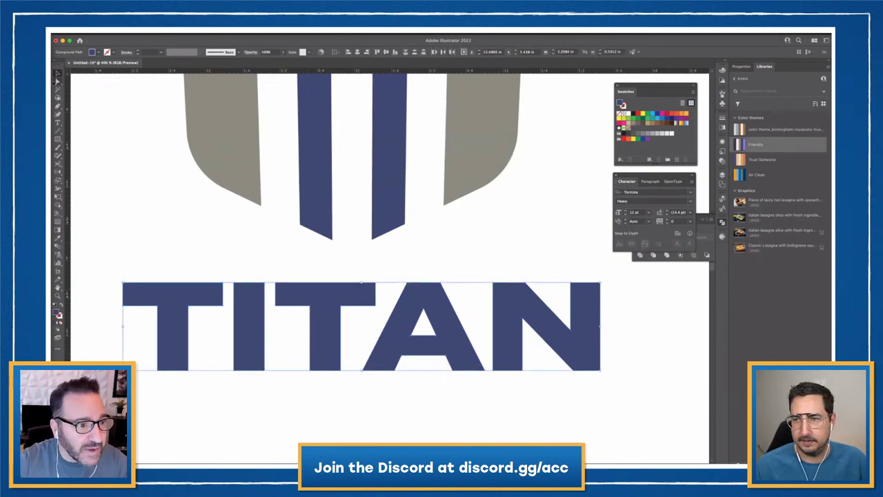
Round the upper-left corner of each letter in the TITAN wordmark.
click(57, 81)
click(155, 272)
click(123, 283)
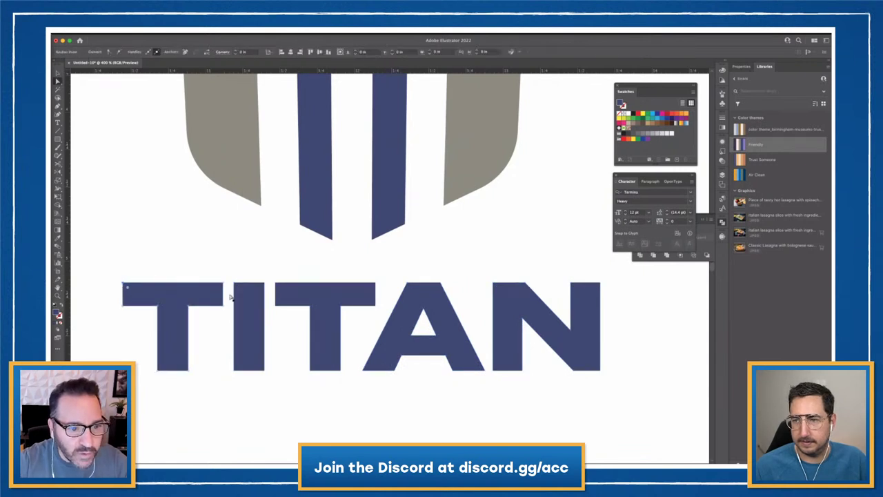
shift+click(237, 287)
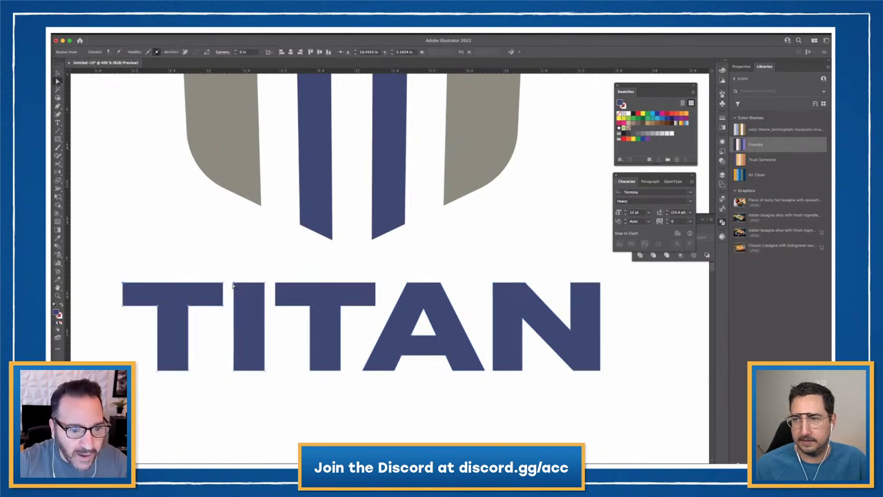
shift+click(276, 285)
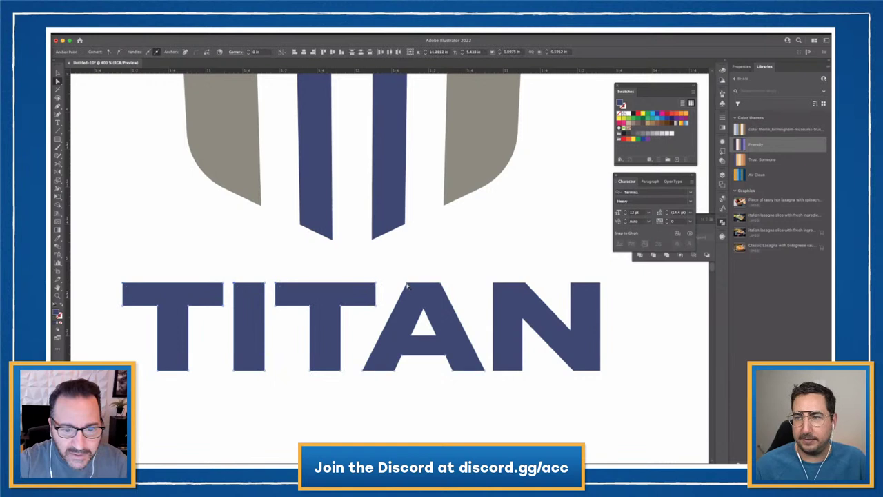
shift+click(492, 283)
drag(498, 289, 503, 293)
click(481, 258)
key(super+minus)
key(super+minus)
key(super+minus)
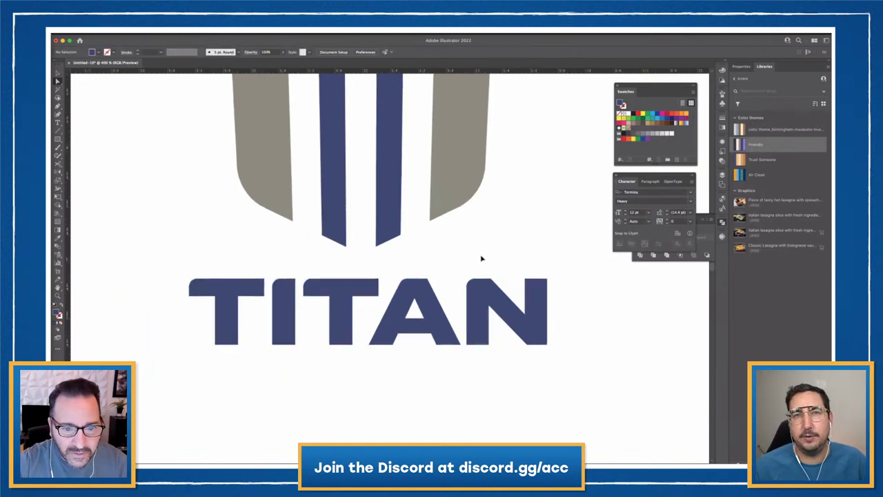
scroll(573, 278, left, 2)
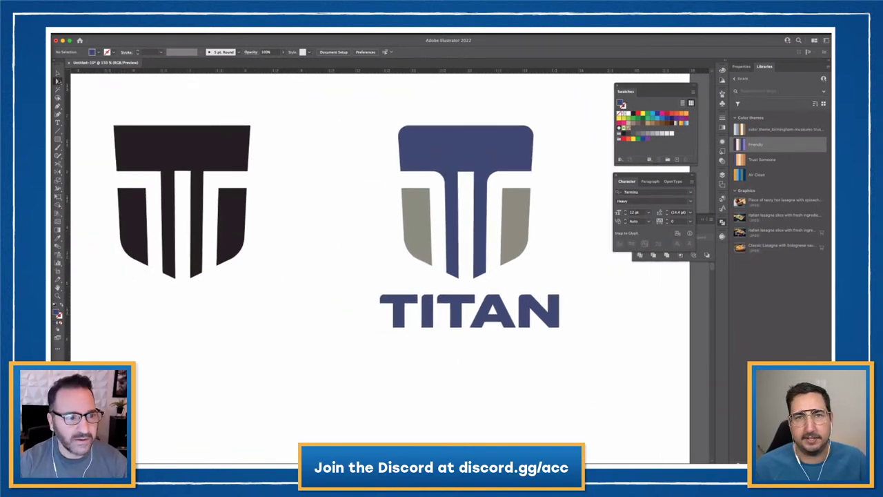
scroll(304, 258, left, 2)
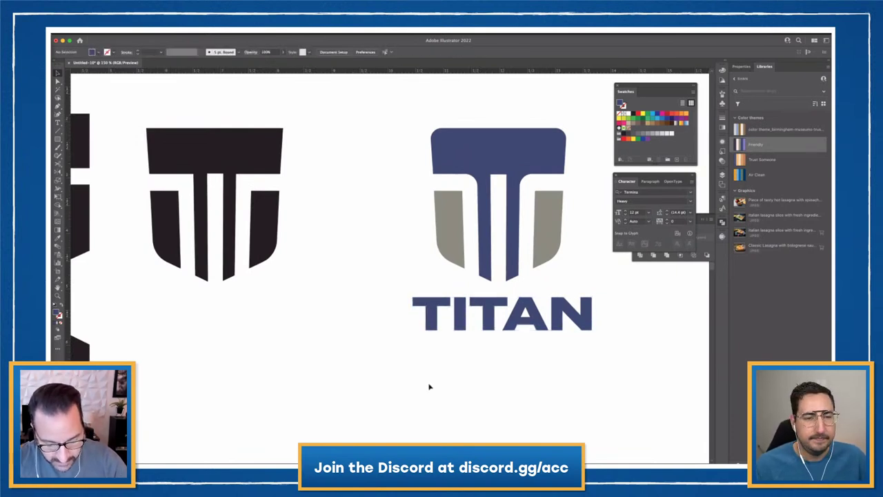
Try to paste a duplicate of the rounded TITAN wordmark after stepping through the edit history.
key(super+z)
key(super+z)
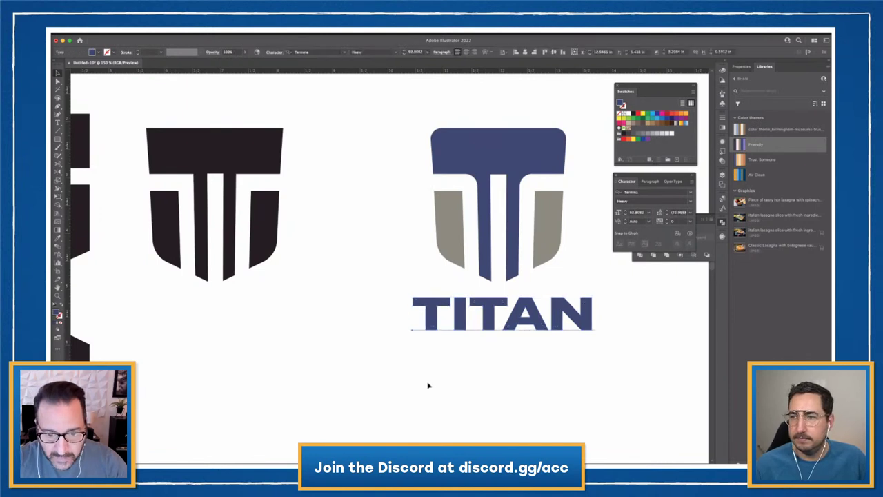
click(429, 385)
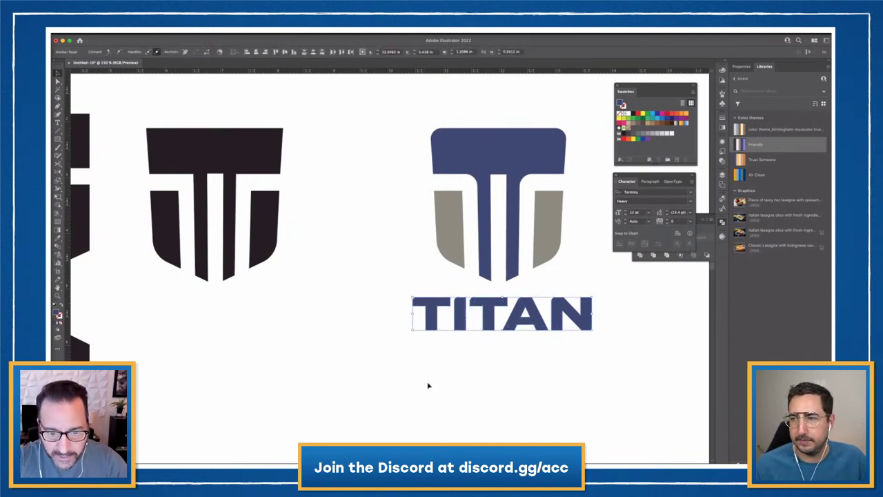
key(super+v)
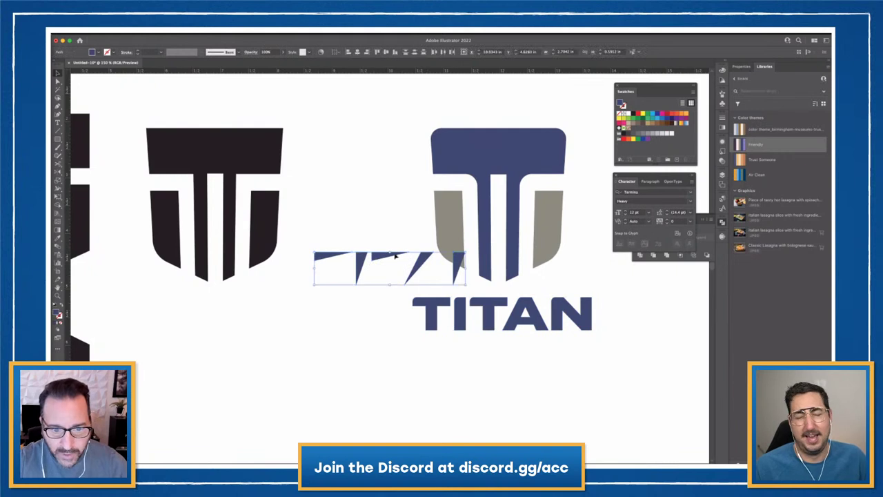
Delete the pasted letter fragments overlapping the lower left of the coloured logomark.
click(358, 216)
drag(380, 258, 362, 333)
key(super+z)
shift+click(460, 259)
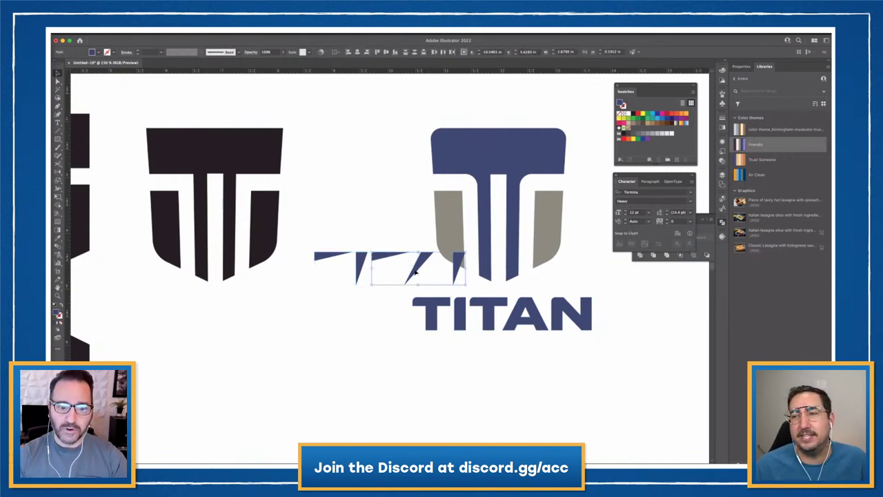
shift+click(335, 257)
key(Delete)
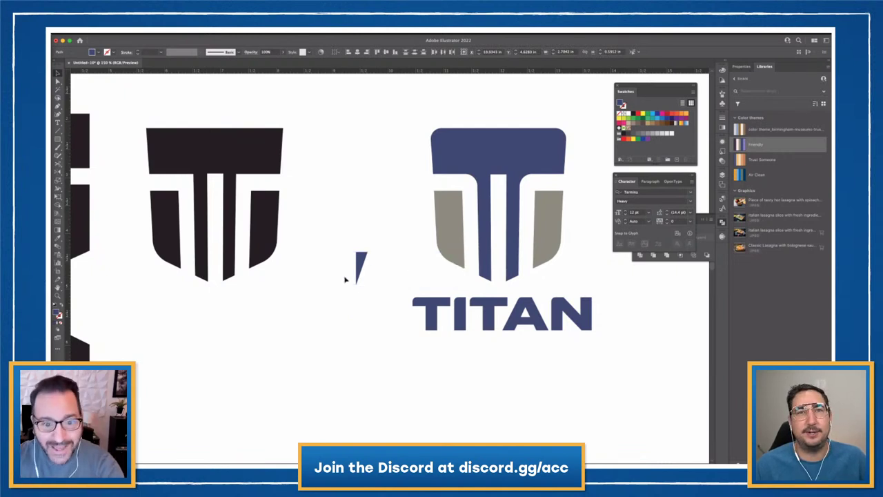
key(Delete)
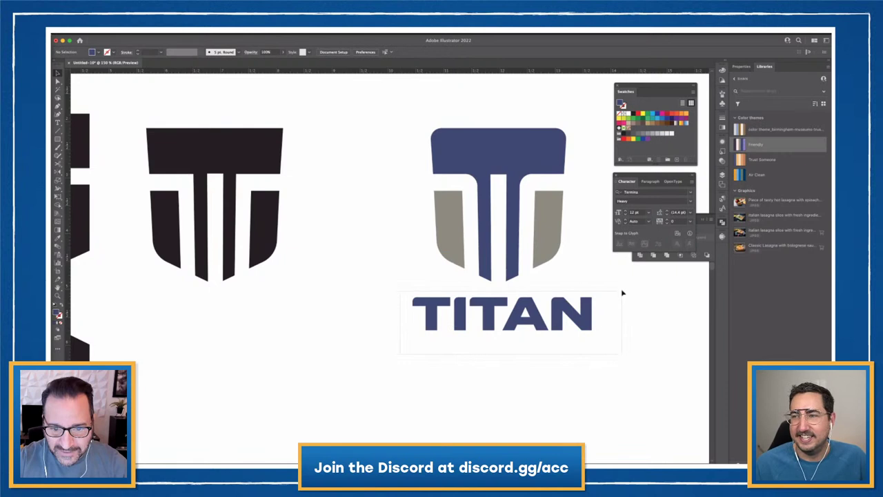
Group the rounded TITAN wordmark and copy it.
drag(623, 293, 623, 294)
key(super+g)
click(622, 391)
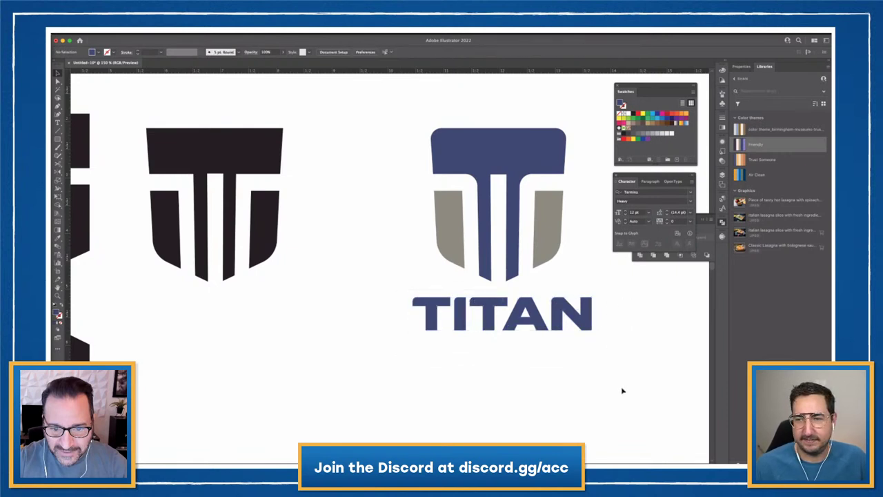
Undo the recent edits back to the sharp-cornered TITAN text.
key(super+z)
key(super+z)
key(super+z)
key(super+z)
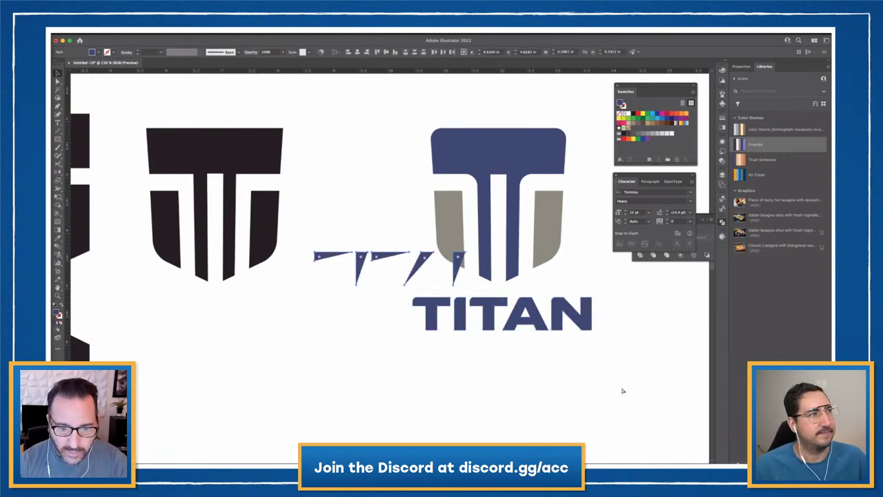
click(626, 394)
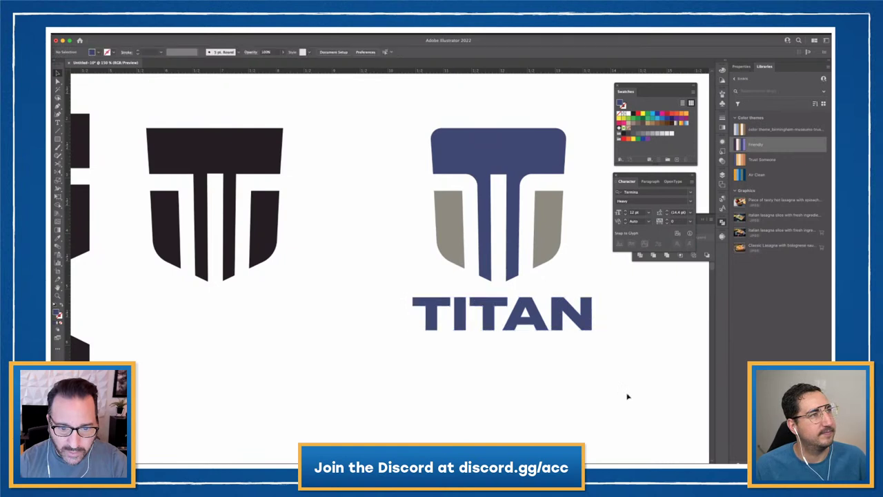
Paste the rounded TITAN, move the sharp-cornered one under the black logomark, and place the rounded one under the coloured logomark.
key(super+v)
drag(446, 283, 531, 416)
drag(570, 324, 286, 325)
drag(381, 362, 559, 437)
drag(549, 404, 572, 315)
Try to center-align the coloured logomark and its rounded TITAN wordmark horizontally.
click(381, 375)
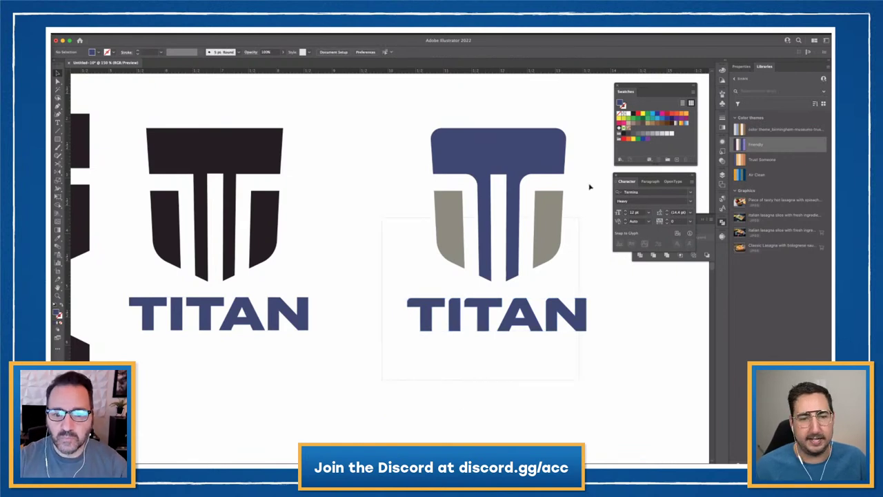
drag(585, 124, 584, 125)
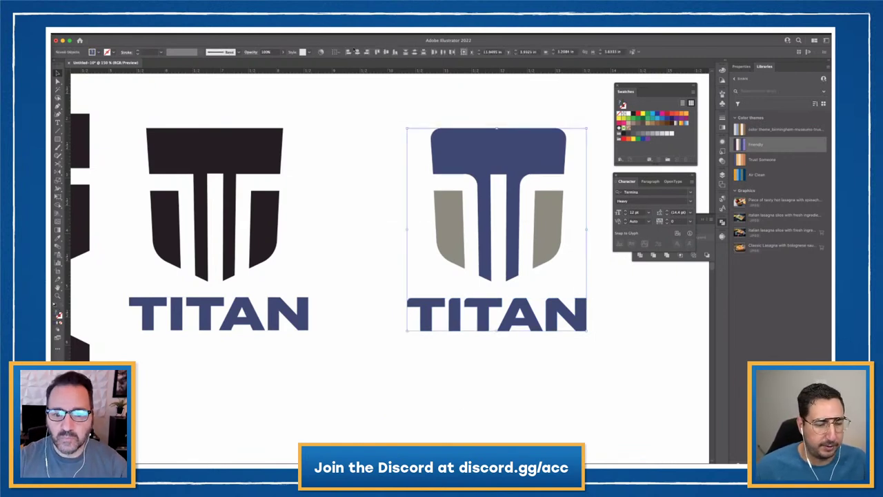
click(357, 52)
key(ctrl+z)
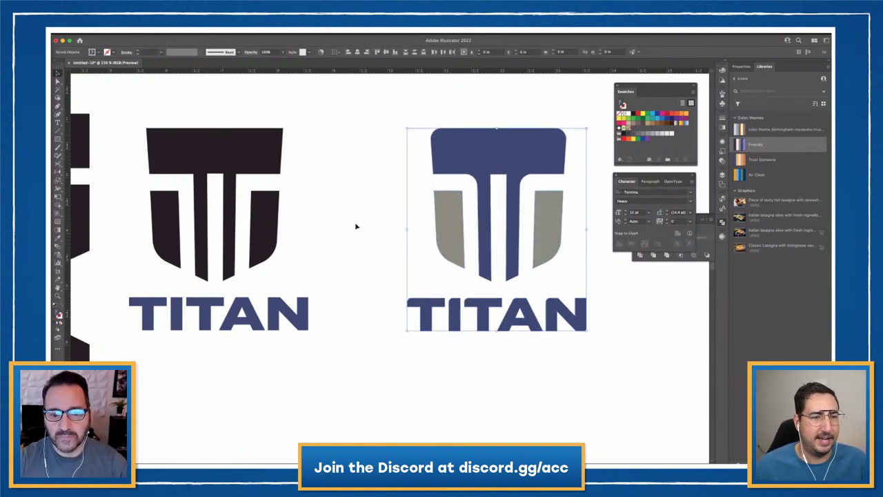
click(438, 185)
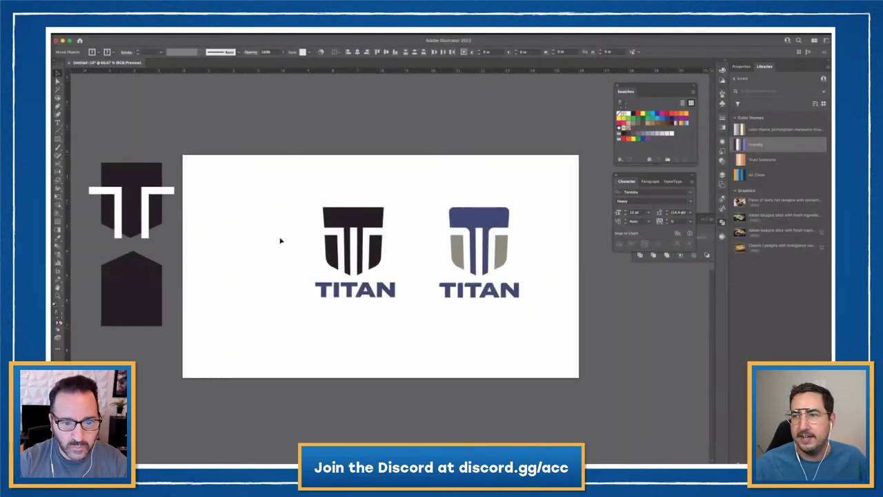
Ungroup the black logomark above the sharp-cornered TITAN text.
click(353, 238)
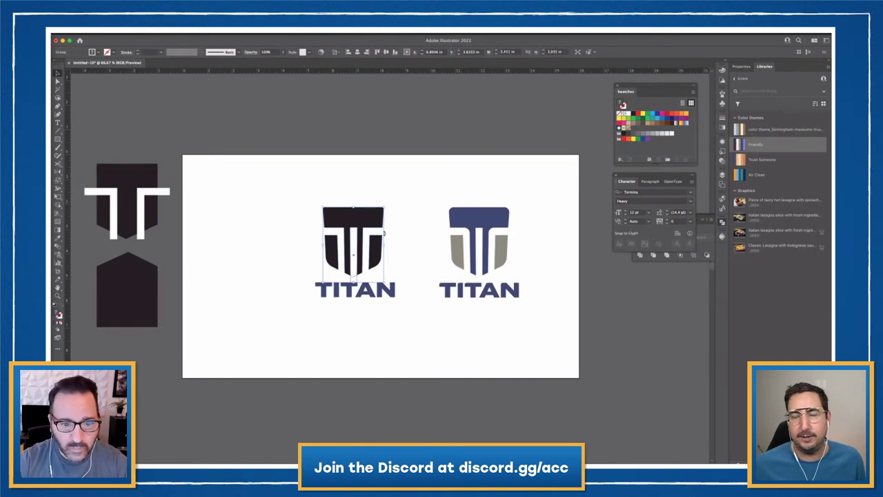
key(super+shift+g)
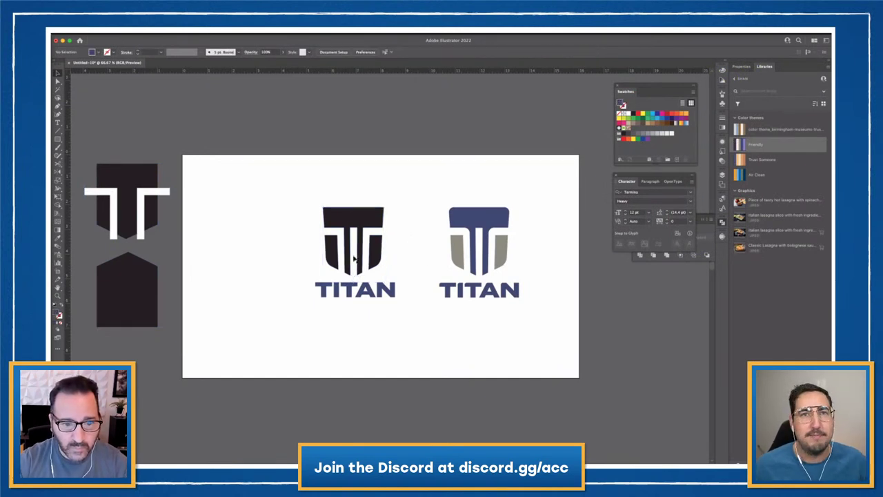
key(super+shift+g)
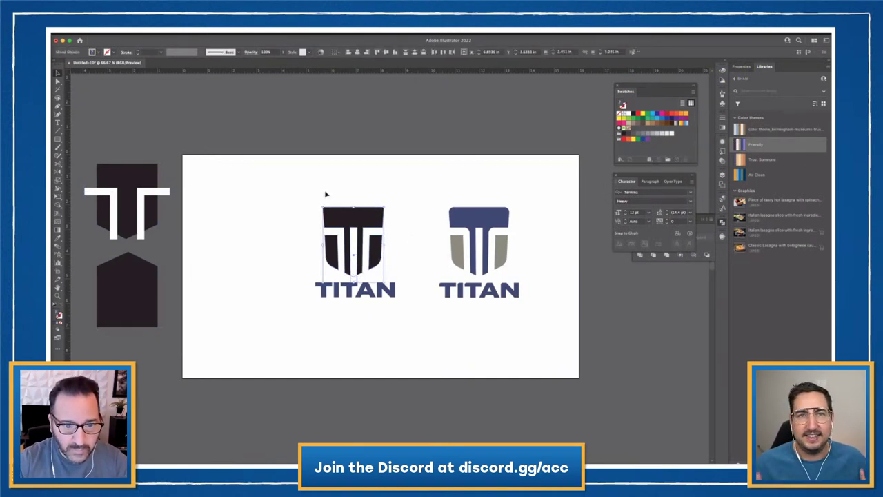
Send the white center bar behind the T in the black logomark.
drag(307, 193, 385, 250)
key(super+z)
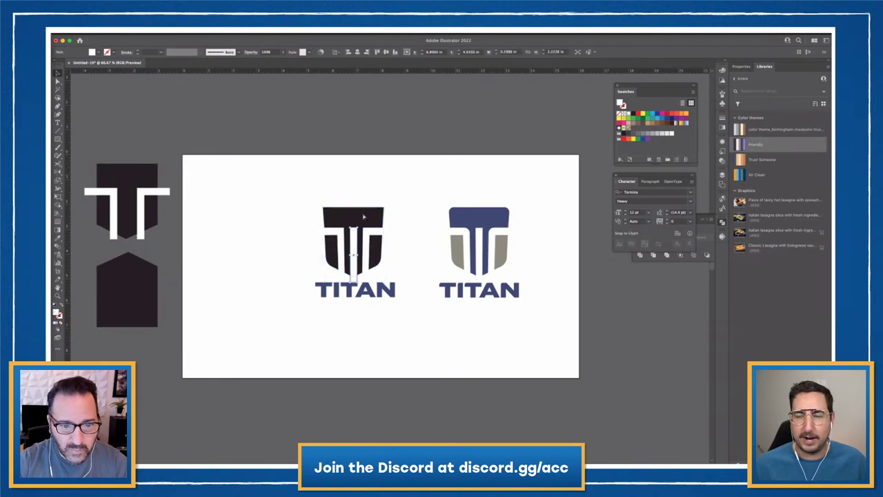
key(super+z)
key(super+z)
Try to subtract the center bar from the whole black compound shape with Pathfinder Minus Back.
shift+click(363, 217)
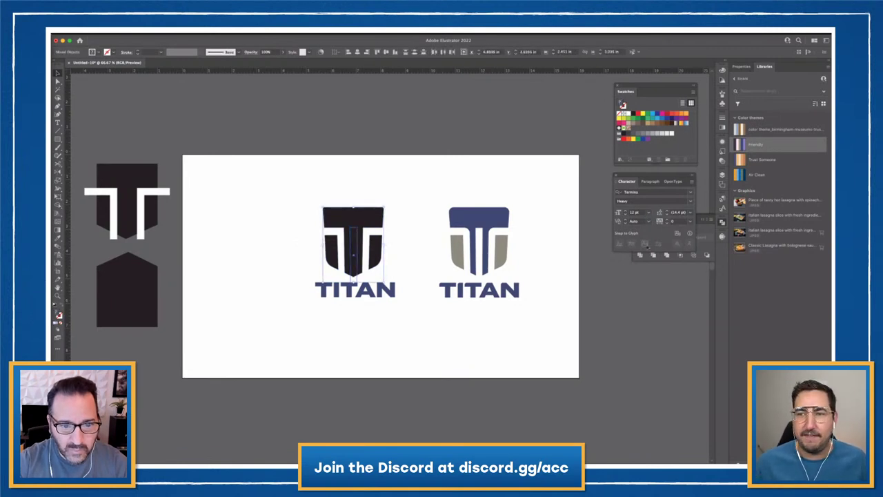
click(707, 255)
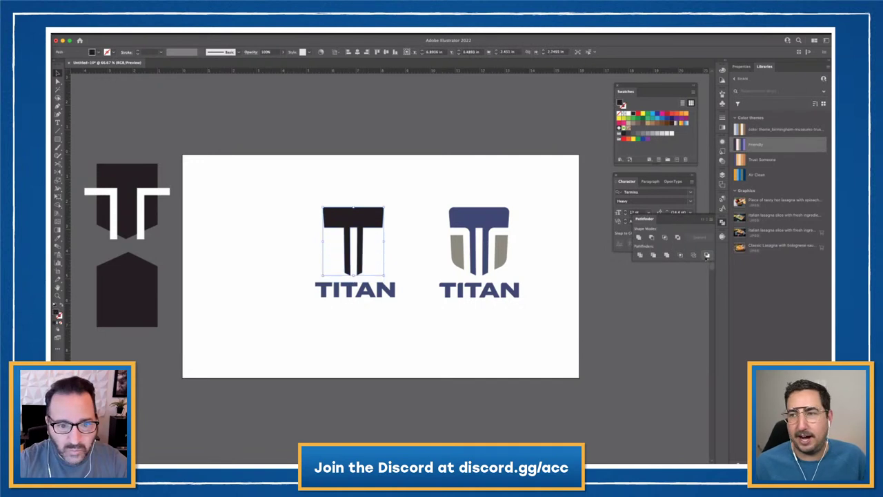
click(389, 256)
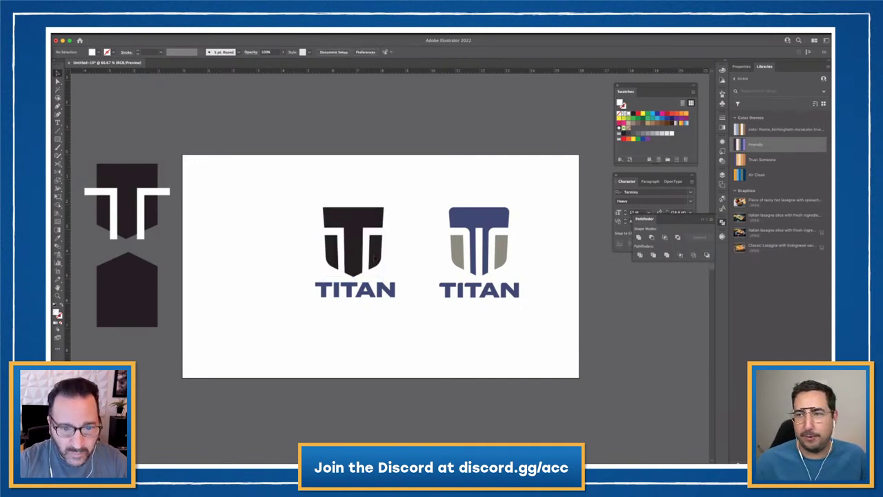
Release the black logomark's compound path and cut the center bar out of the T with Pathfinder Minus Back.
click(375, 258)
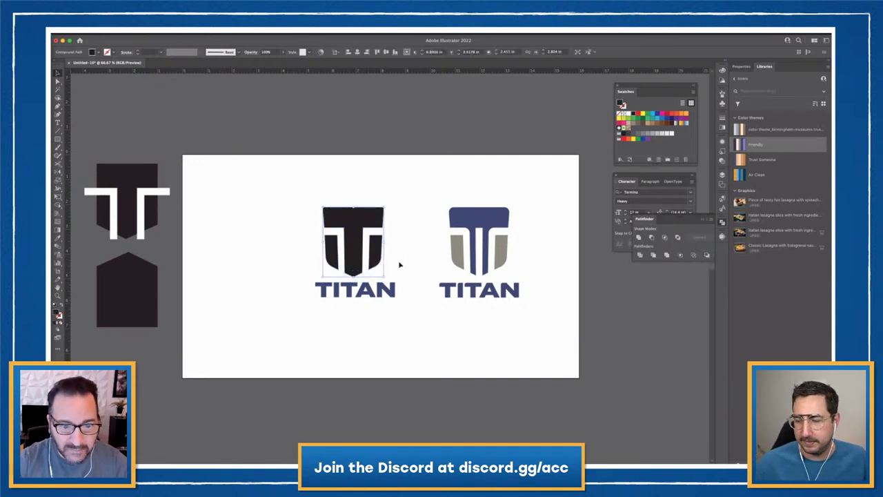
click(400, 264)
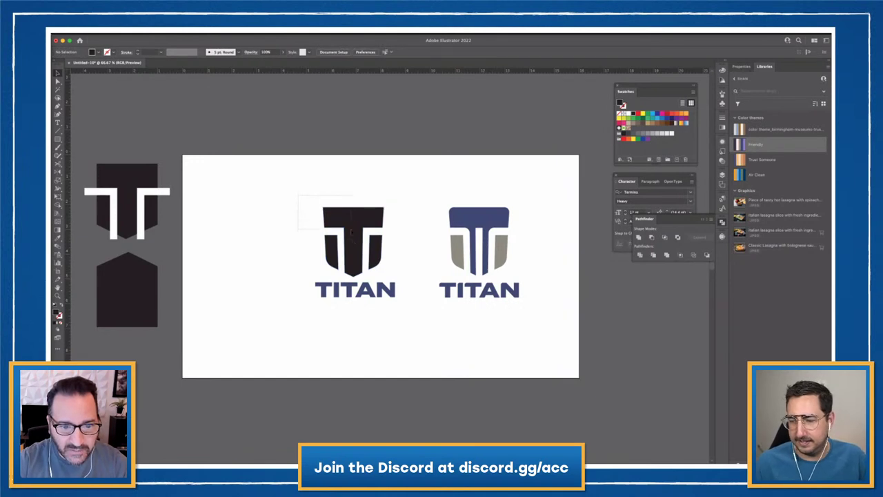
drag(352, 231, 352, 233)
click(706, 255)
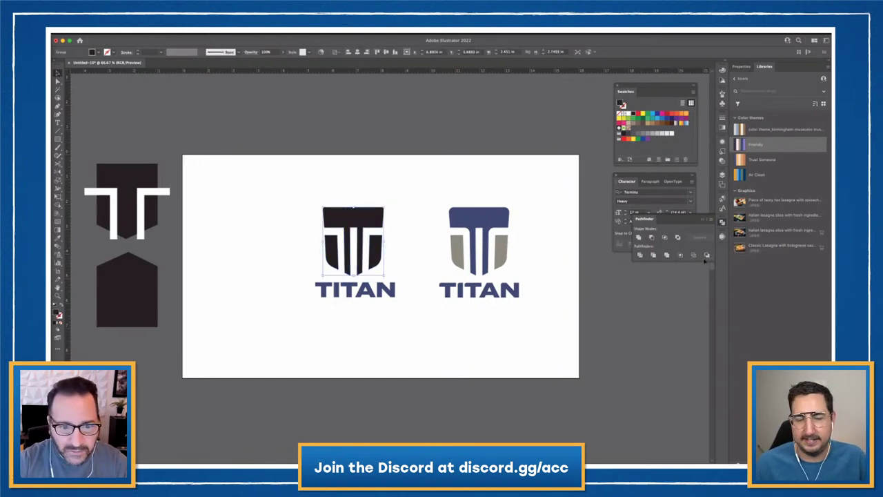
Fill the sharp-cornered logomark's T with brown and its two side pieces with light blue from the birmingham-museums color theme.
click(290, 198)
click(331, 220)
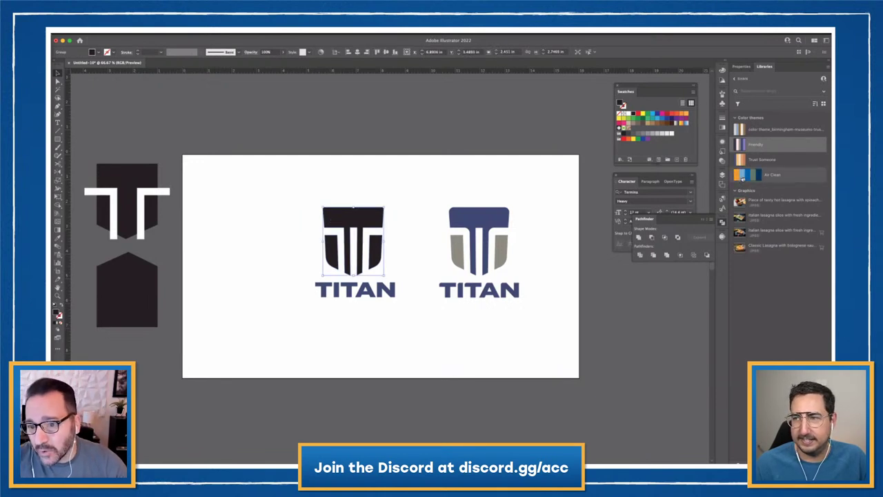
key(super+=)
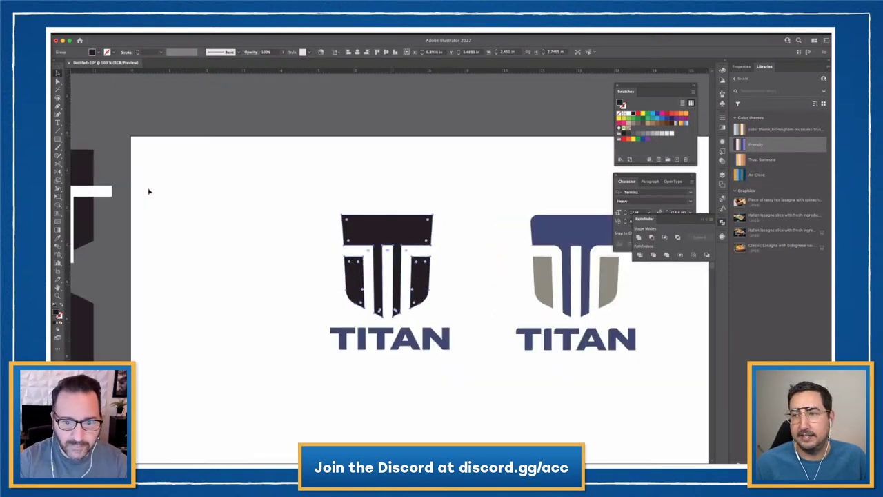
drag(225, 239, 163, 226)
click(58, 82)
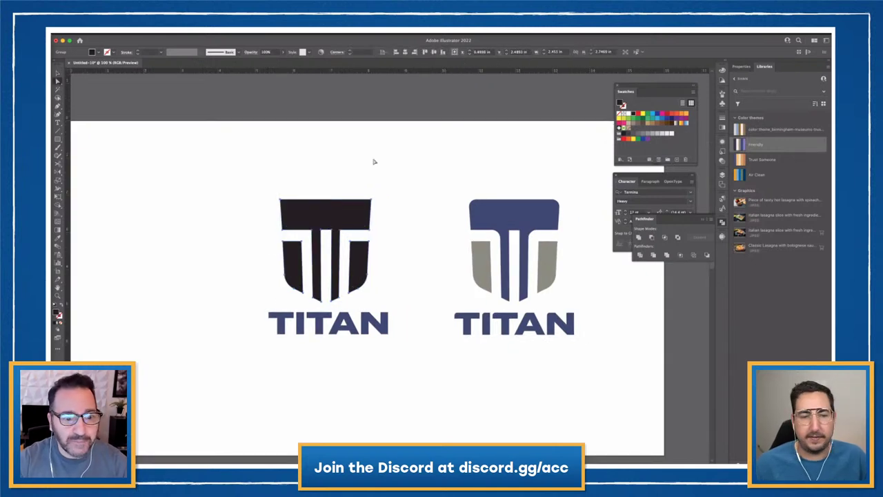
click(375, 161)
click(366, 202)
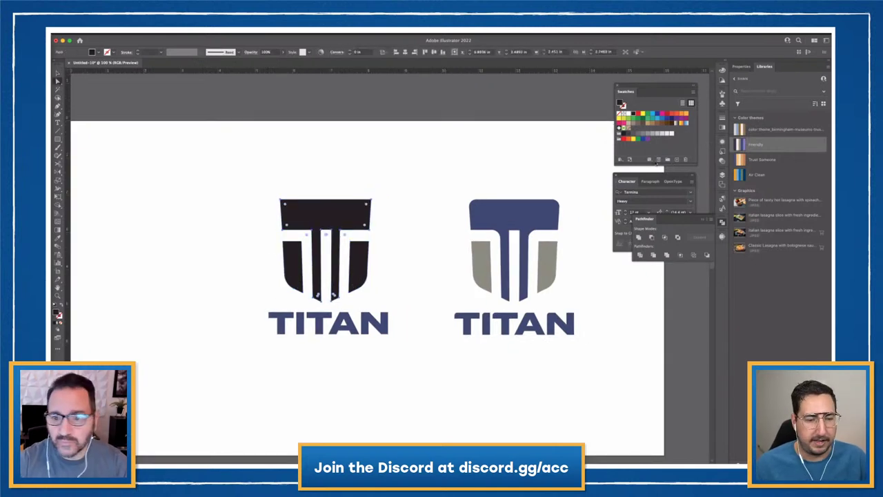
click(750, 134)
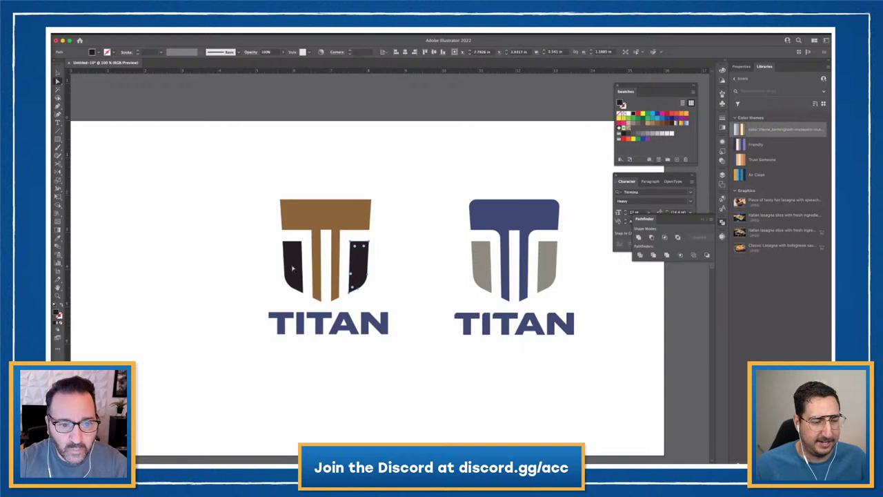
click(742, 131)
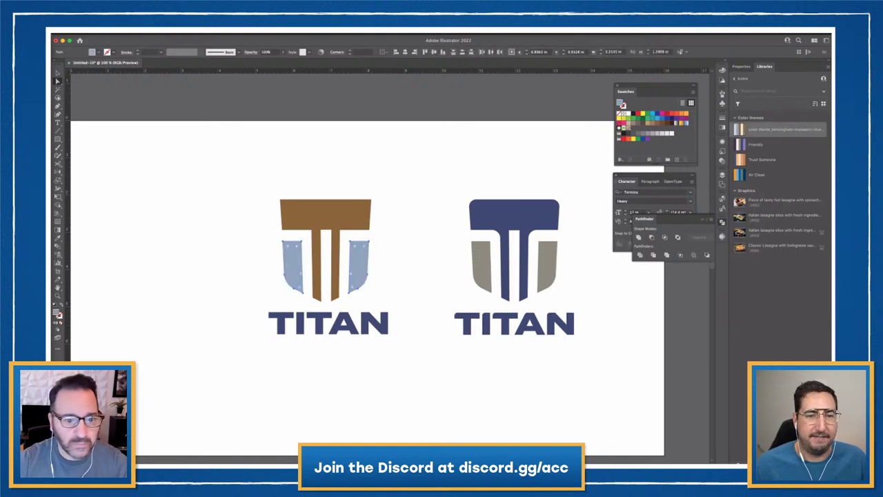
Match the TITAN text below the sharp-cornered logomark to the T's brown fill with the Eyedropper.
key(v)
drag(252, 356, 404, 310)
click(57, 238)
click(359, 206)
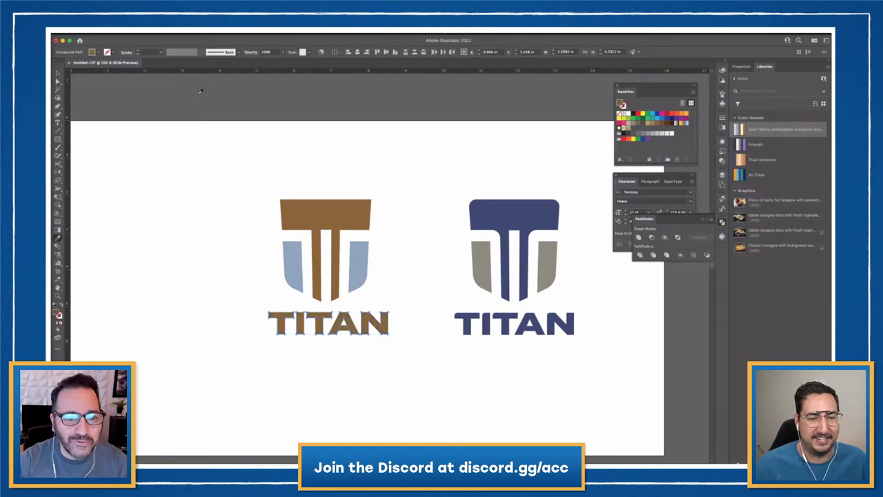
key(v)
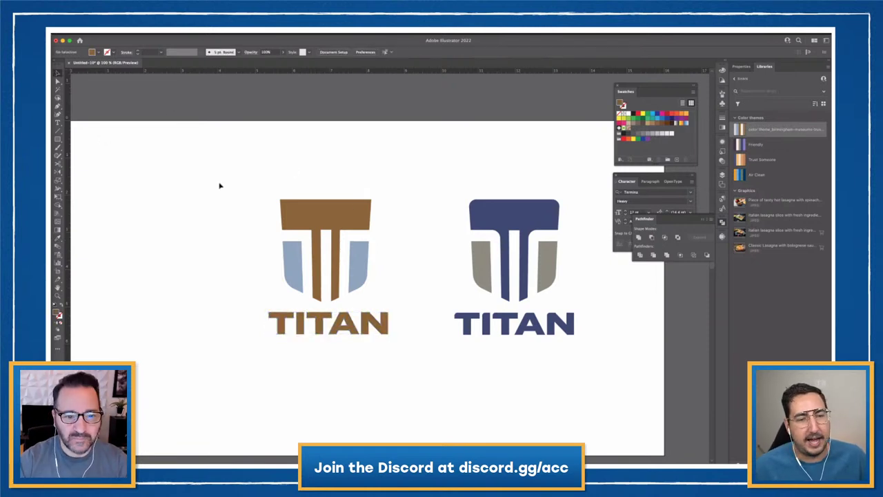
Center the sharp-cornered logomark and its TITAN text horizontally with each other.
drag(219, 183, 377, 281)
click(420, 249)
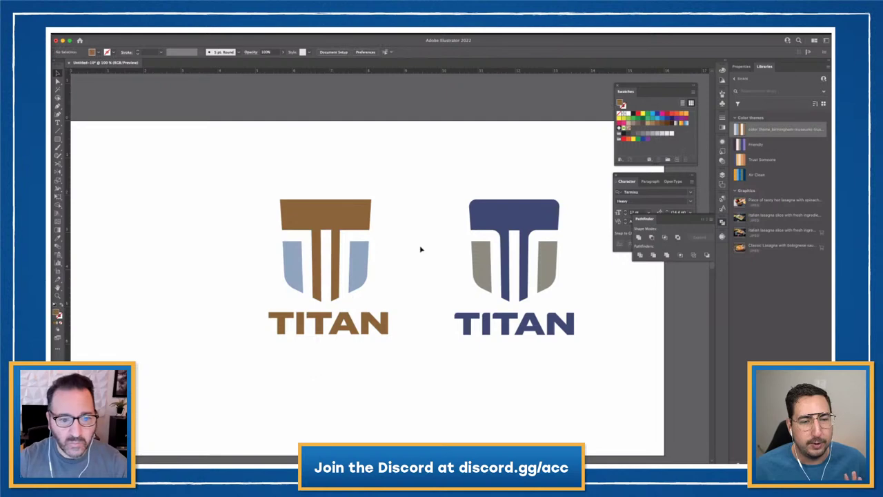
drag(417, 245, 384, 87)
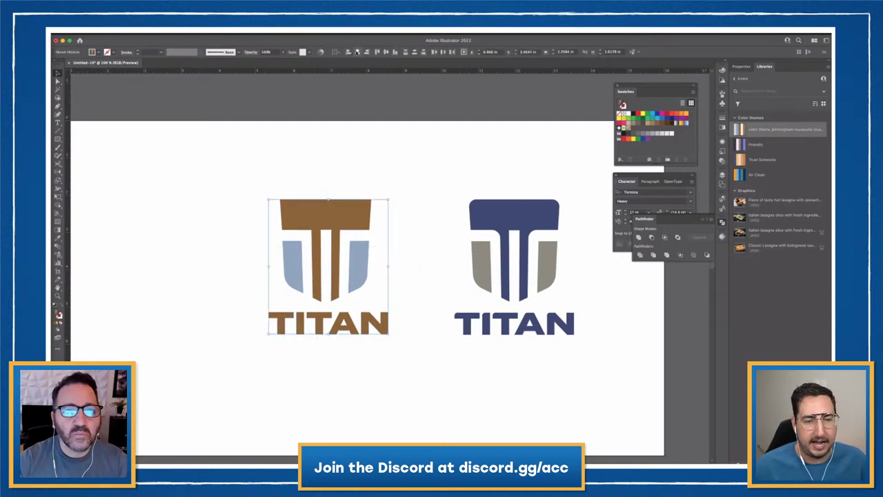
click(357, 52)
key(super+z)
click(245, 367)
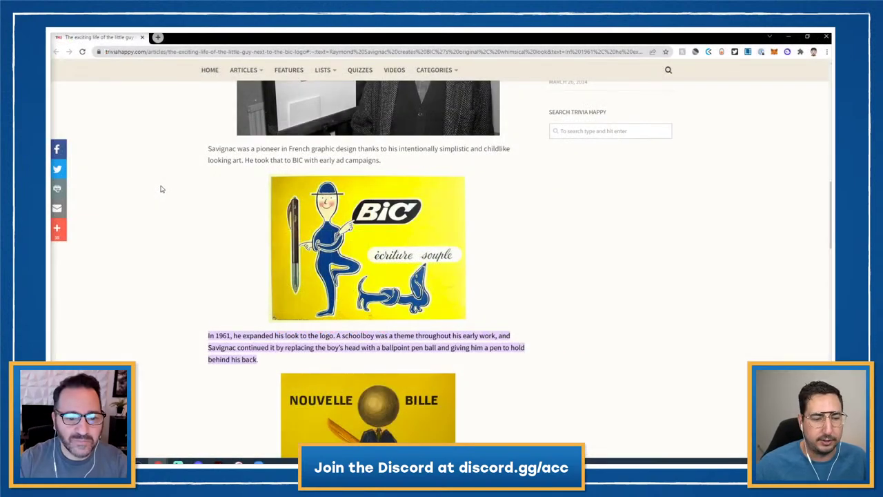
Read through the Trivia Happy article in the browser on how the BIC logo character developed.
scroll(160, 188, down, 3)
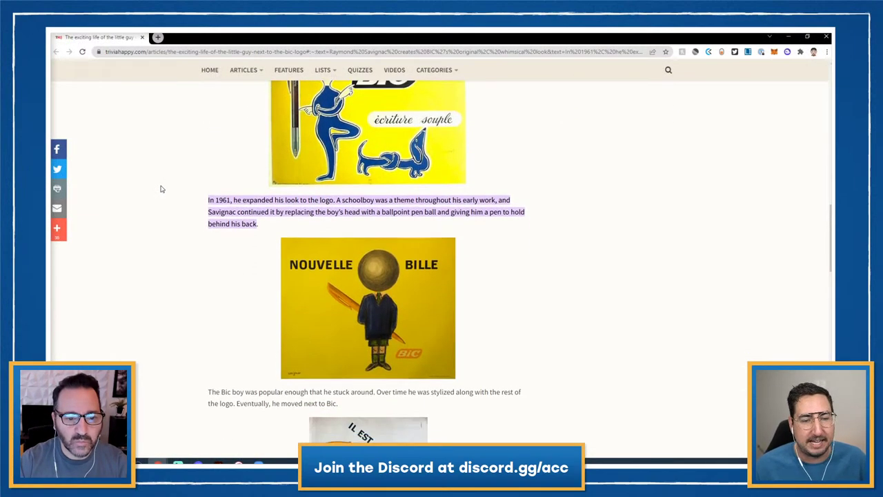
scroll(161, 188, down, 1)
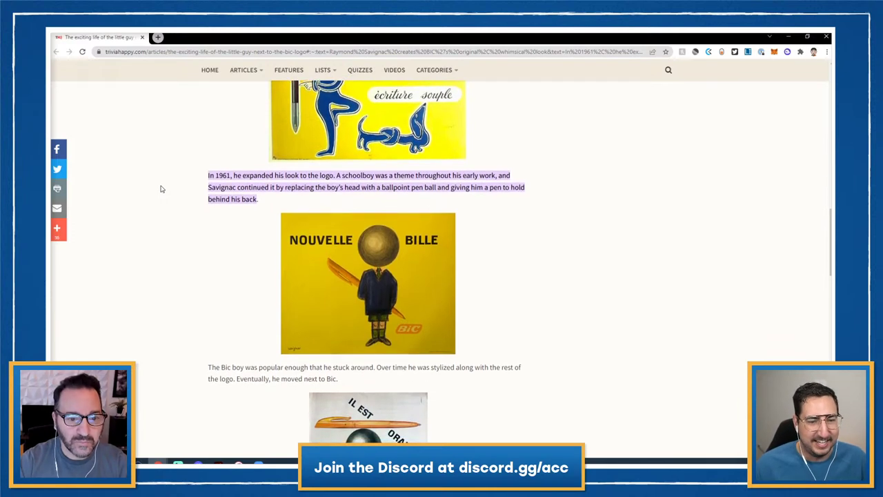
scroll(161, 188, down, 2)
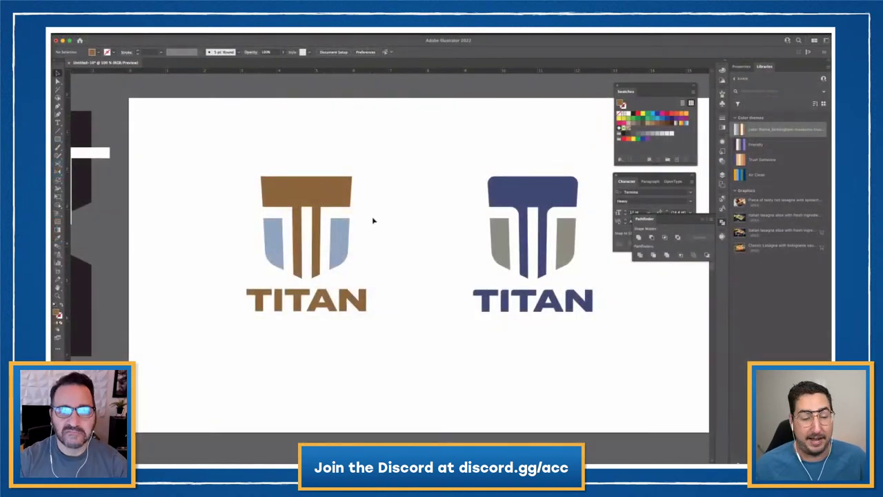
Recolor the sharp-cornered logomark with the Air Clean theme, using dark blue for the side pieces and muted green for the T.
click(343, 240)
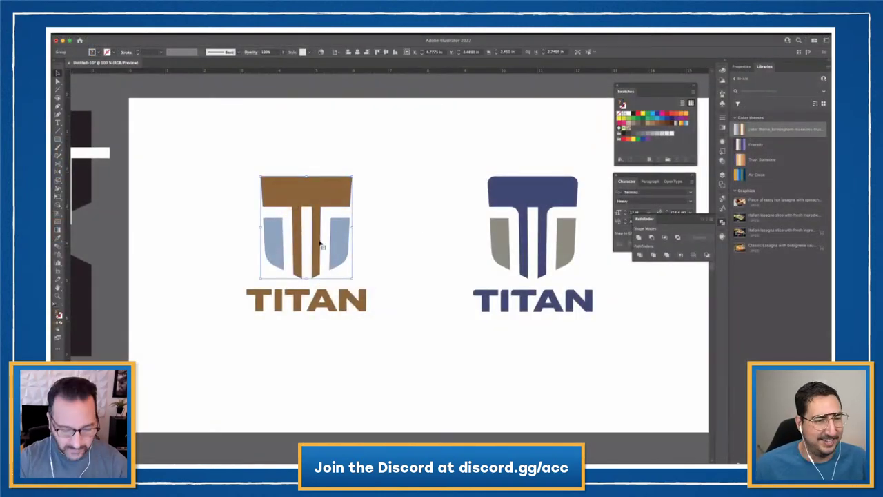
click(382, 235)
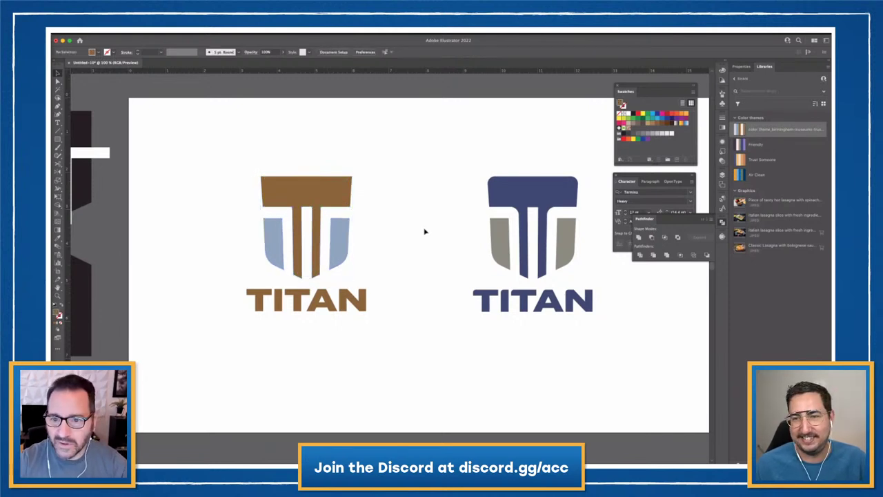
click(341, 254)
shift+click(278, 252)
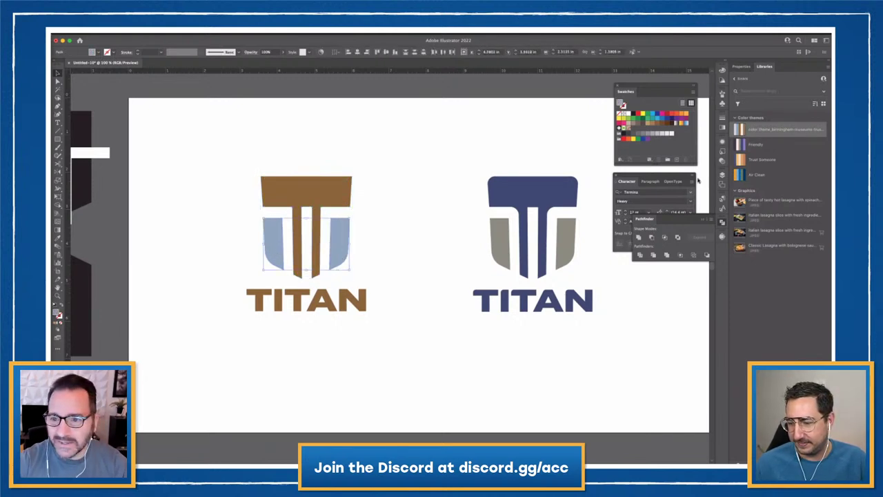
click(757, 176)
click(308, 205)
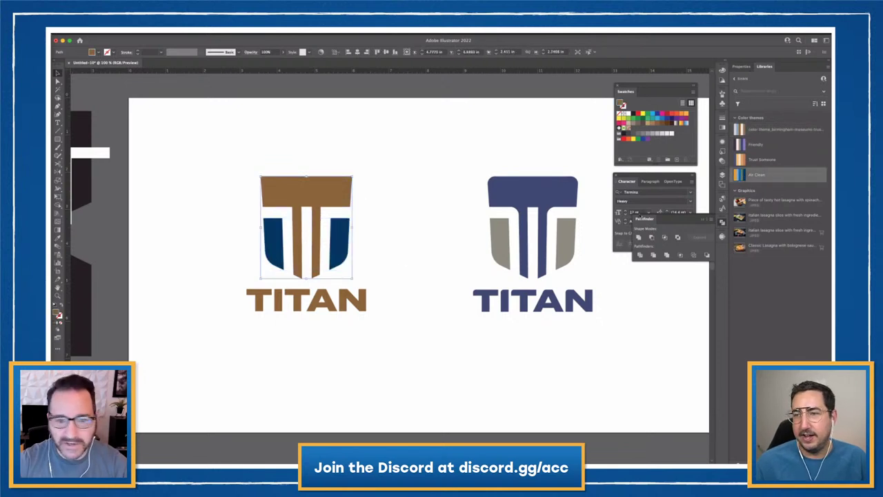
click(754, 176)
click(315, 365)
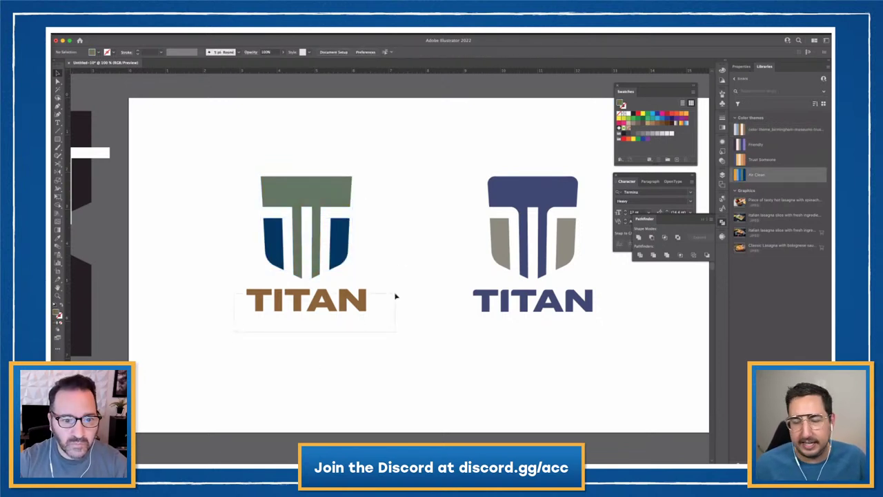
Recolor the TITAN text under the green T with the dark blue from the Air Clean theme.
click(352, 302)
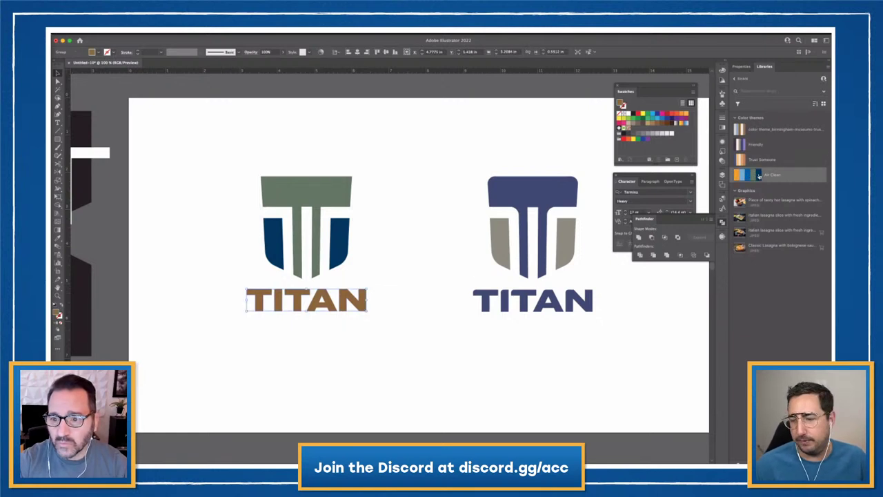
click(759, 176)
click(359, 389)
Build a small horizontal lockup below the green-and-blue logo from a scaled-down logomark copy and a TITAN text copy beside it.
drag(395, 352, 368, 358)
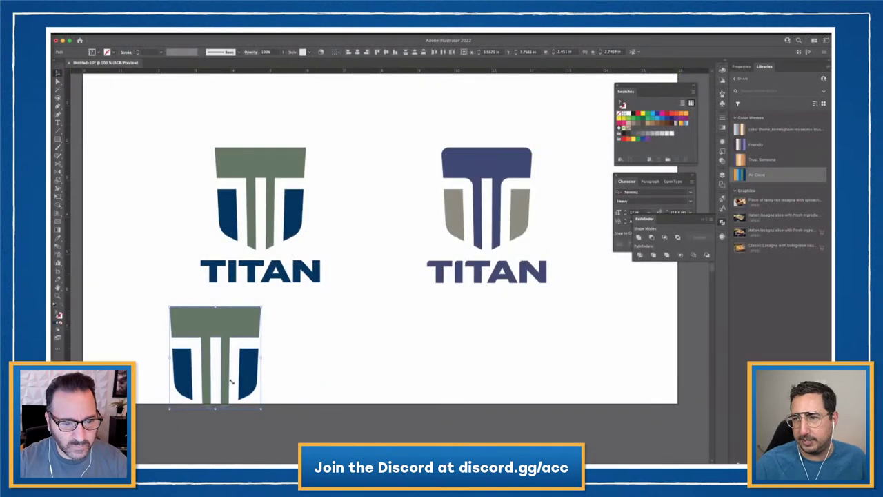
drag(233, 380, 197, 345)
drag(185, 315, 184, 337)
drag(186, 250, 314, 349)
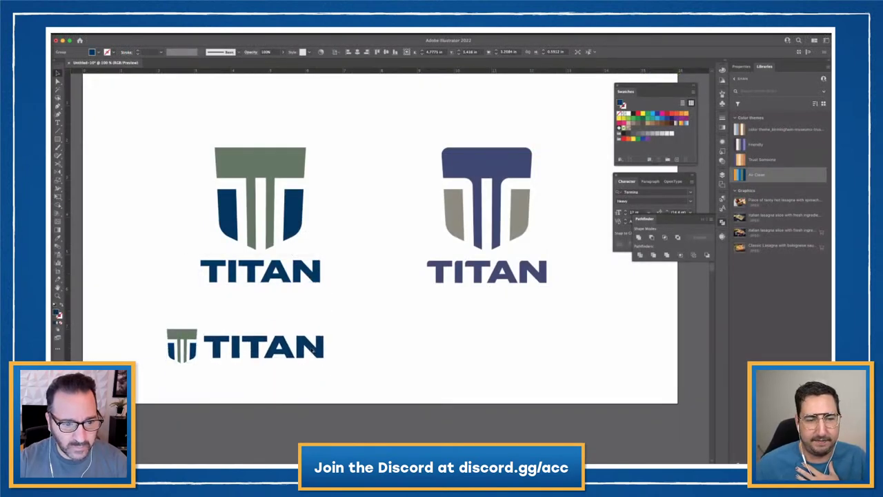
click(144, 325)
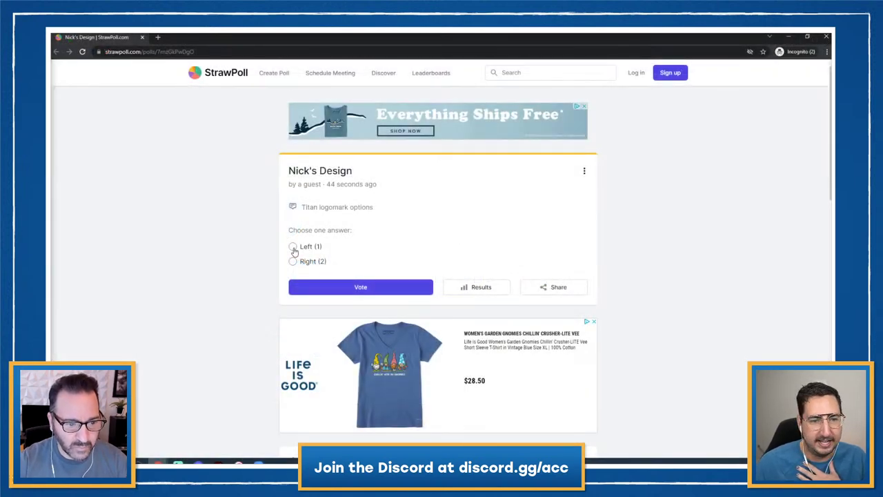
Switch to the StrawPoll page on Titan logomark options and vote for Left.
click(293, 247)
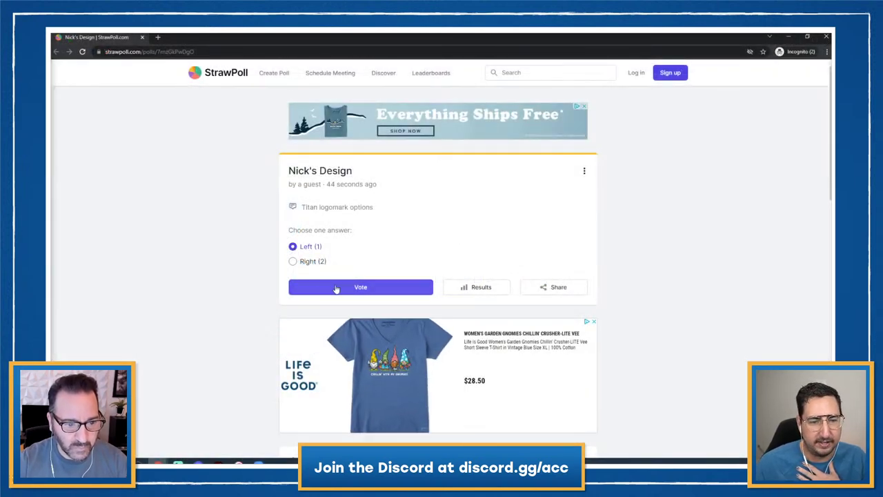
click(335, 287)
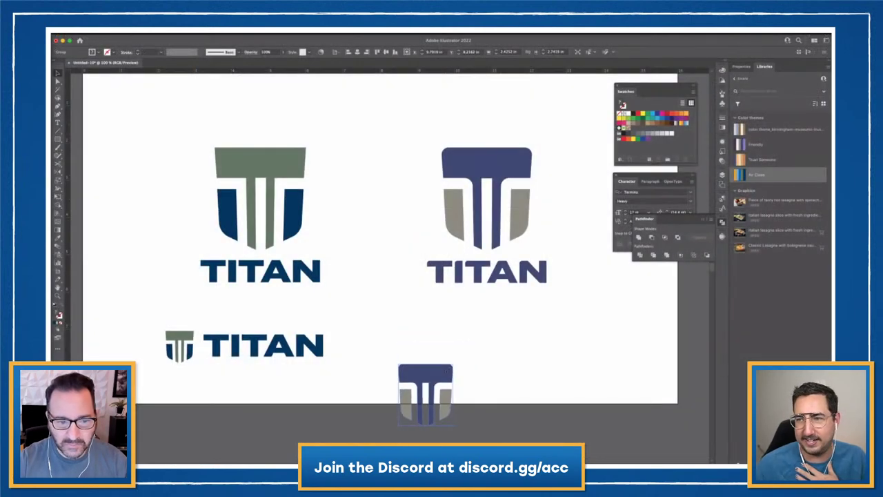
Shrink the rounded logomark copy in Illustrator and place a copy of the rounded TITAN text beside it as a horizontal lockup.
drag(422, 399, 428, 339)
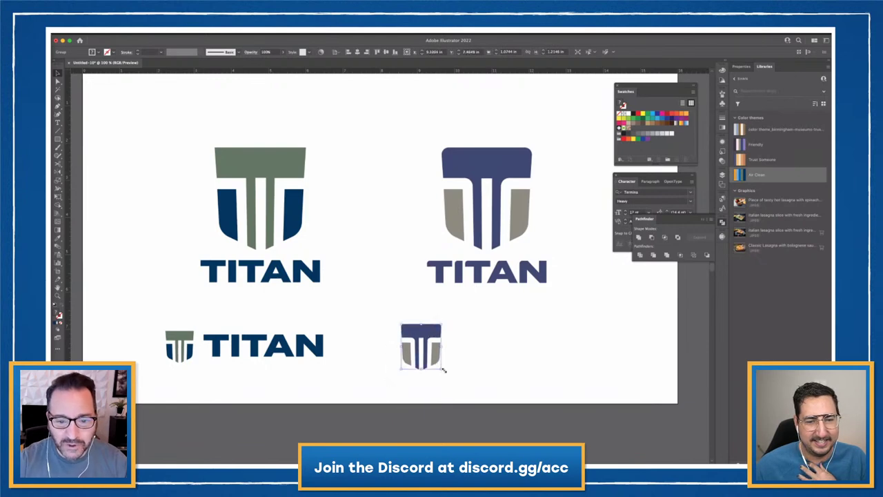
drag(442, 370, 436, 363)
drag(422, 323, 421, 325)
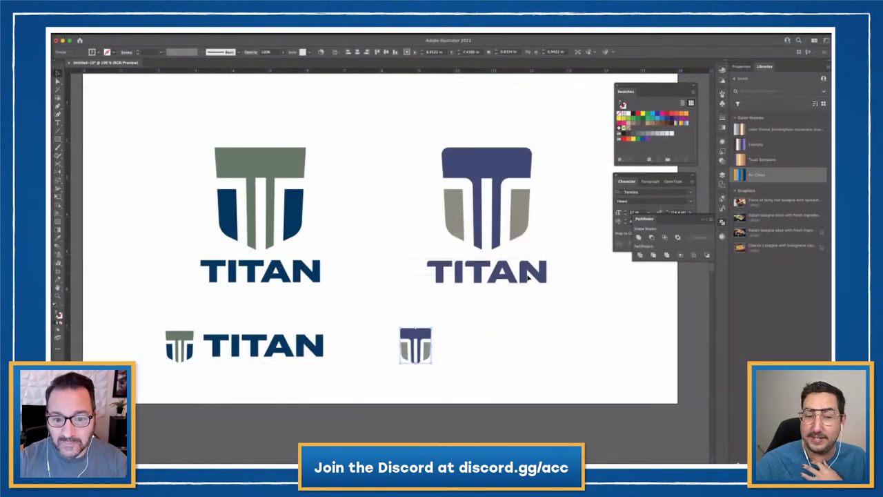
click(528, 275)
drag(528, 274, 536, 349)
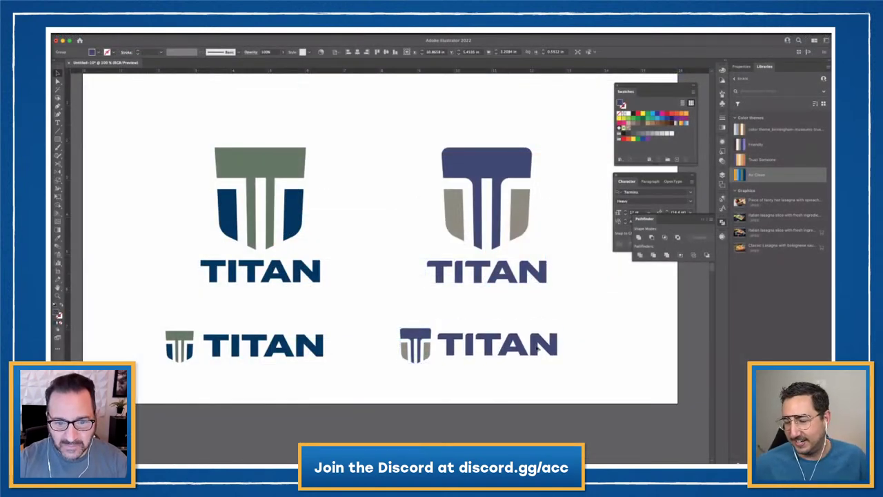
click(520, 378)
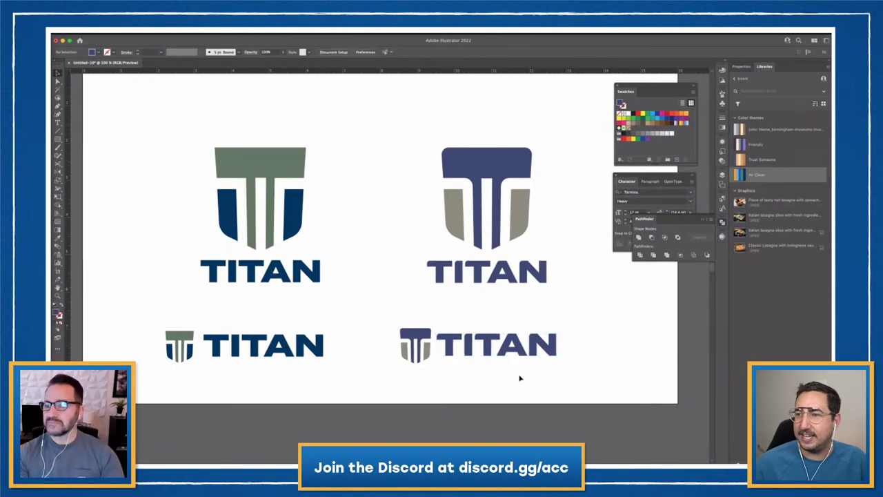
Move both large stacked TITAN logos up, away from the horizontal lockups.
drag(164, 130, 541, 254)
click(471, 289)
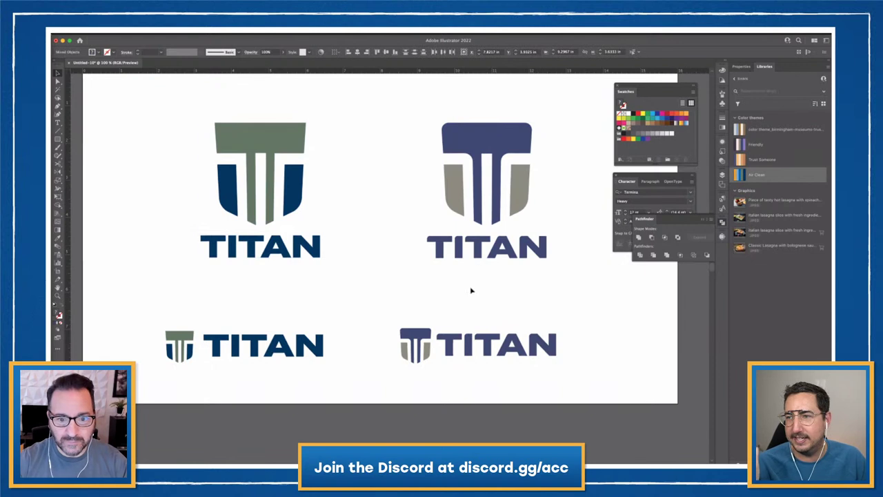
Draw a purple-blue circle about 3.27 in wide overlapping the large rounded logomark.
key(super+minus)
drag(471, 288, 495, 298)
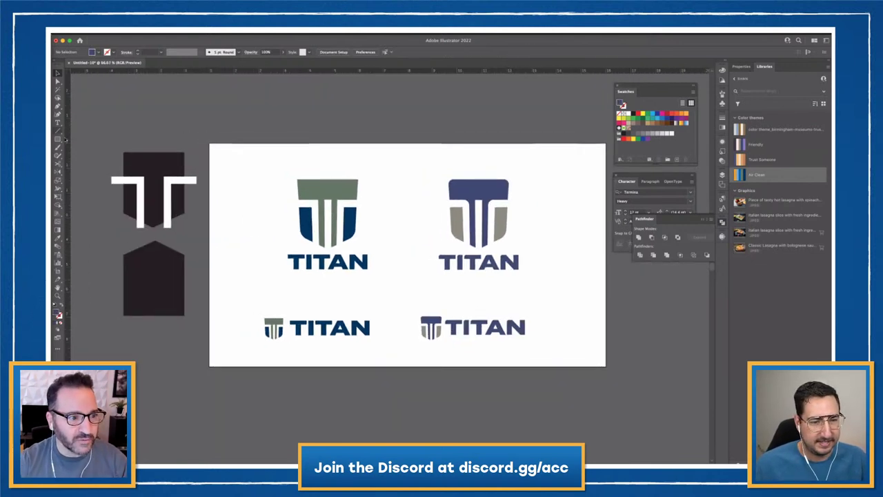
click(58, 139)
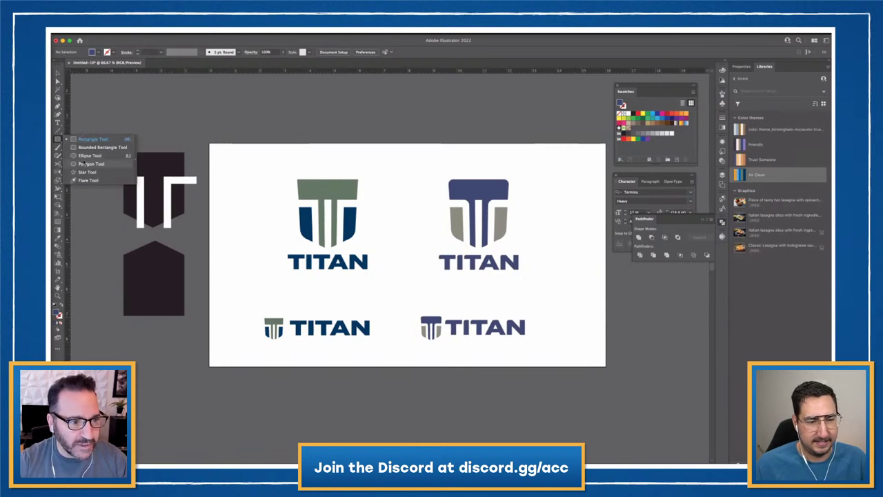
click(90, 155)
drag(531, 197, 571, 228)
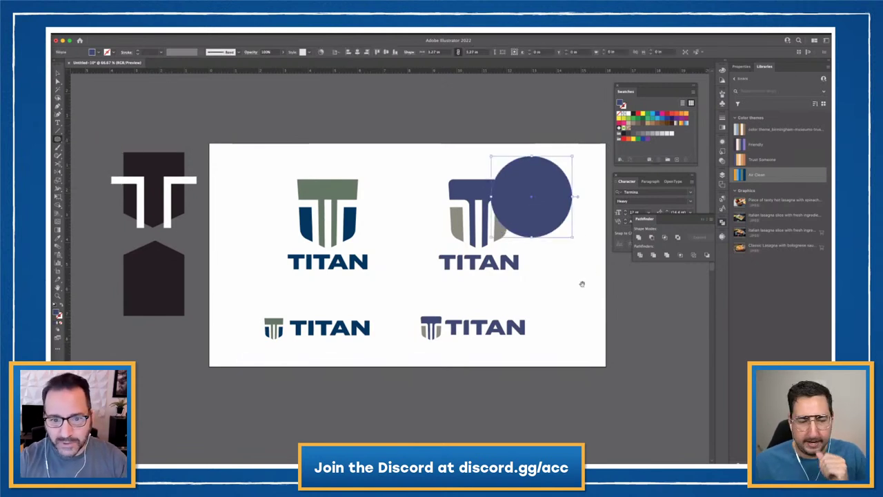
drag(581, 284, 542, 281)
click(58, 74)
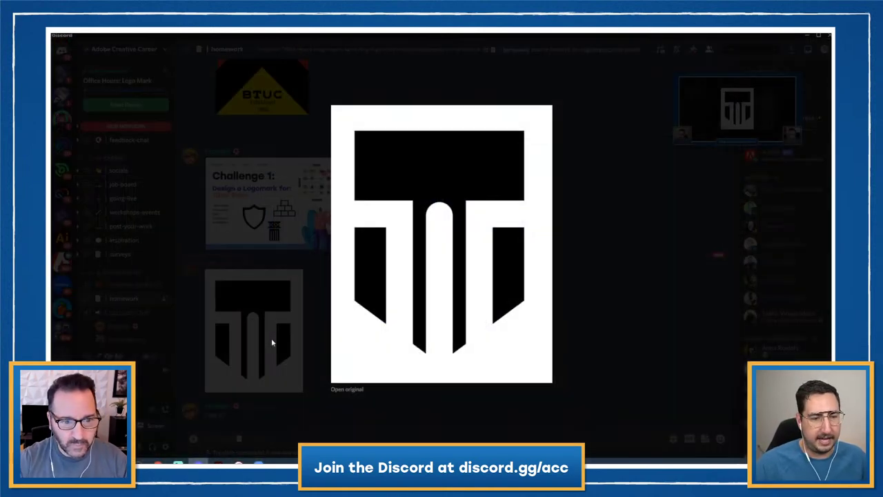
Close the enlarged black-and-white T logomark submission in Discord's homework channel.
click(271, 338)
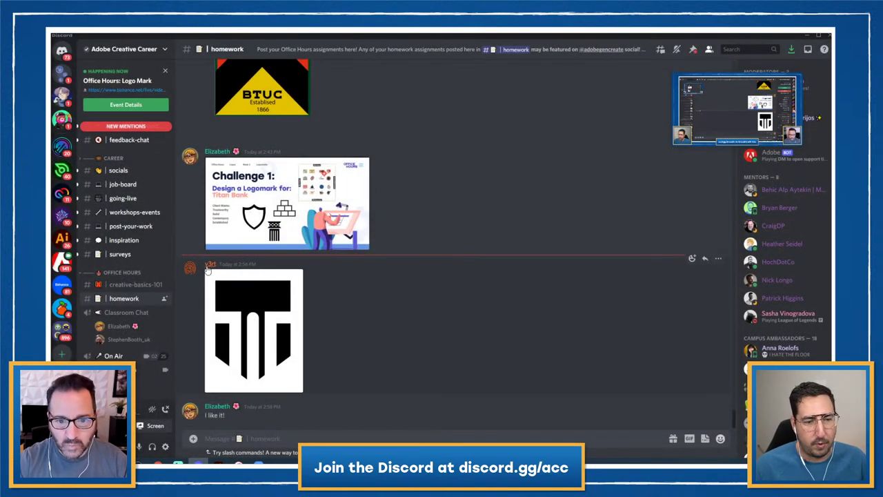
View the black-and-white T logomark submission enlarged in Discord's homework channel, and close it.
click(266, 321)
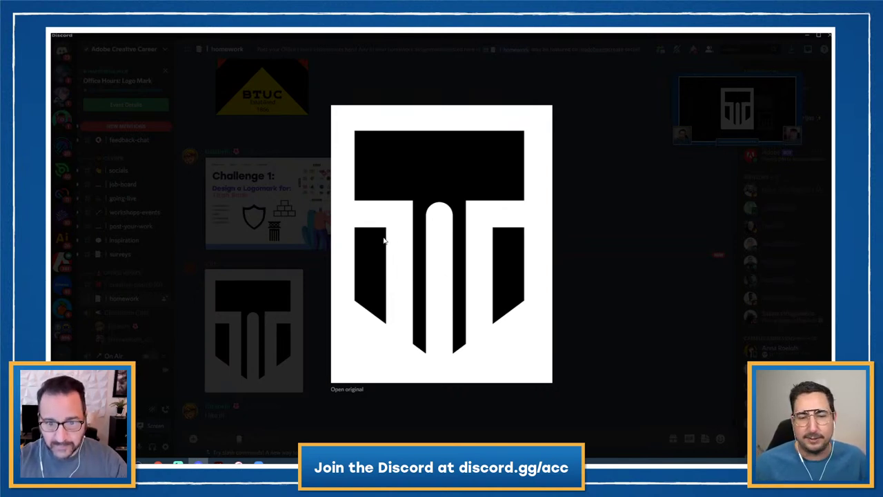
click(263, 257)
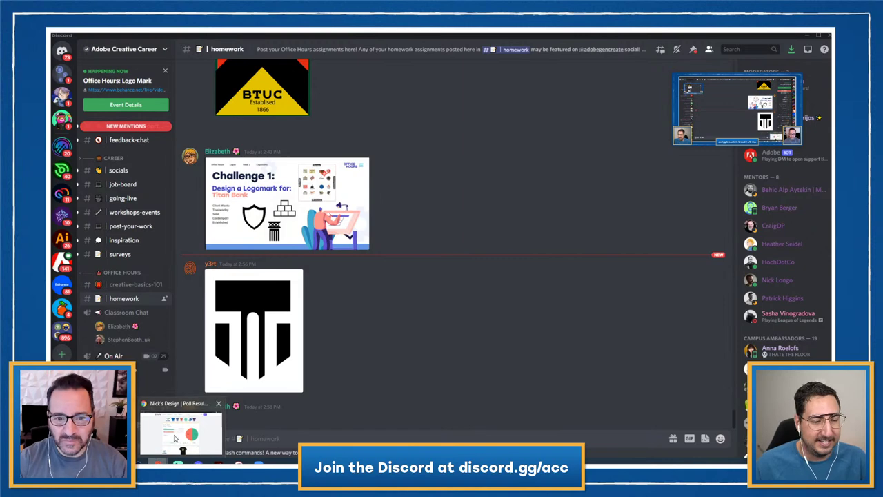
click(183, 447)
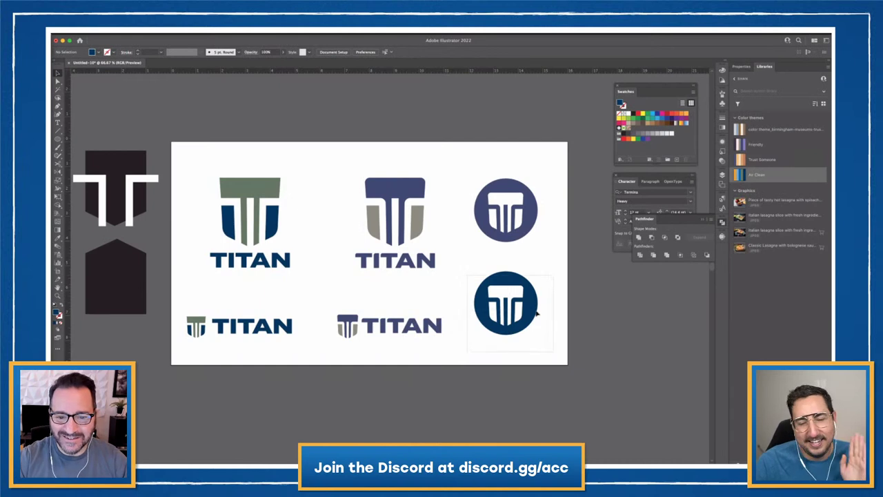
In Illustrator, try the stacked logos' green and tan on the white T shield inside the navy circle.
click(537, 314)
click(506, 304)
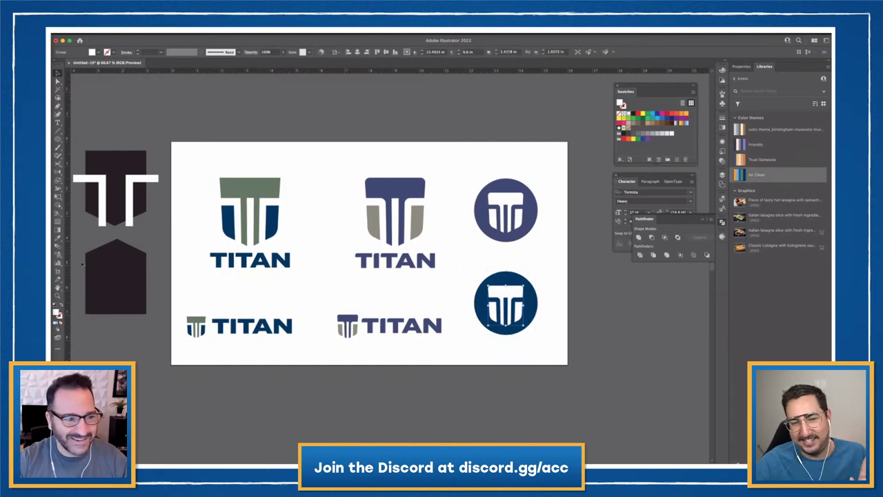
key(i)
click(279, 183)
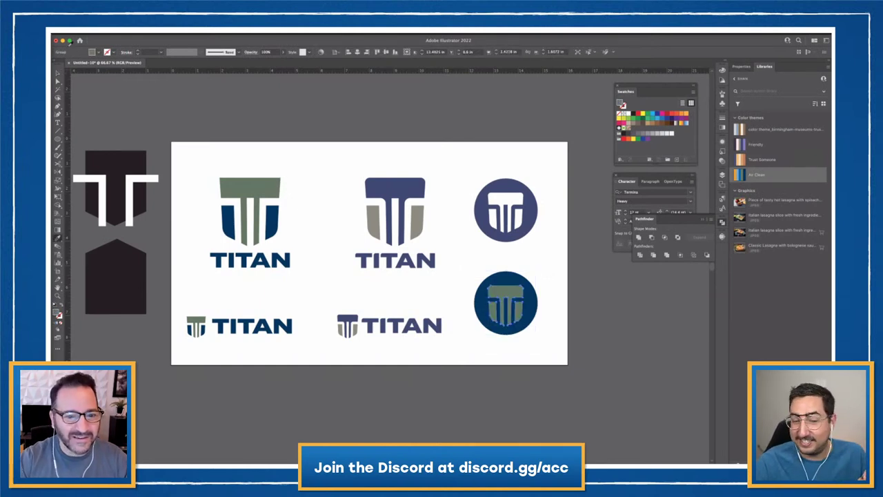
click(372, 221)
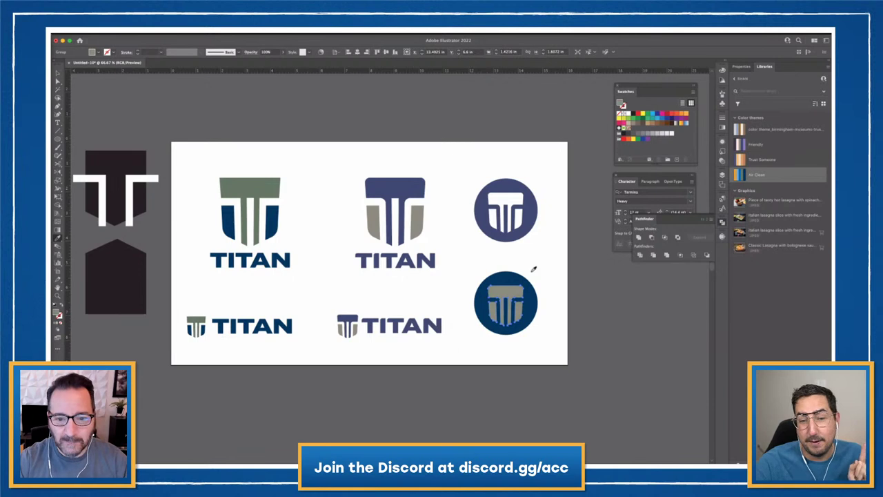
key(super+z)
key(super+z)
click(58, 73)
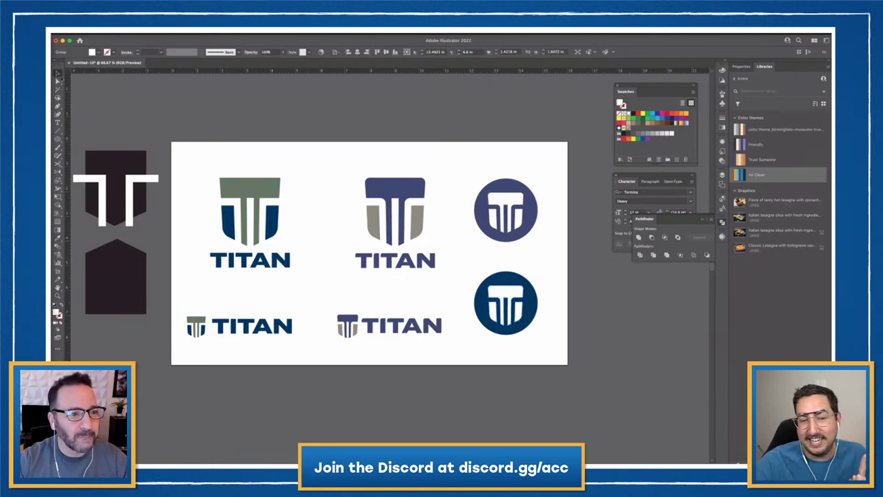
click(577, 311)
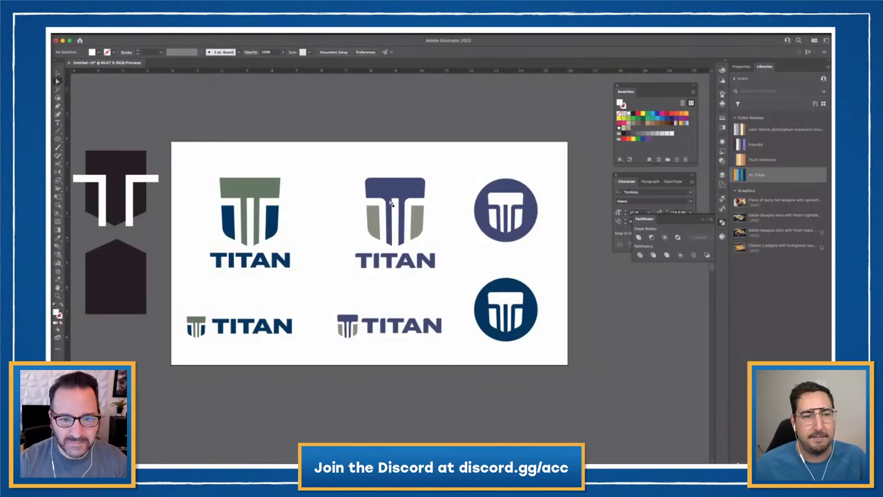
Try stretching the centre of the large purple rounded logomark's T upward past its crossbar.
click(397, 200)
drag(400, 200, 400, 171)
click(411, 168)
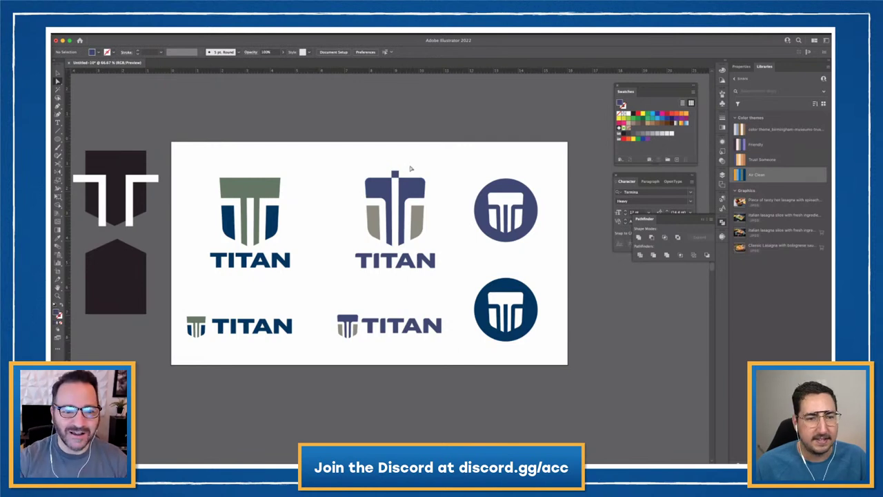
key(super+z)
key(super+z)
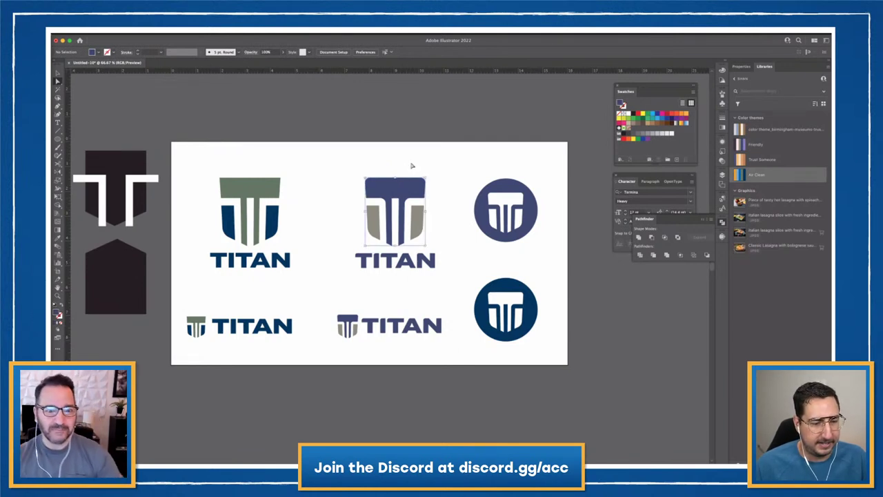
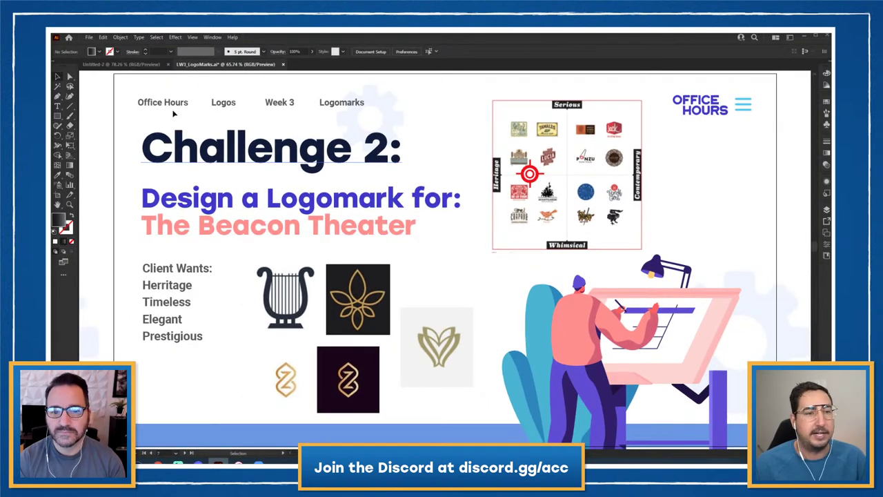
In the blank Untitled-2 document, set a magenta 10 pt stroke for the Paintbrush and sketch two curtain edges forming an open V.
click(130, 64)
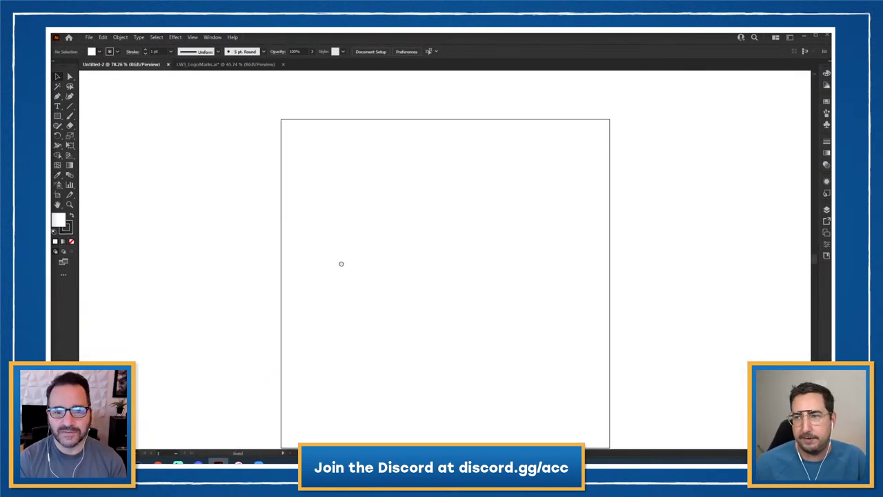
key(b)
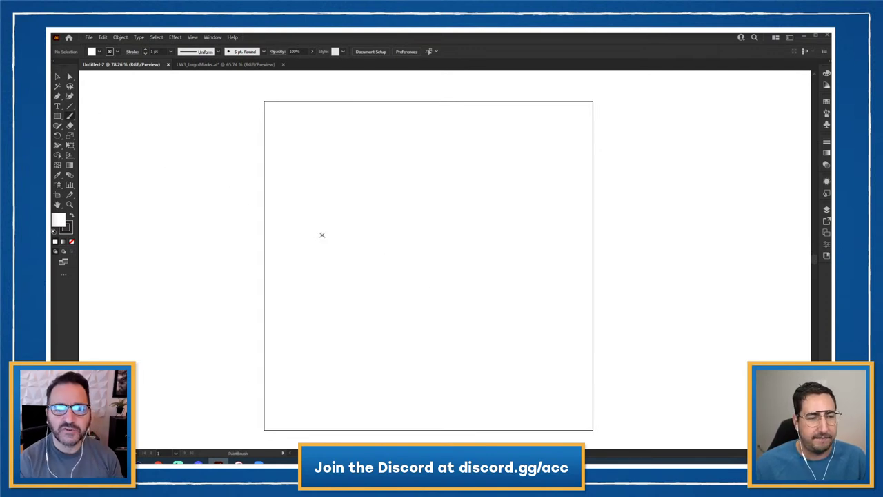
key(x)
click(826, 111)
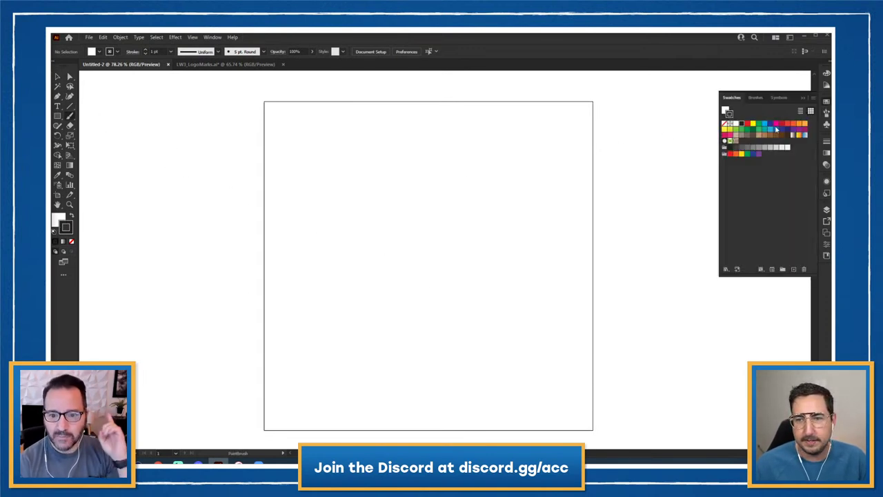
click(775, 125)
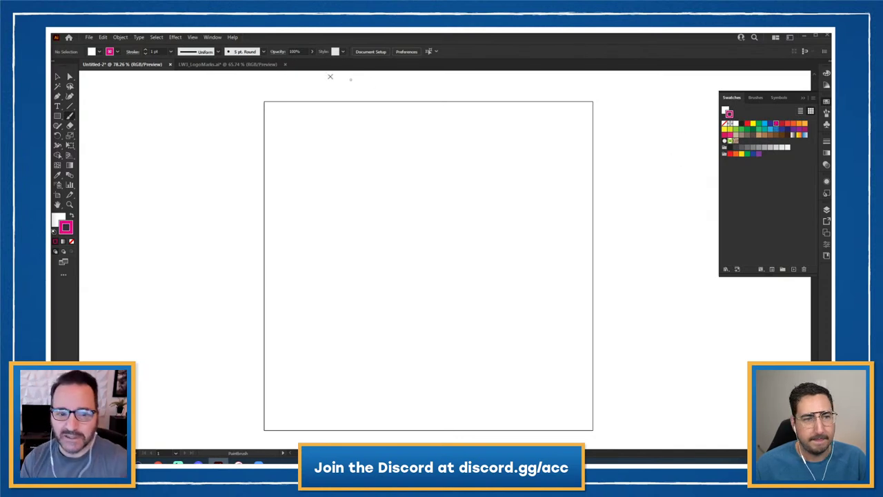
click(156, 51)
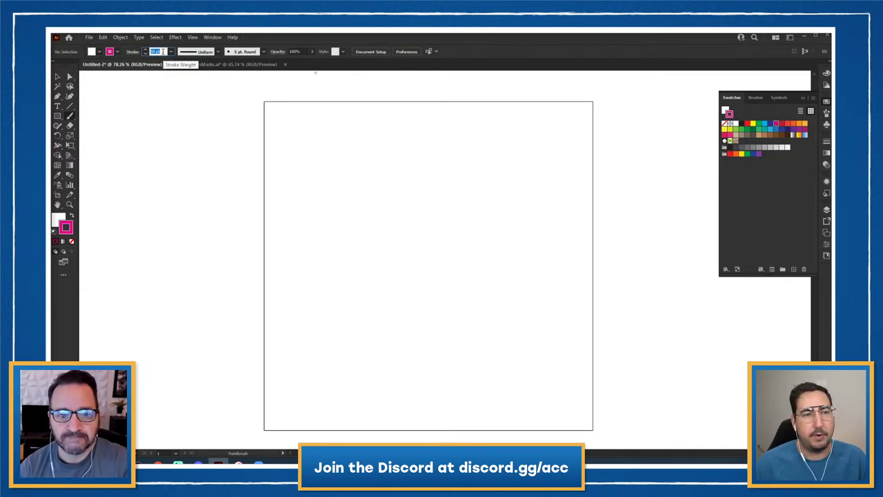
text(10)
key(Return)
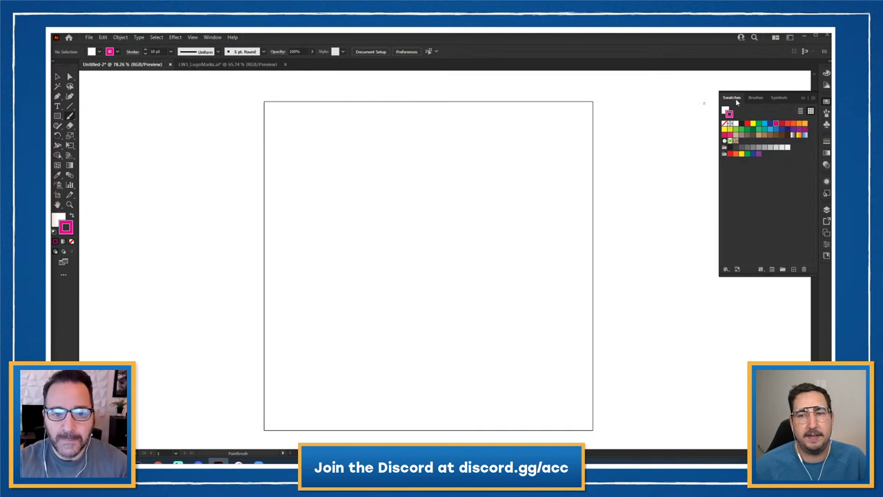
click(800, 96)
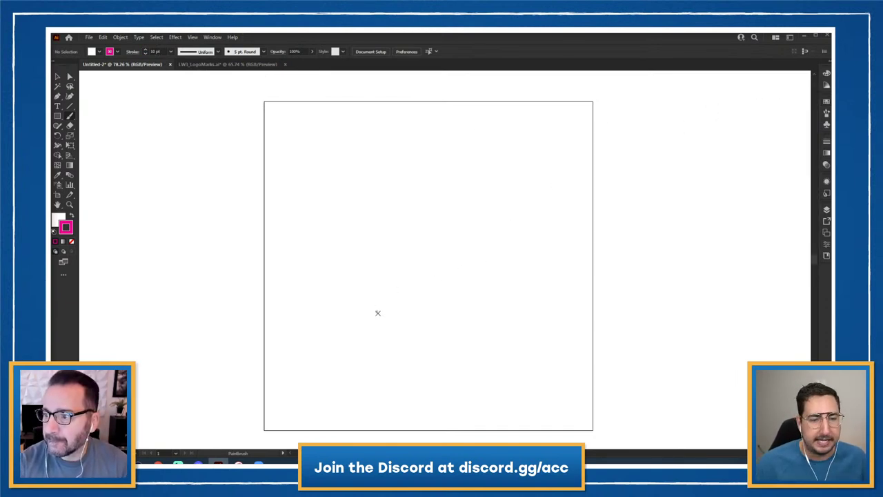
mouse_move(320, 174)
mouse_down()
mouse_move(378, 314)
mouse_move(466, 180)
mouse_up()
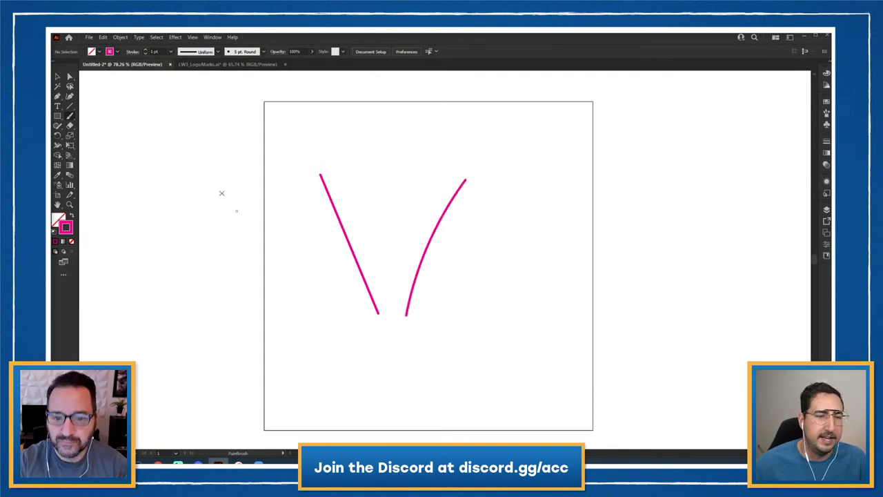
Sketch a small beacon lantern with two light rays outside the artboard, and delete it.
mouse_move(215, 163)
mouse_down()
mouse_move(196, 181)
mouse_move(236, 185)
mouse_move(218, 157)
mouse_move(213, 185)
mouse_move(199, 187)
mouse_move(203, 243)
mouse_move(235, 241)
mouse_move(236, 187)
mouse_move(159, 174)
mouse_move(197, 185)
mouse_move(158, 210)
mouse_up()
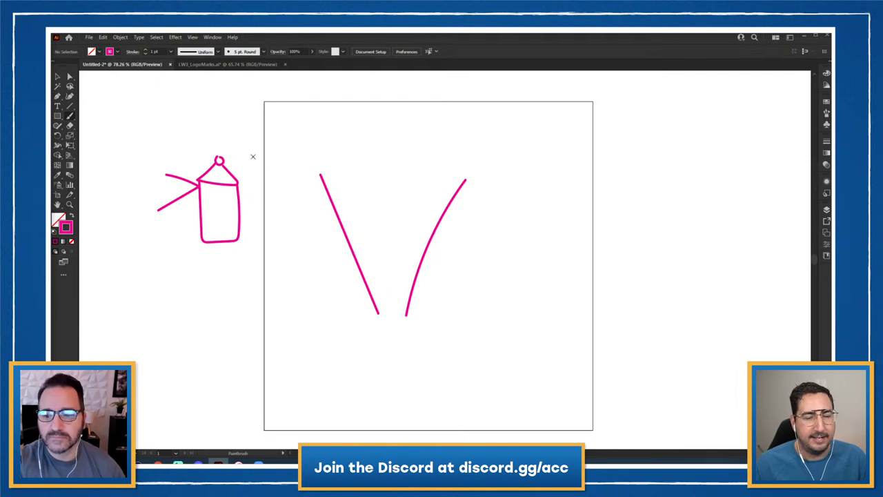
key(v)
drag(245, 141, 155, 275)
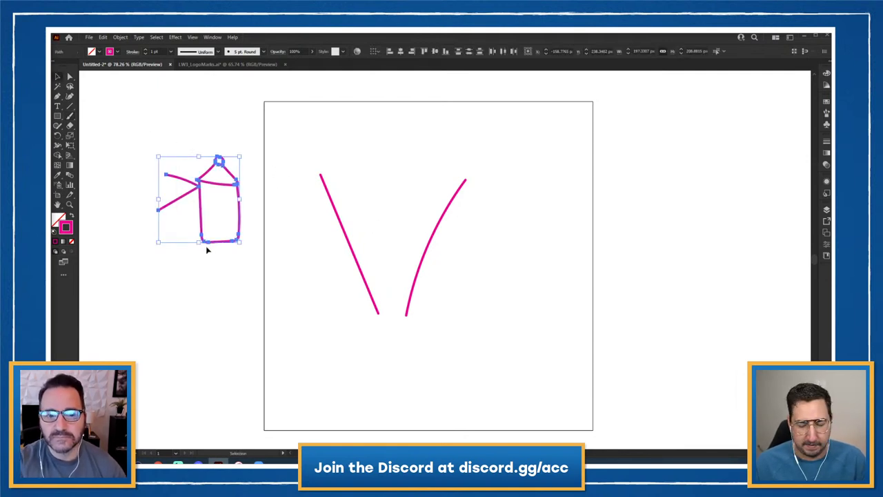
key(Delete)
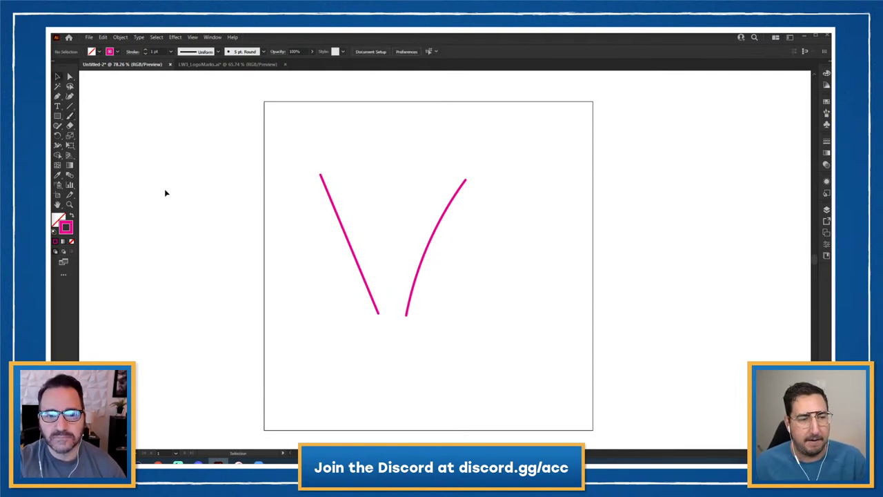
Brush three curved curtain folds outward from each edge of the V and a rough rectangular stage frame around them.
click(70, 115)
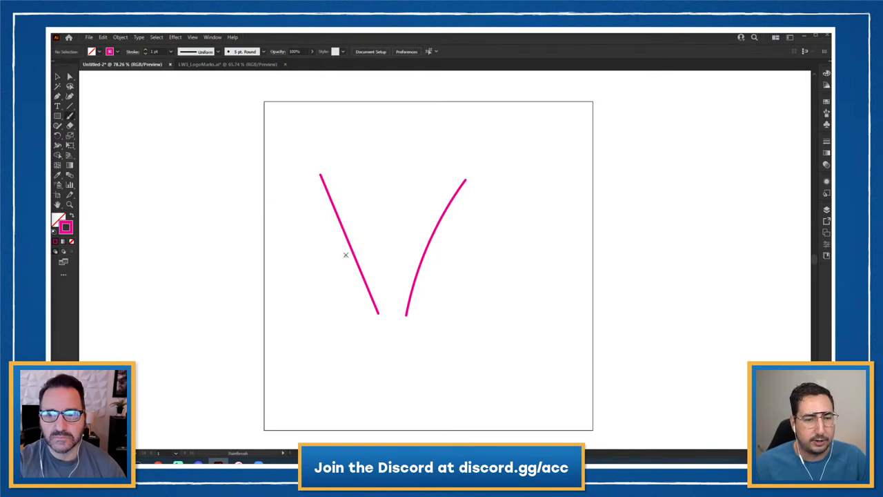
drag(346, 246, 327, 298)
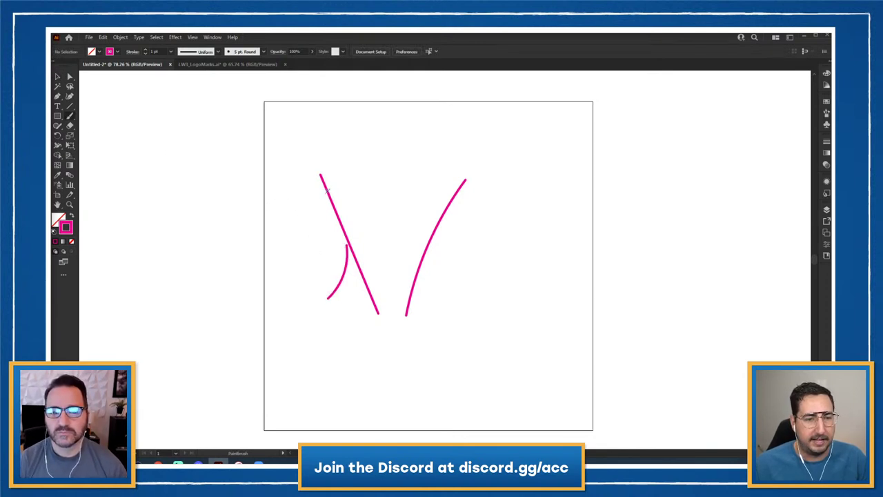
mouse_move(327, 193)
mouse_down()
mouse_move(329, 221)
mouse_move(295, 310)
mouse_up()
mouse_move(319, 175)
mouse_down()
mouse_move(305, 229)
mouse_move(253, 286)
mouse_up()
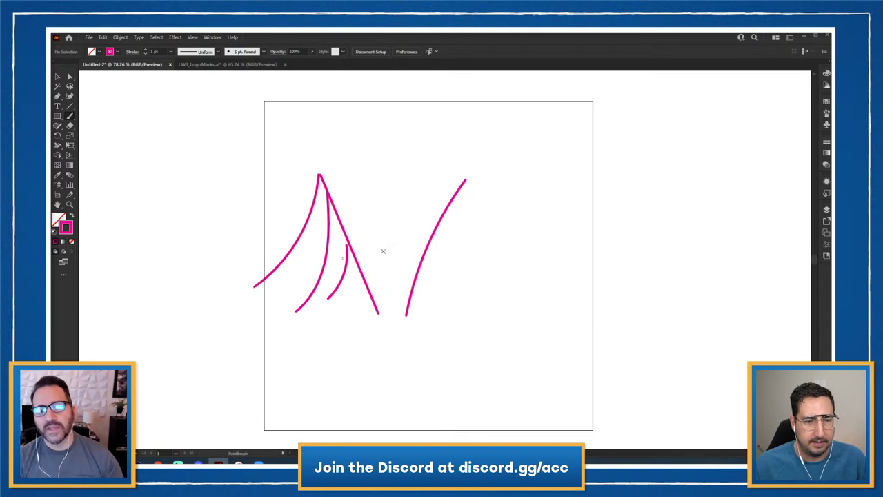
drag(424, 262, 443, 311)
drag(438, 231, 481, 318)
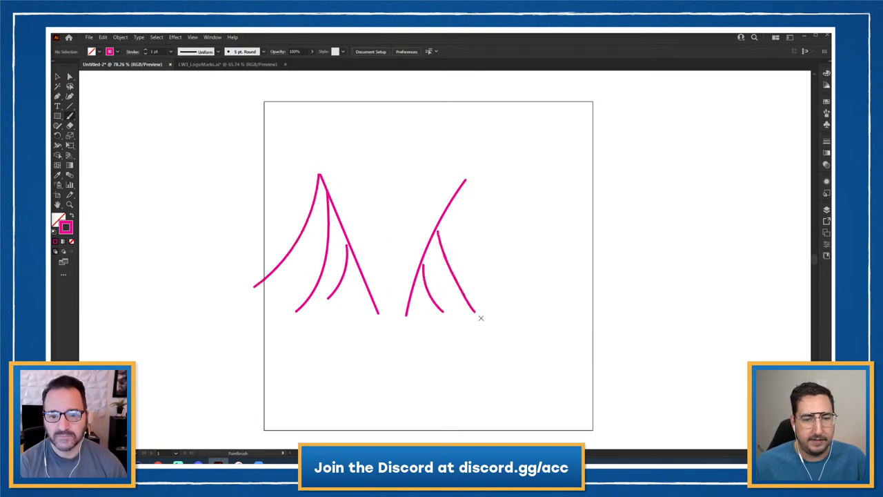
mouse_move(464, 184)
mouse_down()
mouse_move(491, 262)
mouse_move(522, 291)
mouse_up()
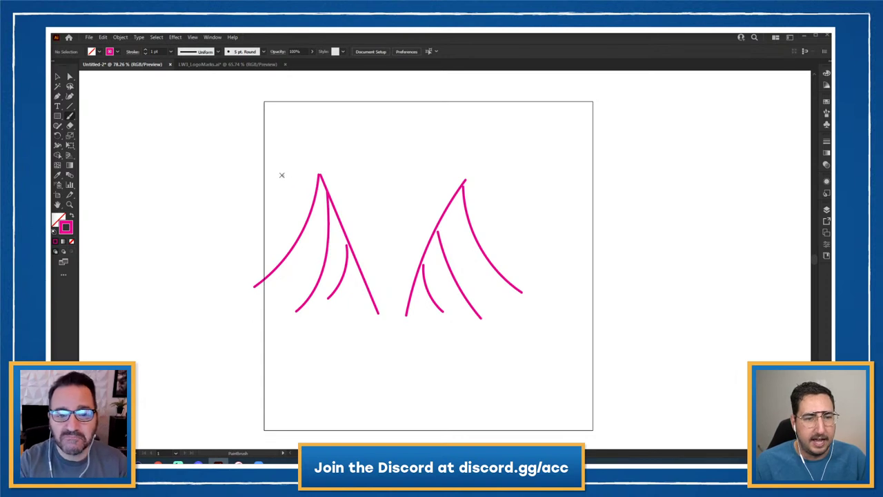
mouse_move(282, 176)
mouse_down()
mouse_move(280, 297)
mouse_move(313, 308)
mouse_move(474, 307)
mouse_move(476, 180)
mouse_move(284, 174)
mouse_up()
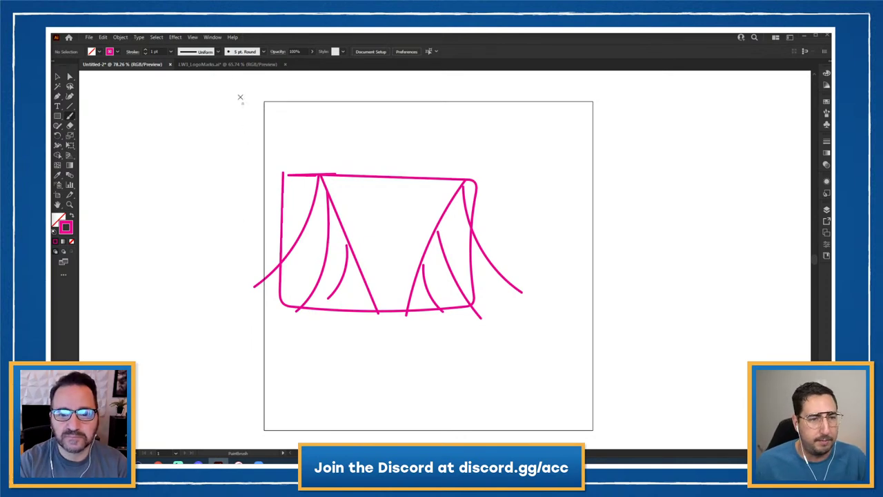
Check the Beacon Theater brief, and draw a circle 214 px wide on empty canvas away from the curtain sketch.
click(231, 65)
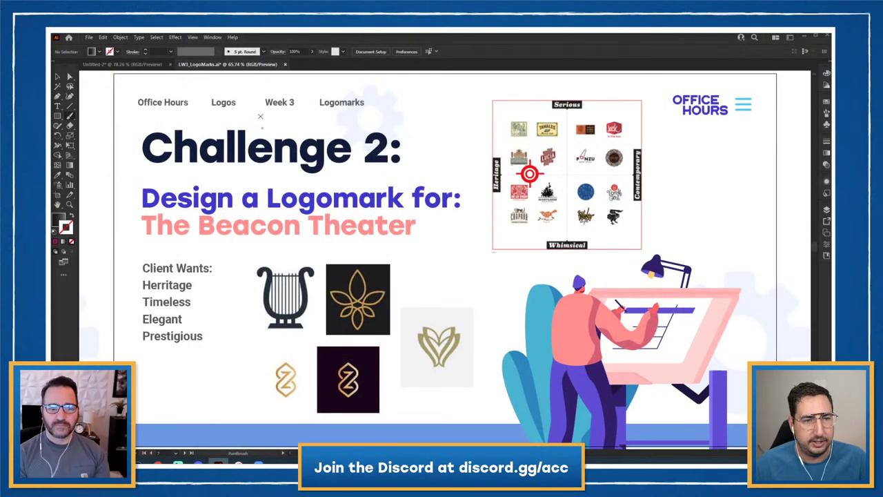
key(ctrl+Tab)
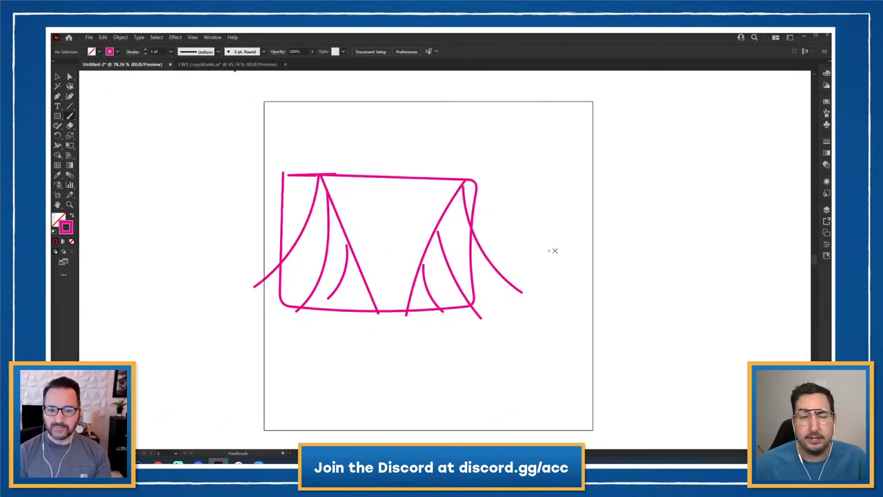
mouse_move(552, 251)
mouse_down()
mouse_move(189, 238)
mouse_move(222, 242)
mouse_up()
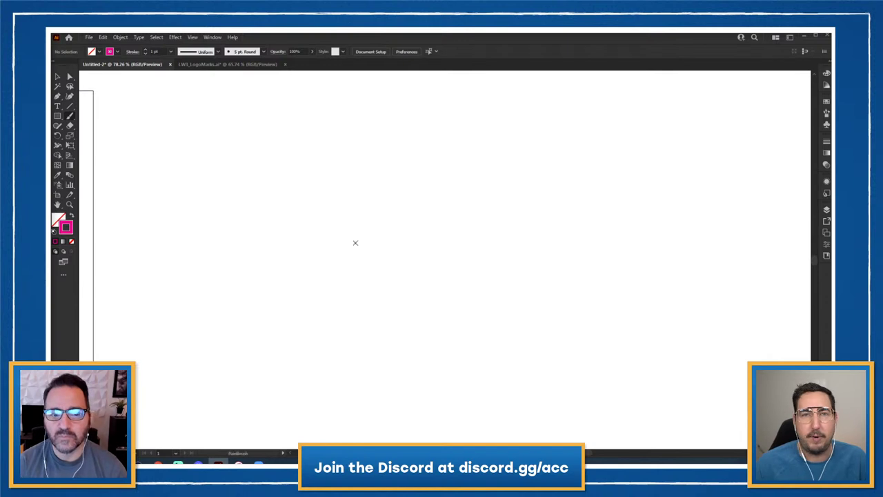
key(l)
drag(386, 210, 341, 184)
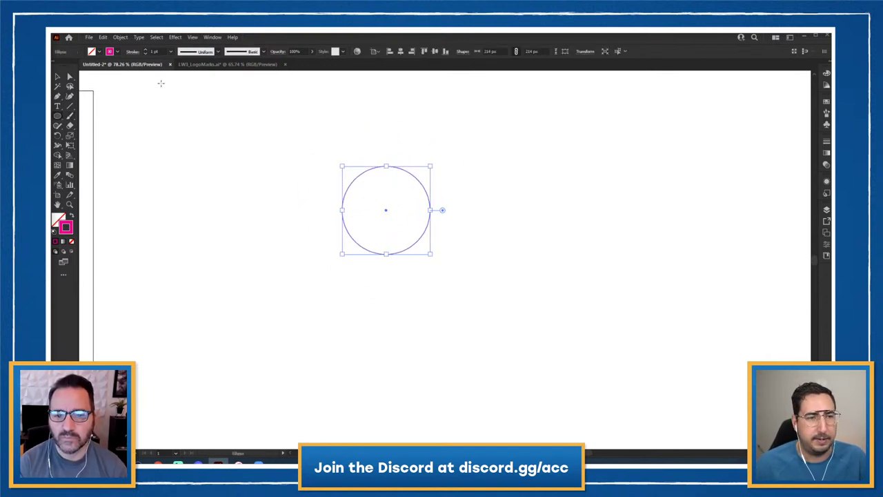
Set the circle's stroke weight to 40 pt and deselect it.
click(156, 51)
key(shift+Up)
key(shift+Up)
key(shift+Up)
key(shift+Up)
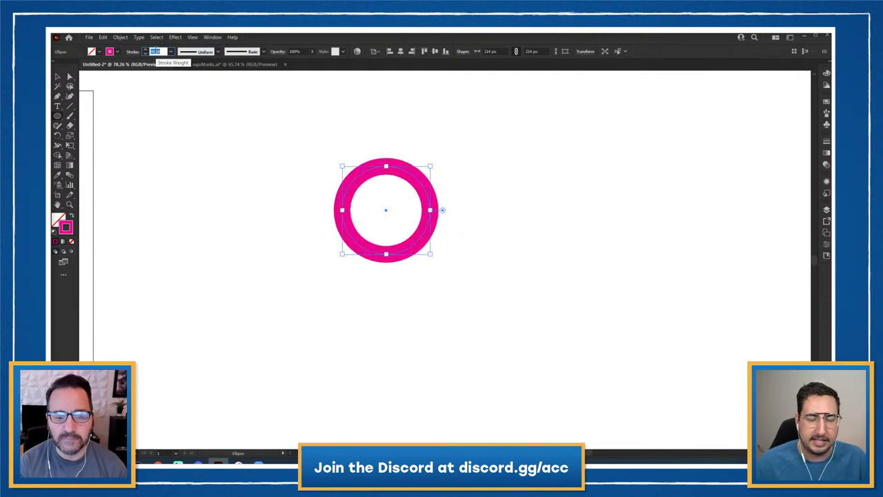
key(Return)
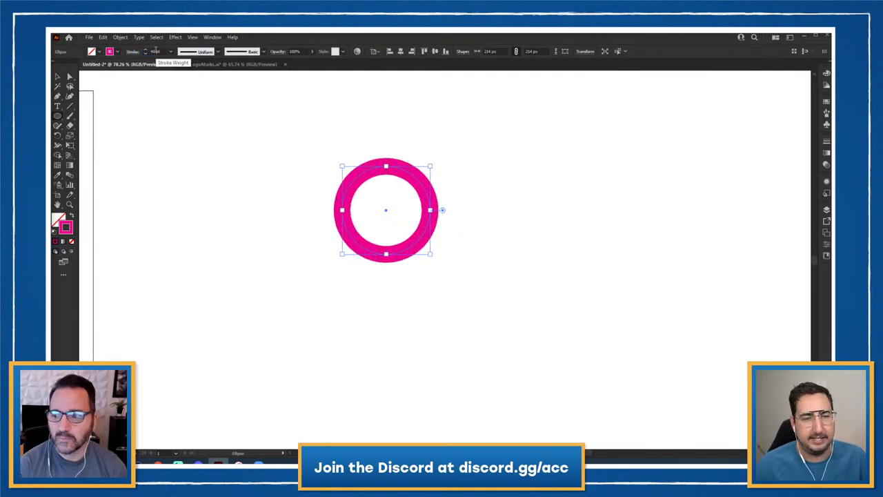
key(v)
click(343, 125)
mouse_move(284, 193)
mouse_down()
mouse_move(664, 196)
mouse_move(228, 244)
mouse_up()
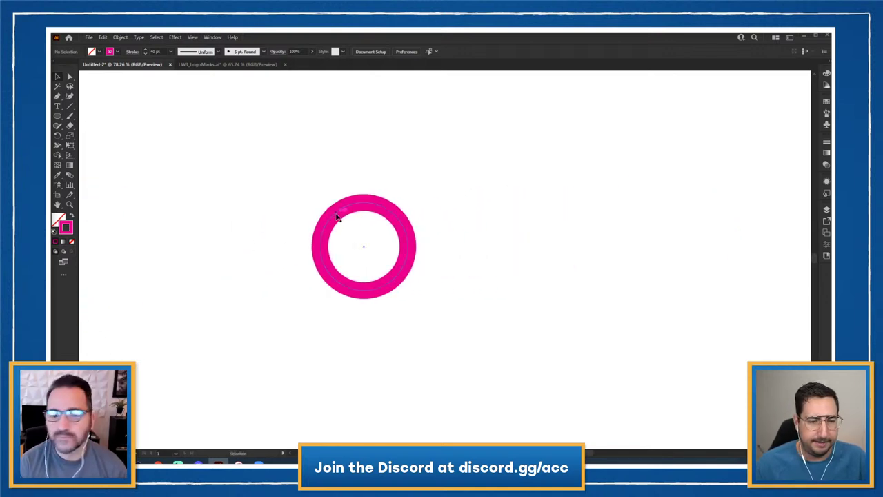
Duplicate the circle to its right so the two paths touch, and offset both circle paths outward by 80 px.
drag(336, 217, 423, 218)
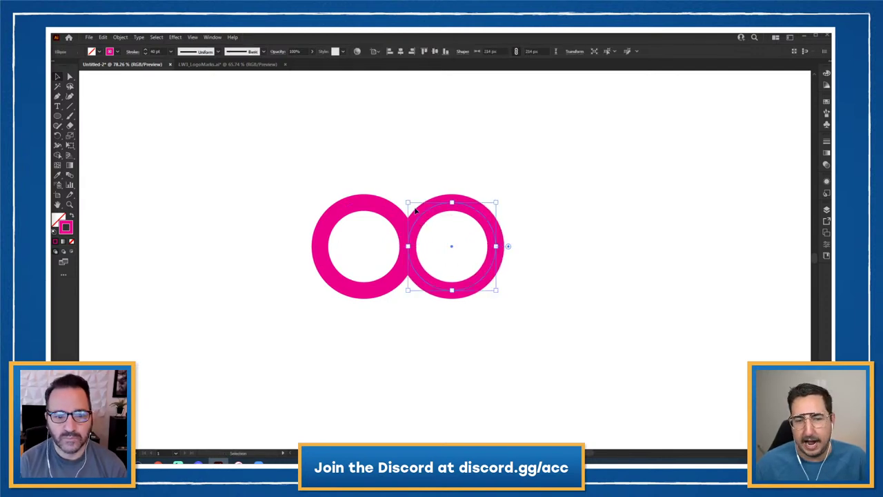
drag(347, 172, 488, 309)
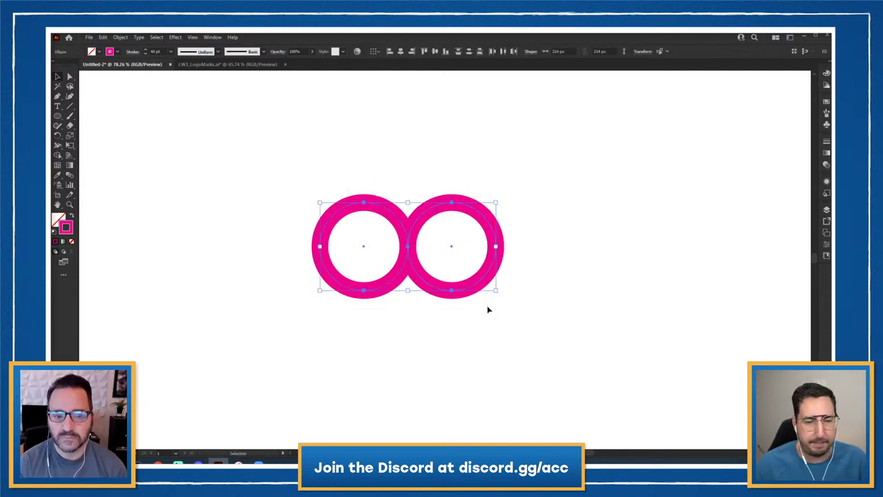
click(119, 37)
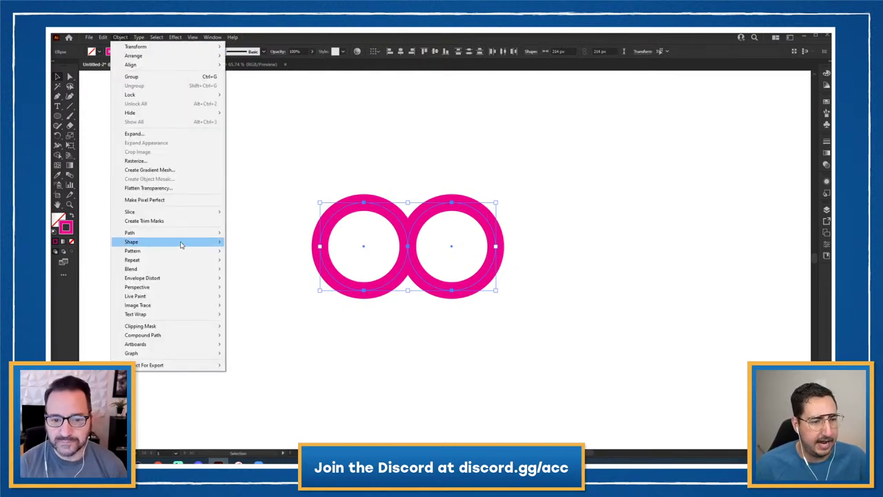
mouse_move(173, 232)
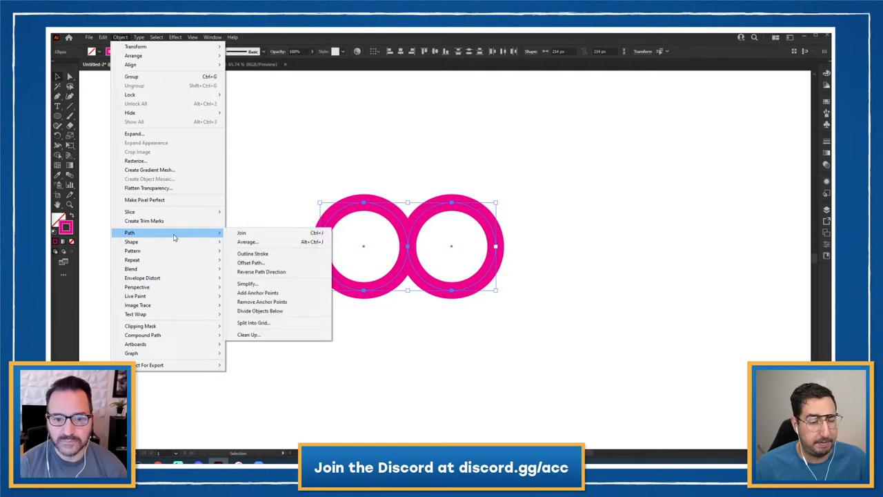
click(267, 264)
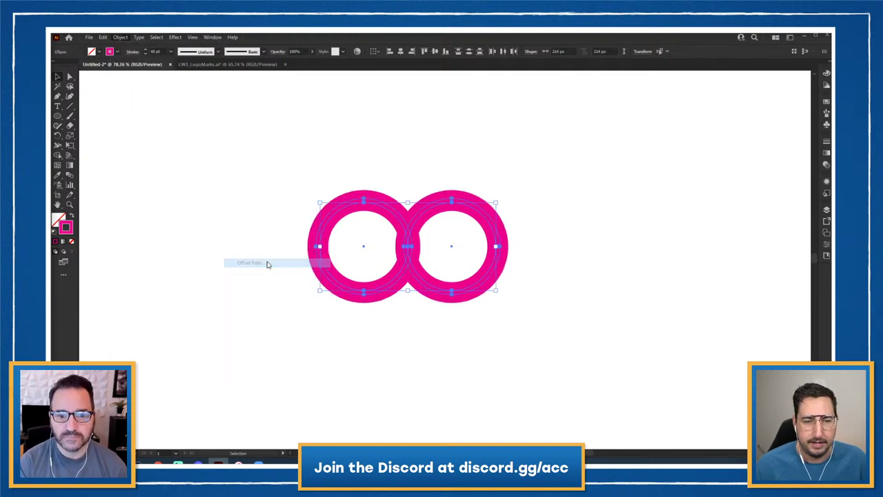
key(shift+Up)
key(shift+Up)
key(shift+Up)
key(shift+Up)
key(shift+Up)
key(shift+Up)
key(shift+Up)
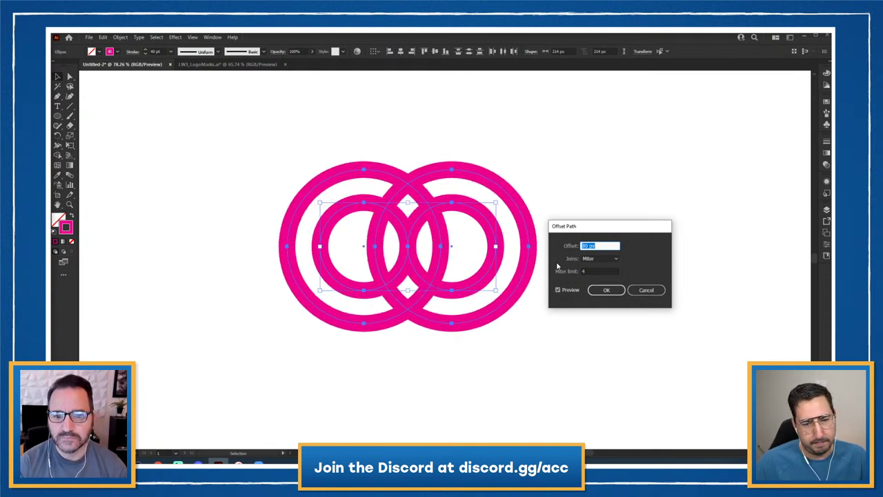
click(604, 290)
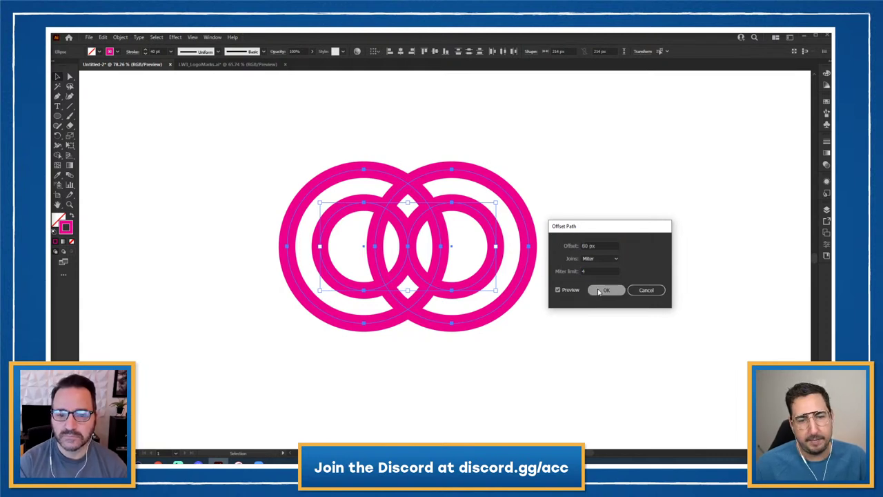
Offset the outermost pair of circles outward by 80 px two more times, making four concentric rings on each side.
click(120, 37)
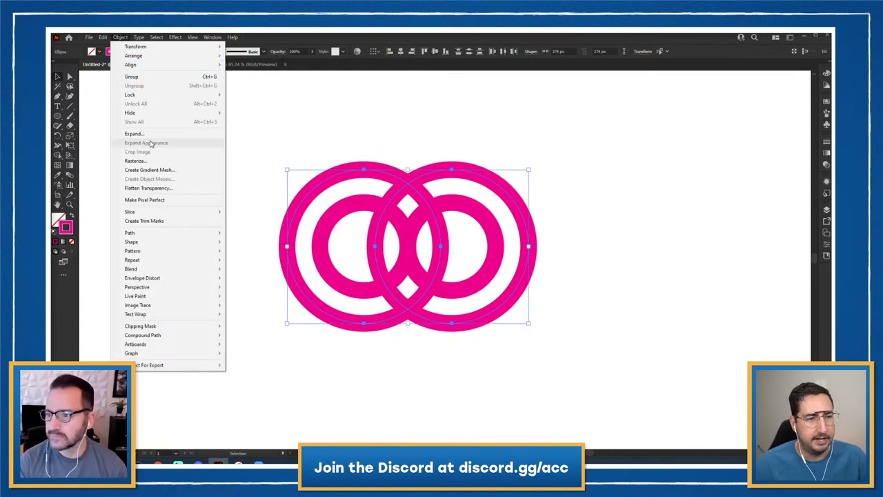
mouse_move(173, 233)
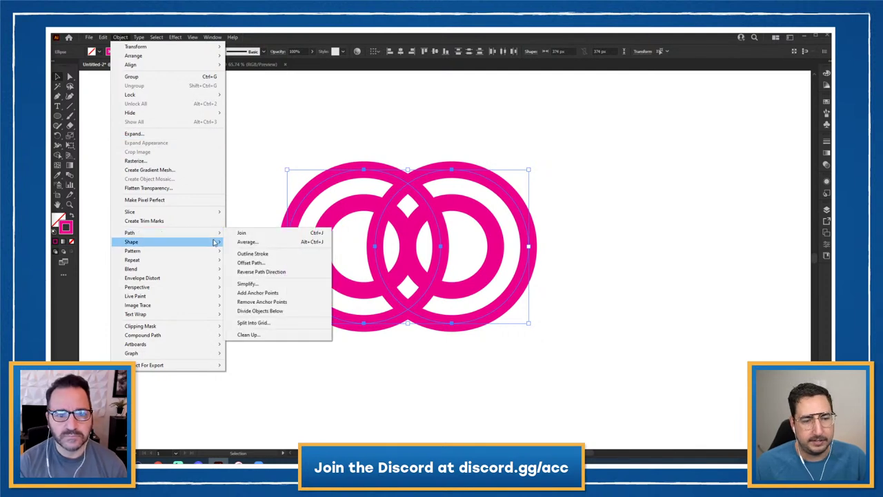
click(240, 262)
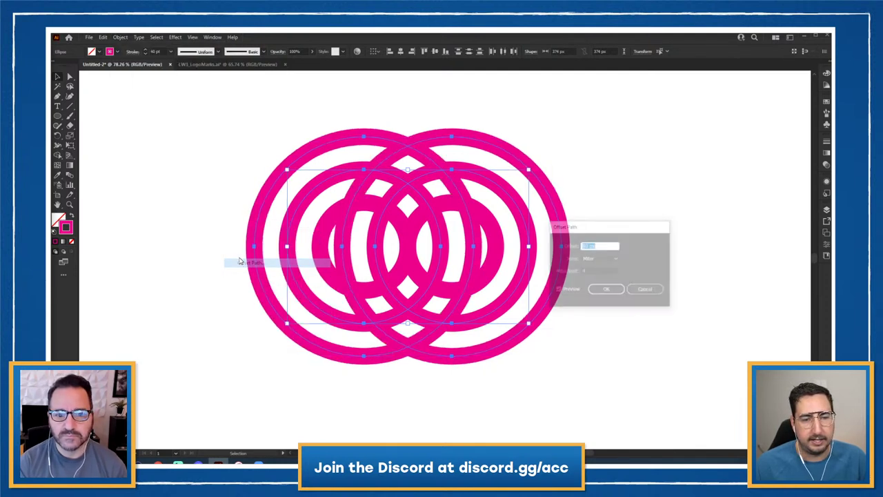
click(600, 291)
click(121, 37)
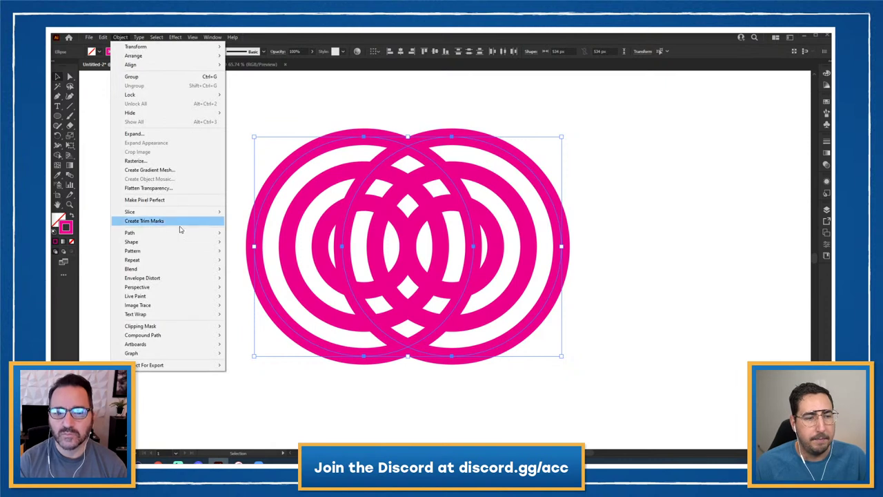
mouse_move(184, 233)
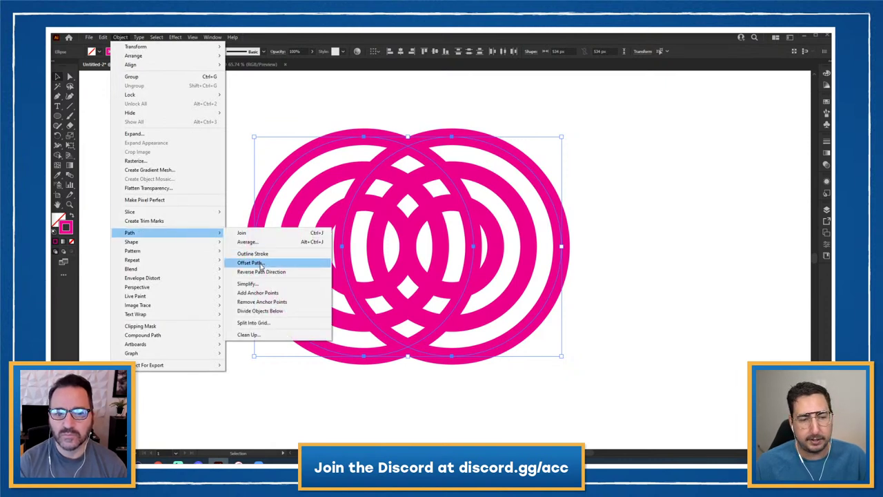
click(261, 265)
click(599, 290)
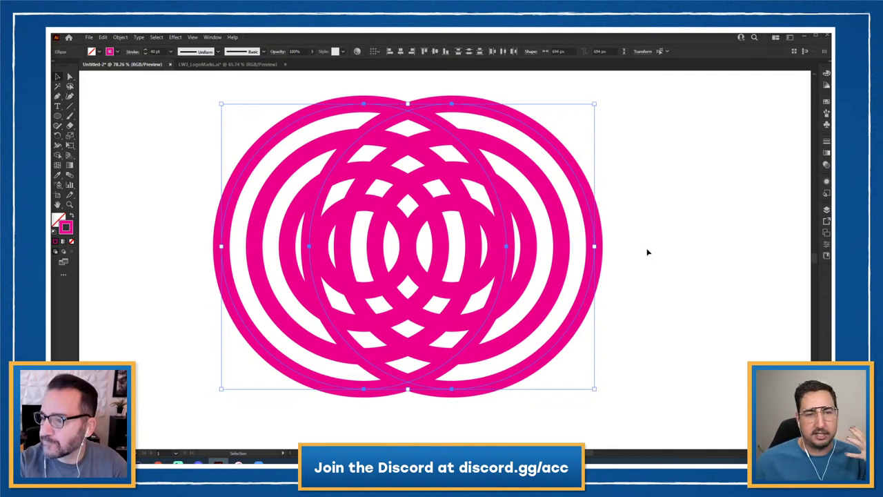
Deselect the rings and show the artwork in outline view.
key(m)
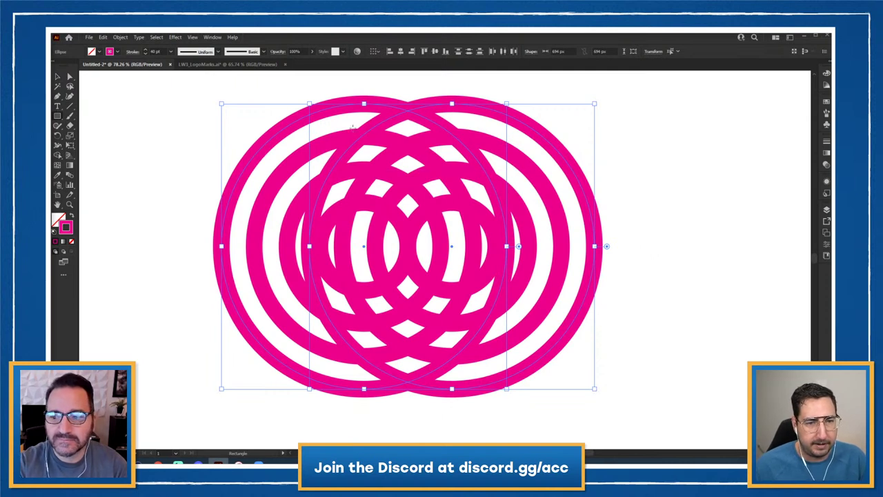
key(v)
key(ctrl+shift+a)
key(m)
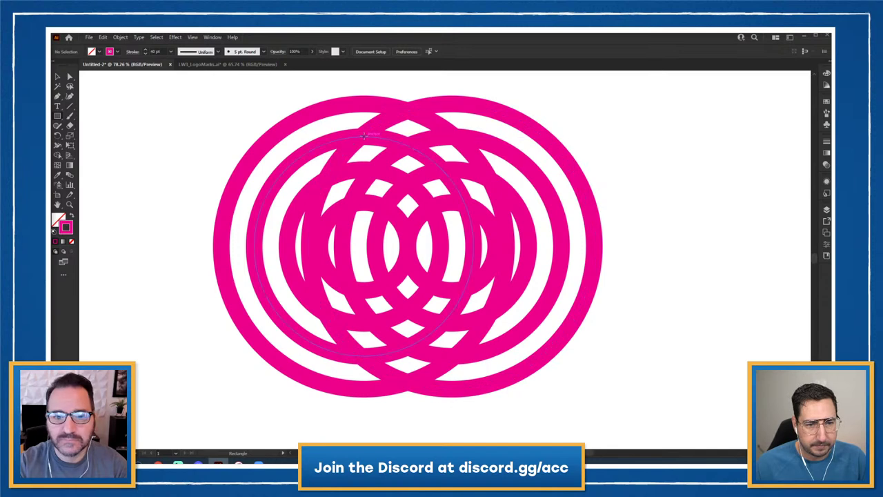
key(ctrl+y)
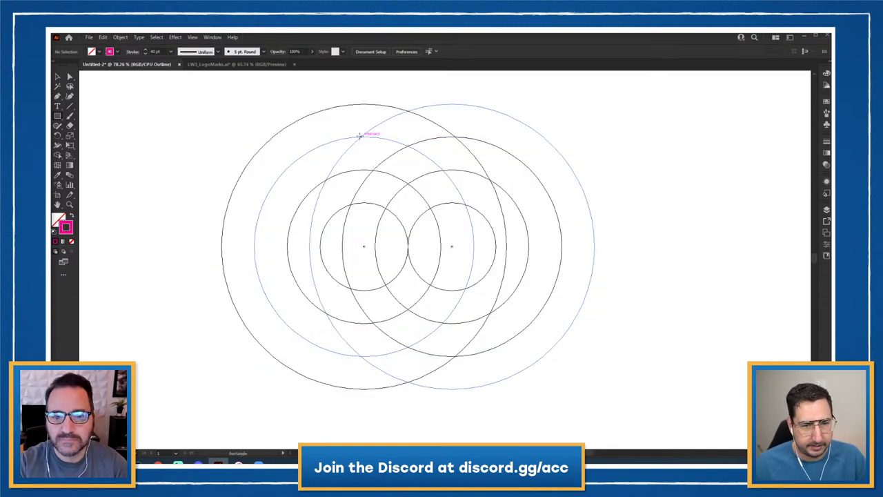
Draw a square about 526 px wide from the topmost anchor of the third circle in the left set, extending down across the right set.
key(v)
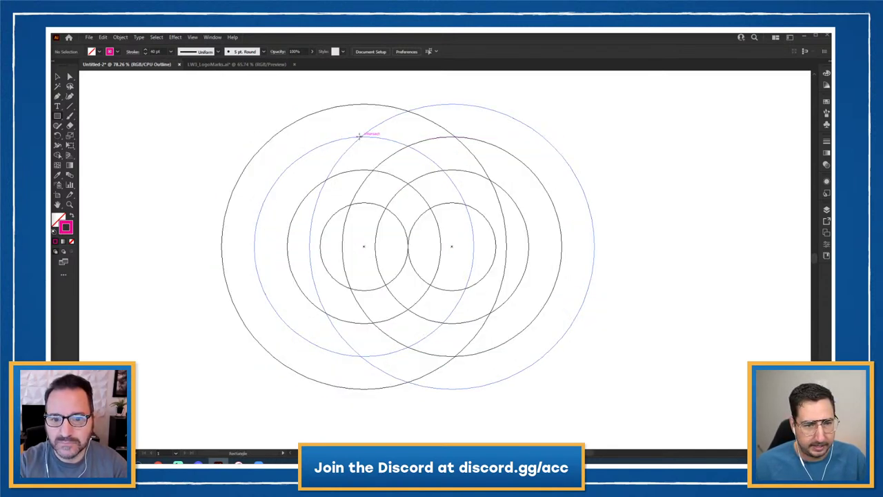
click(356, 140)
key(a)
key(z)
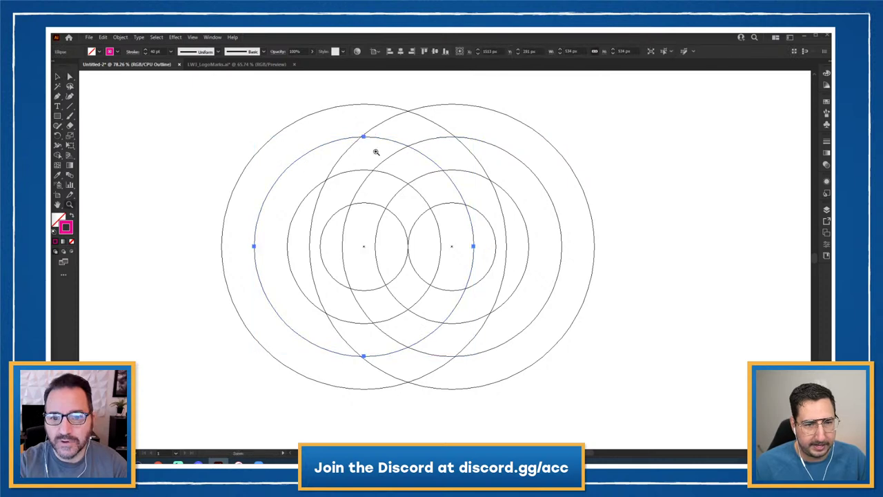
click(377, 152)
drag(486, 245, 395, 166)
key(v)
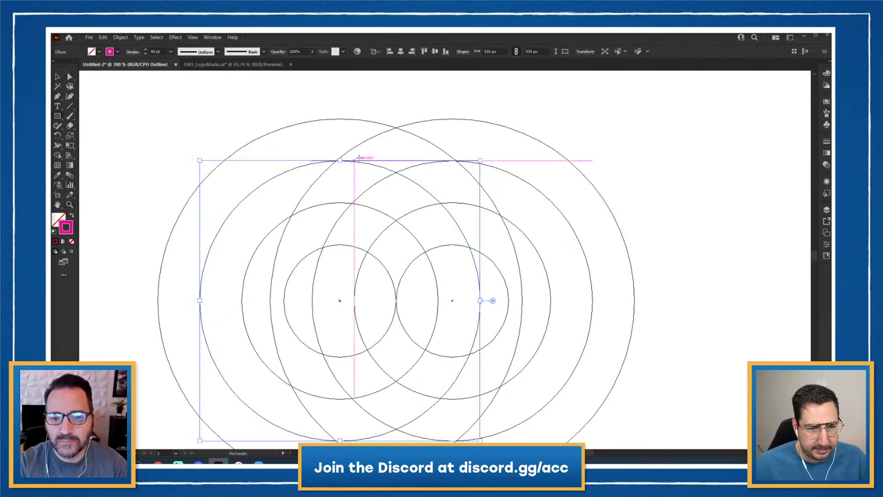
key(ctrl+shift+a)
key(m)
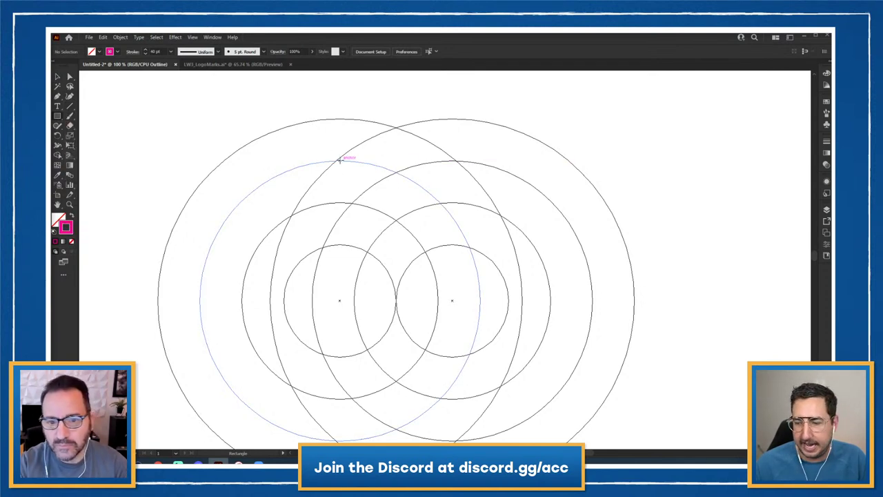
drag(339, 160, 617, 409)
Resize the square to 534 px by snapping its lower left corner to the intersection of the left third circle and right outermost circle.
scroll(619, 387, down, 5)
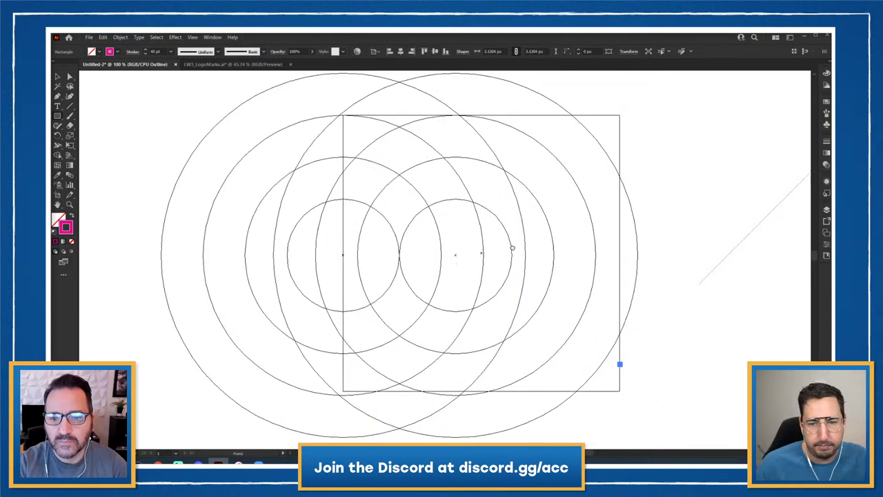
key(z)
click(430, 320)
click(337, 237)
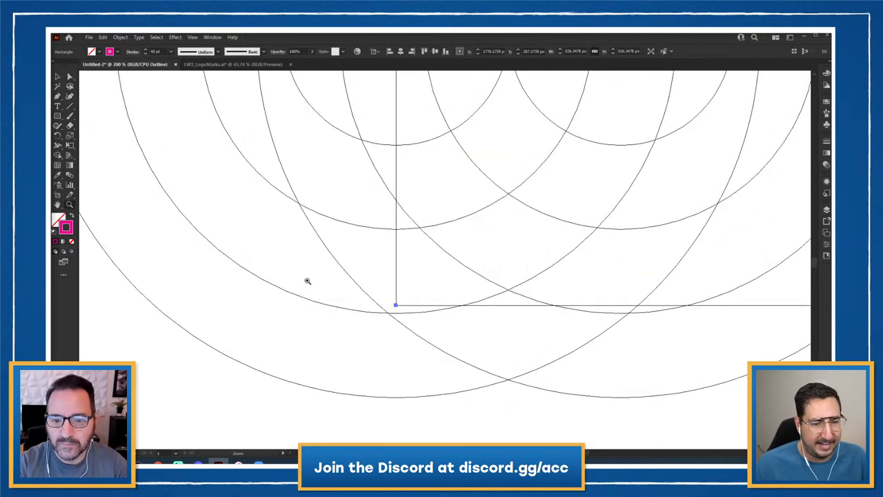
key(v)
drag(395, 304, 387, 314)
key(z)
alt+click(497, 219)
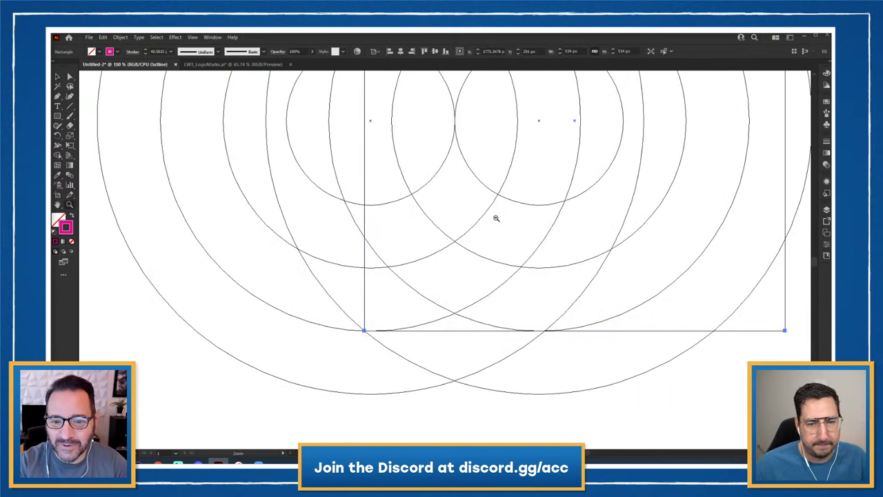
Return to the coloured preview and group all the concentric circles, leaving the square out of the group.
alt+click(496, 217)
alt+click(494, 193)
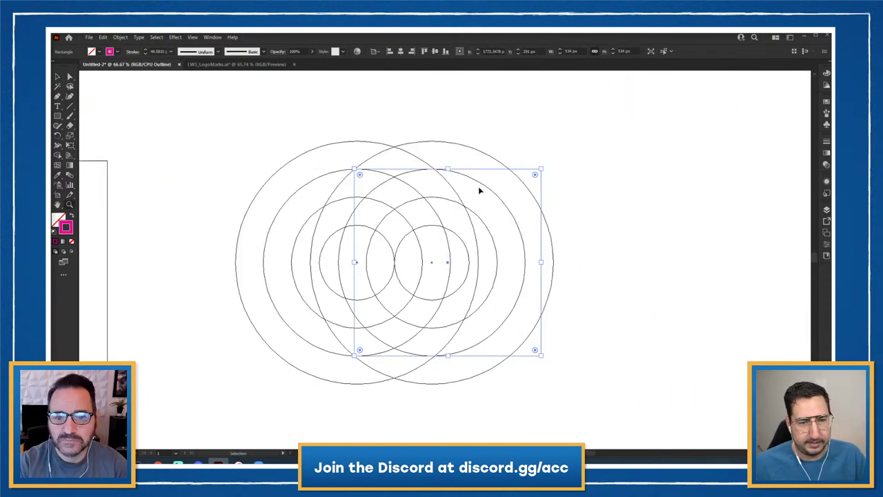
key(ctrl+y)
drag(274, 121, 598, 390)
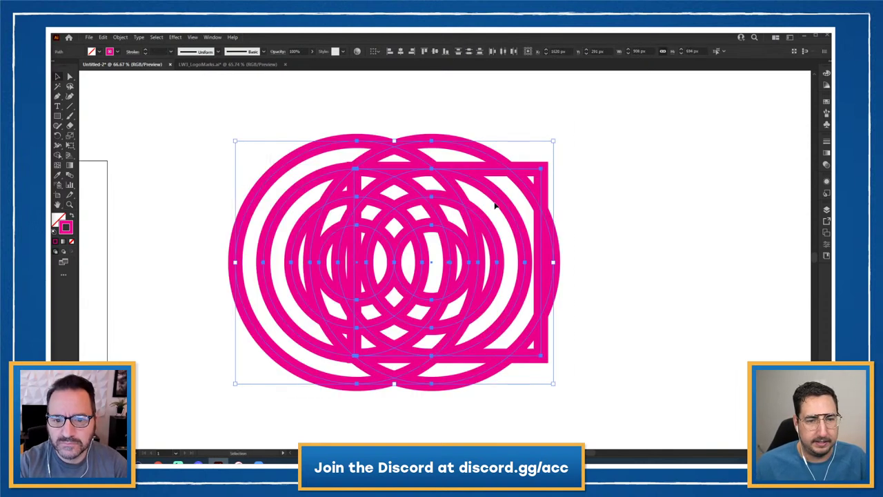
click(511, 127)
drag(545, 128, 199, 383)
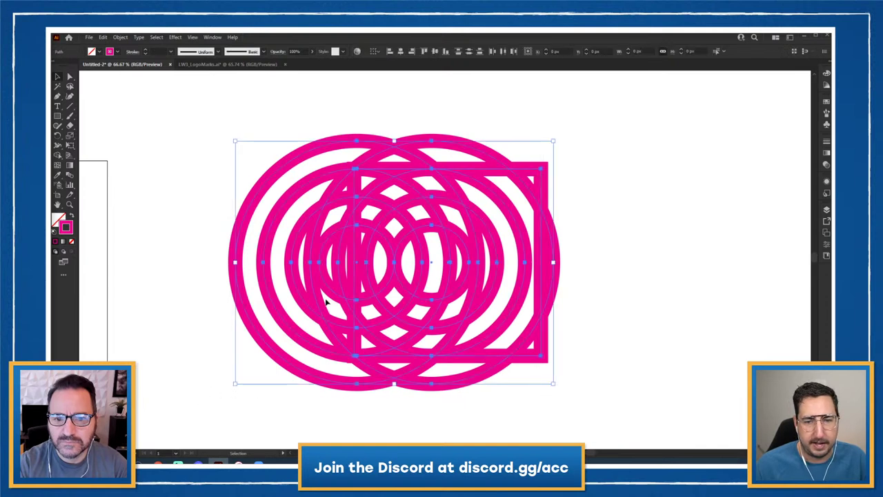
key(ctrl+g)
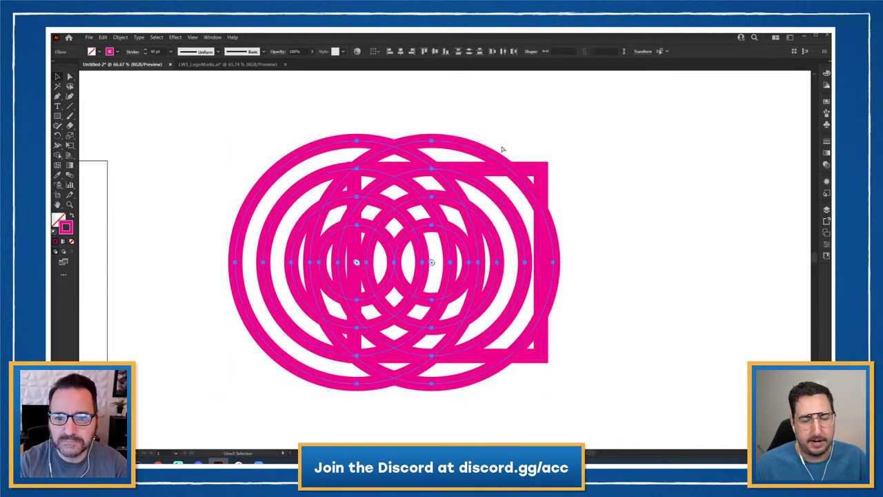
Align the square to the horizontal centre of the circle group, using the circles as the key object.
shift+click(528, 171)
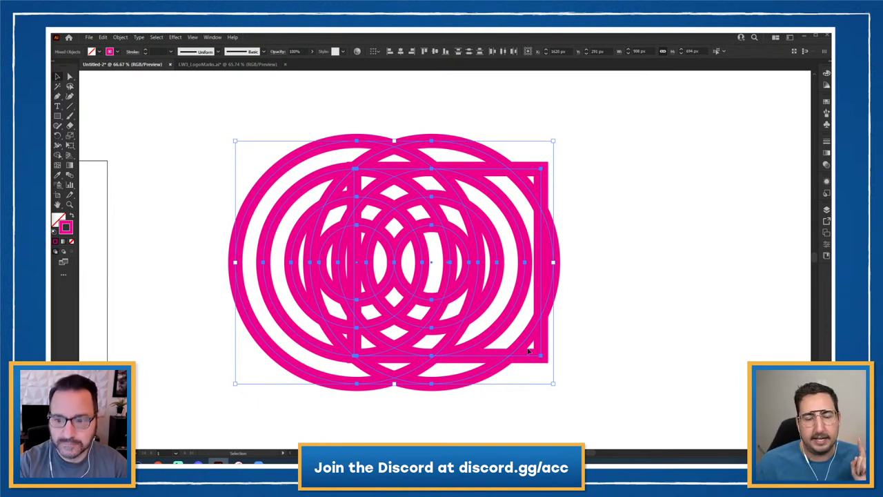
click(458, 145)
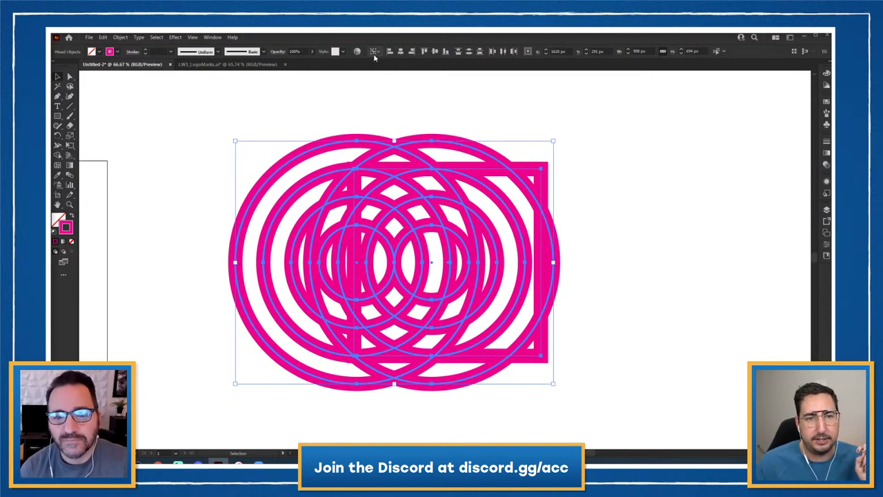
click(400, 51)
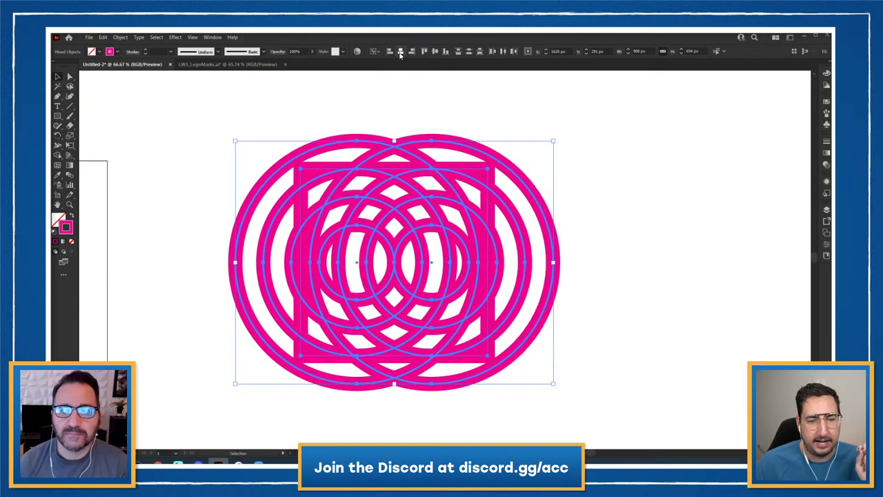
click(462, 117)
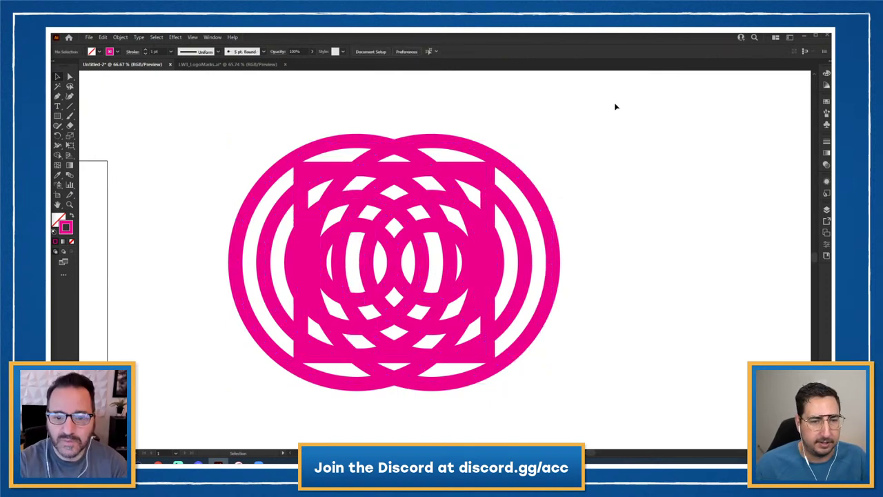
Enlarge the centred square to about 592 px and use it as a clipping mask on the circle group.
drag(580, 146, 561, 159)
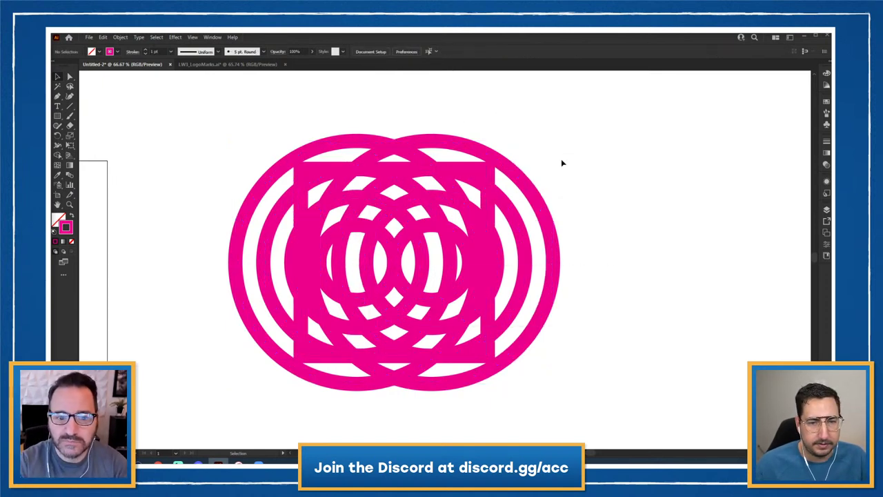
click(491, 172)
drag(507, 157, 244, 411)
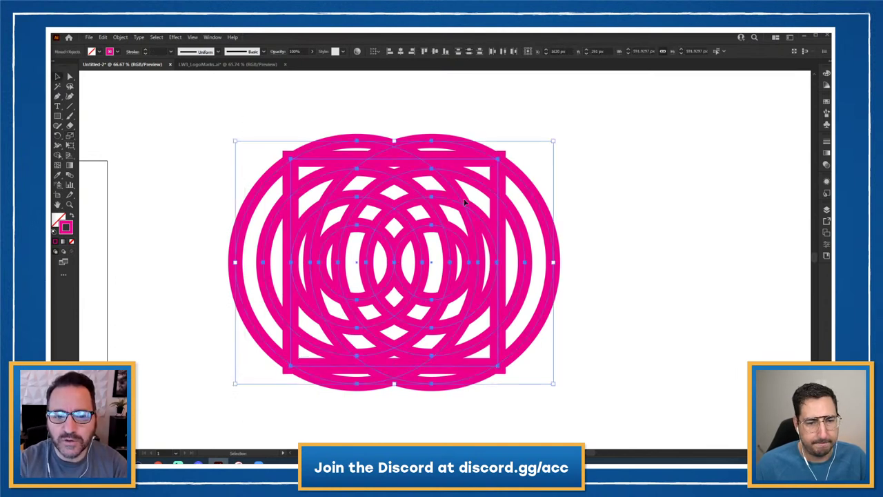
right_click(466, 202)
click(489, 270)
click(617, 217)
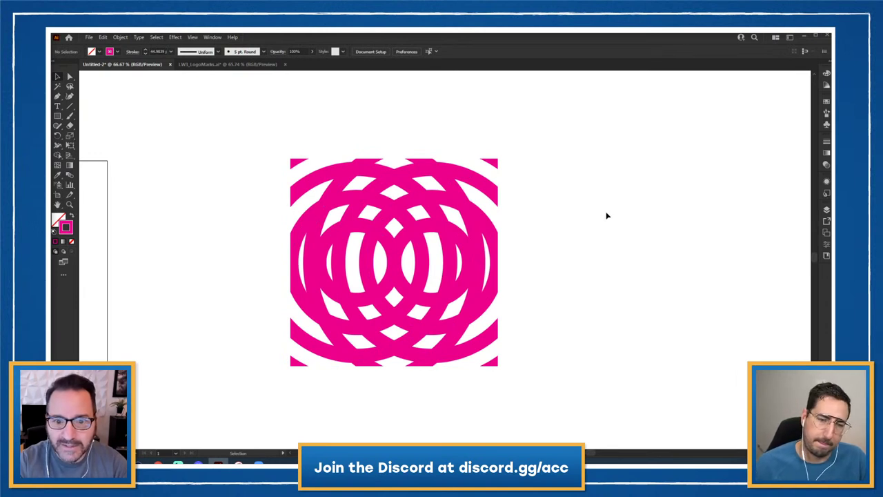
Draw a magenta-stroked square over the clipped artwork and scale it up to about 709 px as an outer frame.
key(m)
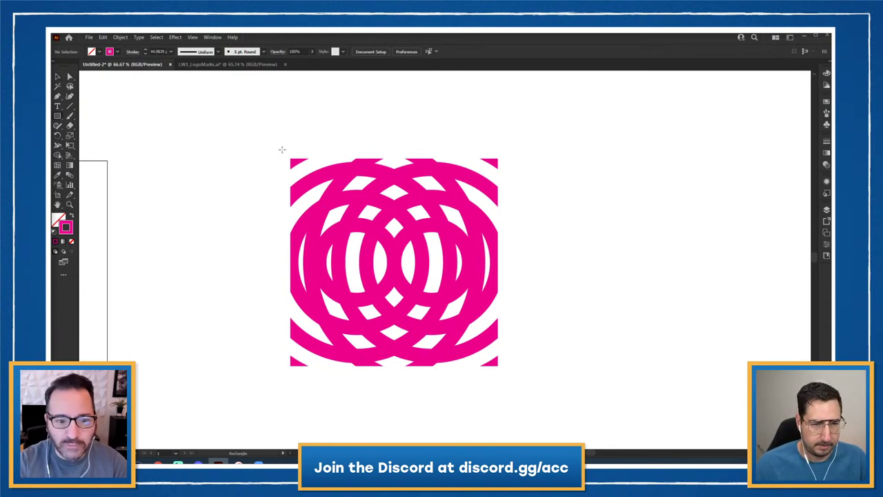
drag(291, 158, 498, 363)
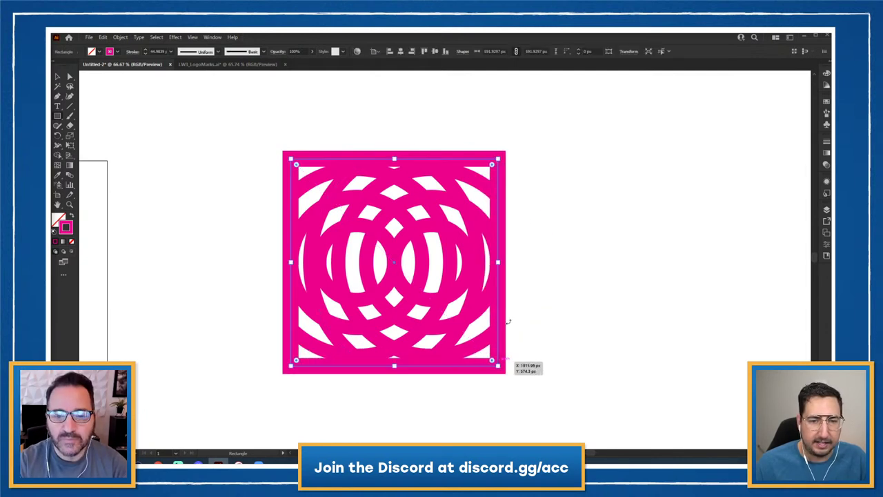
key(s)
drag(536, 148, 562, 118)
key(ctrl+shift+a)
Try rotating the circle group inside the clipping mask by 90 degrees.
alt+scroll(454, 262, up, 1)
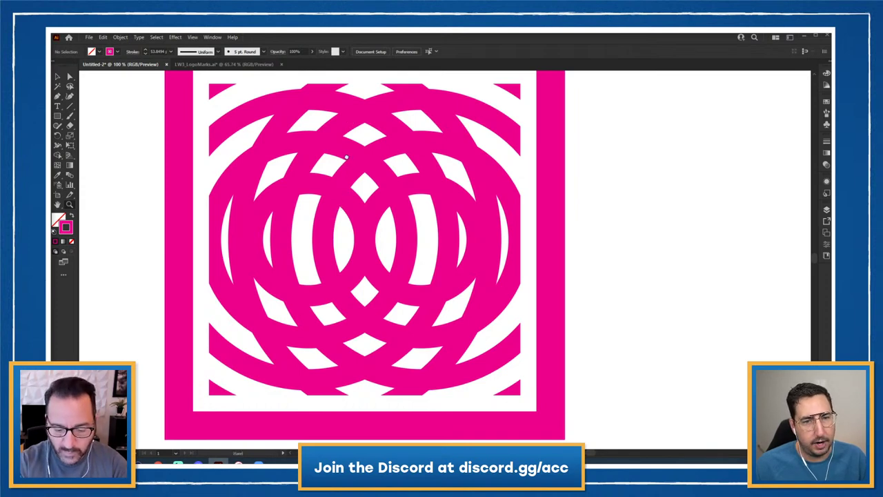
drag(346, 157, 329, 163)
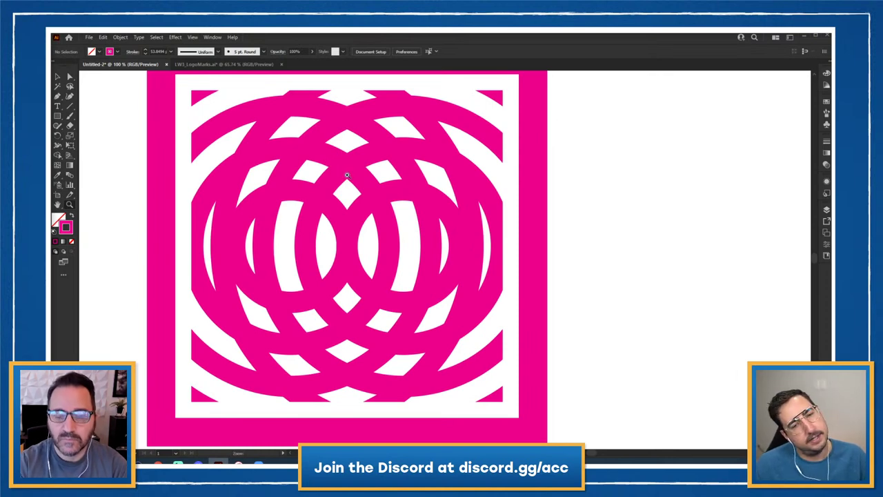
double_click(369, 190)
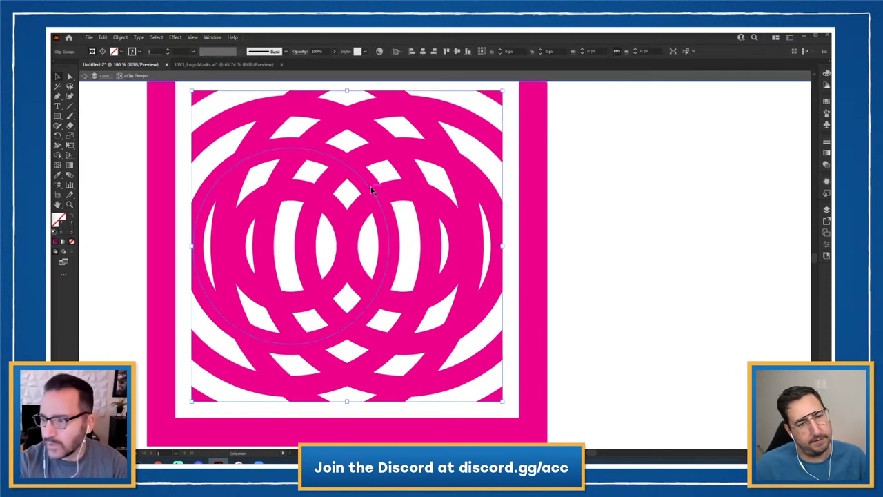
click(370, 190)
drag(573, 86, 496, 366)
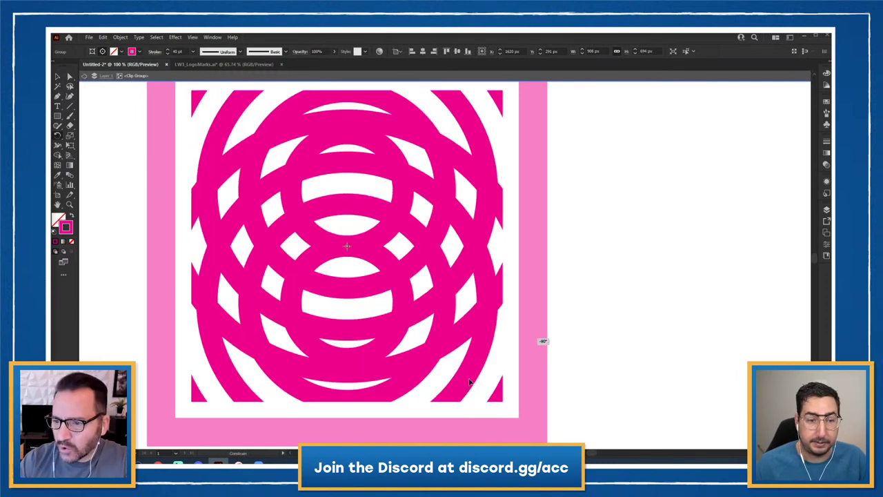
drag(469, 382, 469, 369)
key(ctrl+z)
key(v)
double_click(695, 205)
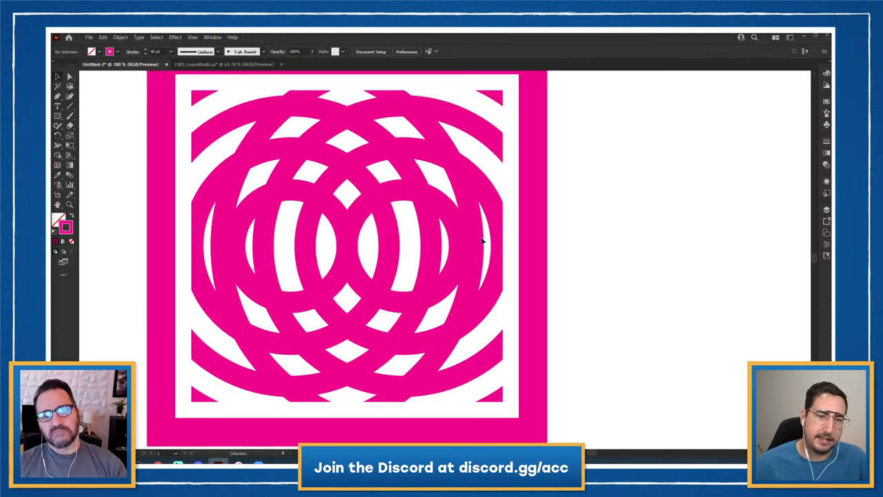
Duplicate the framed artwork to its right and delete the clipped circles from the copy, leaving an empty frame.
key(ctrl+minus)
key(ctrl+minus)
drag(518, 163, 233, 414)
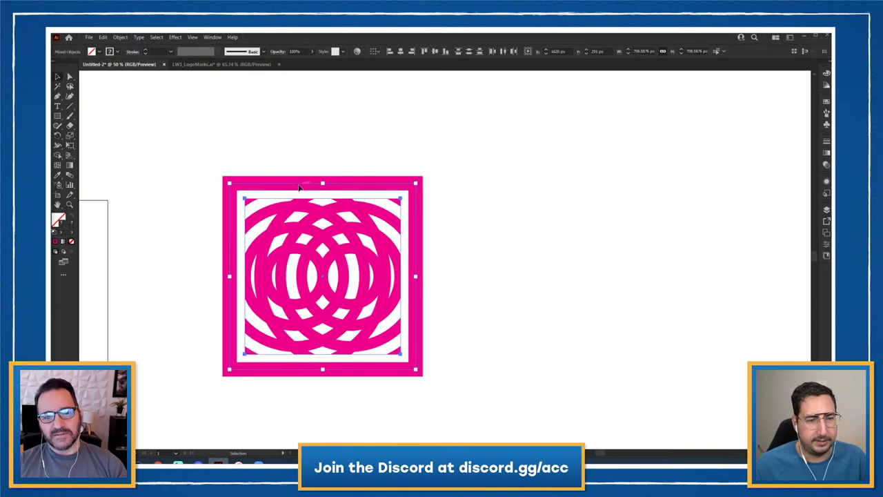
drag(299, 187, 577, 187)
click(584, 169)
click(614, 217)
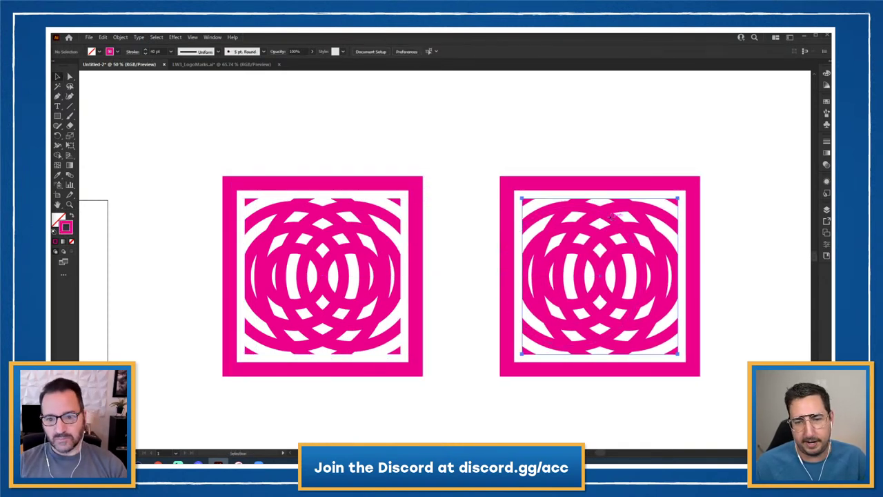
key(Delete)
Draw a solid magenta rectangle of about 272 by 592 px and centre it inside the empty frame.
key(z)
click(575, 306)
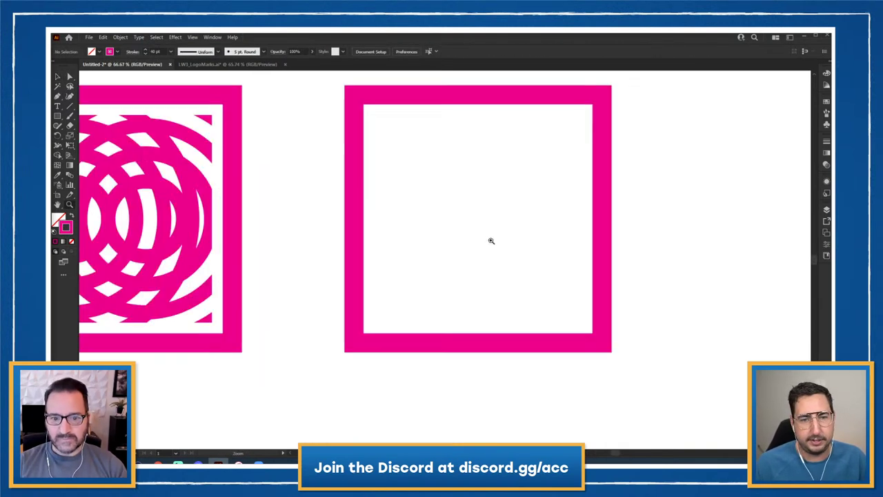
click(476, 224)
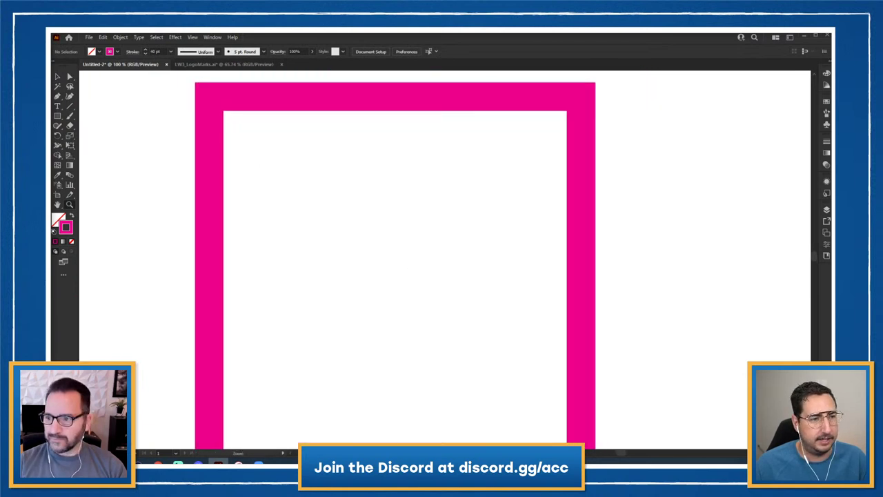
click(55, 116)
key(z)
alt+click(332, 243)
drag(299, 238, 352, 229)
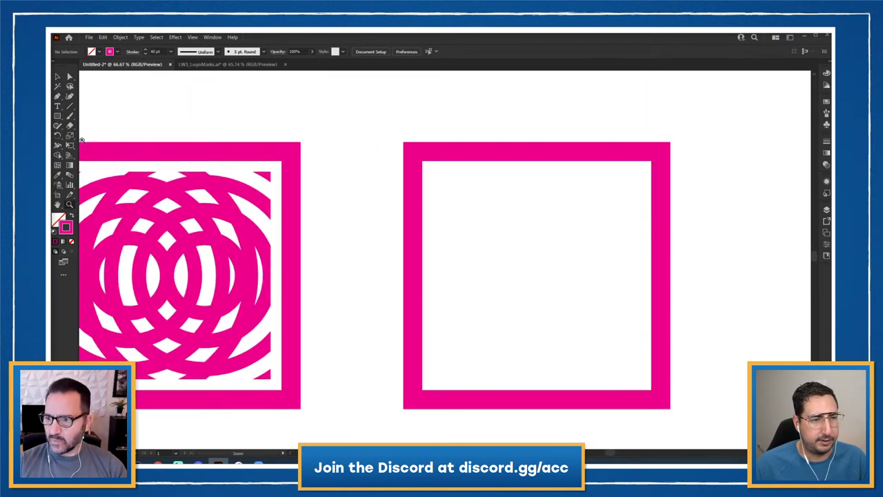
click(56, 116)
drag(148, 171, 245, 379)
key(shift+x)
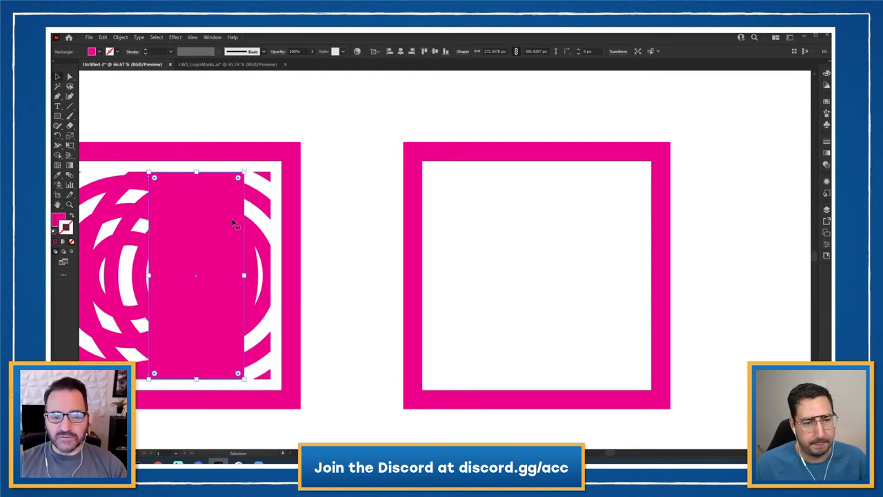
drag(233, 222, 558, 225)
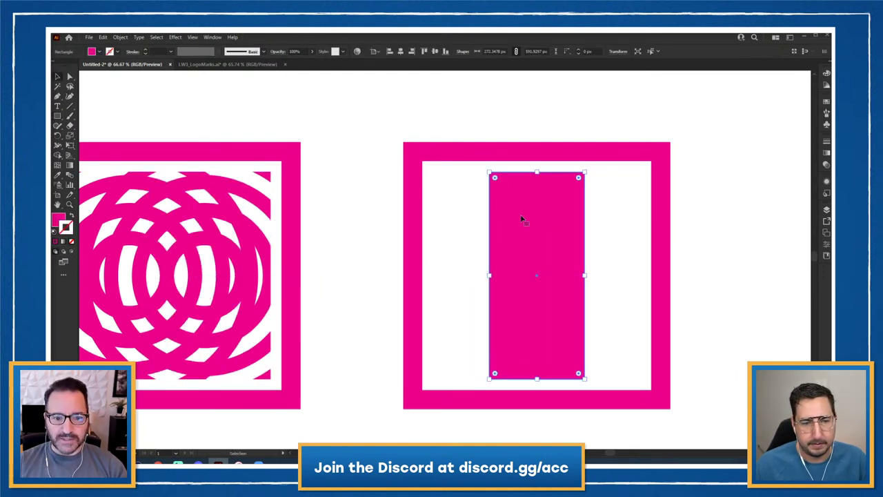
Delete the smallest pair of circles from the group inside the original clipped artwork.
double_click(203, 241)
double_click(202, 238)
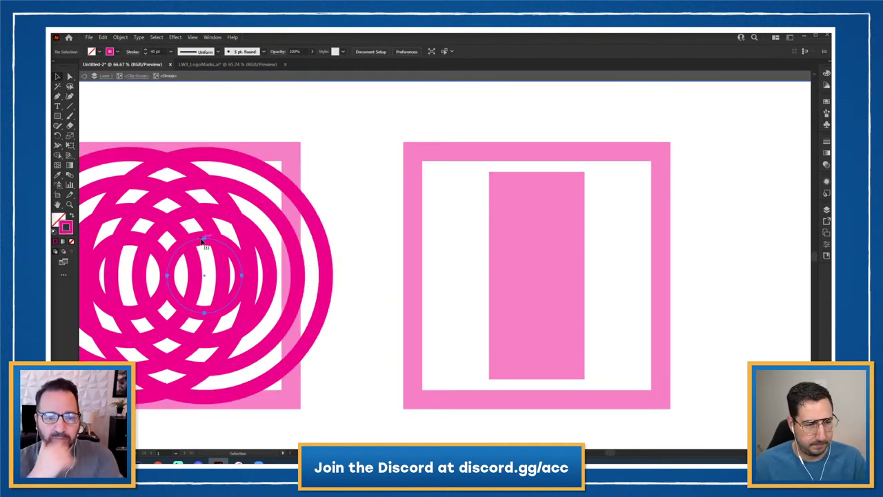
double_click(382, 160)
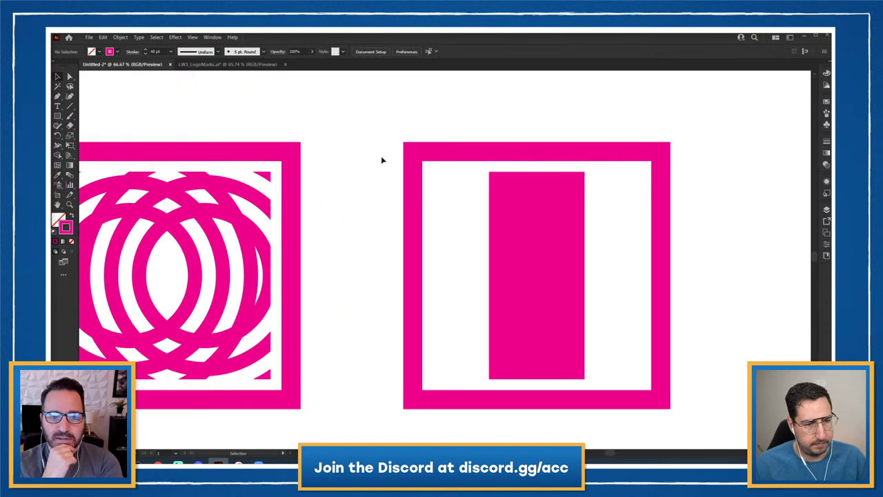
Scale the solid rectangle's two top corner points outward horizontally to a width of about 413 px.
drag(343, 206, 283, 196)
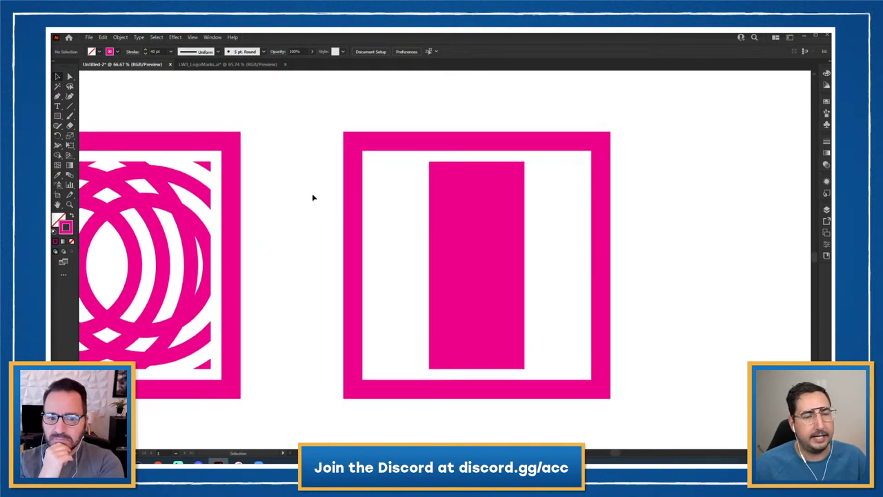
key(a)
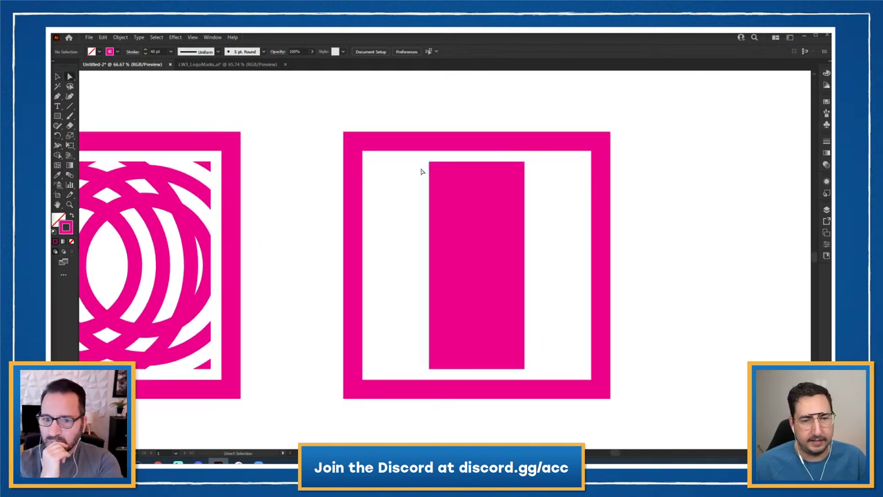
click(430, 164)
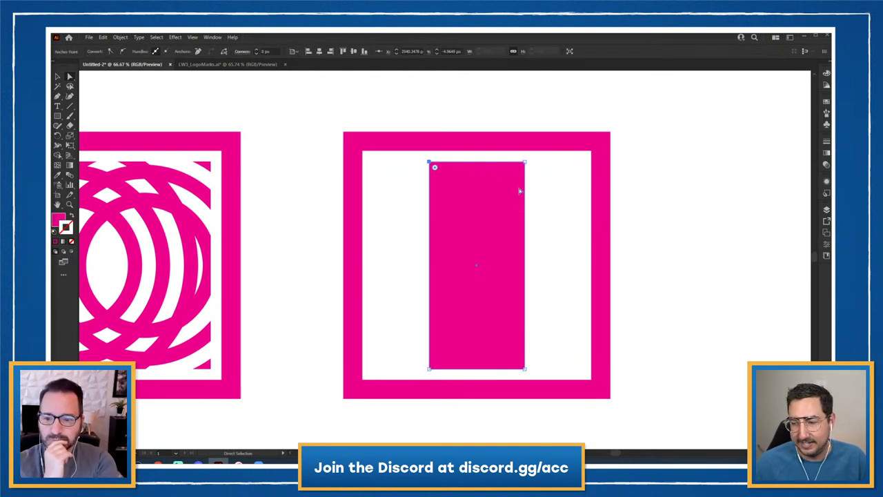
shift+click(525, 163)
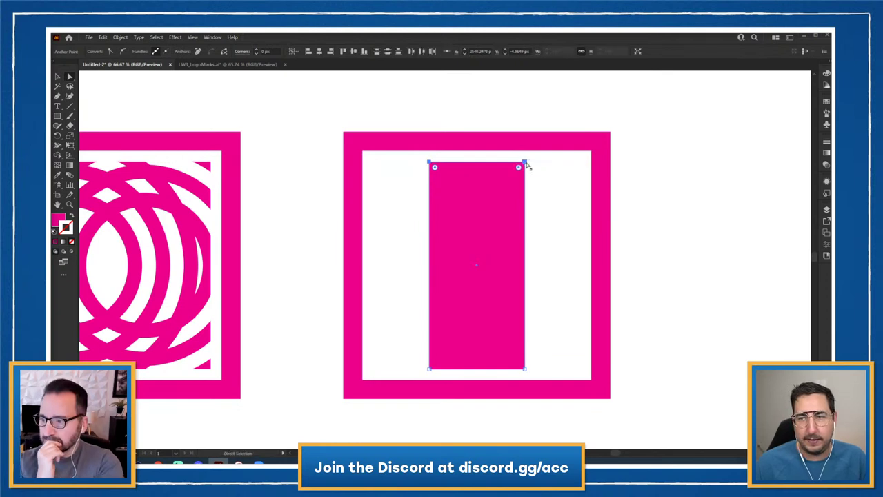
drag(485, 188, 423, 201)
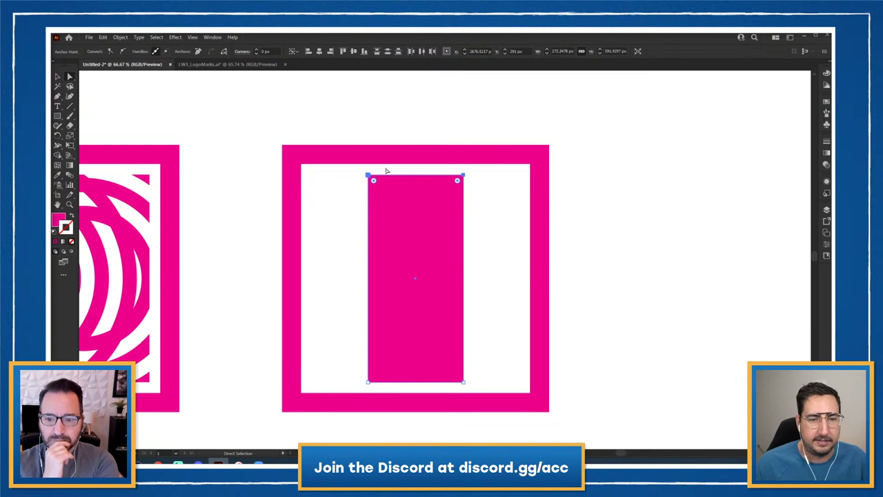
key(s)
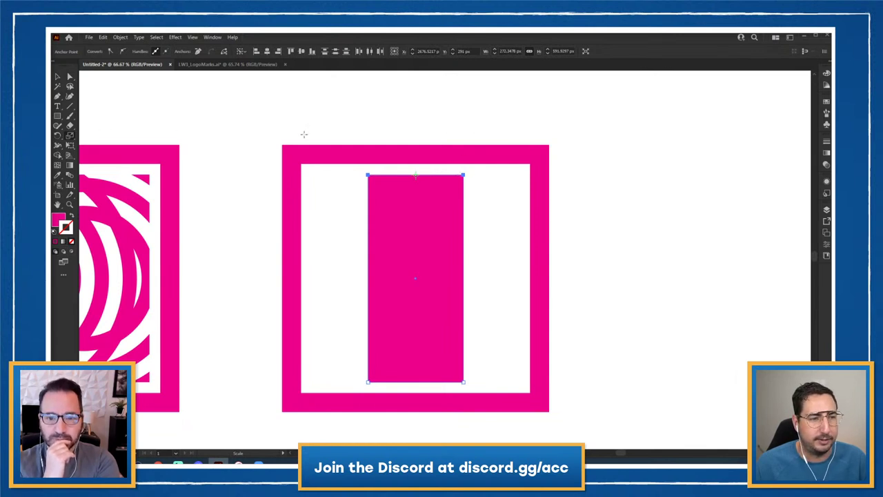
drag(533, 132, 572, 108)
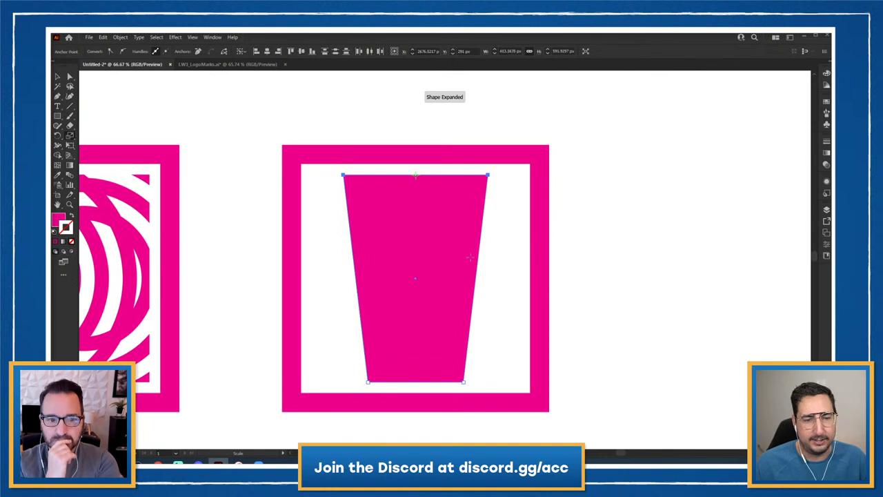
Scale the solid shape's two bottom corner points inward horizontally to about 48 %.
click(368, 382)
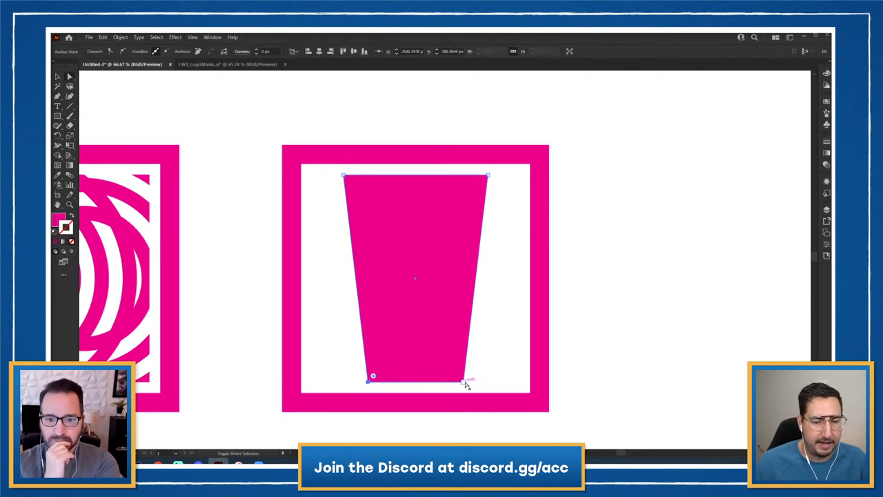
shift+click(463, 382)
key(s)
drag(672, 199, 551, 300)
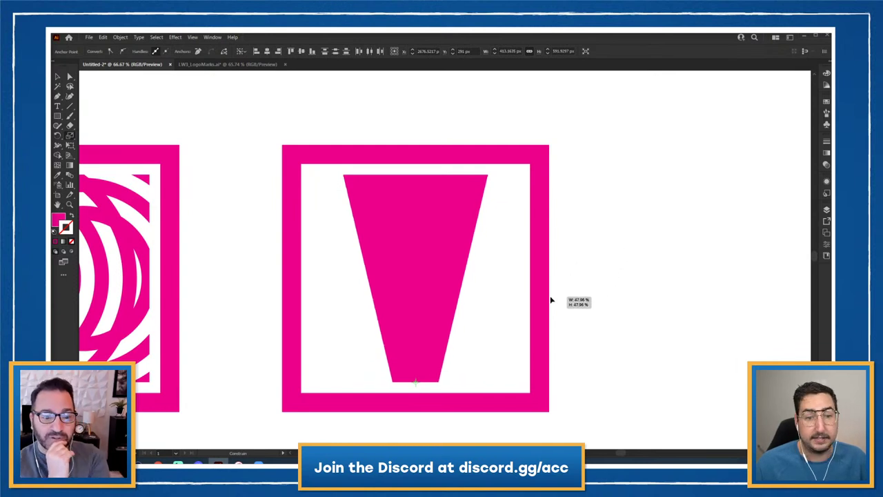
Scale the solid shape's two top corner points slightly inward horizontally and deselect the shape.
key(a)
click(344, 176)
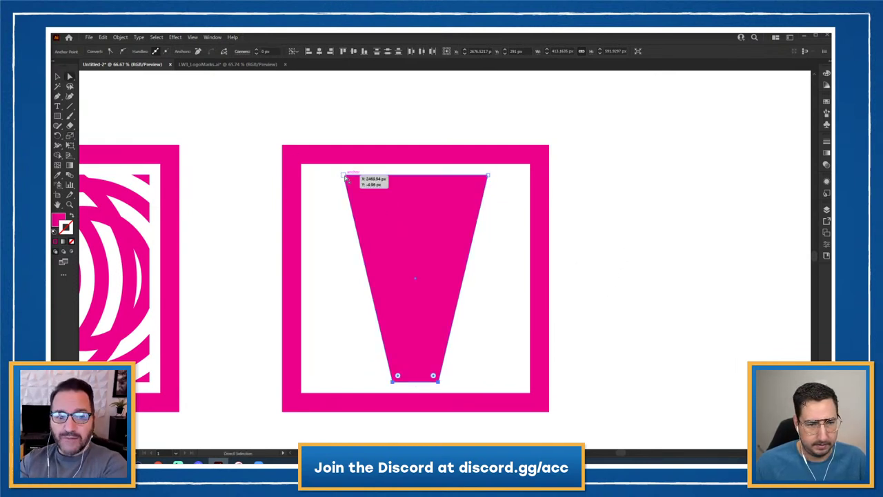
shift+click(487, 176)
key(s)
drag(591, 136, 604, 121)
key(v)
click(633, 187)
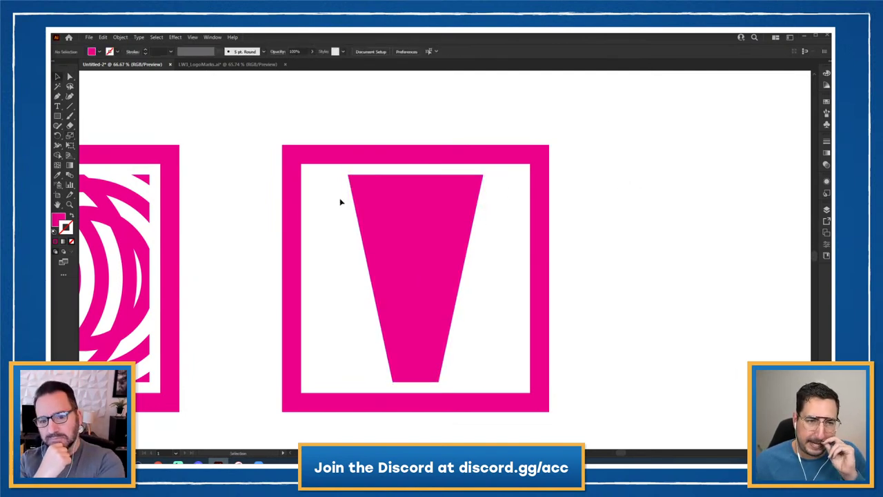
Draw an arc of about 191 by 310 px from the solid shape's top-left corner to the frame's left side and copy the frame's magenta stroke onto it.
click(70, 107)
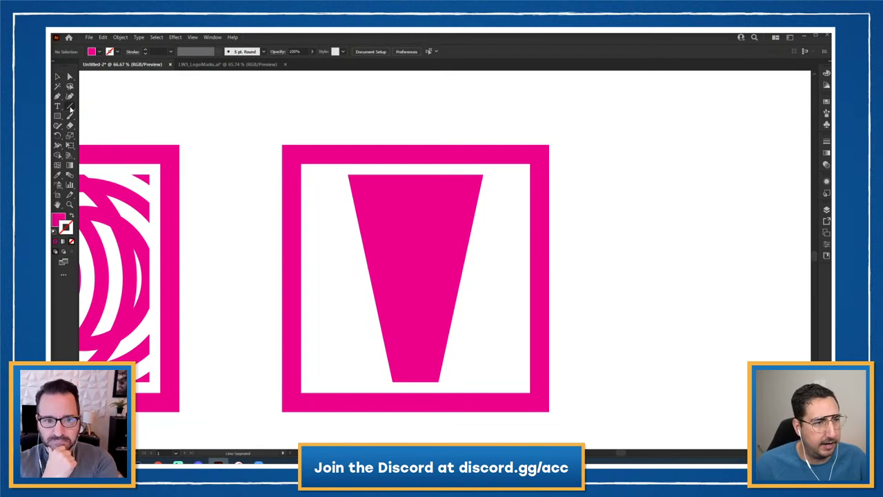
click(100, 116)
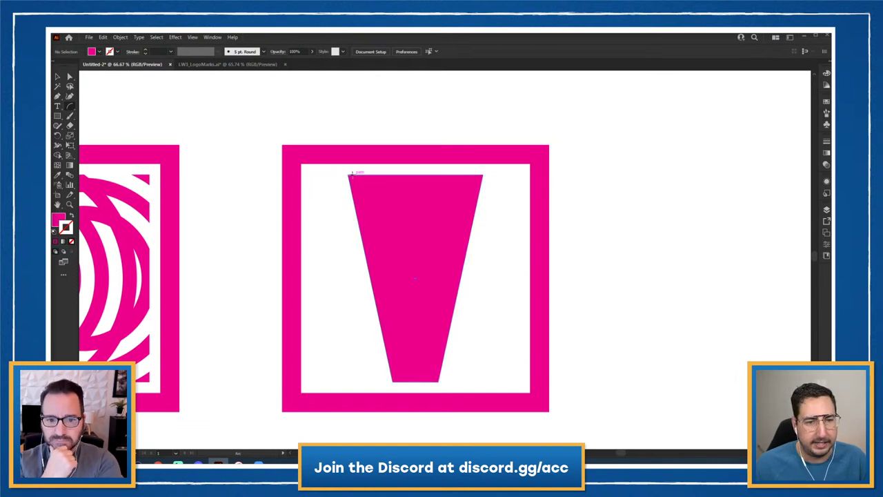
drag(358, 174, 291, 283)
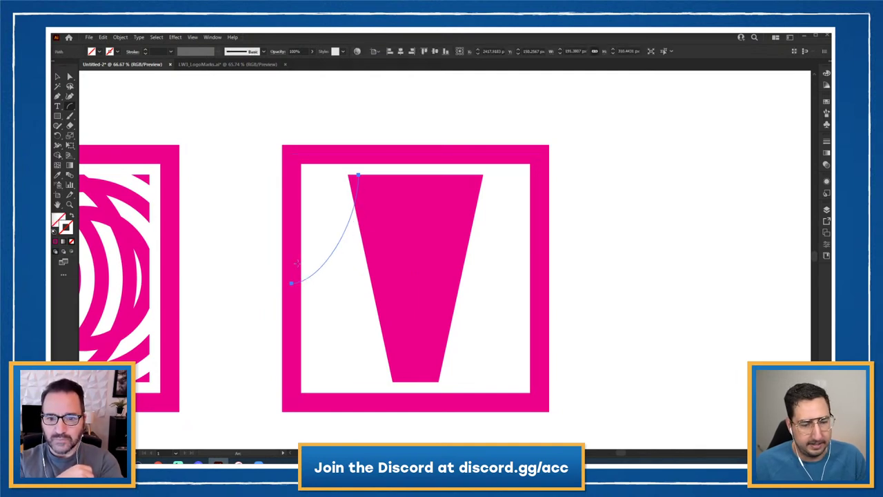
key(i)
click(292, 158)
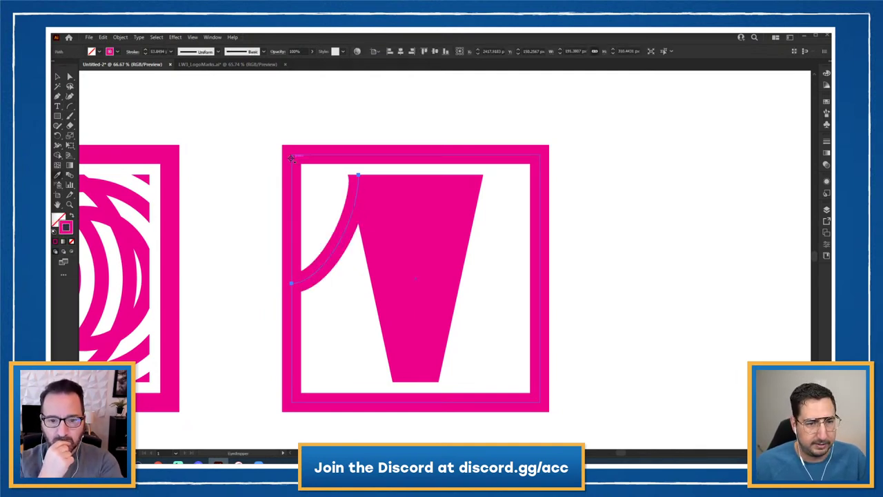
Nudge the arc's top end point left so its stroke edge lines up with the solid shape's top-left corner.
key(a)
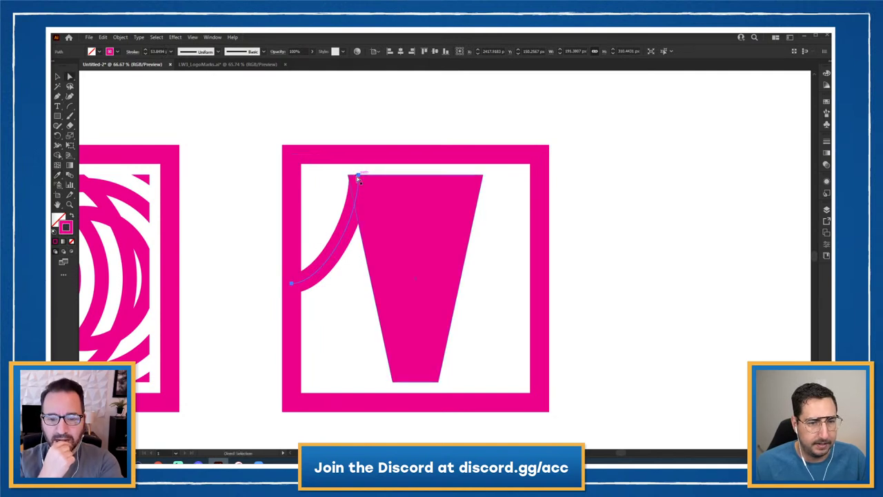
click(358, 176)
key(Left)
key(Left)
key(Left)
key(Left)
key(Left)
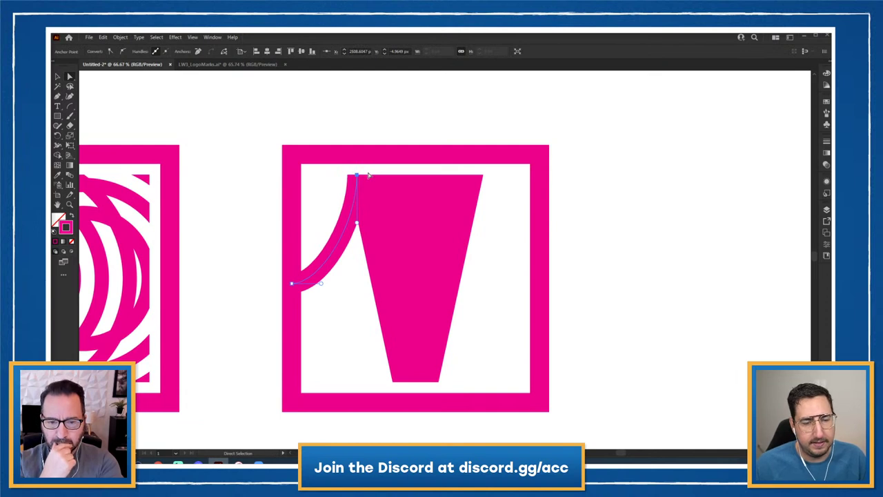
drag(357, 176, 359, 157)
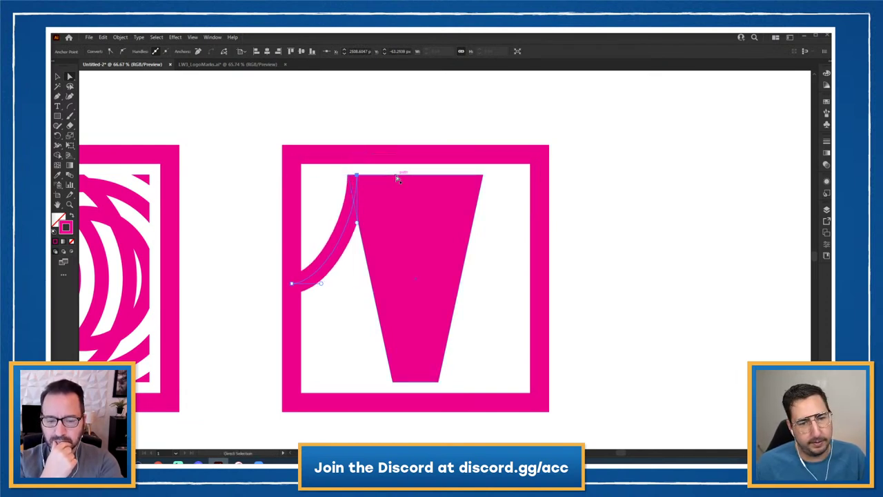
Draw a second arc of about 258 by 346 px below the first, from inside the solid shape to the frame's left side.
click(410, 121)
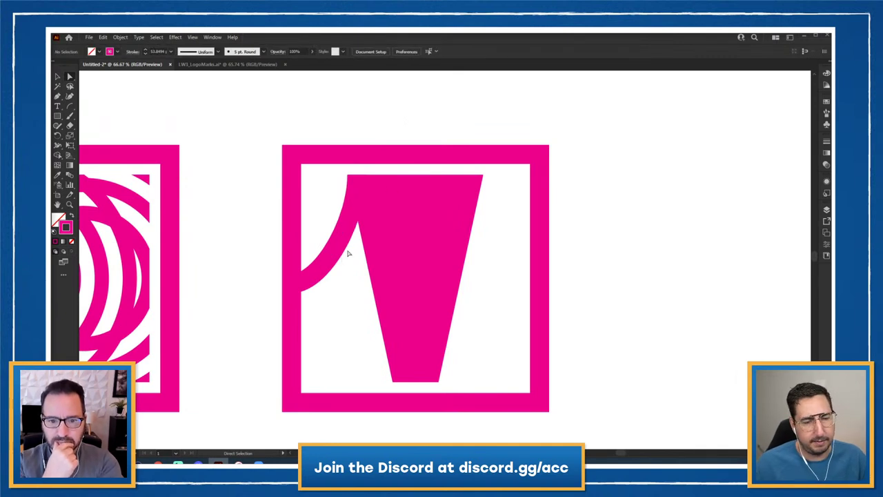
click(72, 105)
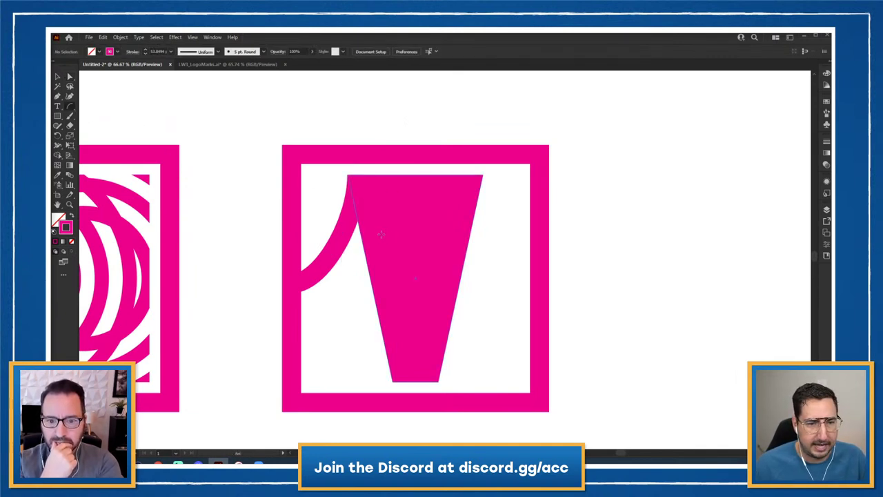
drag(381, 241, 292, 360)
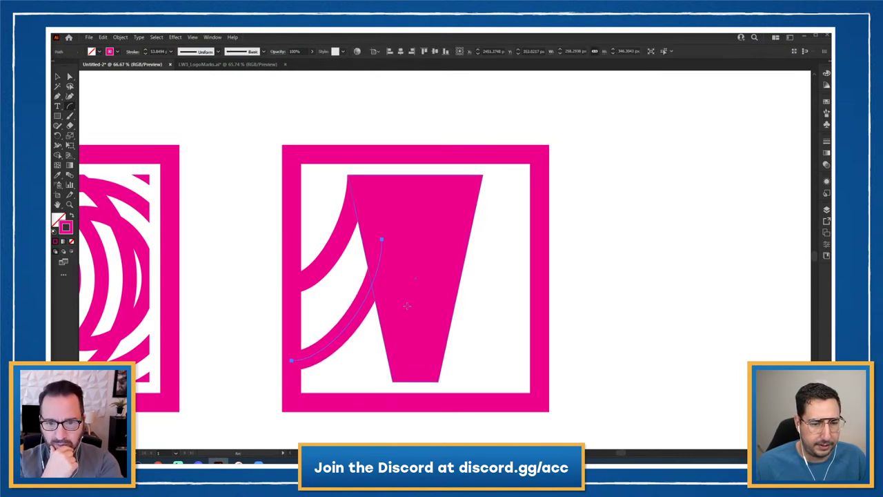
Draw a third arc of about 260 by 254 px down to the frame's bottom edge and lower its upper end point about 60 px.
drag(406, 314, 314, 402)
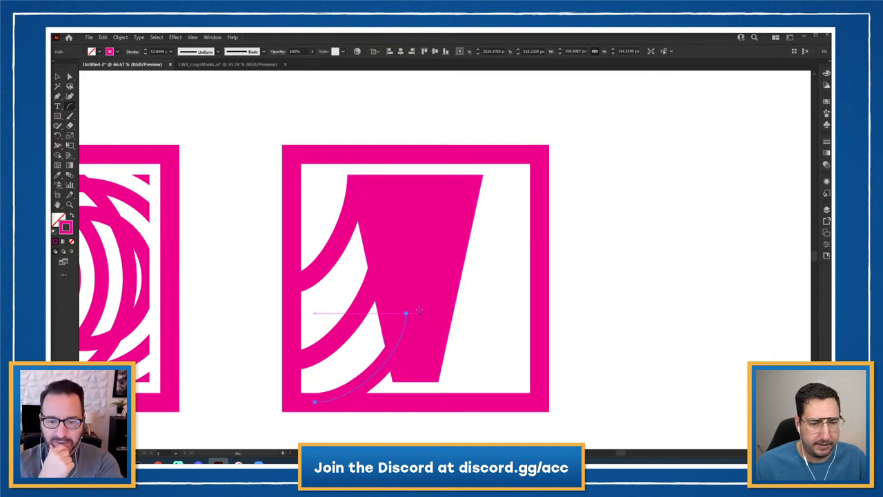
key(a)
click(406, 314)
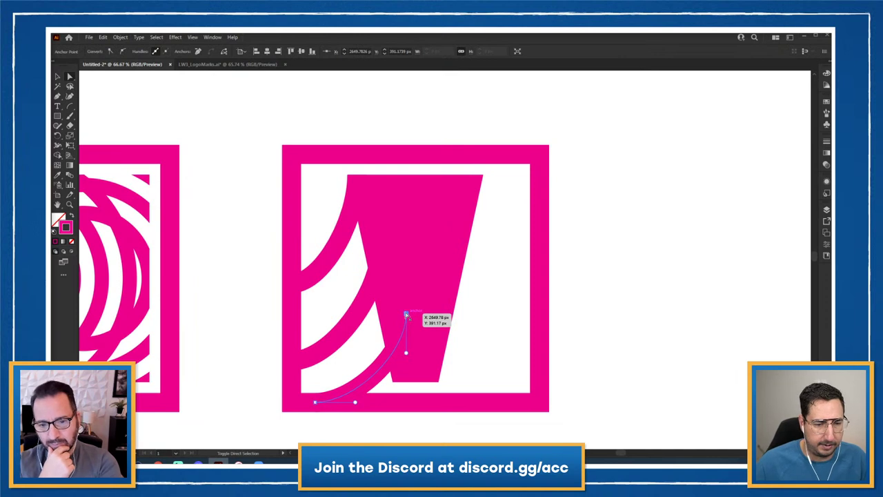
key(shift+Down)
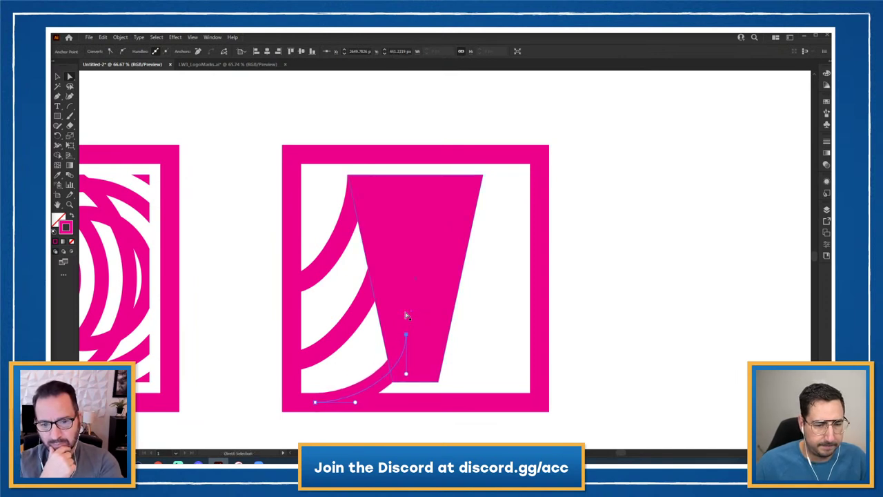
key(v)
click(569, 273)
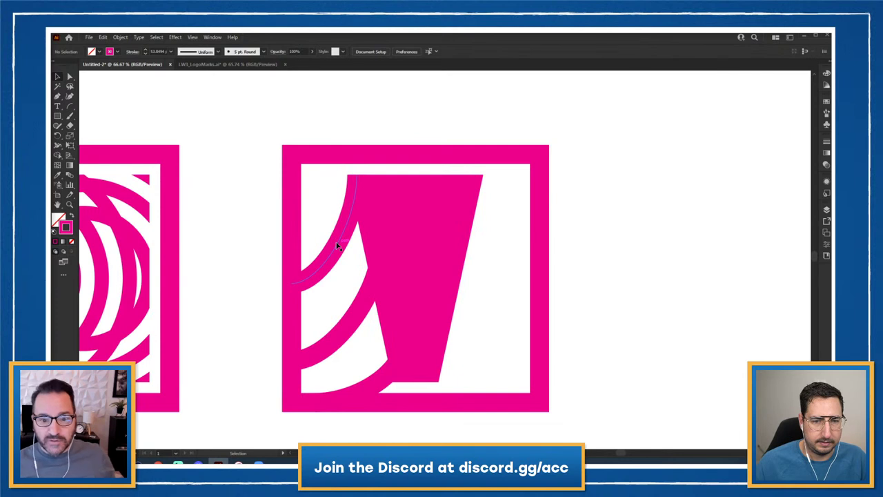
Move the left end points of the upper two arcs about 50 px right and 50 px up, clear of the frame.
key(a)
click(292, 283)
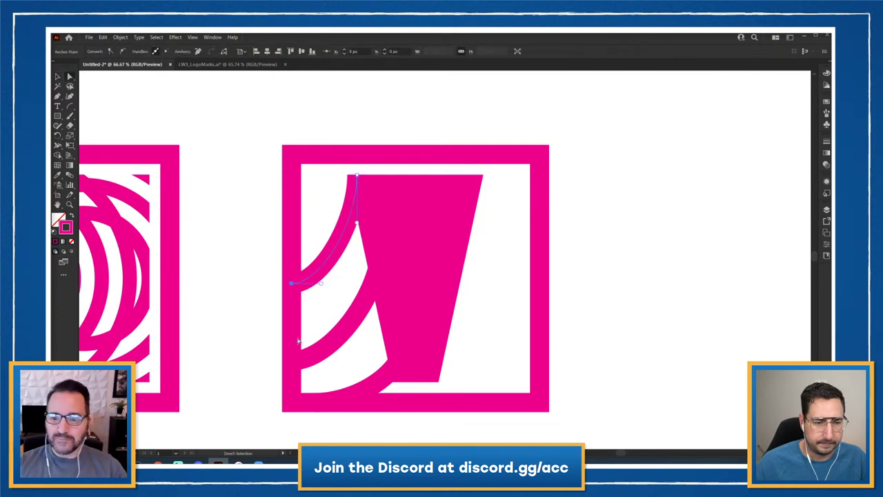
shift+click(292, 360)
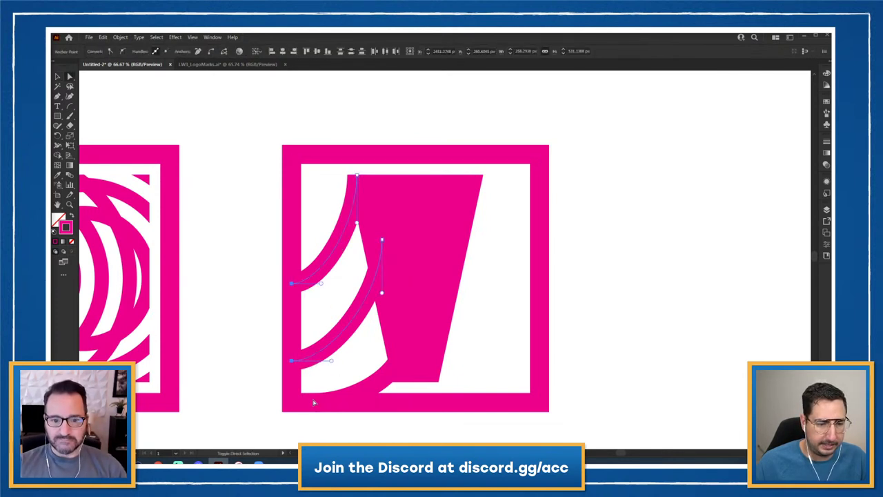
key(Right)
key(Right)
key(Right)
key(Right)
key(Right)
key(Right)
key(Right)
key(Right)
key(Right)
key(Right)
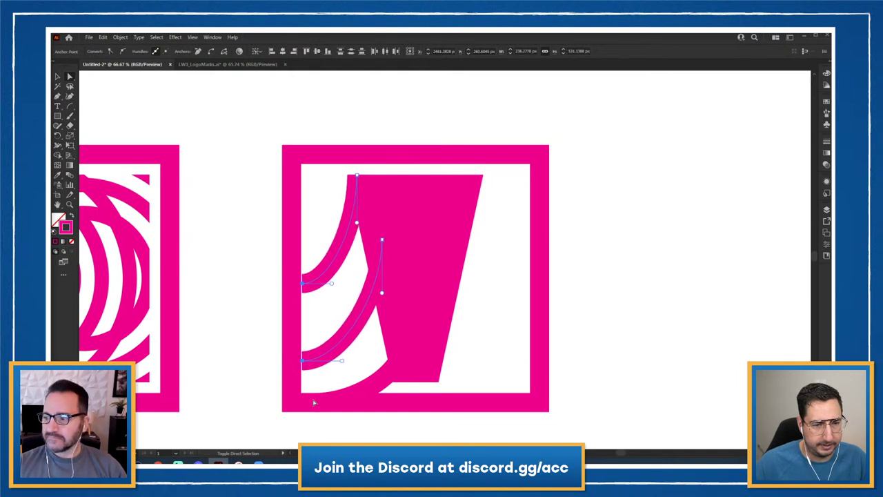
key(Right)
key(Right)
key(Right)
key(Right)
key(Right)
key(Up)
key(Up)
key(Up)
key(Up)
key(Up)
key(Up)
key(Up)
key(Up)
key(Up)
key(Up)
key(Up)
key(Up)
key(Up)
key(Up)
key(Up)
key(Up)
key(Up)
key(Up)
key(Up)
key(Up)
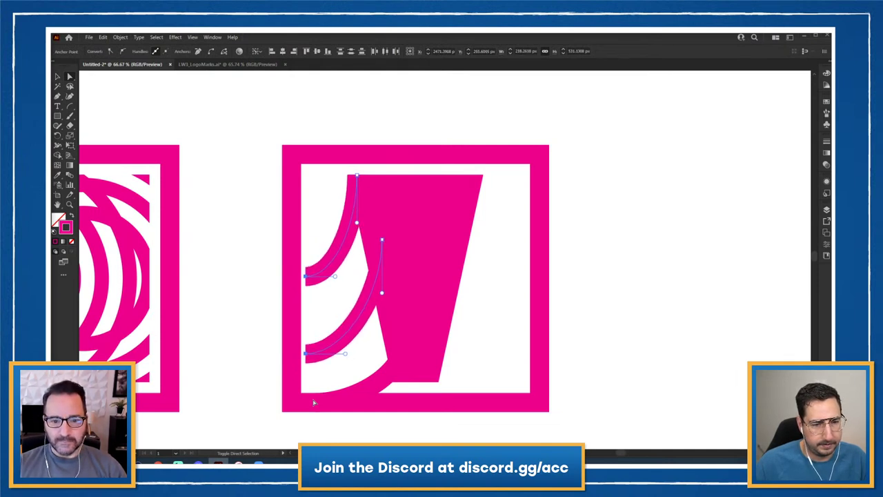
key(Up)
key(Up)
key(Up)
key(Up)
key(Up)
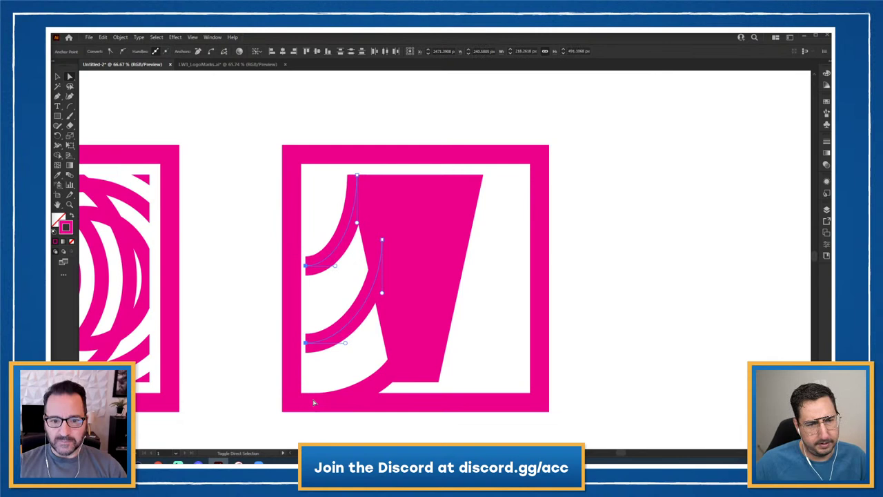
key(shift+Right)
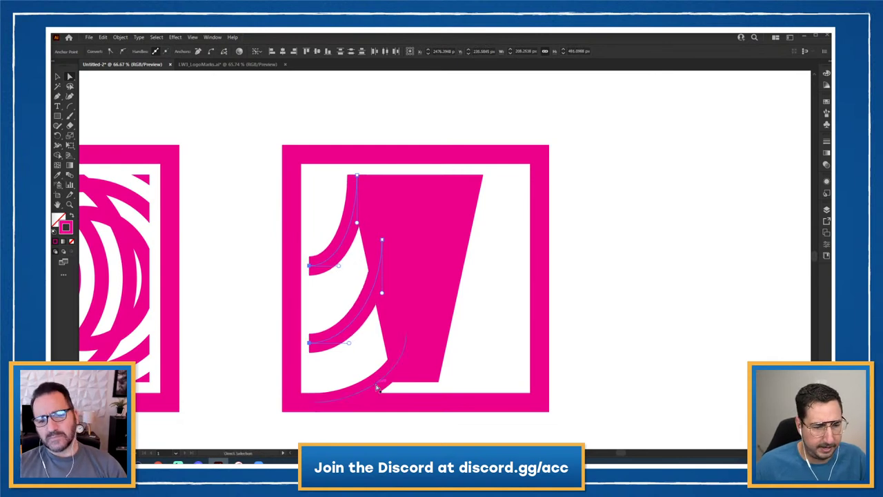
Try repositioning the third arc's left end point vertically, and delete that arc.
click(365, 388)
click(315, 403)
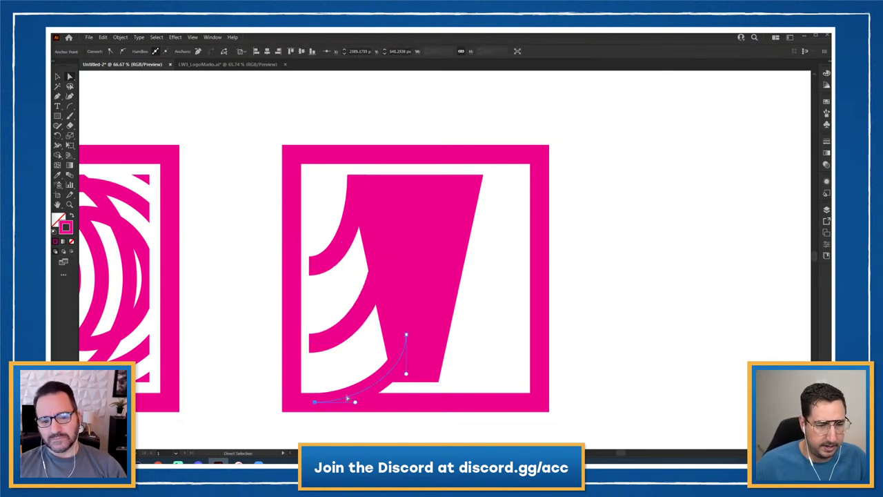
key(Up)
key(Up)
key(Up)
key(Up)
key(Up)
key(Up)
key(Up)
key(Up)
key(Up)
key(Up)
key(Up)
key(Up)
key(Up)
key(Up)
key(Up)
key(Up)
key(Up)
key(Up)
key(Up)
key(Up)
key(Up)
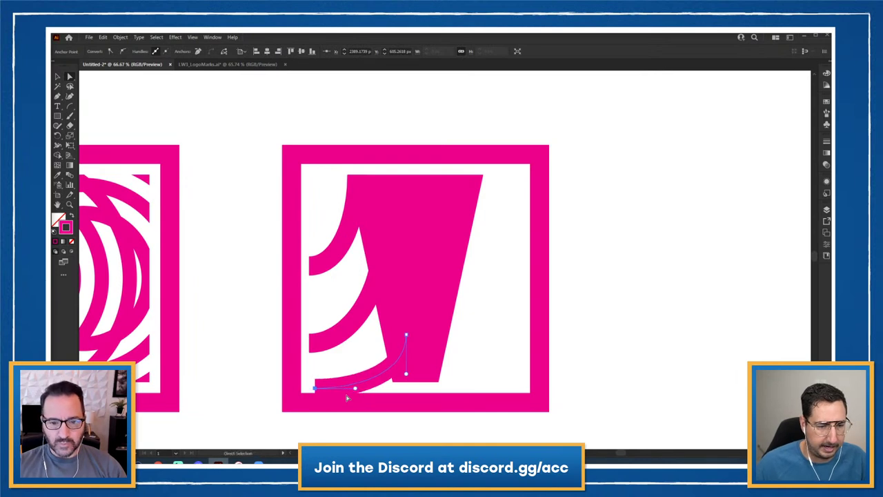
key(Down)
key(Down)
key(Down)
key(Down)
key(Down)
key(Down)
key(Down)
key(Down)
key(Down)
key(Down)
key(Down)
key(Down)
key(Down)
key(Down)
key(Down)
key(Down)
key(Down)
key(Down)
key(Down)
key(Down)
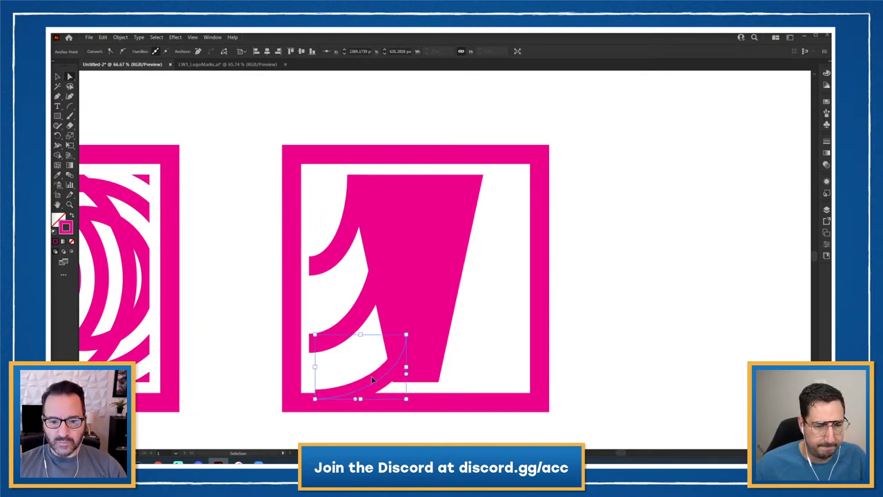
click(373, 380)
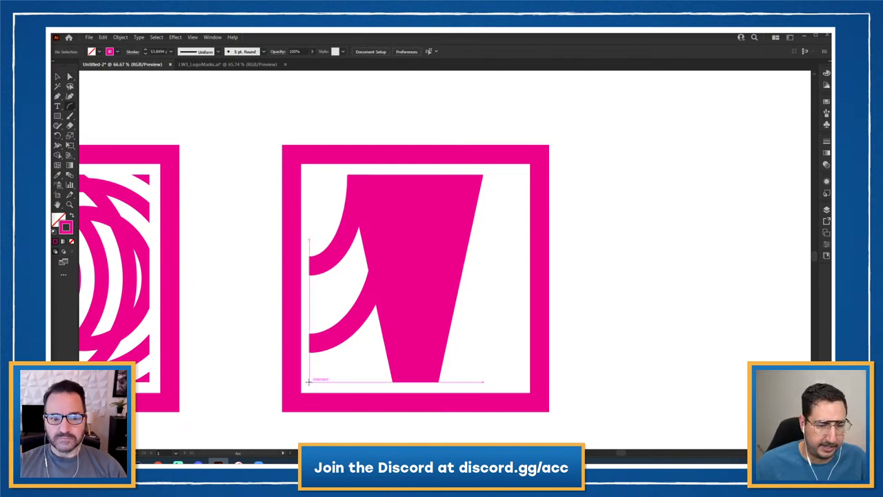
Draw a new third arc of about 266 by 190 px with its left end aligned under the others, and raise the middle arc to even the spacing.
drag(309, 381, 363, 292)
key(x)
drag(356, 374, 356, 369)
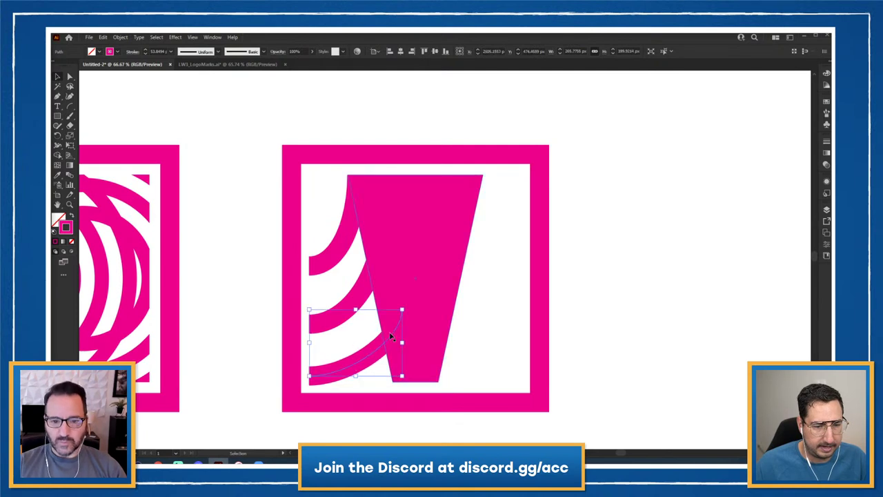
Lengthen the curve handle at the third arc's left end and raise its upper end point inside the solid shape.
key(a)
click(309, 376)
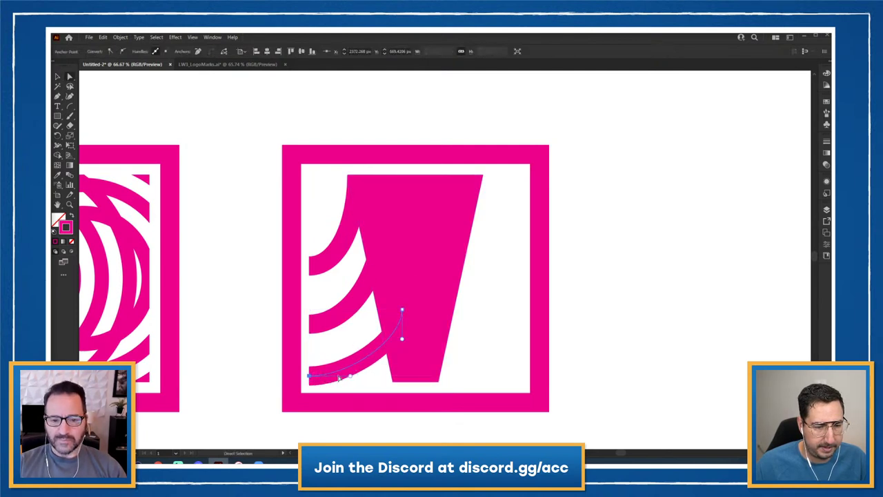
drag(350, 377, 373, 375)
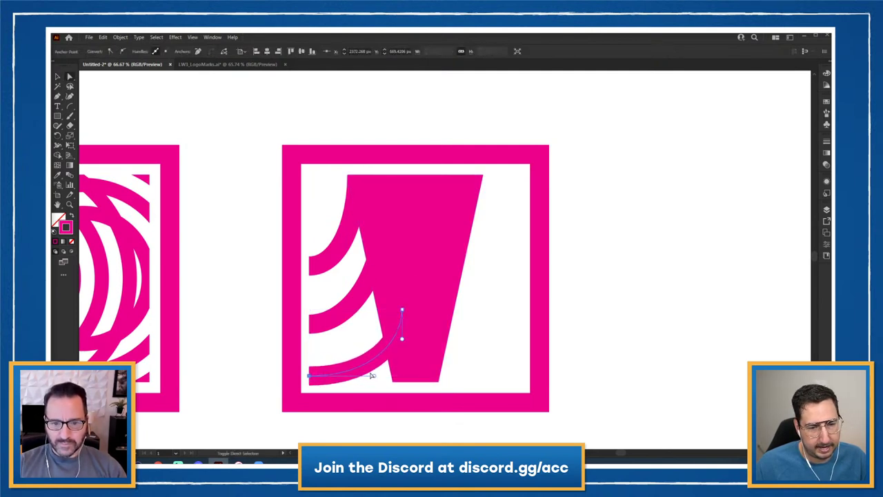
drag(405, 312, 399, 291)
key(v)
click(212, 259)
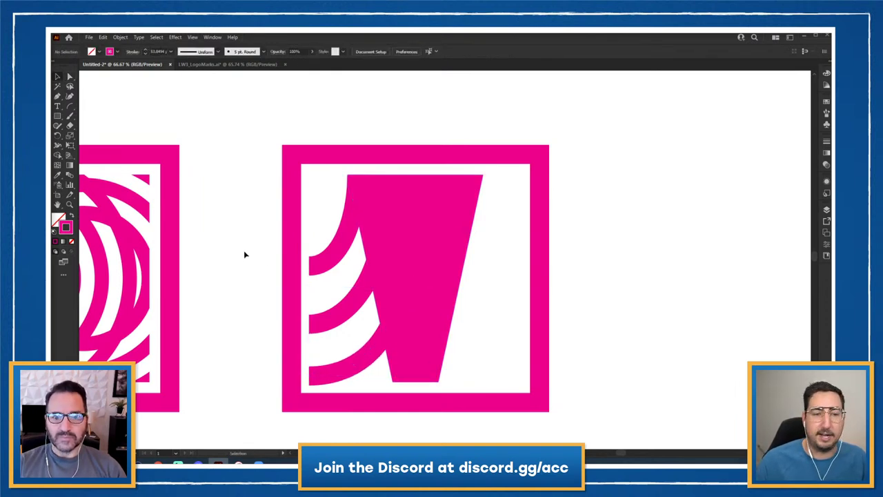
Create a mirrored copy of the three arcs across the vertical axis and place it on the opposite side of the tapered shape.
click(343, 245)
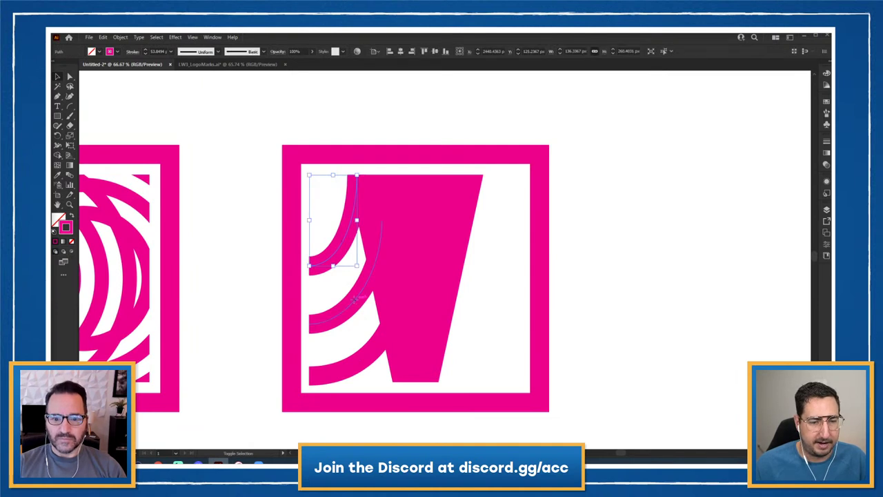
shift+click(366, 364)
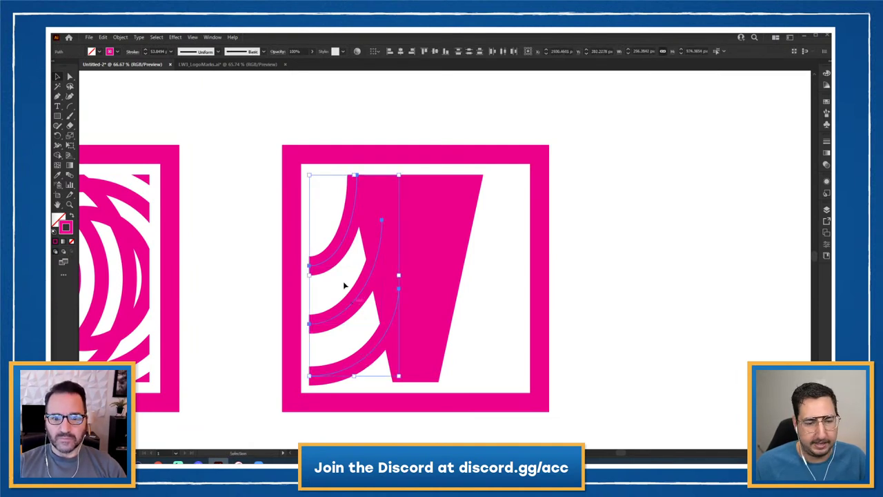
right_click(345, 285)
mouse_move(397, 397)
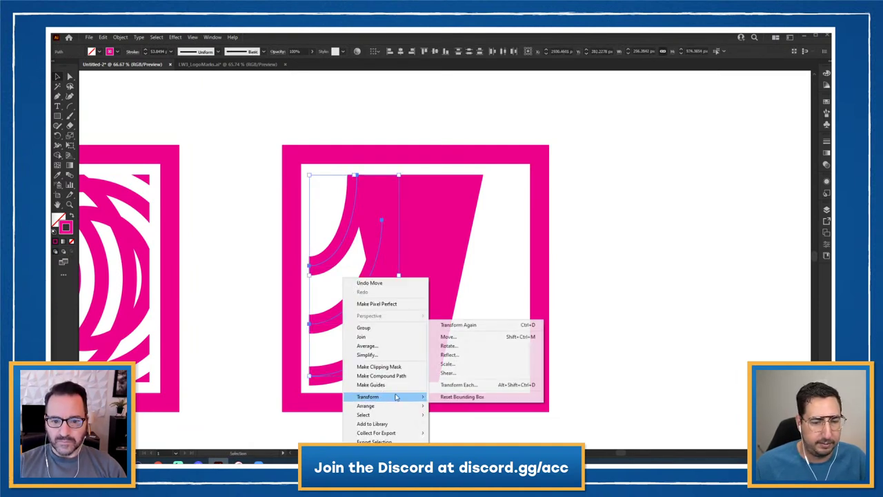
click(450, 354)
click(477, 378)
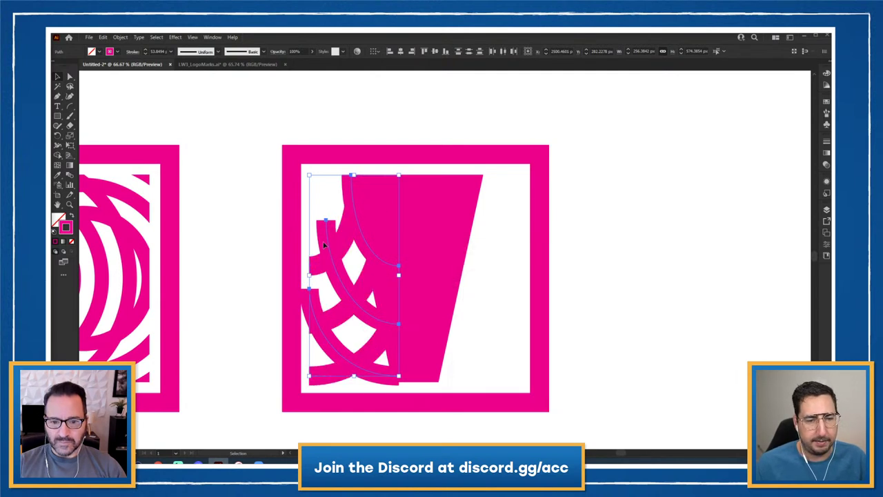
drag(329, 233, 454, 226)
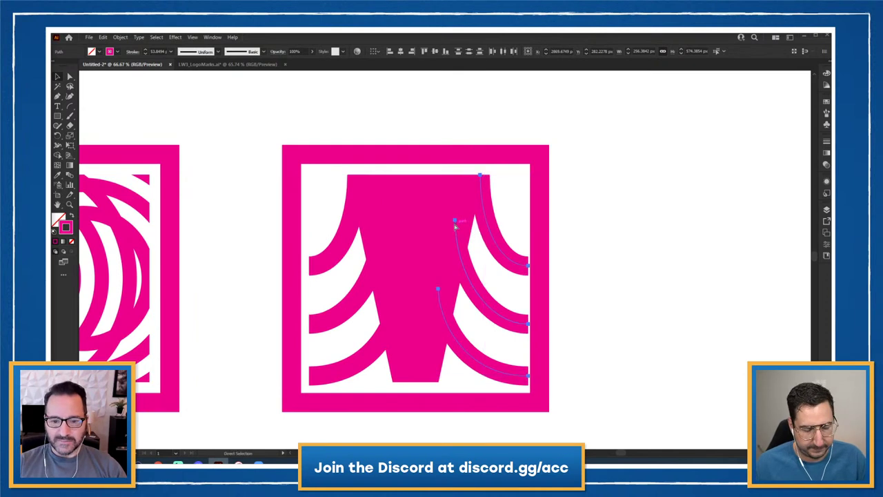
Nudge the mirrored arcs left until their outer ends sit as far from the frame as those of the original arcs.
key(ctrl+y)
key(ctrl+y)
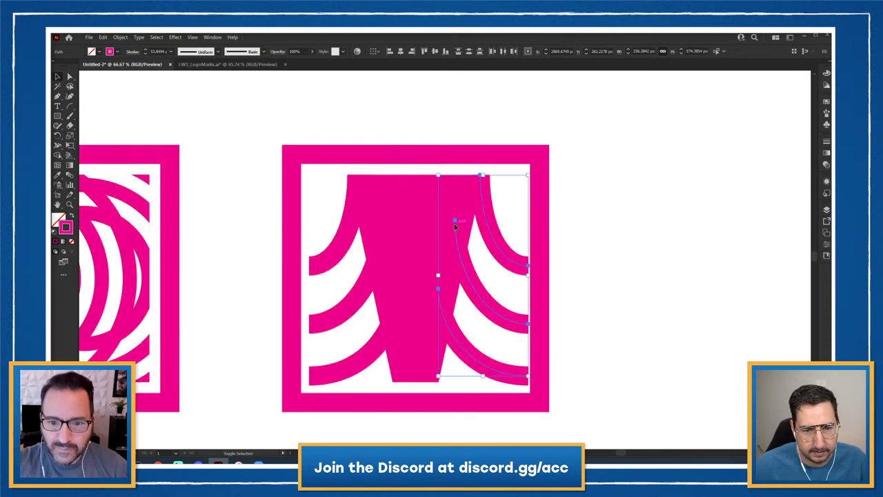
key(shift+Left)
key(shift+Left)
key(Left)
key(Left)
key(Left)
key(Left)
key(Left)
key(Left)
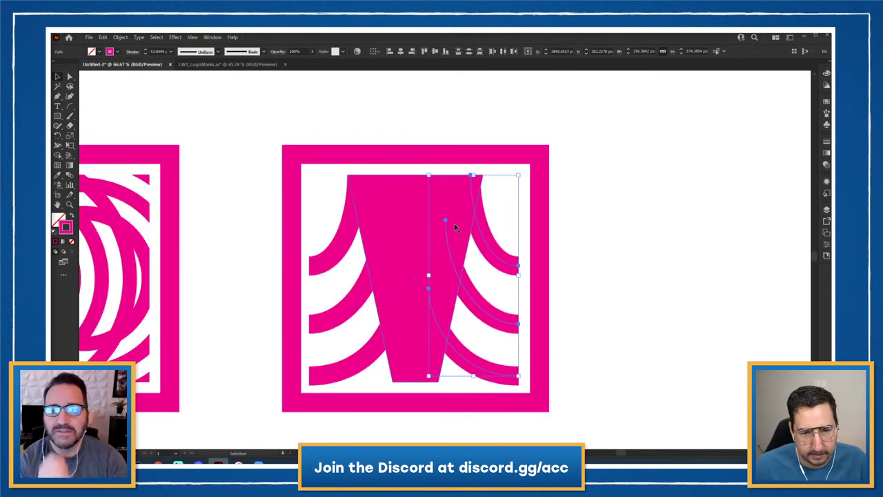
key(Right)
key(Right)
key(Right)
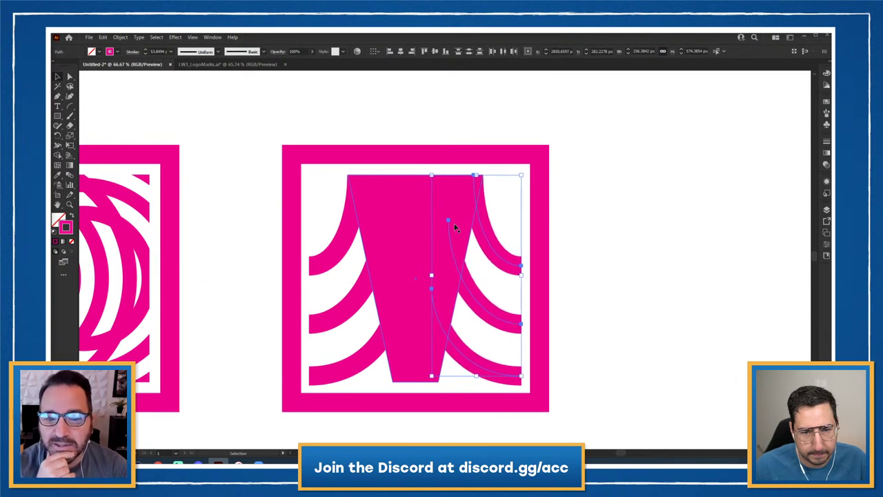
key(Left)
click(595, 252)
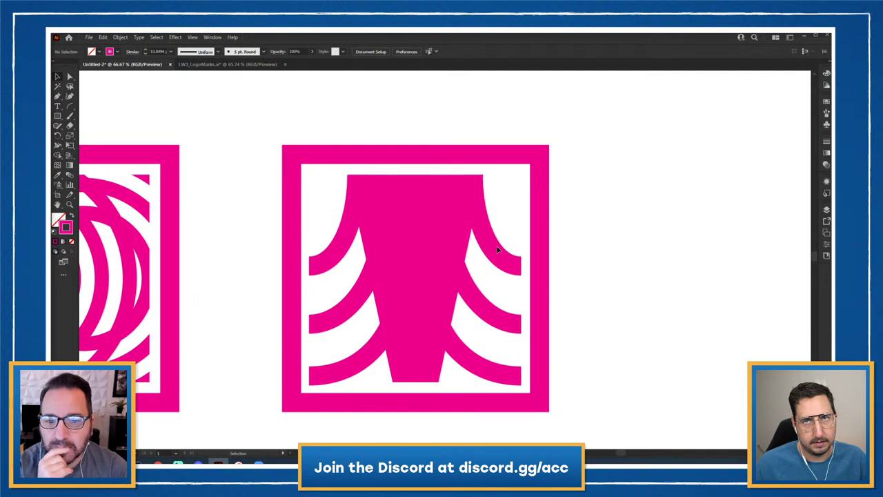
Duplicate the whole framed mark with its arcs to the right of the original.
drag(268, 120, 564, 393)
key(z)
alt+click(461, 270)
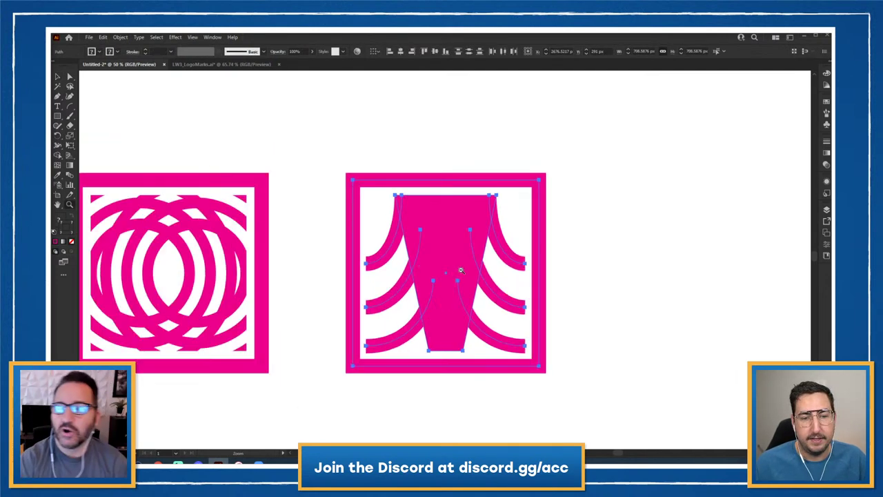
drag(461, 270, 563, 270)
key(v)
key(z)
click(602, 305)
drag(603, 305, 617, 351)
click(632, 288)
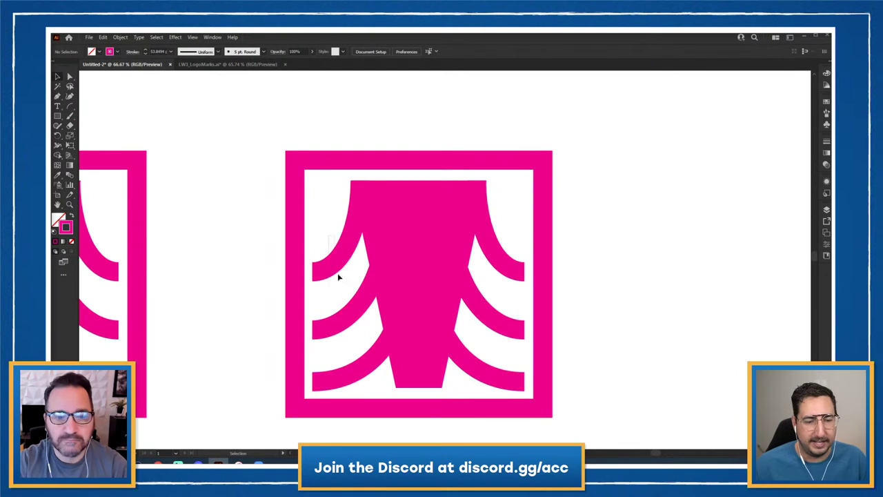
Delete the arcs on both sides of the copied mark, keeping the frame and tapered shape.
click(361, 378)
key(Delete)
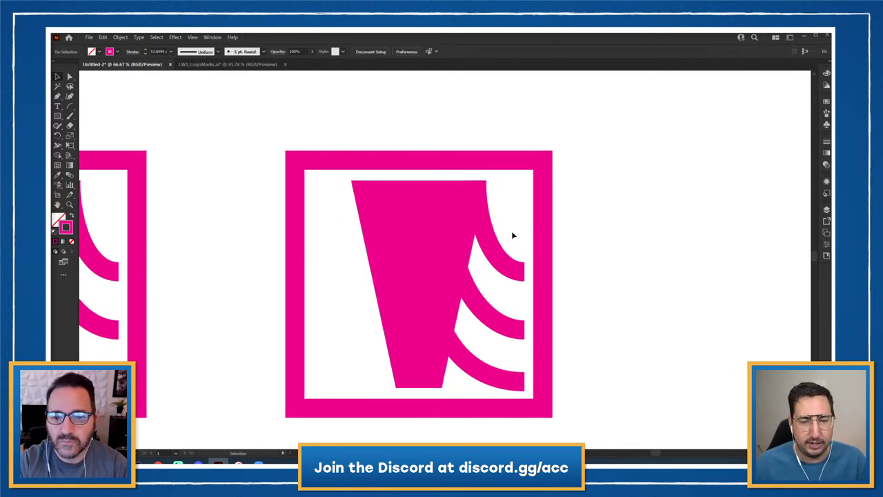
click(491, 339)
key(Delete)
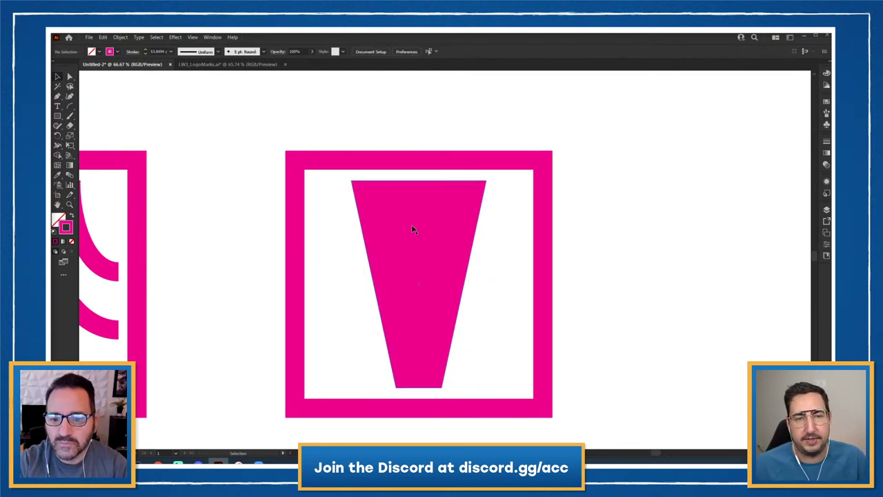
Try arcs about 354 by 306 px and 354 by 261 px from the tapered shape's top centre to the frame's left side, undoing each.
click(69, 106)
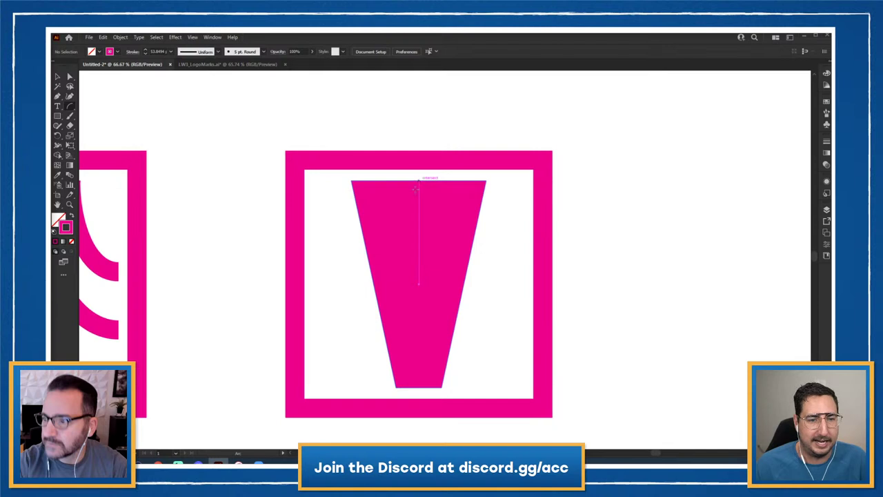
drag(418, 181, 294, 287)
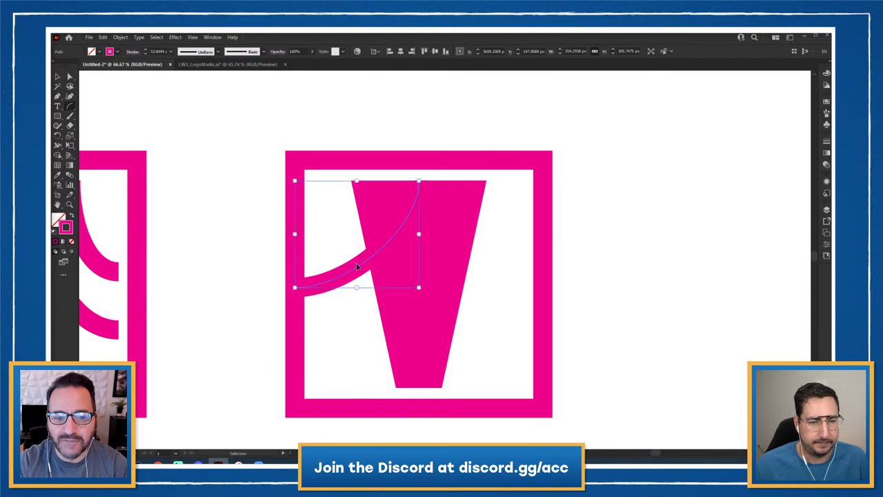
key(ctrl+z)
drag(418, 180, 295, 271)
key(Up)
key(Up)
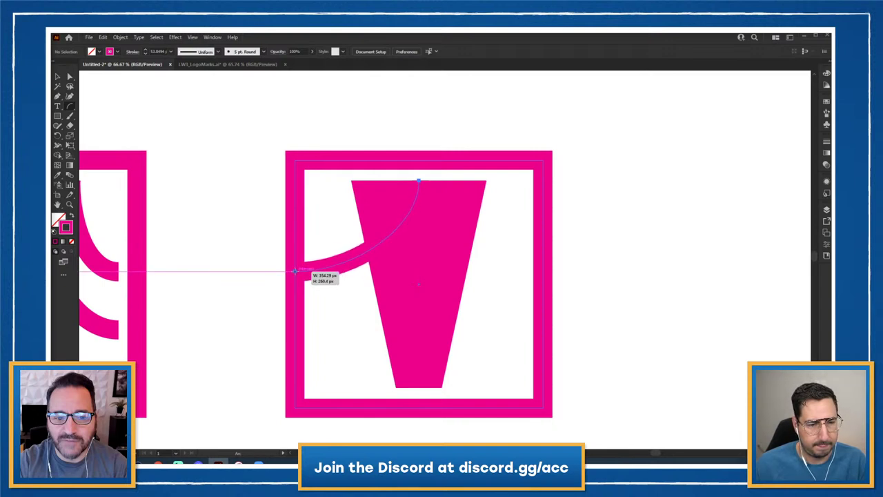
drag(294, 271, 295, 271)
key(ctrl+z)
key(p)
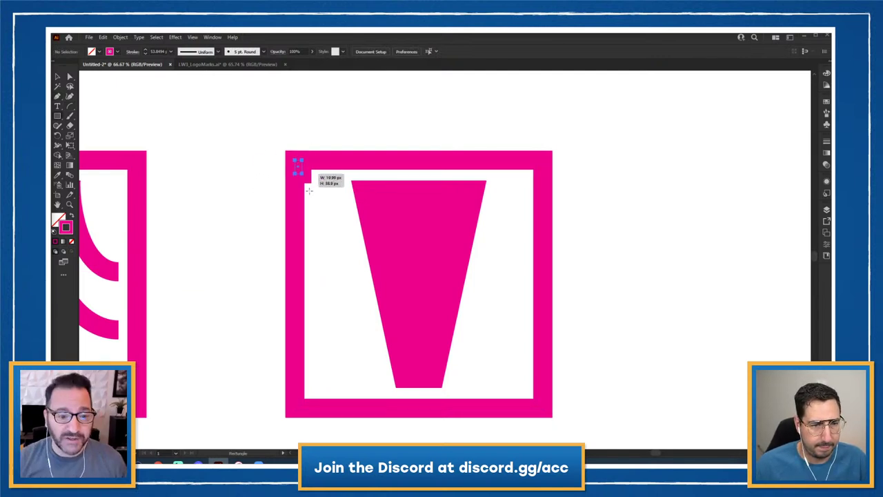
Draw a rectangle about 184 by 285 px from the frame's upper-left corner and give it a yellow fill with no stroke.
drag(295, 161, 360, 260)
key(shift+x)
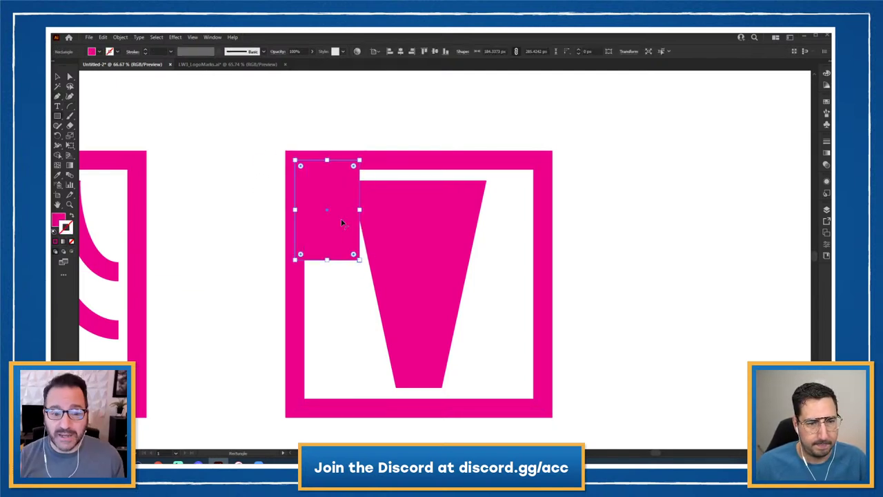
click(826, 102)
click(753, 125)
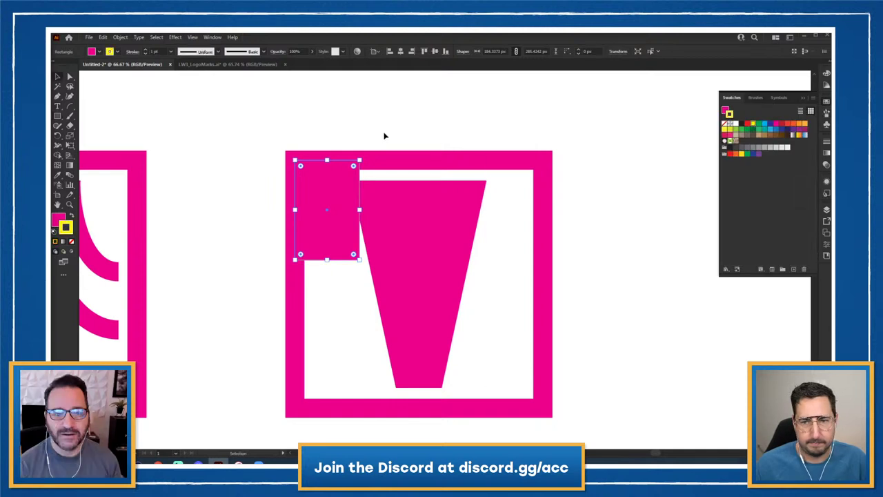
key(slash)
key(x)
key(slash)
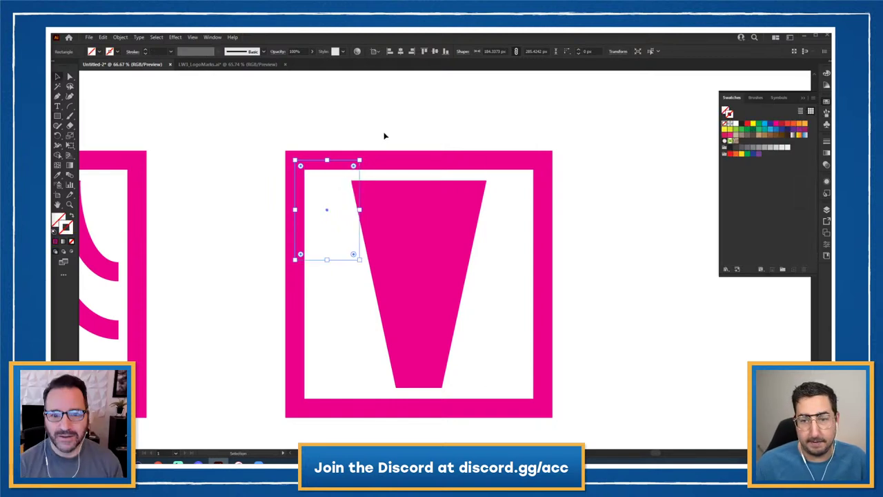
click(753, 124)
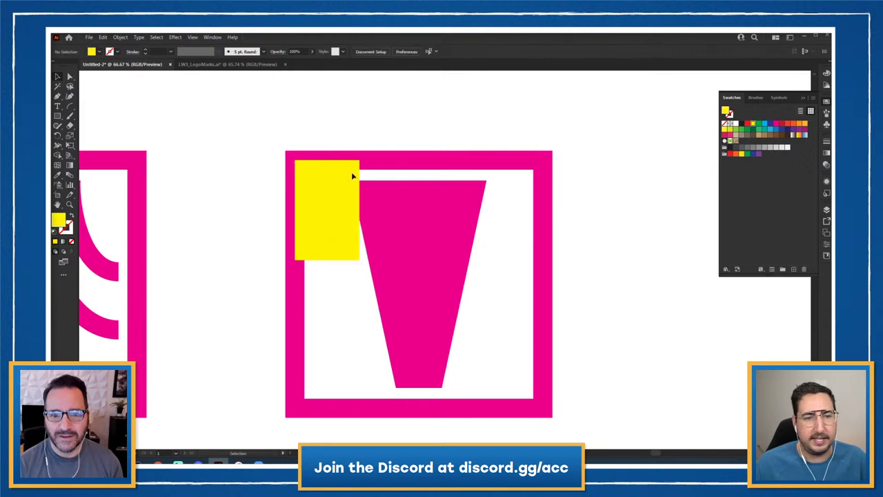
Stack two copies directly below the yellow rectangle and scale all three vertically to fit the frame's height.
drag(327, 209, 336, 299)
key(ctrl+d)
shift+click(329, 249)
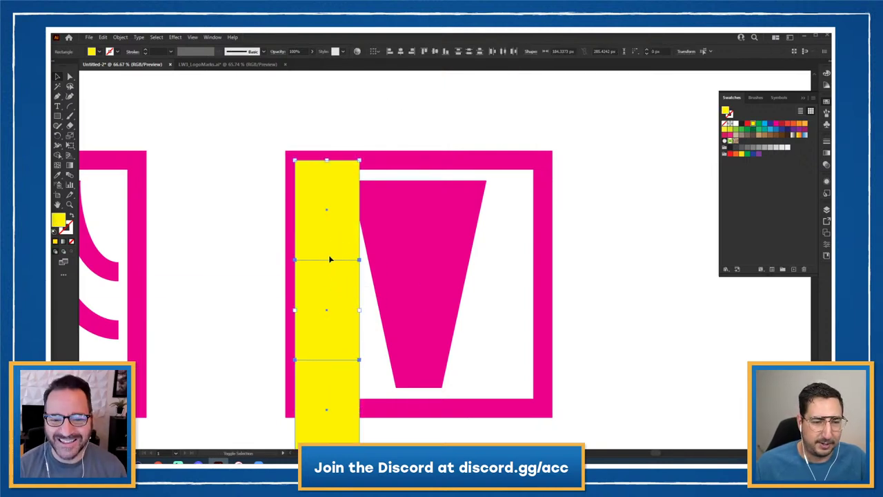
shift+click(328, 289)
drag(319, 357, 327, 276)
drag(338, 381, 365, 330)
scroll(342, 286, up, 2)
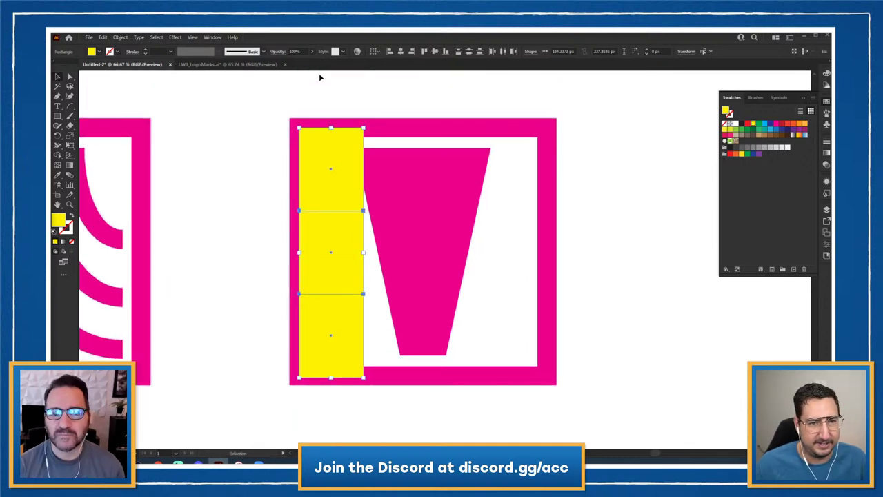
Show the rulers, place horizontal guides at the two boundaries between the yellow rectangles, and delete the rectangles.
key(ctrl+r)
drag(317, 75, 328, 211)
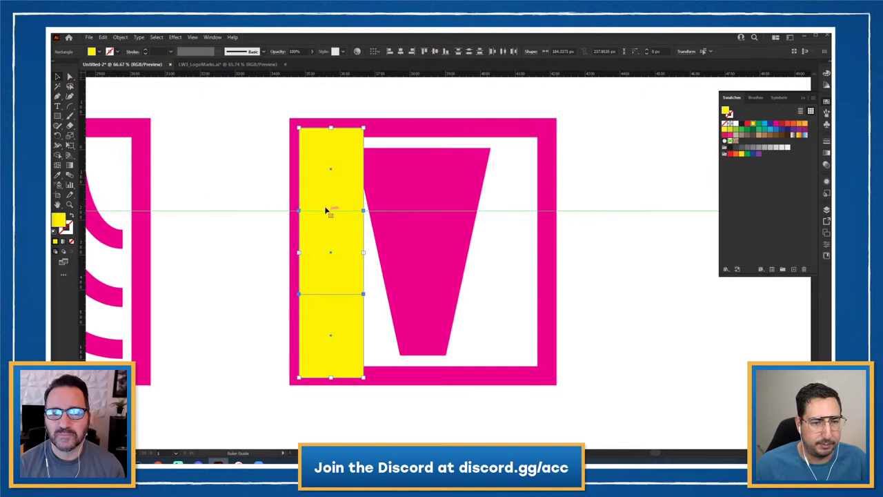
drag(327, 74, 325, 294)
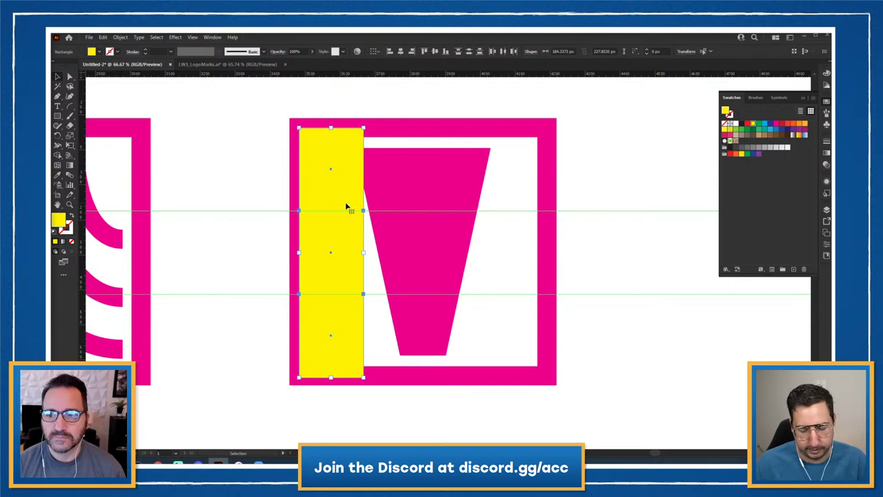
key(Delete)
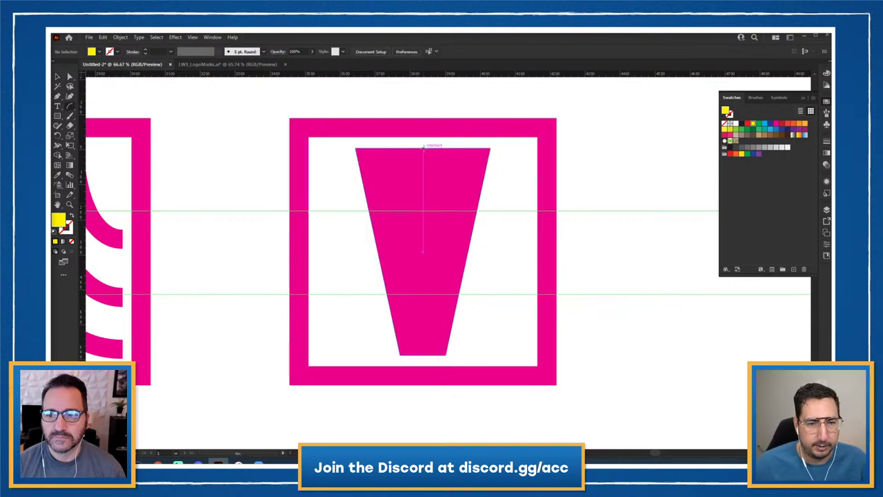
Draw an arc about 354 by 180 px from the tapered shape's top centre to the frame's left side at the upper guide, copying the frame's stroke.
drag(423, 147, 299, 208)
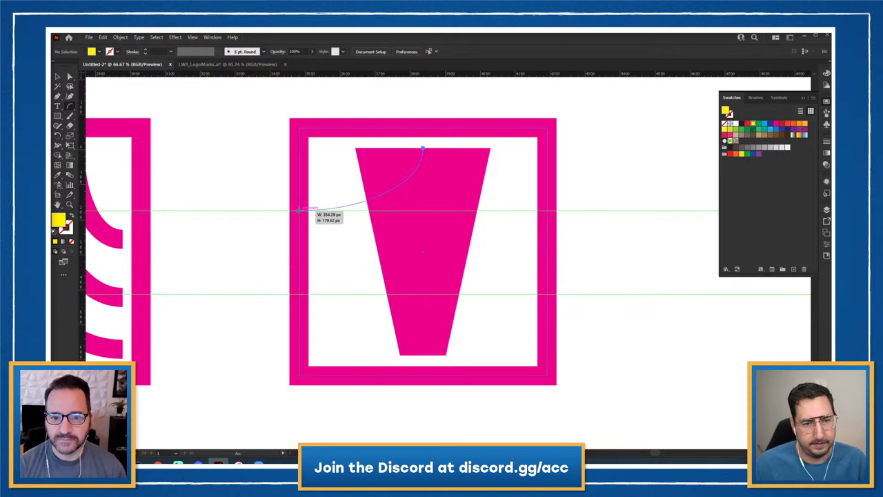
drag(298, 208, 299, 209)
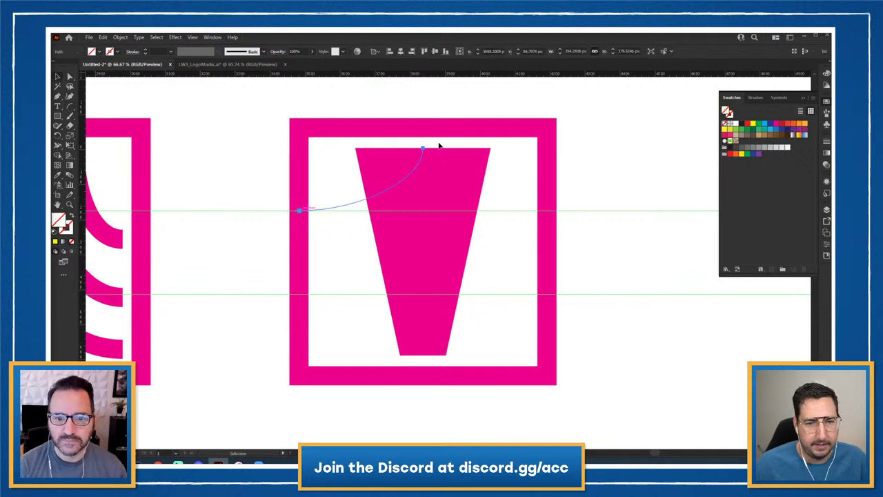
key(v)
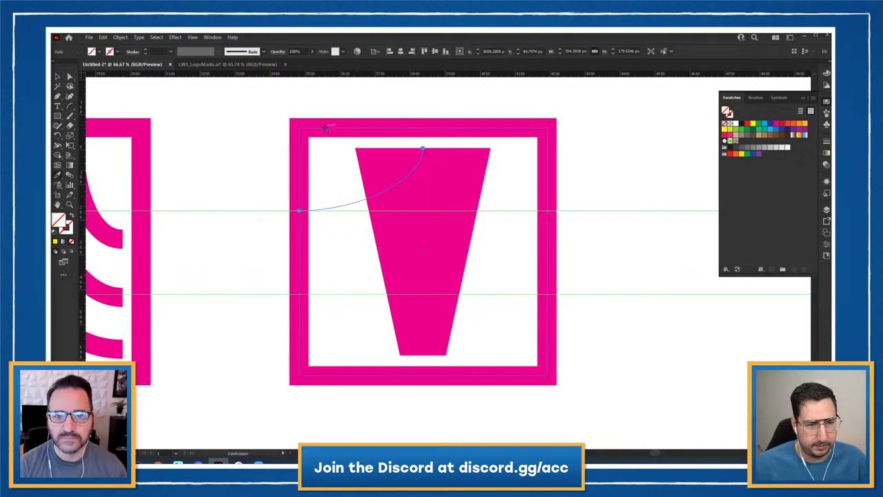
click(328, 126)
key(v)
click(400, 99)
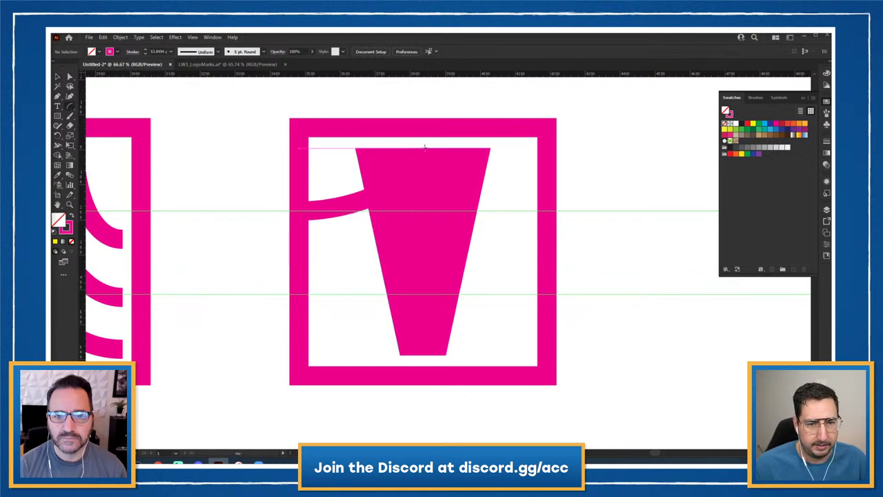
Draw two more arcs from the top centre, about 354 by 417 px to the lower guide and 354 by 650 px to the frame's lower-left corner.
drag(424, 147, 299, 293)
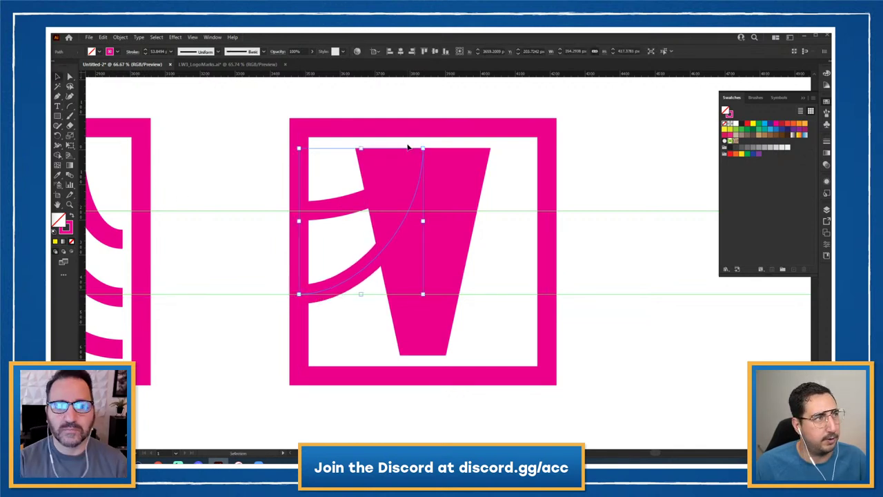
ctrl+click(405, 144)
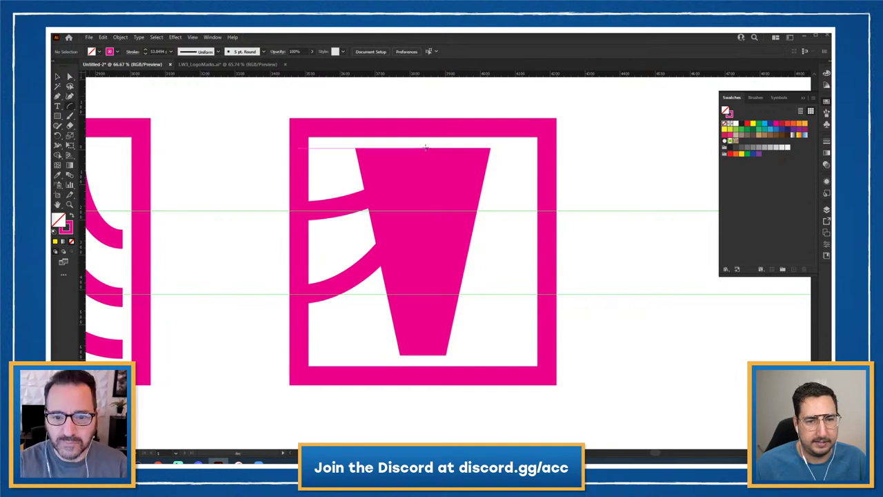
drag(423, 147, 299, 375)
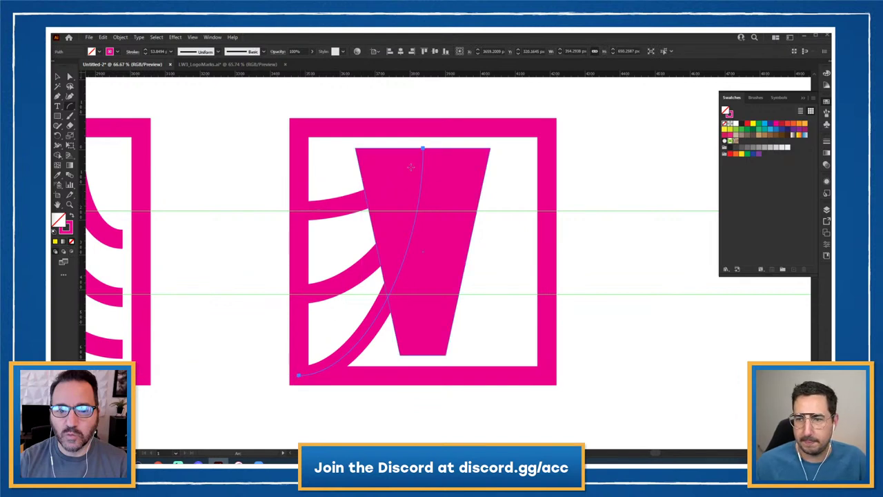
key(v)
click(387, 95)
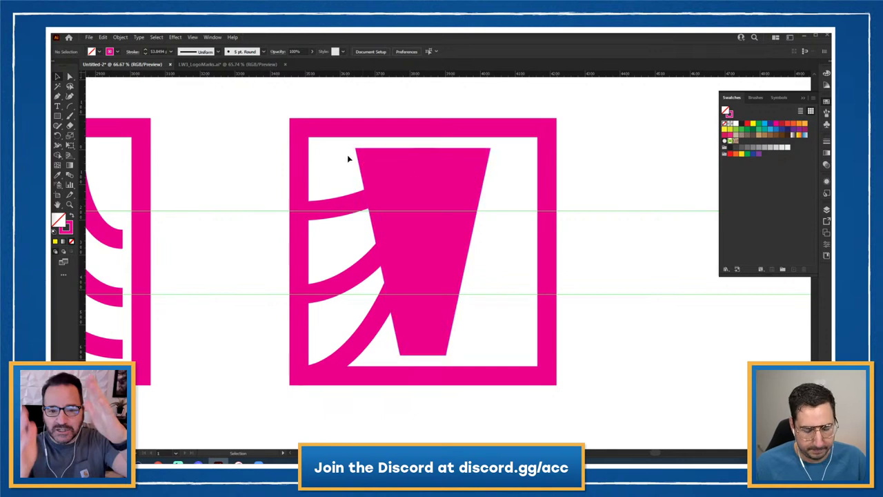
scroll(347, 159, right, 3)
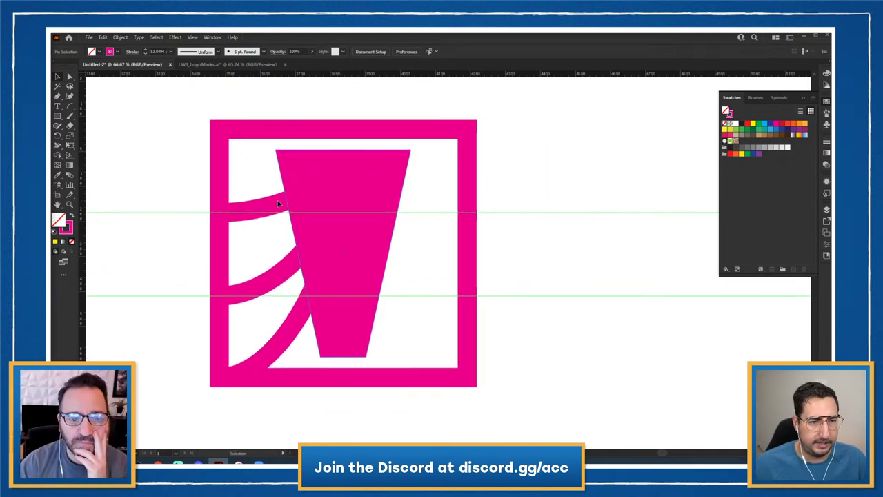
Duplicate the three pink arcs in place and give the copies a white stroke.
click(273, 228)
shift+click(275, 296)
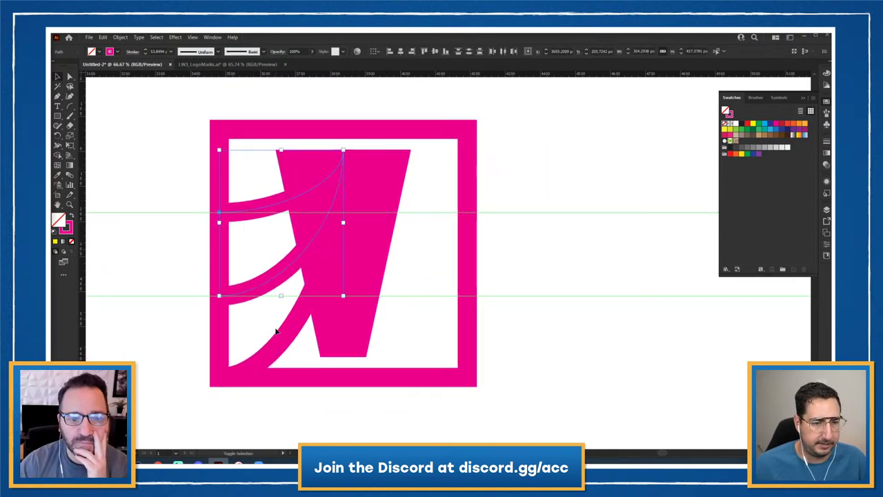
shift+click(299, 355)
click(102, 36)
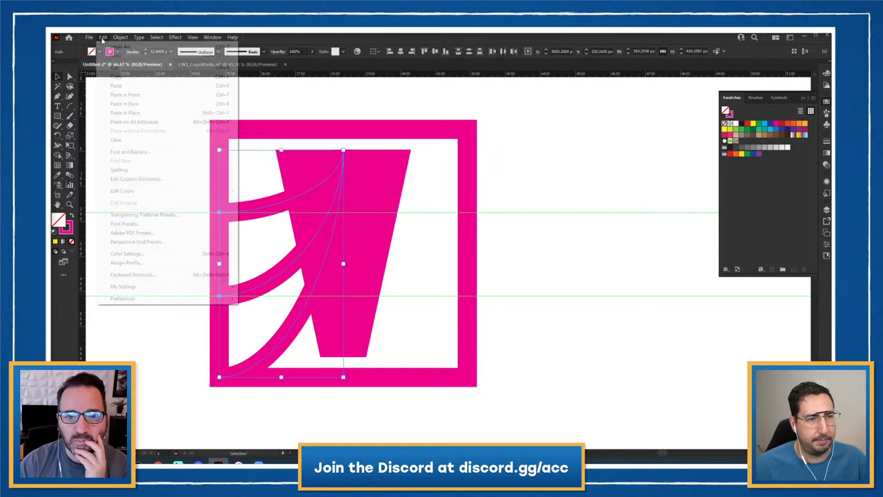
click(134, 113)
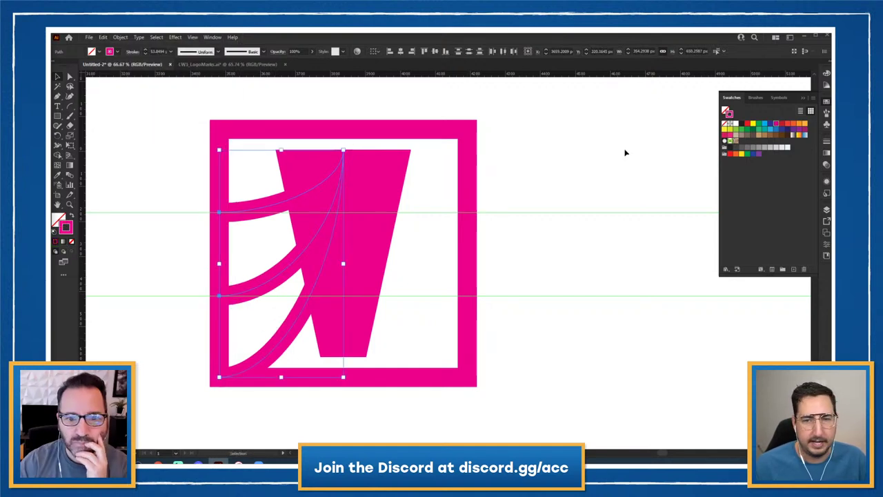
key(x)
click(736, 128)
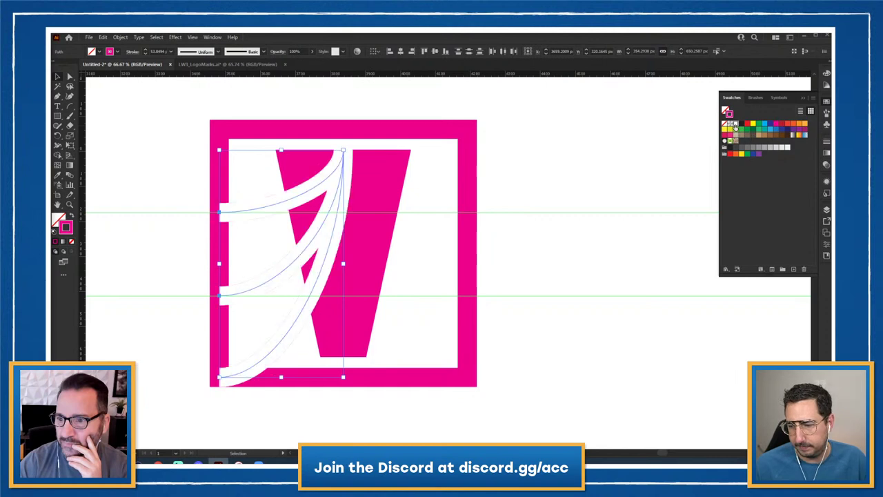
Bring the tapered shape to the front and use it as a clipping mask for the three white arcs.
key(ctrl+shift+a)
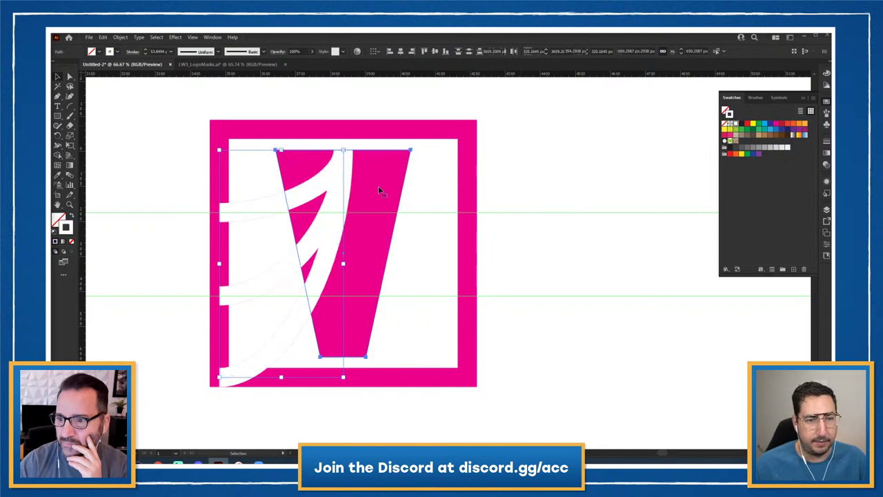
click(376, 180)
key(ctrl+shift+bracketright)
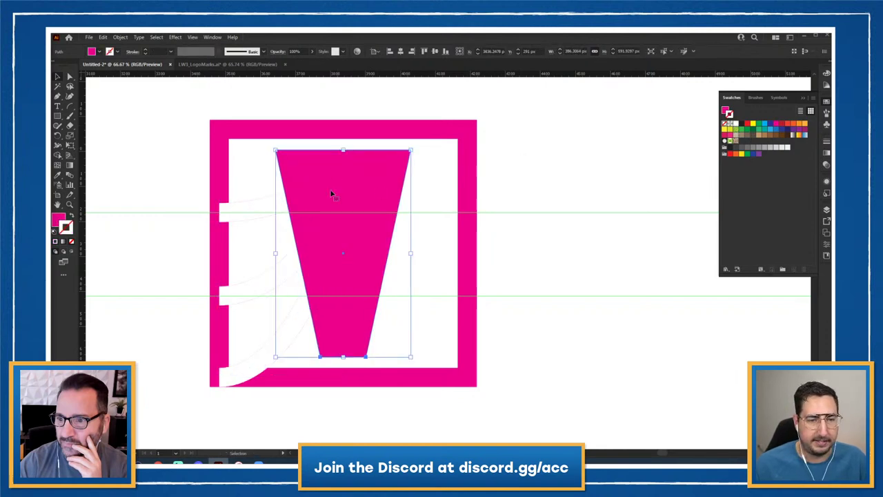
shift+click(252, 210)
shift+click(265, 285)
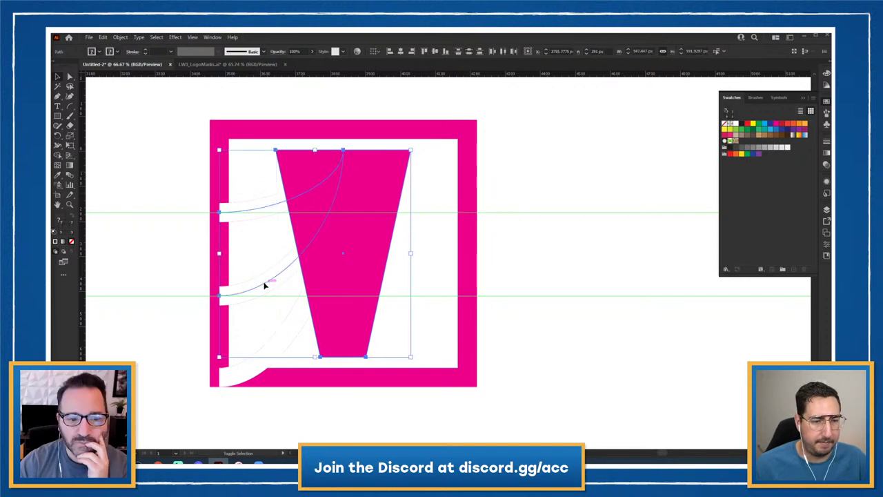
shift+click(290, 329)
right_click(291, 317)
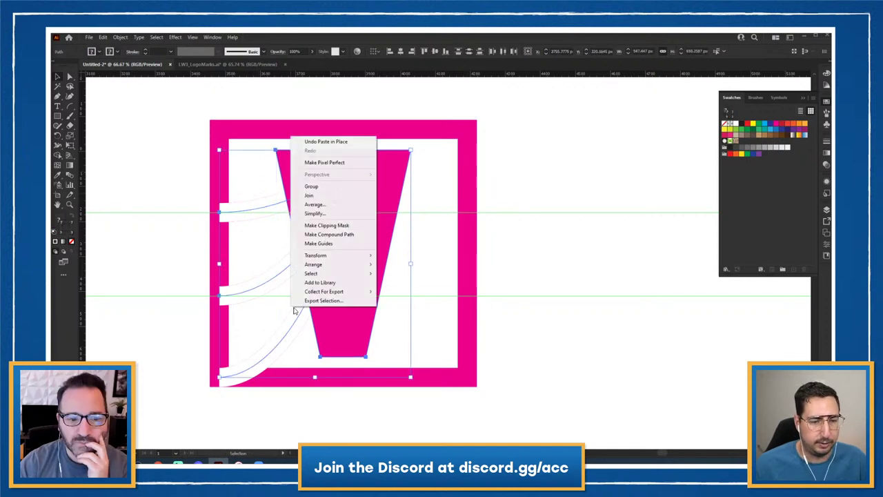
click(334, 228)
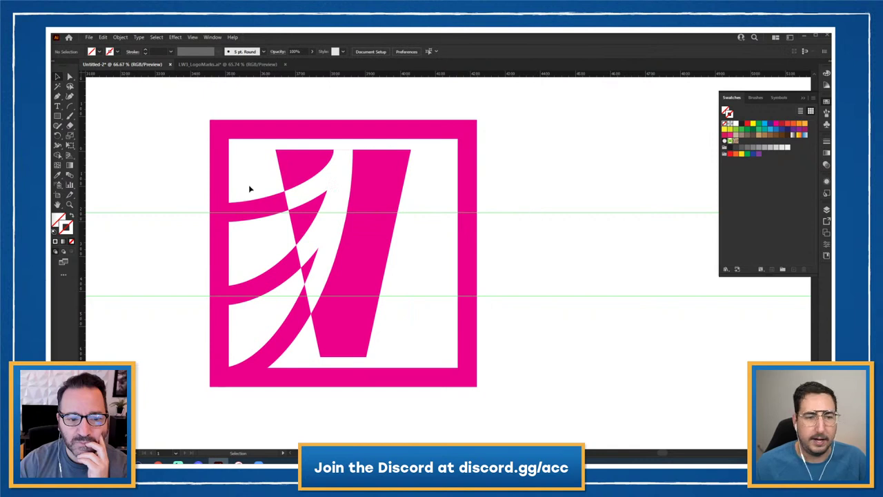
click(277, 294)
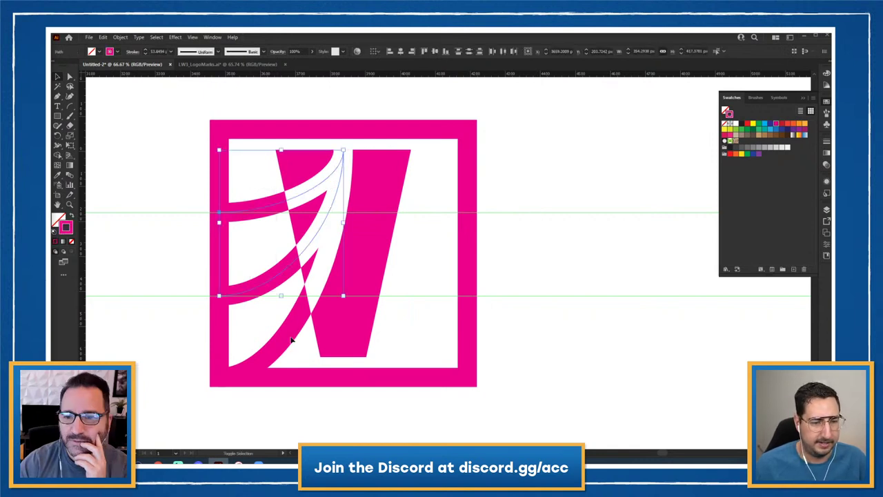
shift+click(323, 223)
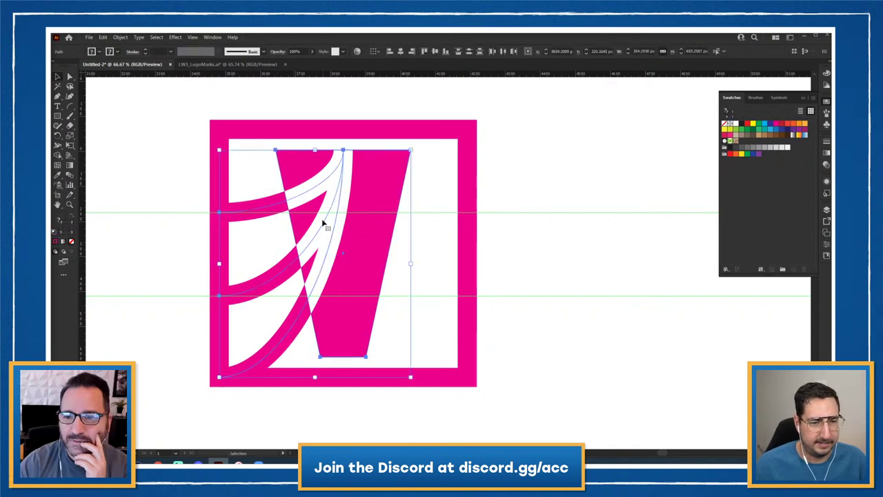
right_click(323, 222)
mouse_move(365, 339)
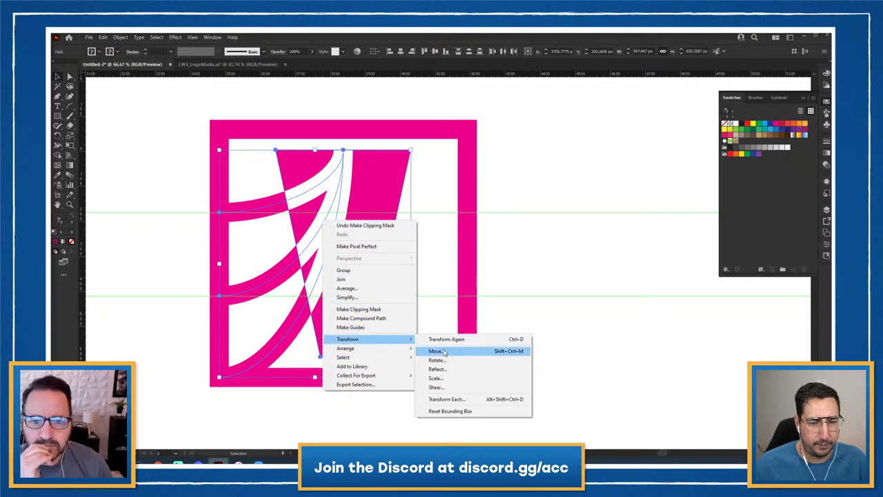
click(433, 367)
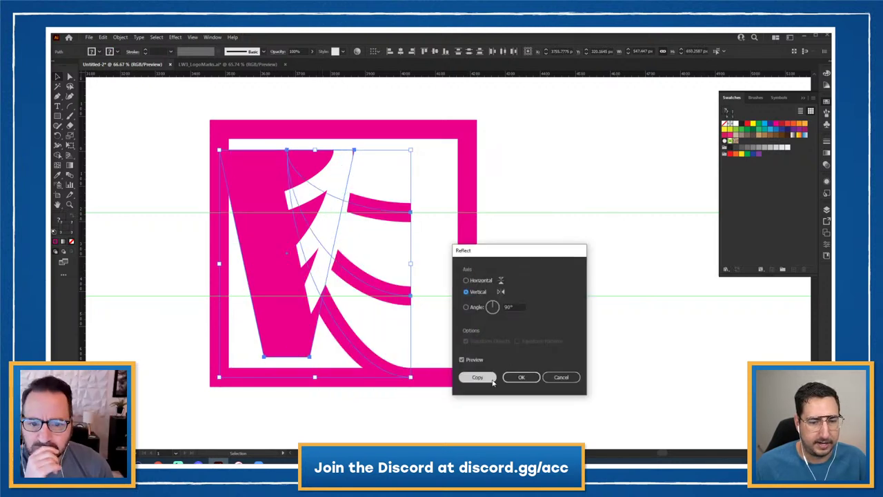
click(555, 384)
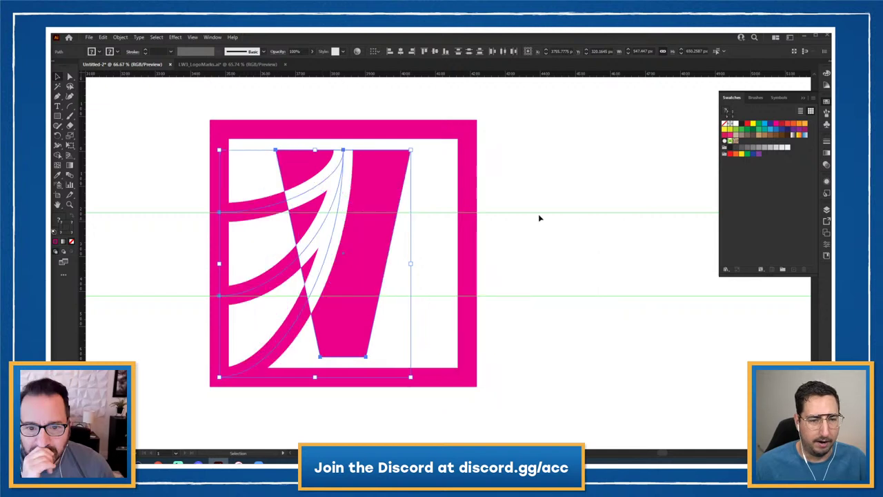
Reflect a copy of the clipped white arcs across the vertical axis within the tapered shape.
key(ctrl+7)
right_click(341, 181)
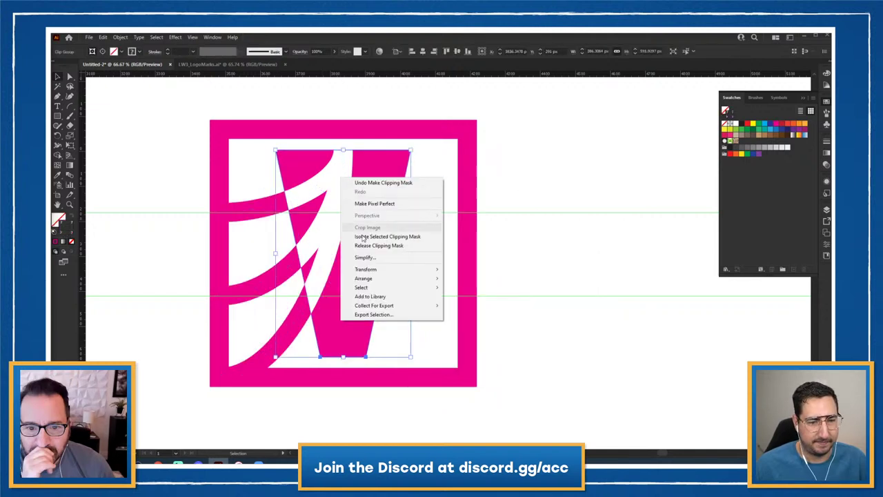
mouse_move(371, 273)
click(469, 299)
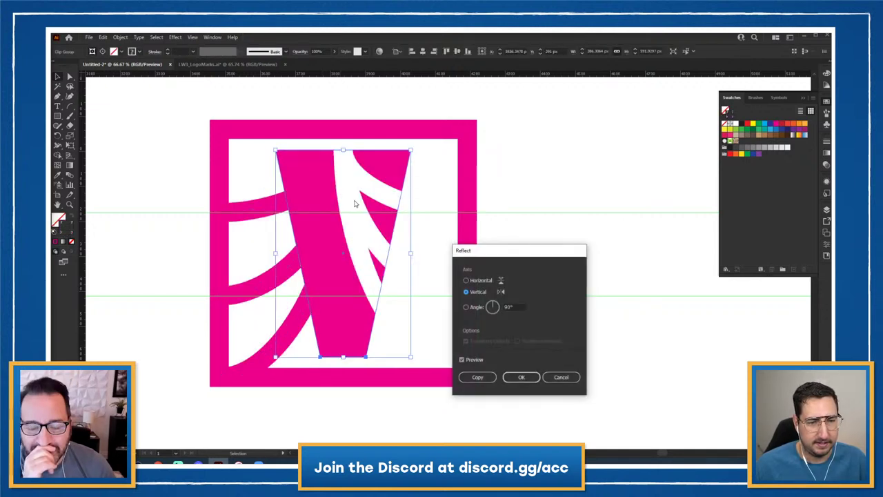
click(478, 377)
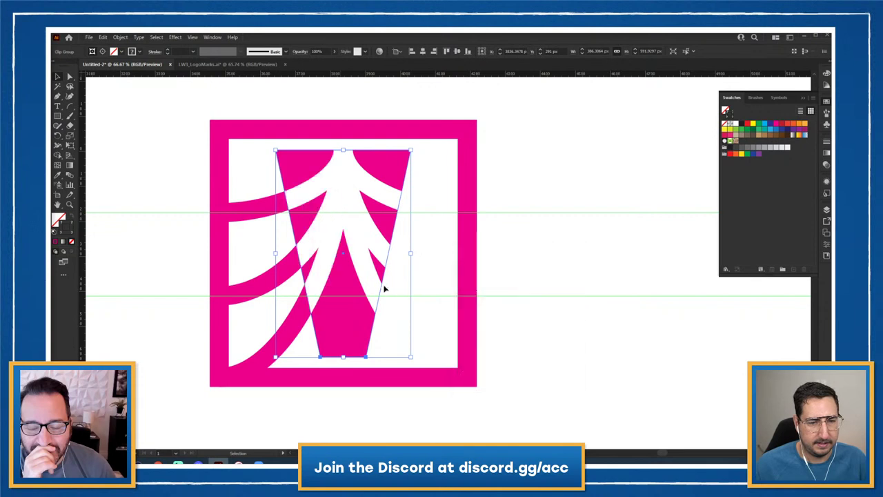
click(256, 209)
click(256, 207)
right_click(257, 209)
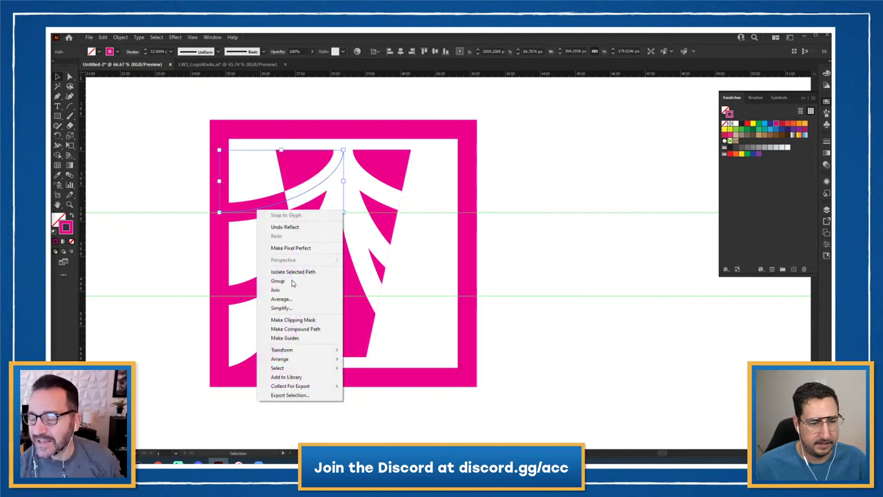
mouse_move(296, 350)
click(366, 378)
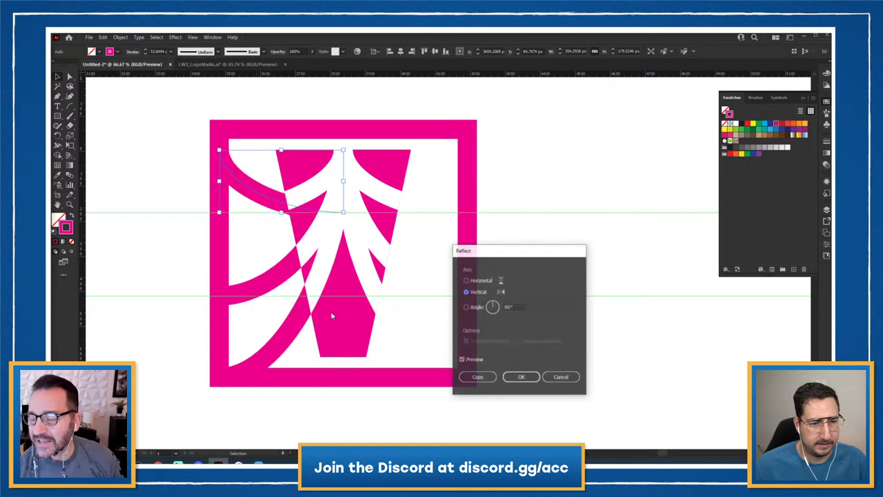
click(561, 377)
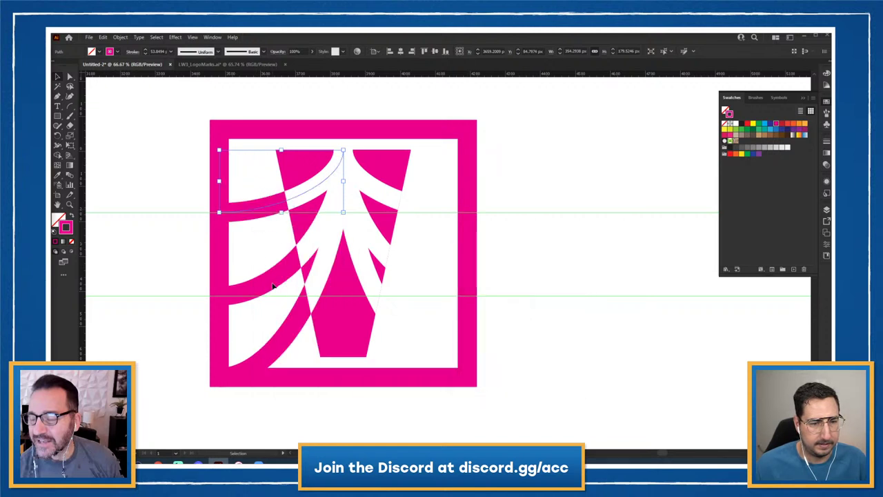
Reflect a copy of all three pink arcs across the vertical axis and move it to the frame's right side.
shift+click(274, 283)
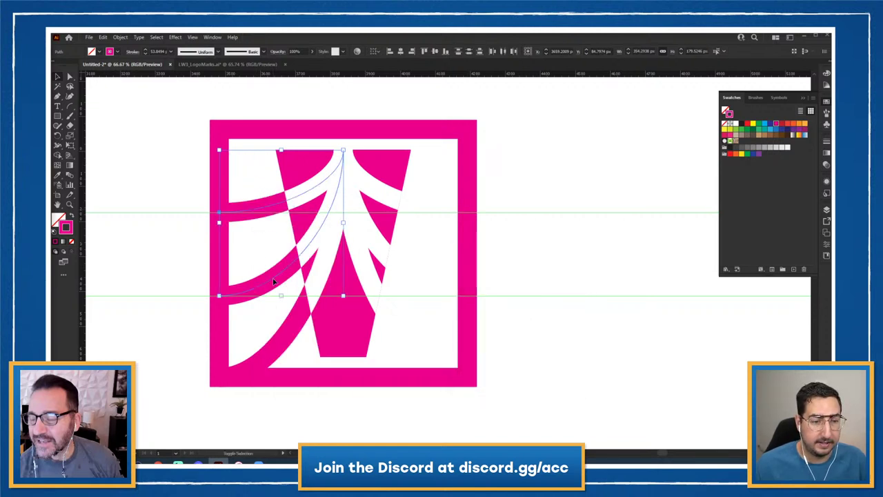
shift+click(290, 310)
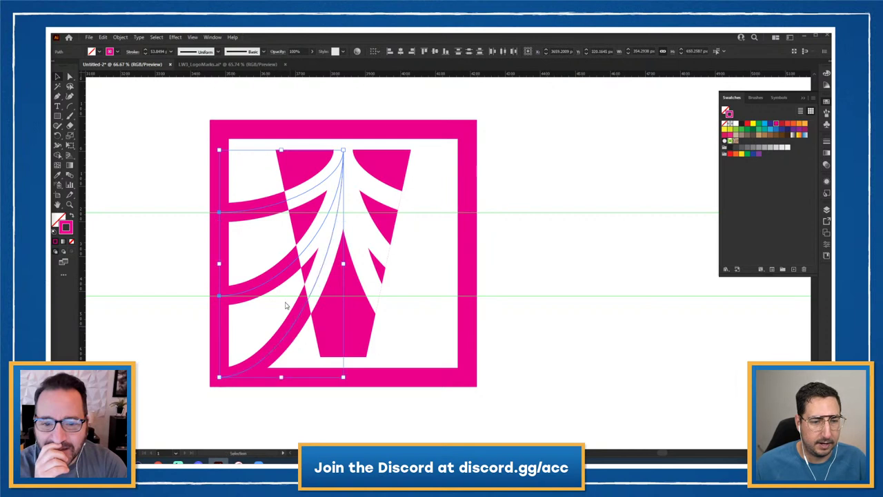
right_click(287, 305)
mouse_move(321, 252)
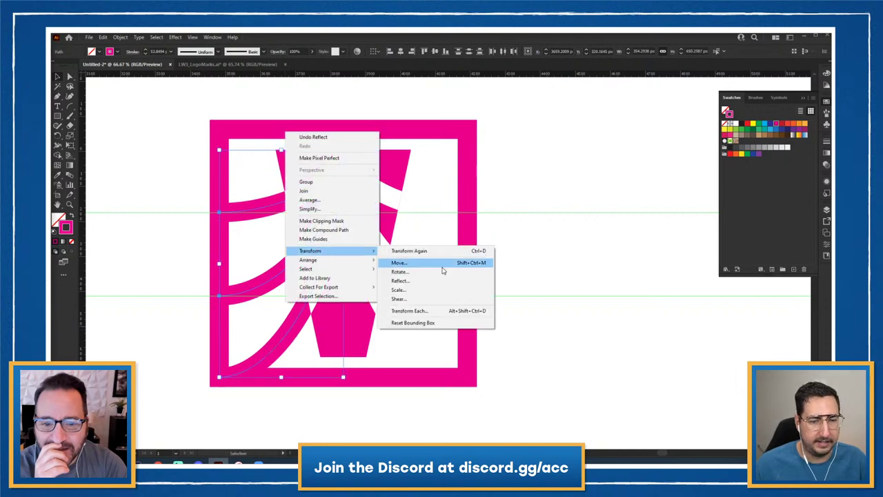
click(407, 282)
click(491, 377)
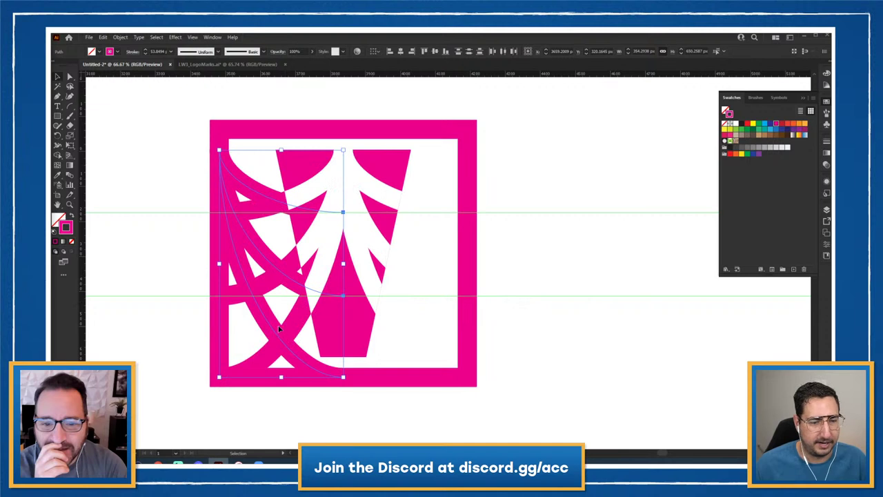
drag(274, 332, 399, 335)
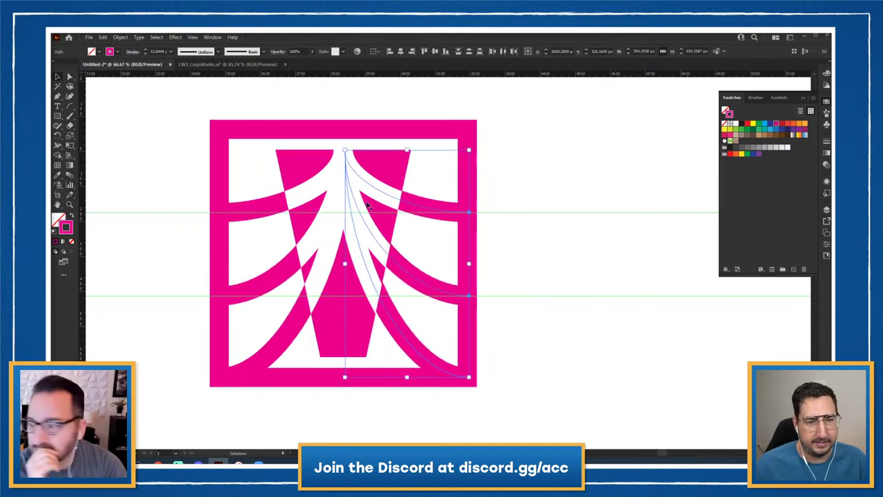
Group the mirrored pink arcs, reflect them across the horizontal axis, and move them up to meet the tapered shape's bottom edge.
key(ctrl+g)
right_click(425, 187)
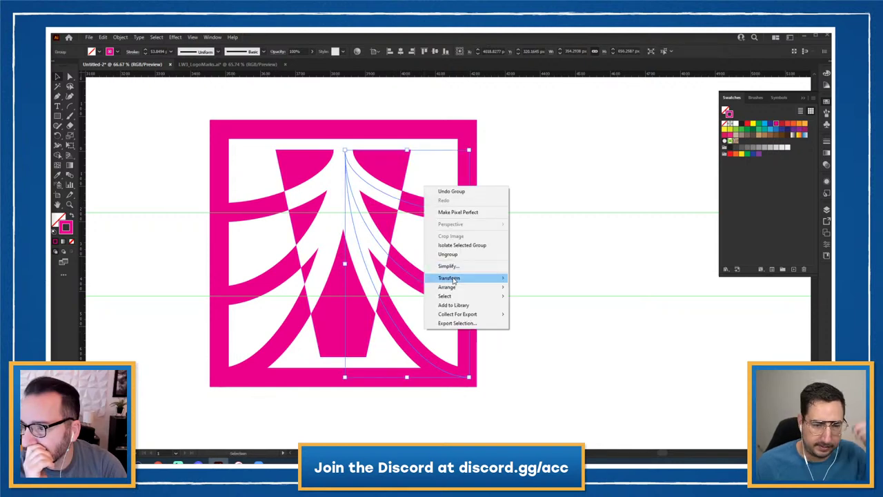
mouse_move(452, 278)
click(529, 307)
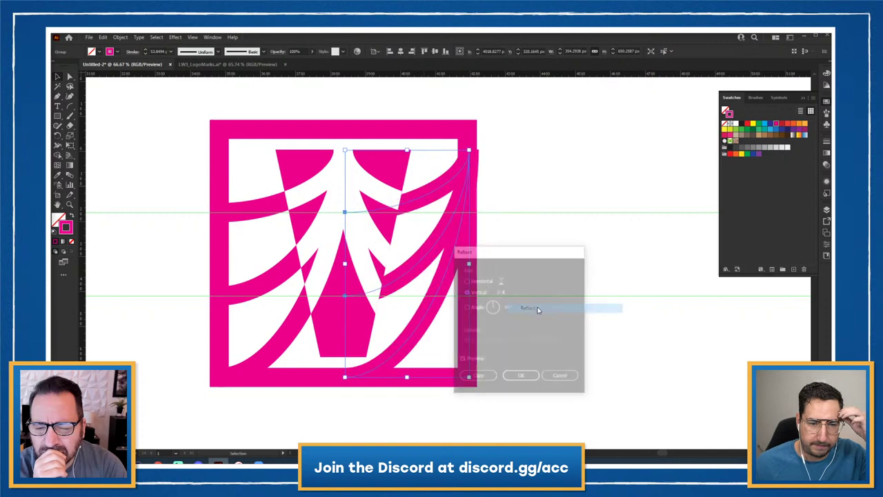
click(467, 280)
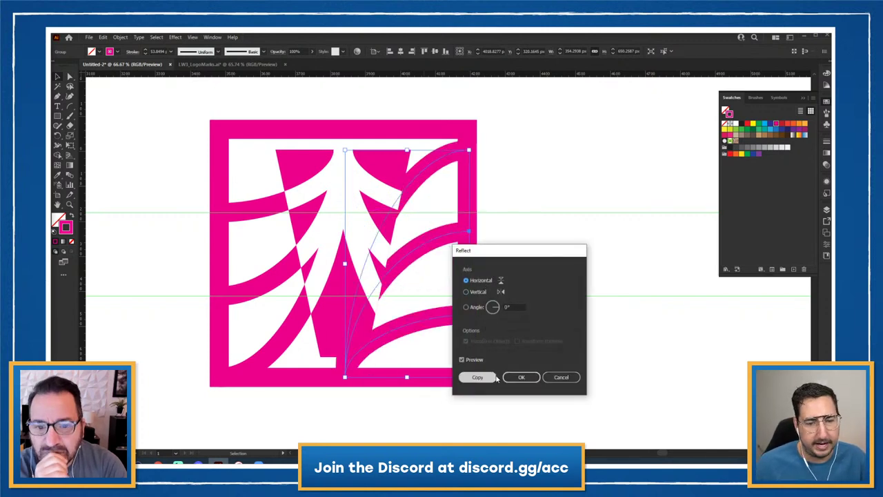
click(521, 376)
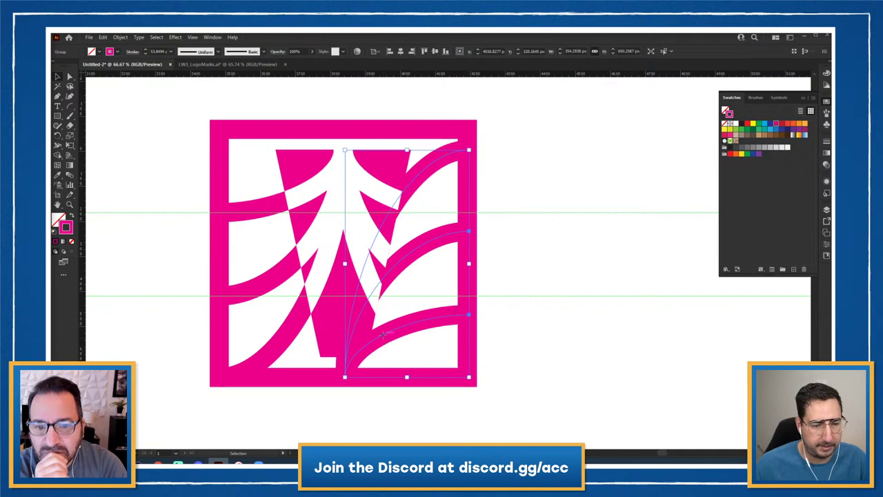
drag(383, 335, 384, 315)
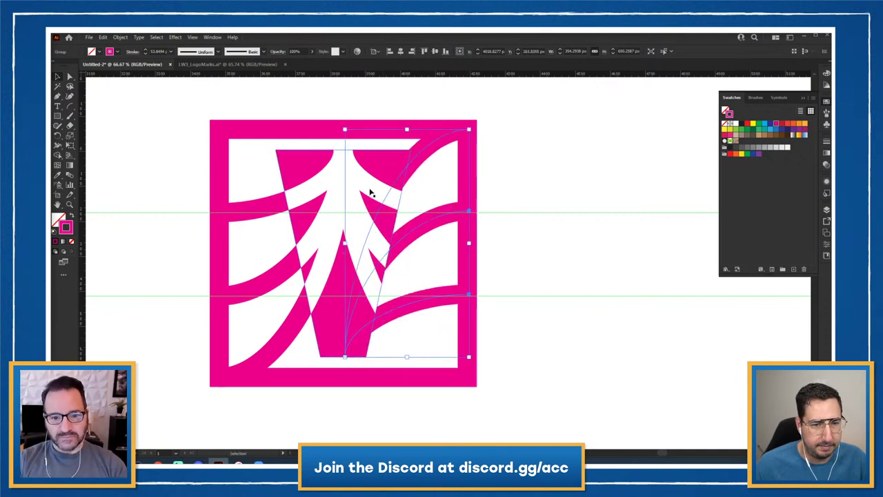
Isolate the mirrored clip group and reflect its three white arcs across the horizontal axis.
right_click(371, 187)
double_click(361, 179)
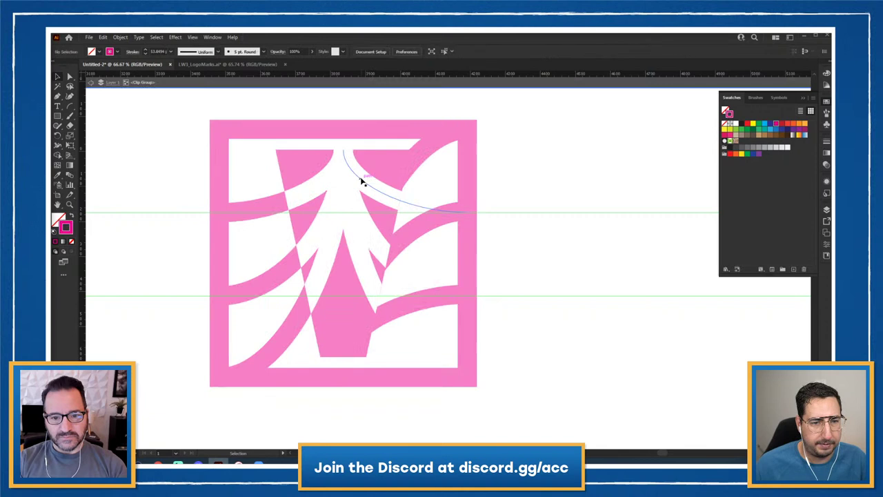
click(360, 180)
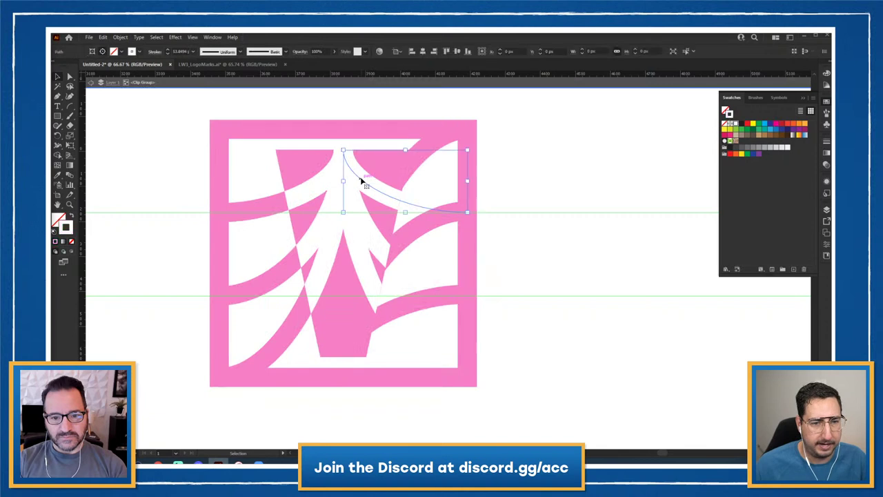
shift+click(360, 252)
right_click(367, 238)
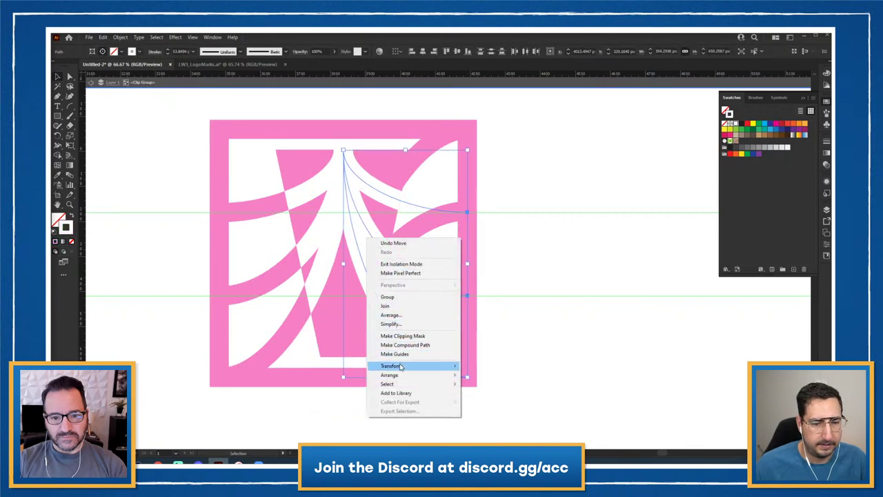
mouse_move(401, 366)
click(483, 394)
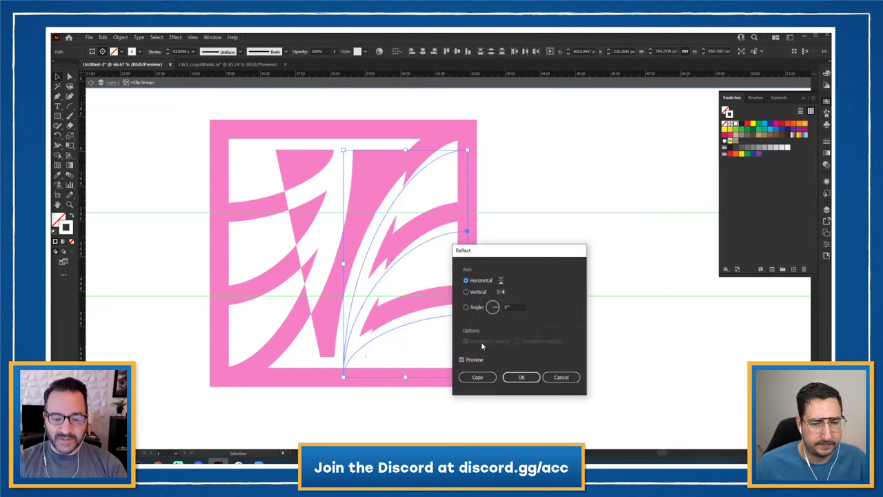
click(521, 377)
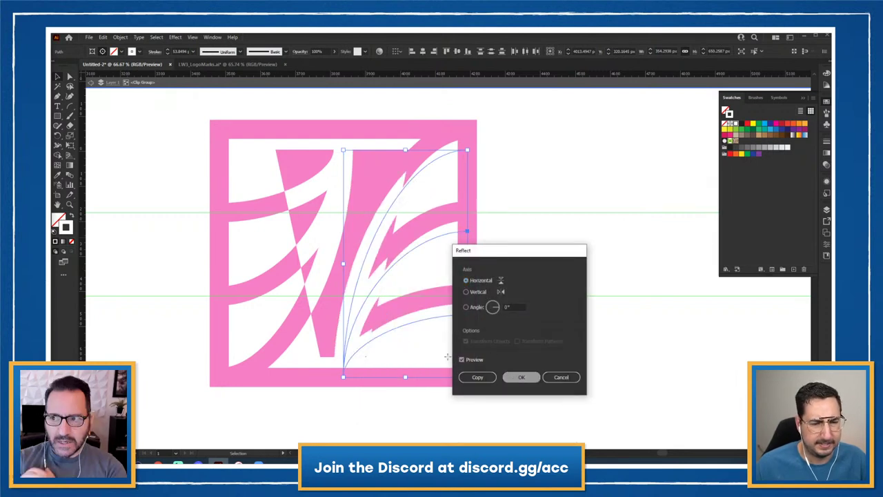
Move the reflected white arcs up to line up with the pink arcs on the frame's right side, and exit the isolated clip group.
drag(350, 356, 354, 337)
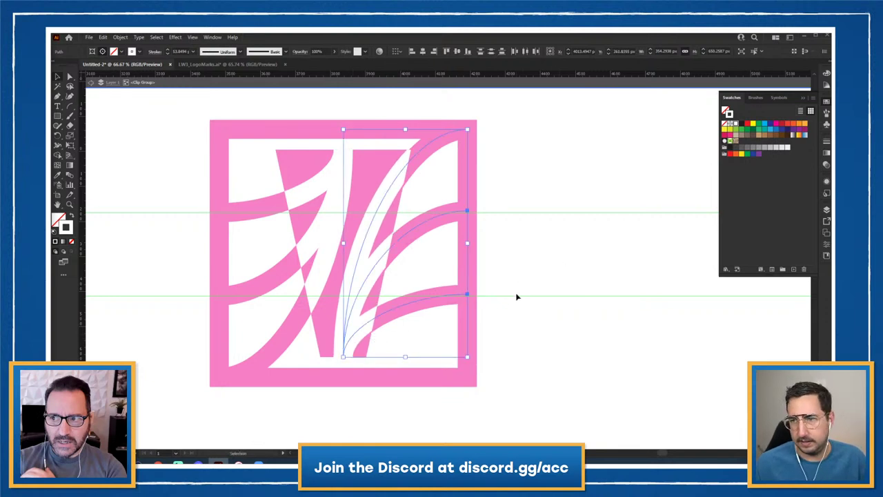
double_click(533, 351)
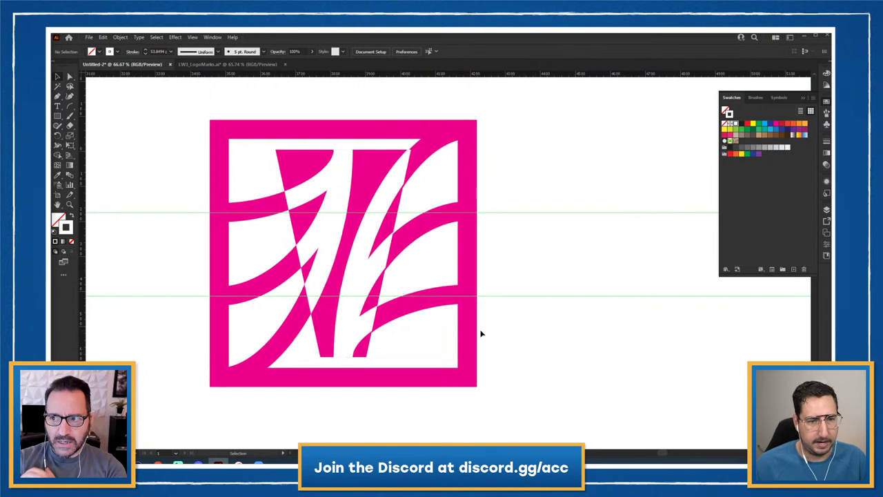
key(z)
alt+click(423, 288)
alt+click(445, 261)
alt+click(446, 261)
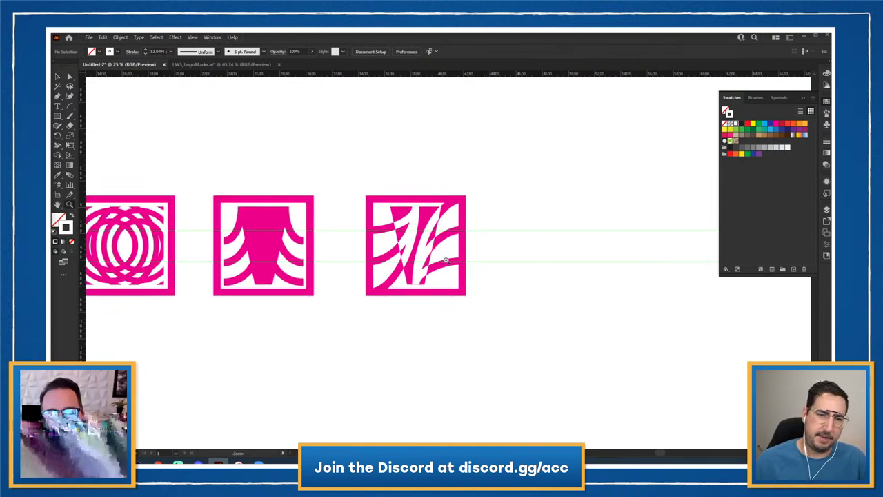
Copy the complete framed mark to empty space up and to the right of the original.
key(v)
drag(354, 170, 437, 281)
drag(522, 272, 368, 289)
alt+drag(281, 233, 461, 126)
Delete the tapered shape and both sets of clipped white arcs from the copied mark.
key(z)
click(527, 183)
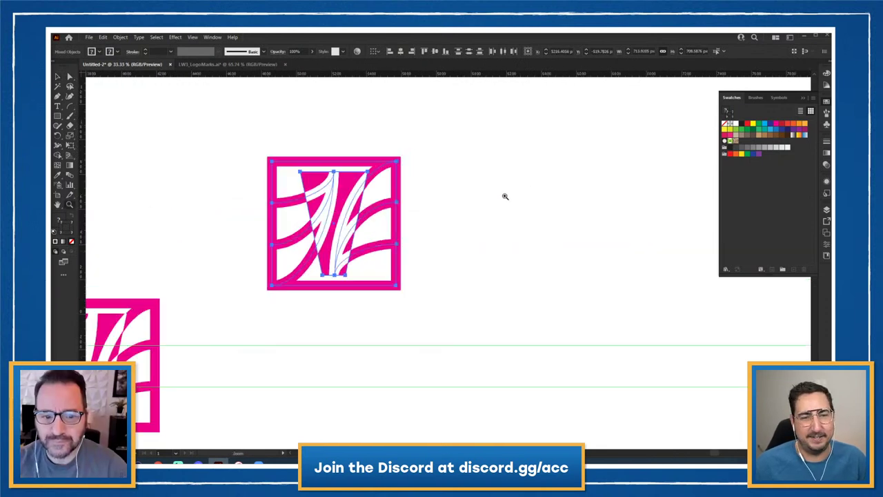
click(458, 220)
key(v)
key(ctrl+shift+a)
click(276, 203)
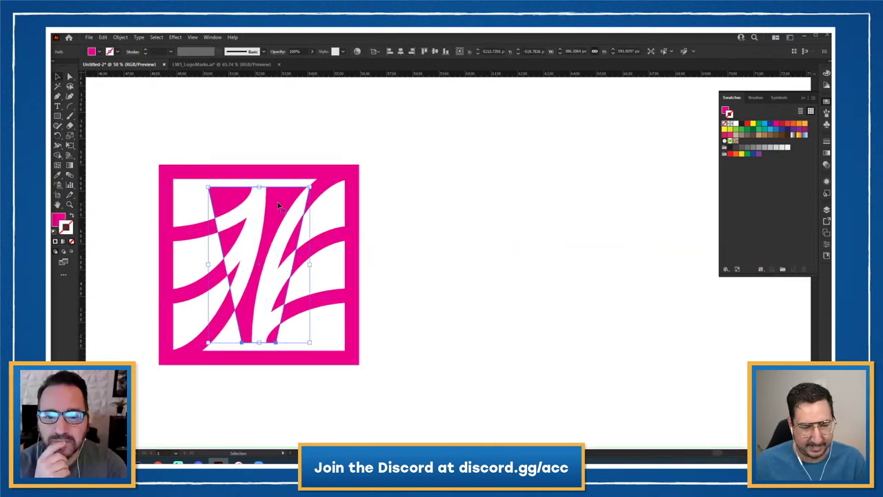
key(Delete)
click(291, 224)
key(Delete)
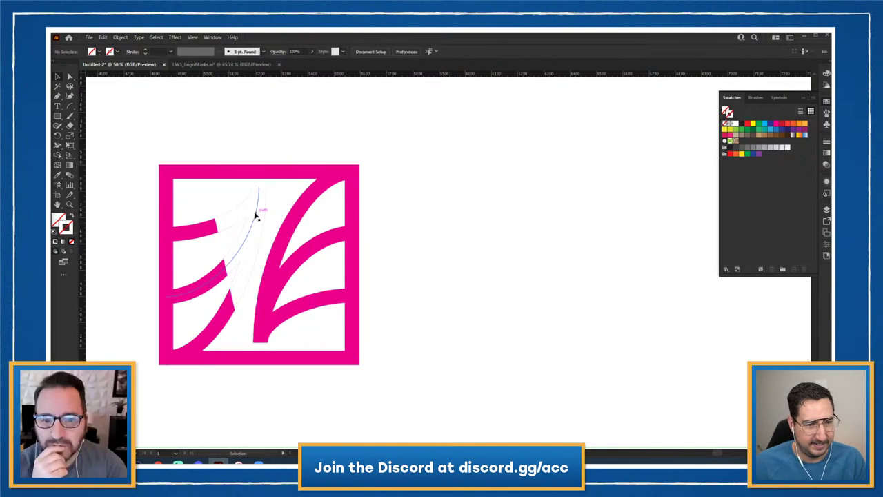
click(255, 213)
key(Delete)
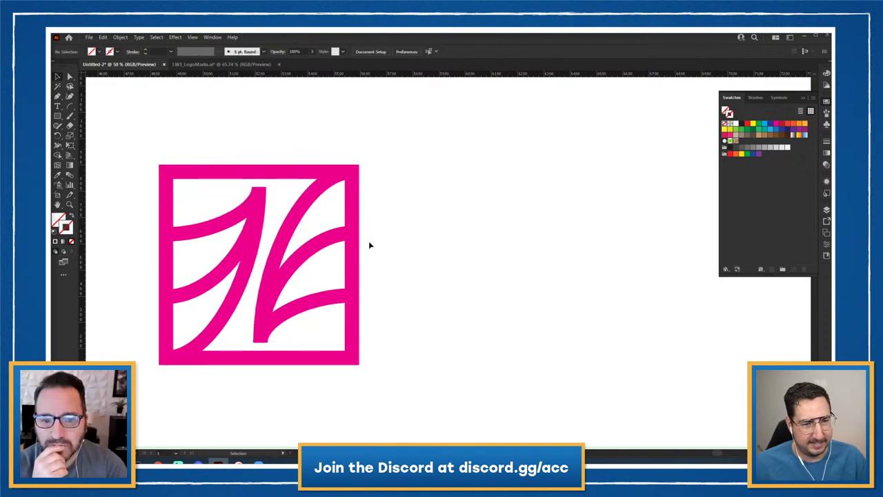
Group the left arcs and stretch them up to the frame's top edge, and stretch the right arc group down to its bottom edge.
click(259, 191)
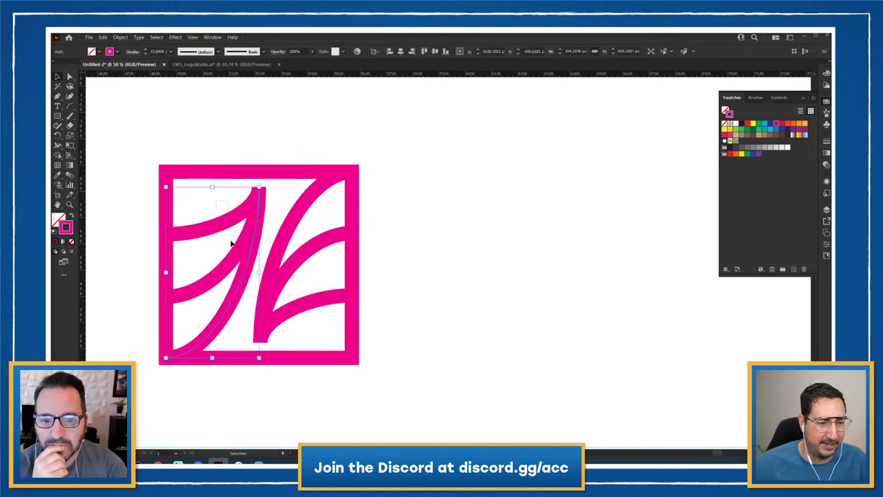
key(Delete)
click(256, 209)
drag(258, 187, 258, 172)
click(281, 247)
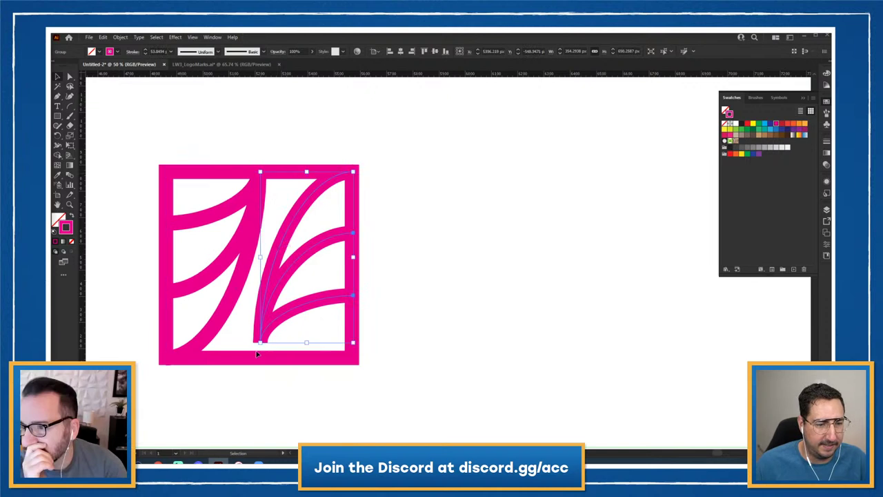
drag(259, 342, 260, 358)
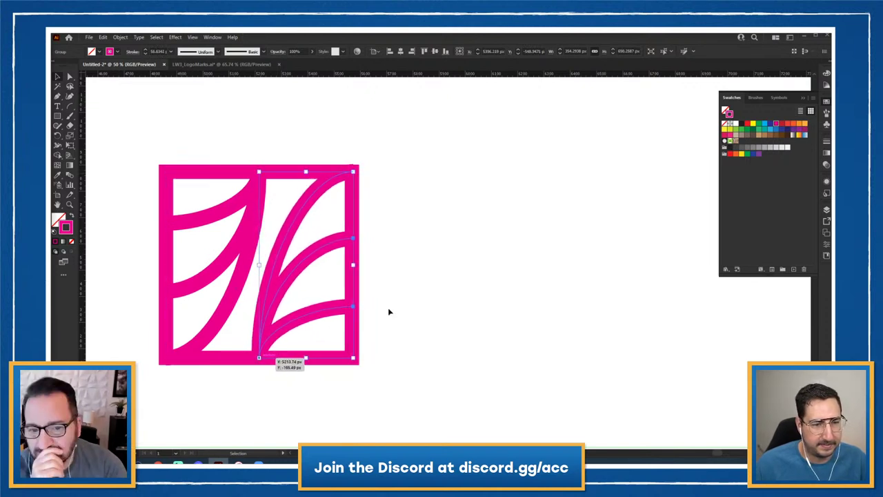
click(455, 279)
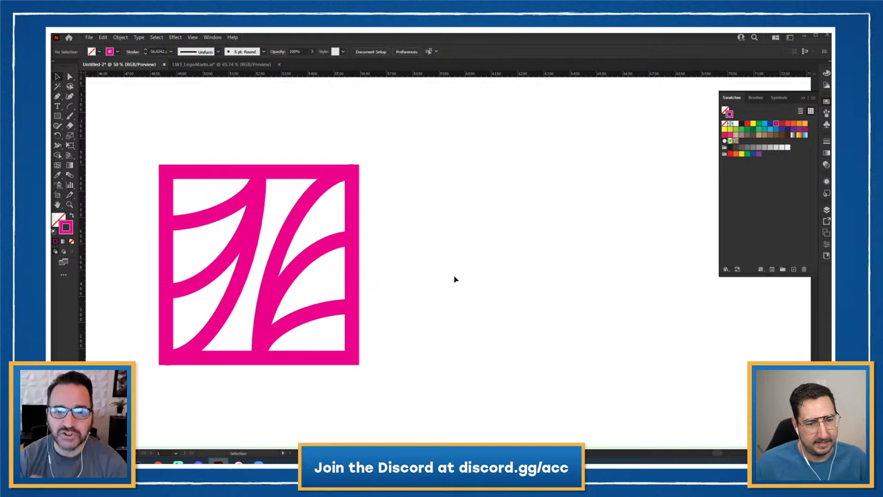
click(248, 261)
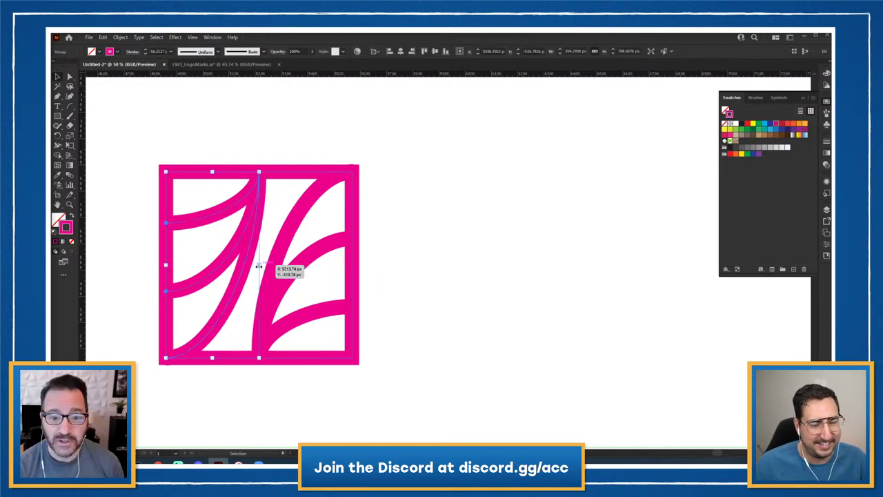
mouse_move(259, 266)
mouse_down()
mouse_move(266, 266)
mouse_move(238, 271)
mouse_move(256, 267)
mouse_up()
click(271, 273)
key(ctrl+z)
key(ctrl+z)
key(ctrl+z)
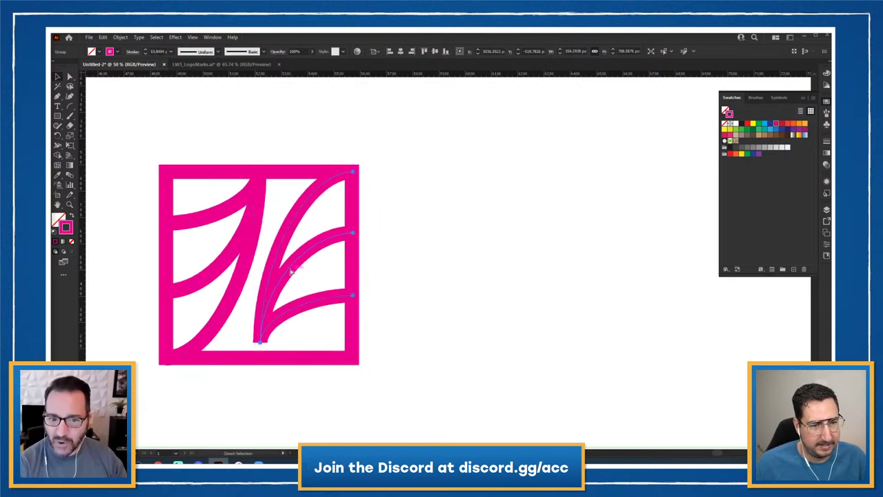
key(ctrl+shift+z)
Shift the left arc group right until its curves merge with the right group, and widen both groups together to the frame's left side.
drag(249, 256, 279, 257)
key(ctrl+y)
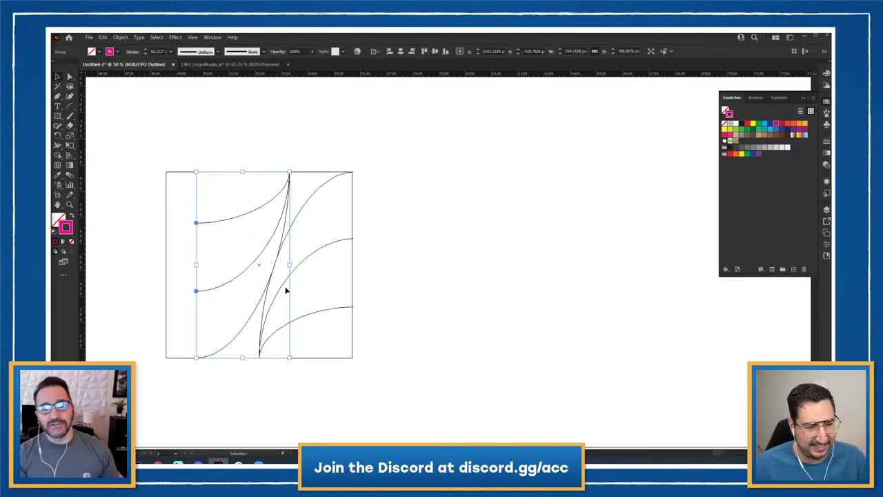
key(ctrl+equal)
key(ctrl+equal)
click(429, 265)
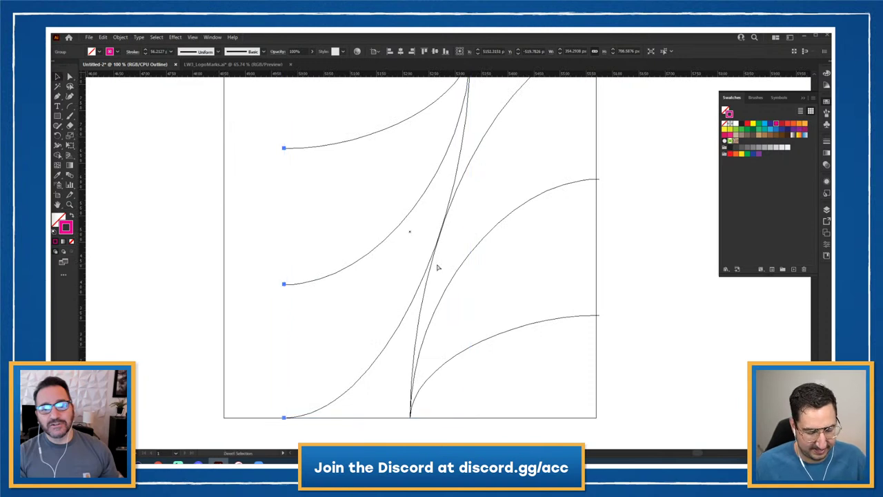
key(ctrl+y)
key(ctrl+minus)
key(v)
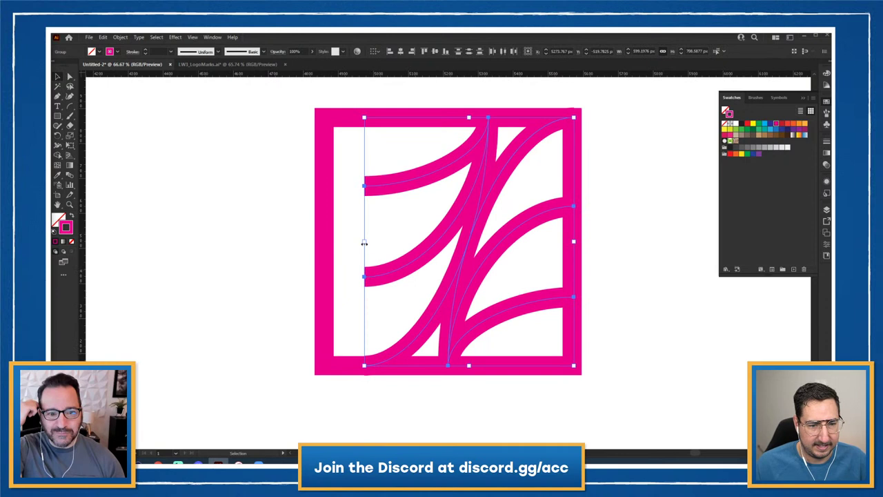
drag(364, 243, 334, 243)
click(288, 240)
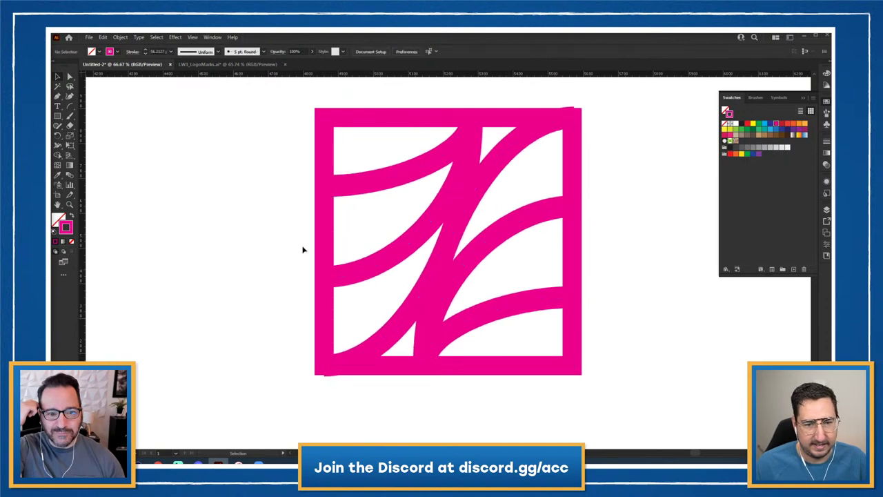
Lower the top edge of both arc groups slightly to keep the corners within the frame.
key(z)
alt+click(510, 291)
alt+click(407, 304)
key(v)
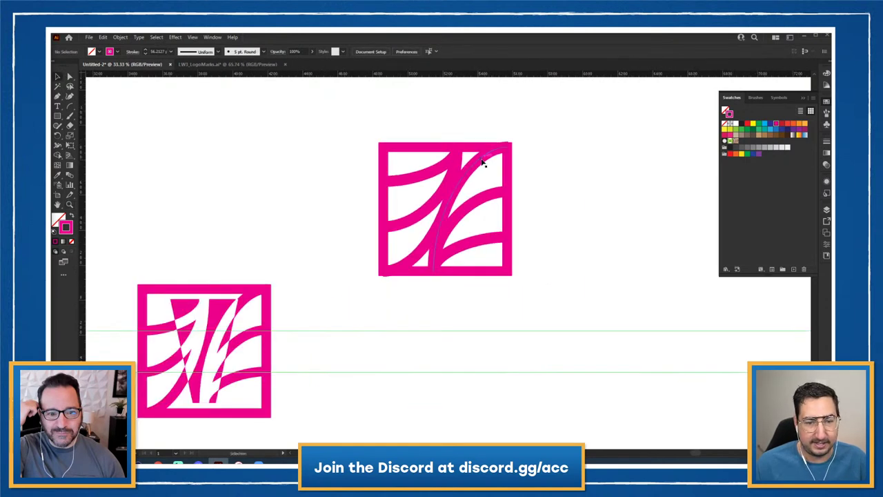
click(483, 162)
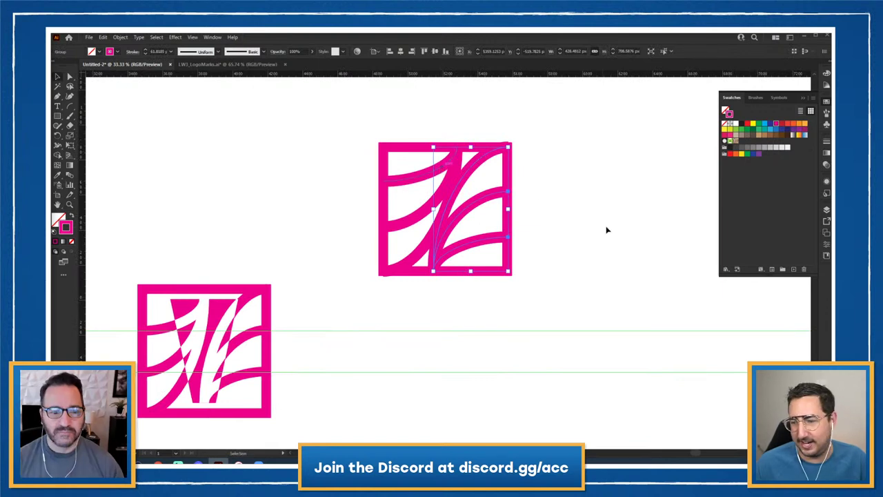
click(581, 272)
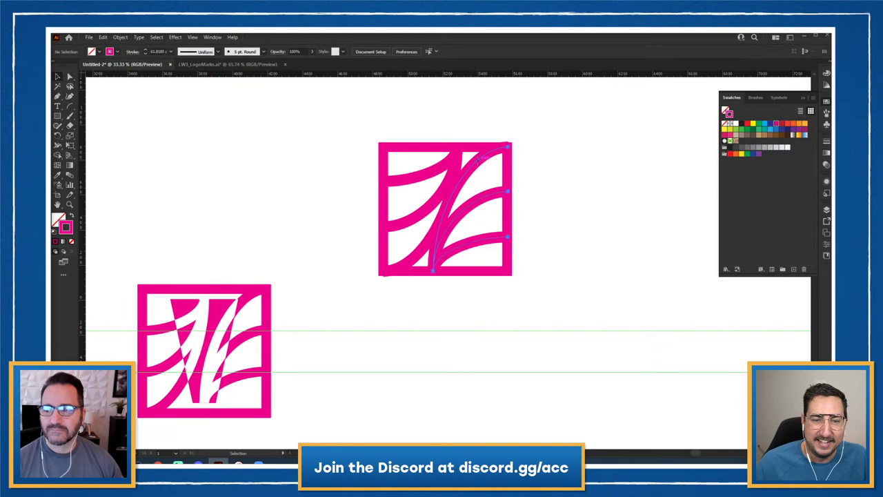
click(477, 160)
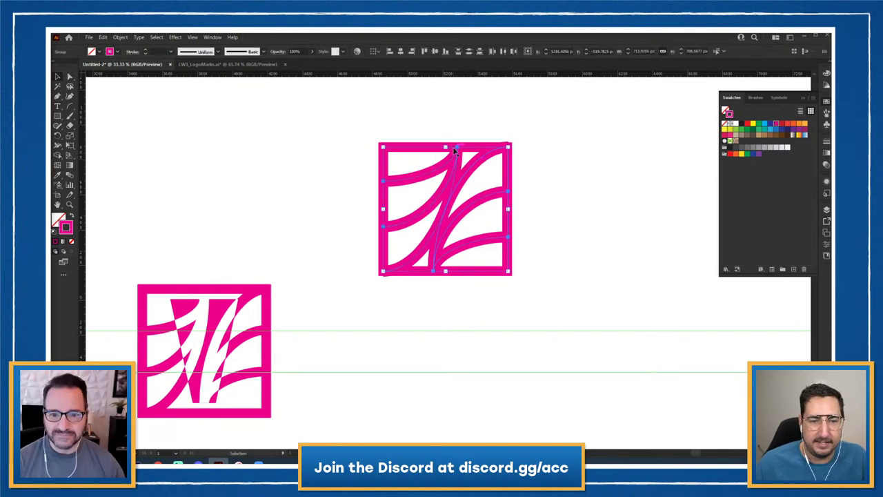
drag(445, 147, 445, 148)
Copy the framed arc mark to its right and expand the copy's strokes into filled shapes.
drag(538, 296, 421, 294)
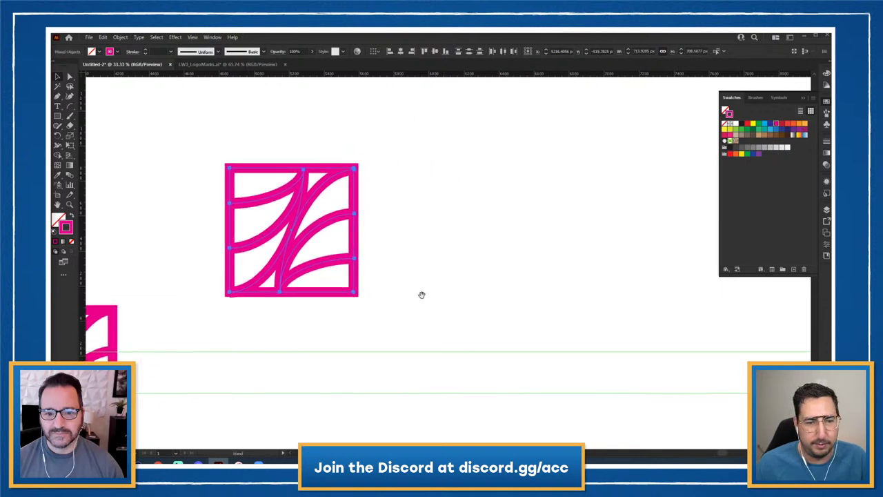
drag(329, 222, 541, 222)
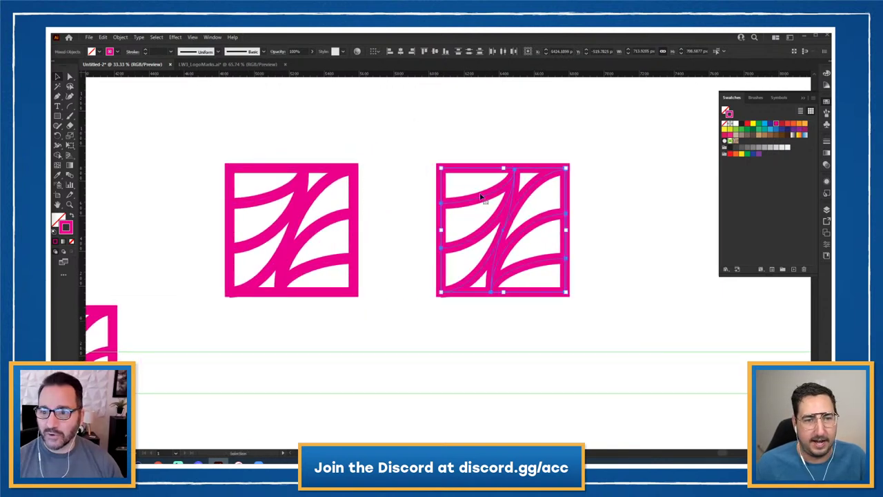
click(121, 37)
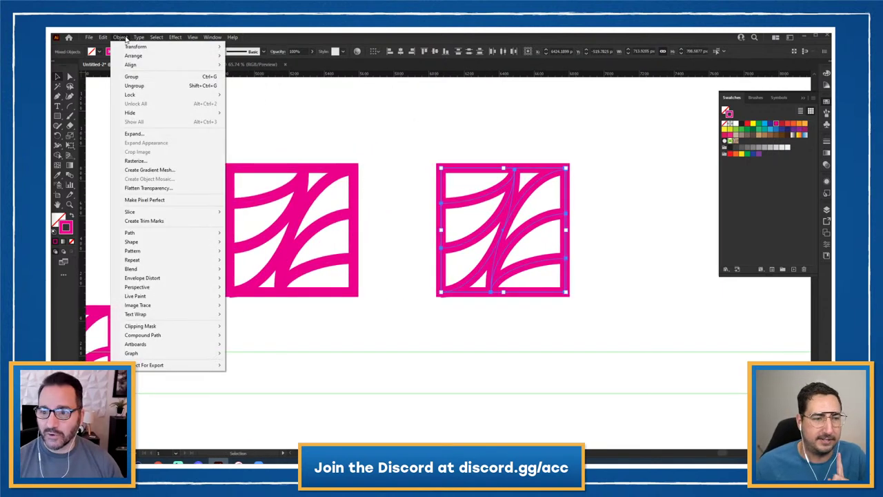
click(134, 133)
click(379, 303)
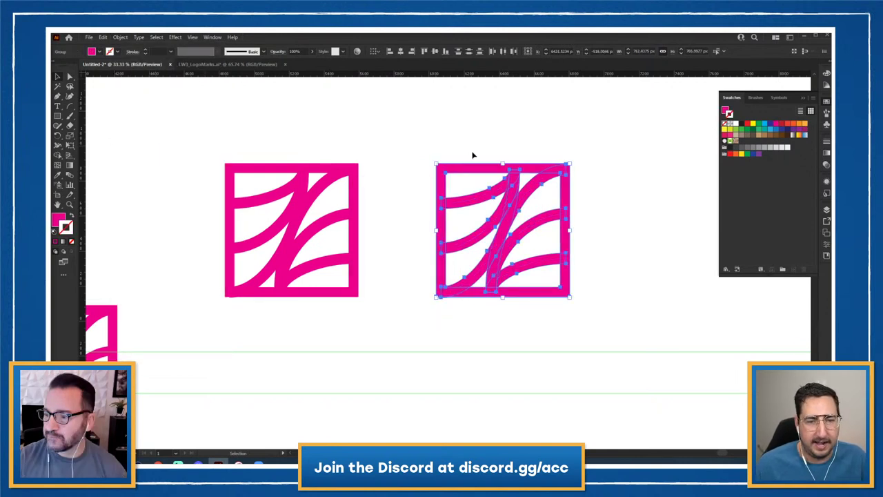
Unite all shapes of the expanded copy into a single shape with Pathfinder.
click(474, 152)
drag(442, 138, 365, 144)
drag(341, 150, 504, 304)
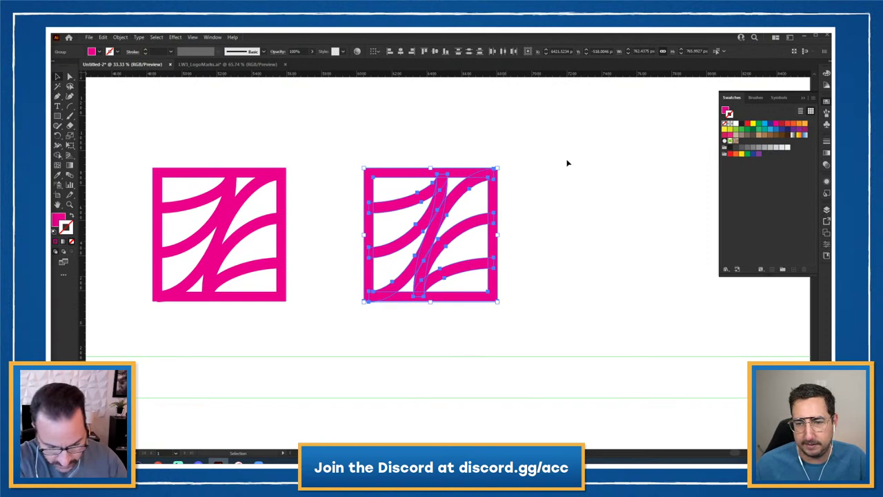
click(215, 38)
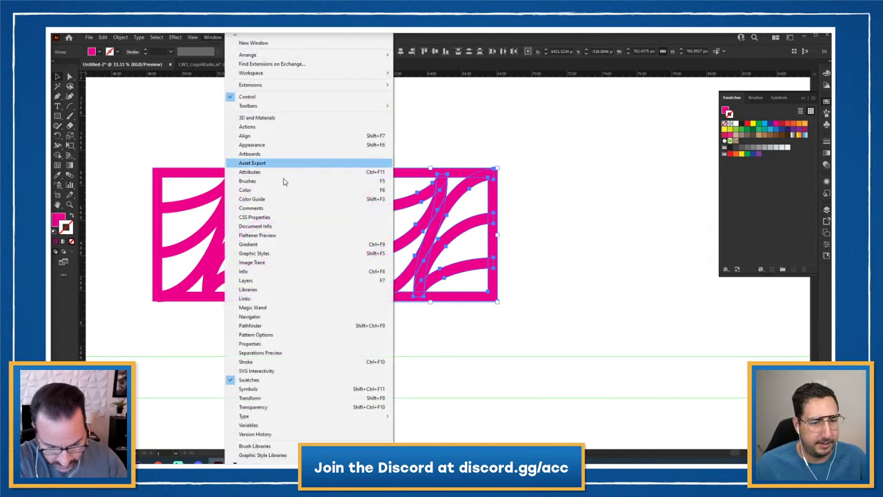
click(276, 325)
click(515, 186)
click(512, 245)
Delete the anchor points that bulge below the united frame's bottom-left corner.
key(z)
click(506, 271)
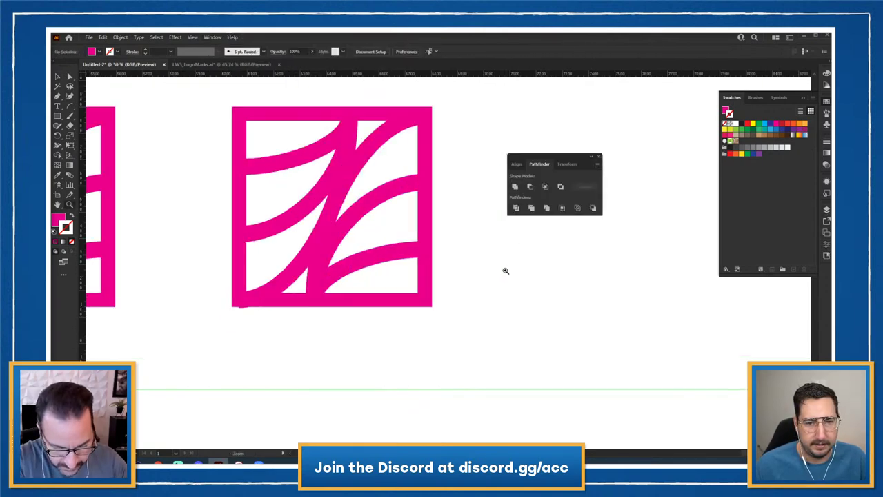
click(422, 194)
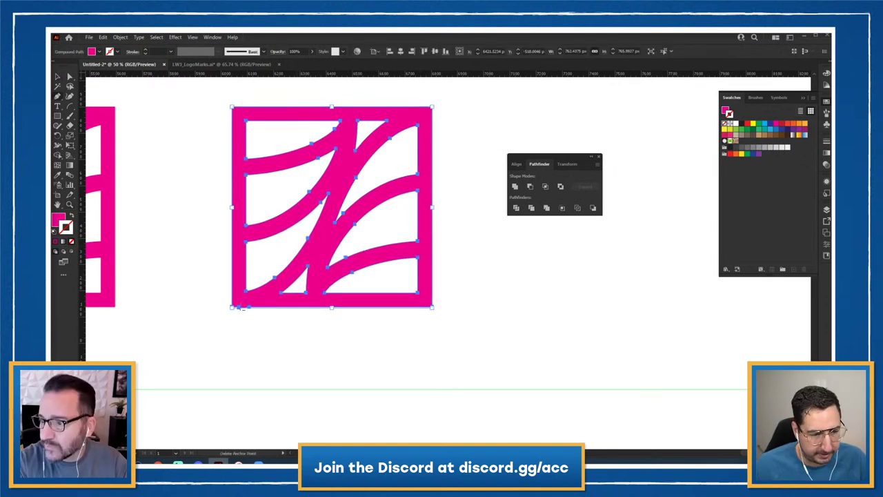
key(a)
click(247, 307)
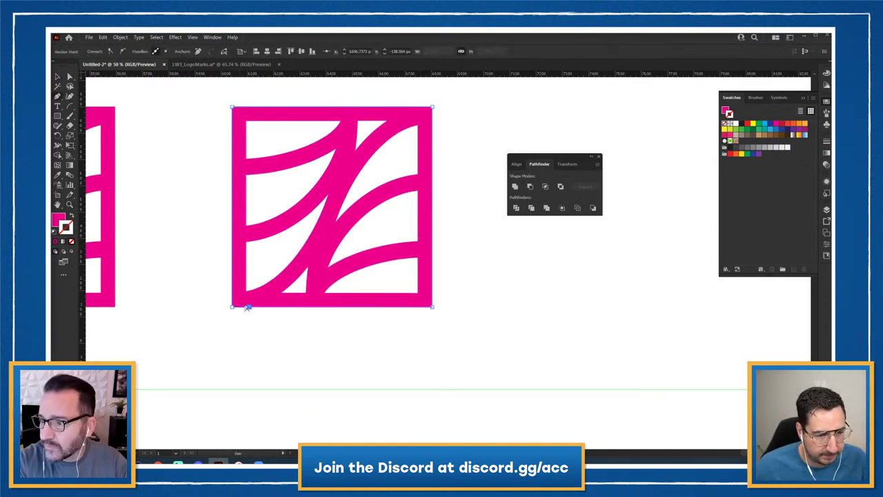
click(218, 182)
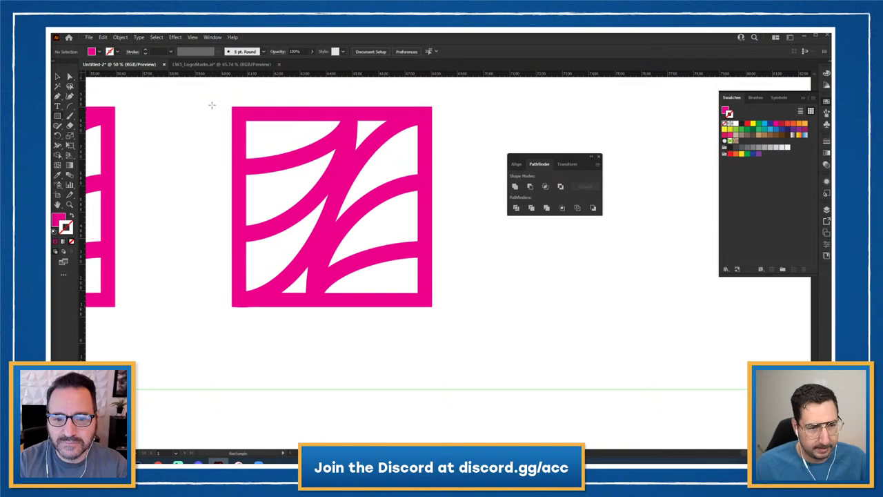
Draw a rectangle about 959 by 903 px behind the united mark and subtract the mark from it with Minus Front.
drag(207, 95, 460, 331)
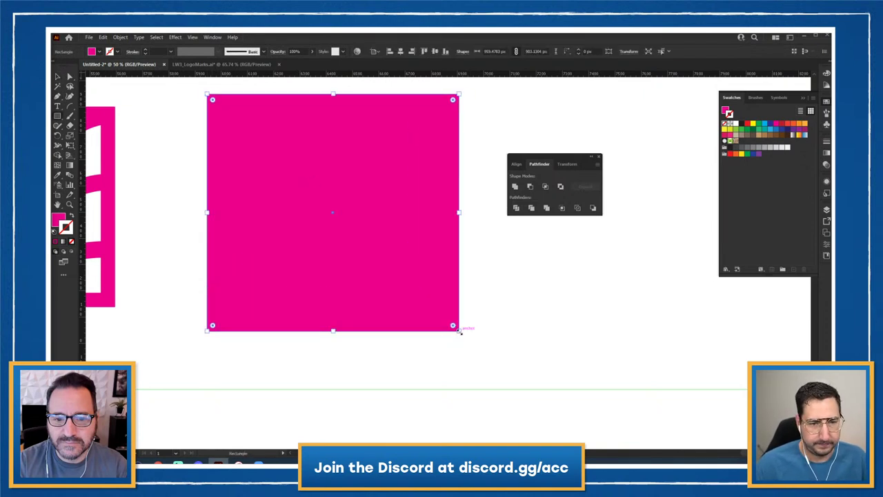
key(v)
drag(379, 166, 379, 168)
click(530, 186)
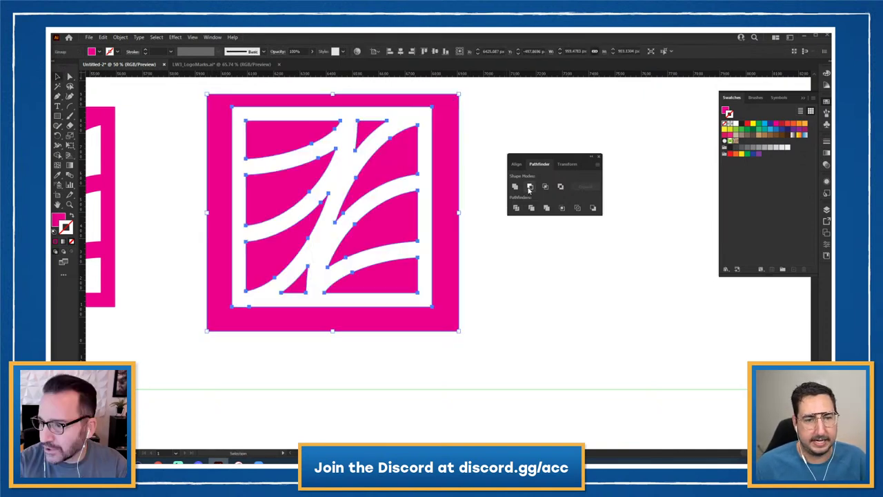
Delete the outer border left around the cut-out mark, keeping only the inner negative shapes.
click(487, 101)
key(a)
click(443, 158)
key(Delete)
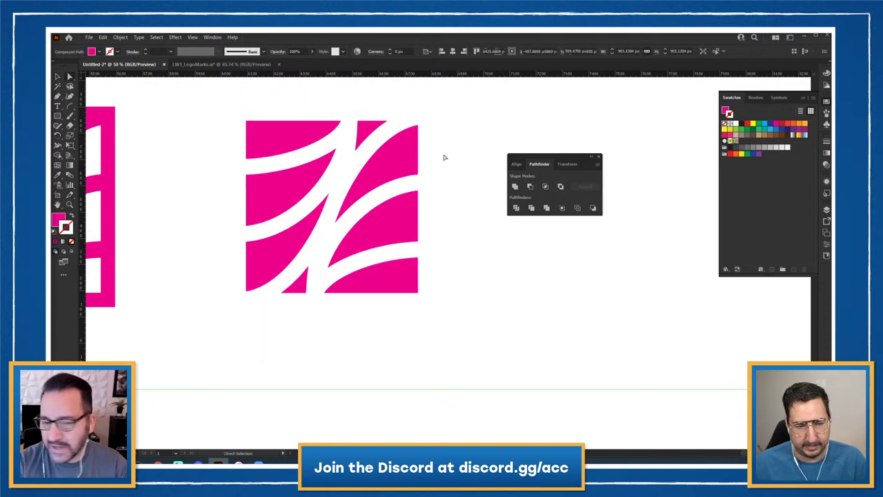
key(z)
alt+click(423, 268)
alt+click(463, 299)
drag(460, 299, 307, 309)
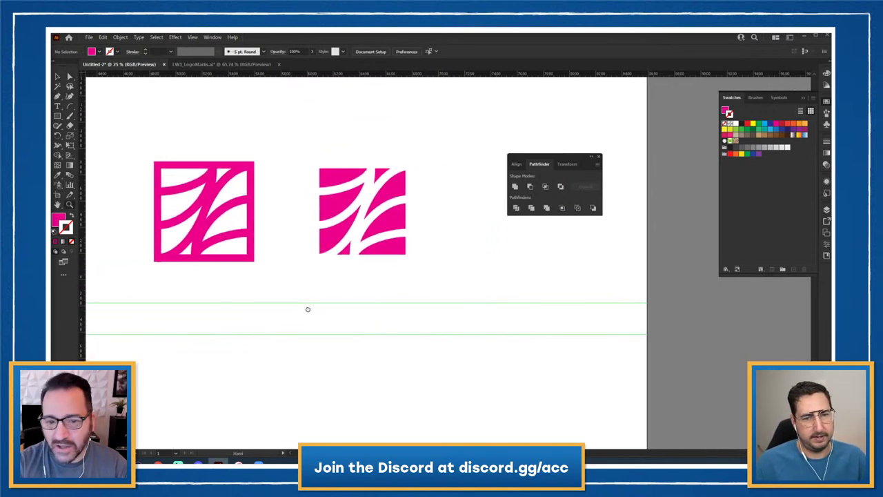
Duplicate the magenta negative-space mark straight across to the empty area on its right.
click(392, 269)
drag(445, 244, 354, 257)
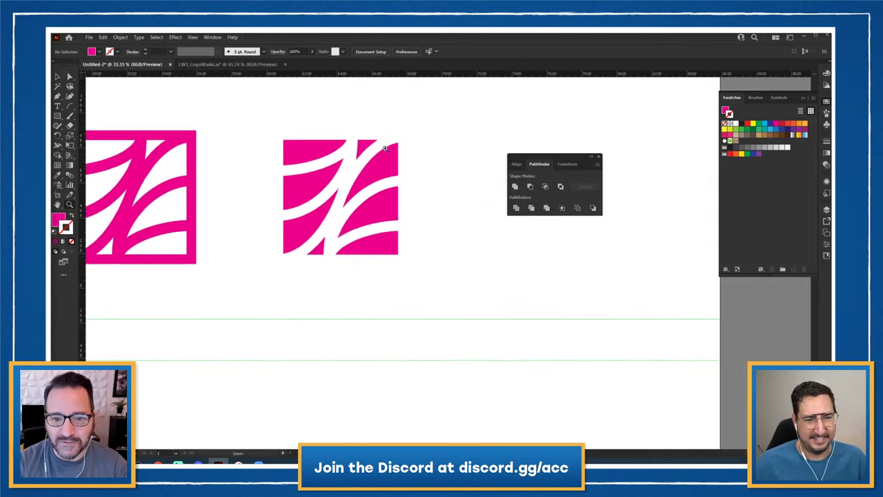
drag(280, 105, 418, 278)
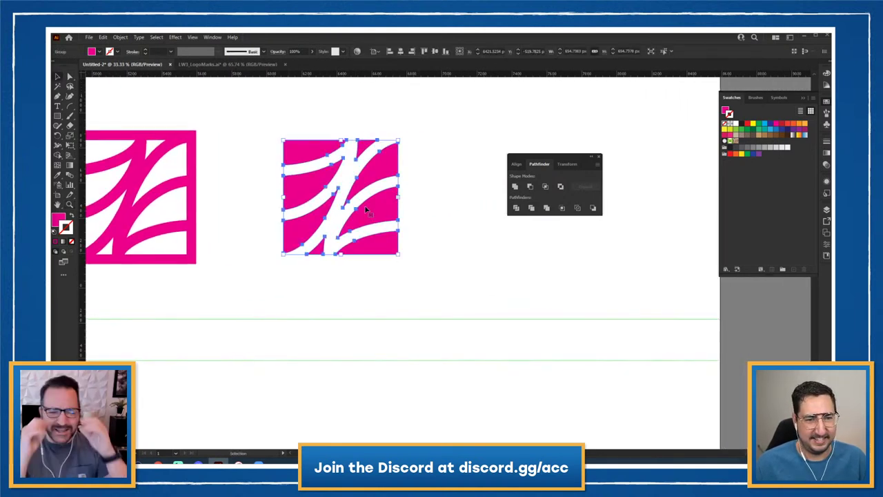
drag(391, 214, 300, 209)
click(404, 218)
Try rounding all the corners of the duplicated mark with live corners, and undo the rounding.
key(a)
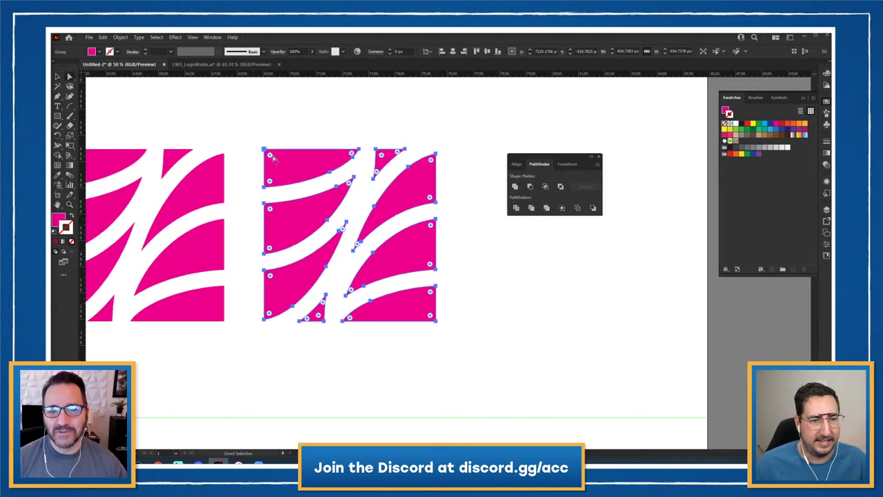
key(v)
click(337, 123)
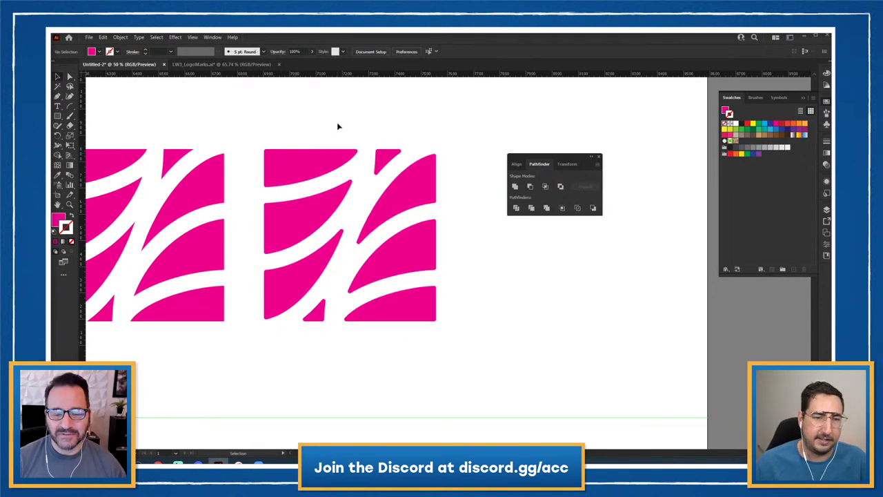
key(ctrl+z)
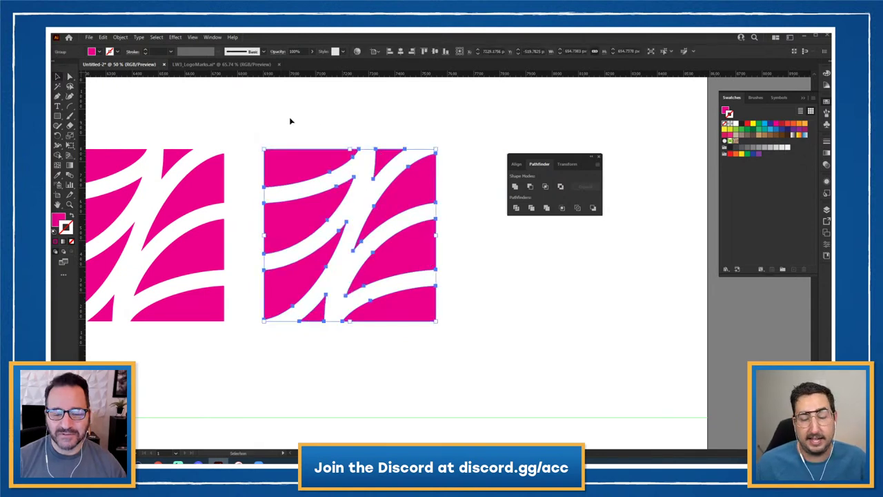
click(290, 121)
Give the duplicated mark a stroke in the same magenta as its fill and set the stroke weight to 21 pt.
drag(264, 124, 425, 343)
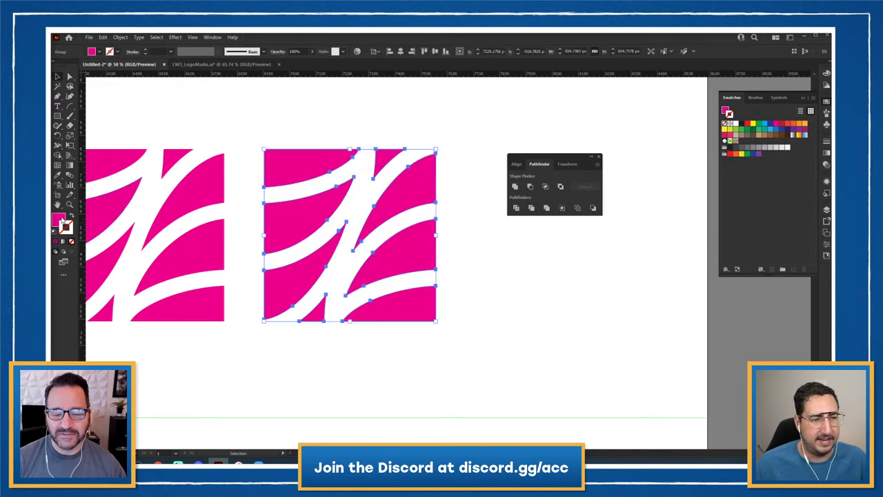
drag(59, 219, 66, 228)
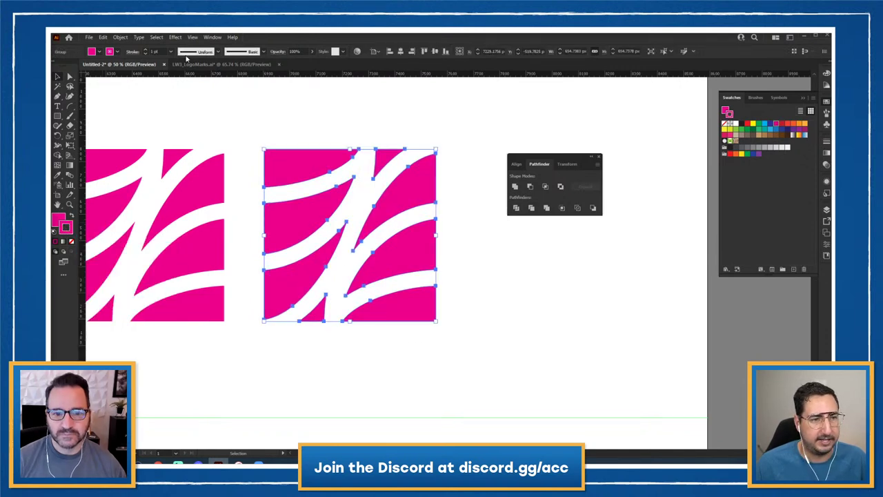
key(shift+Up)
key(shift+Up)
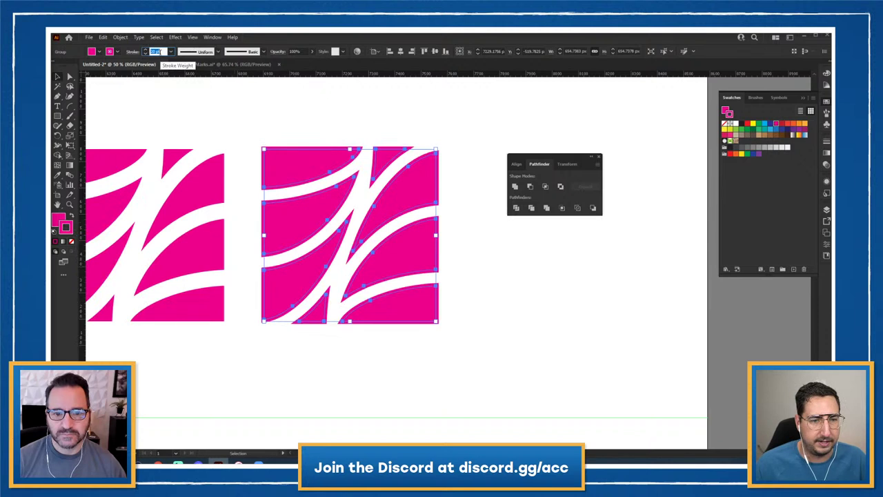
key(Up)
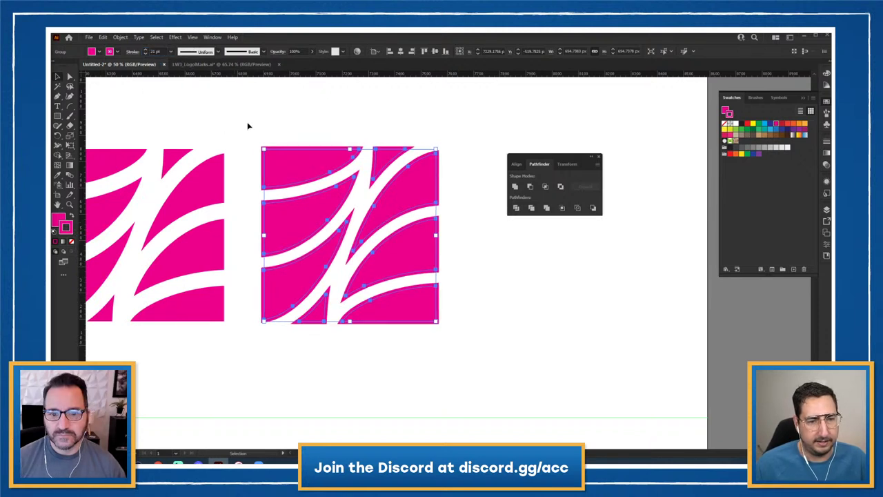
click(246, 124)
Recolour the duplicated mark's fill and stroke black and apply a Gaussian Blur with a radius of 5.
drag(283, 133, 454, 348)
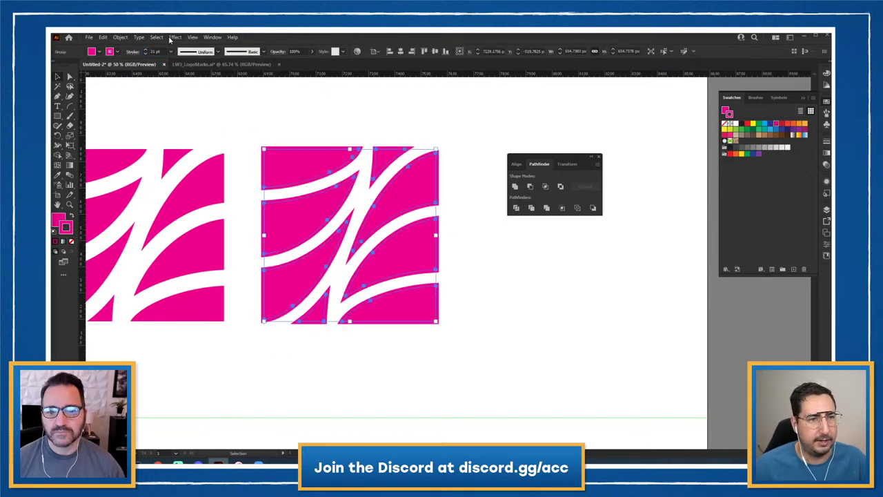
click(741, 127)
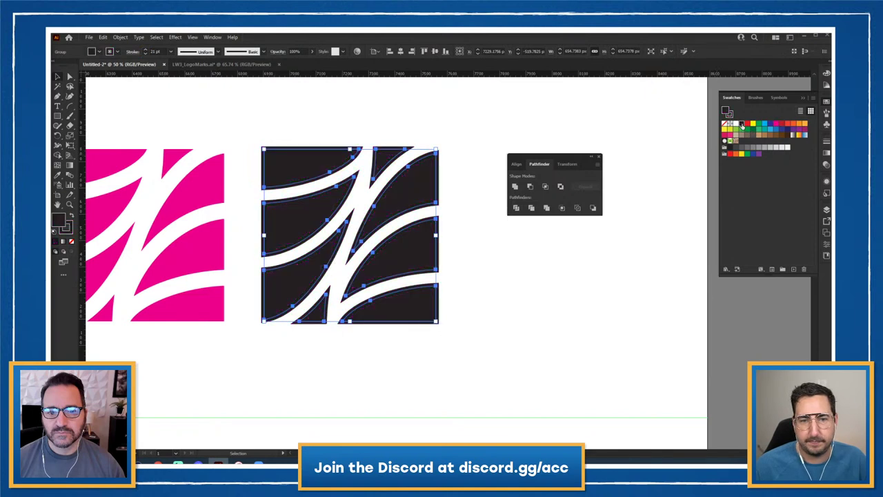
click(175, 37)
mouse_move(227, 174)
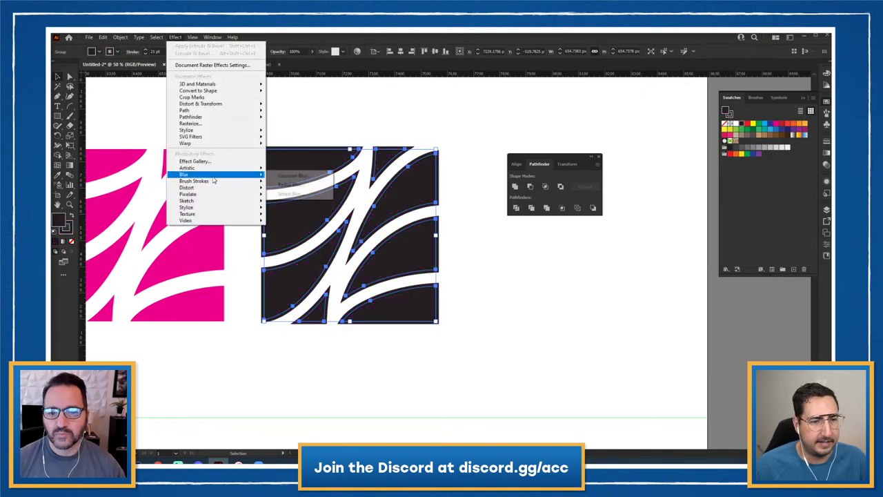
click(297, 176)
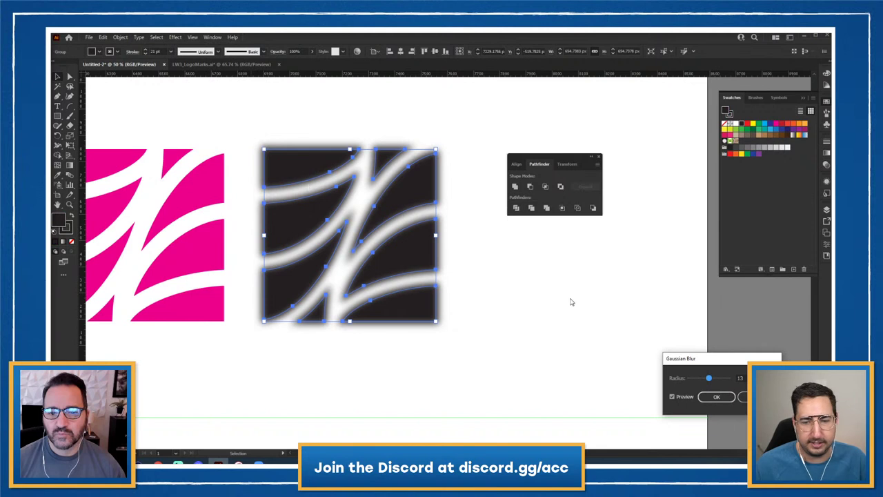
double_click(737, 378)
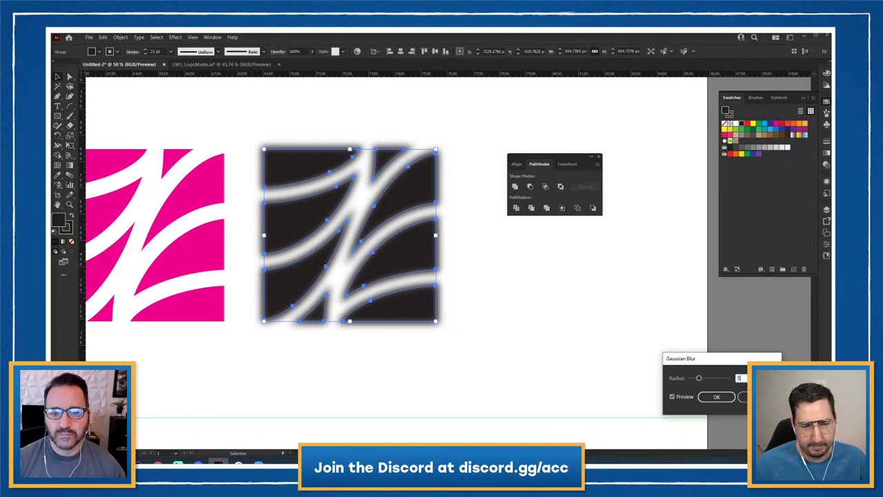
text(5)
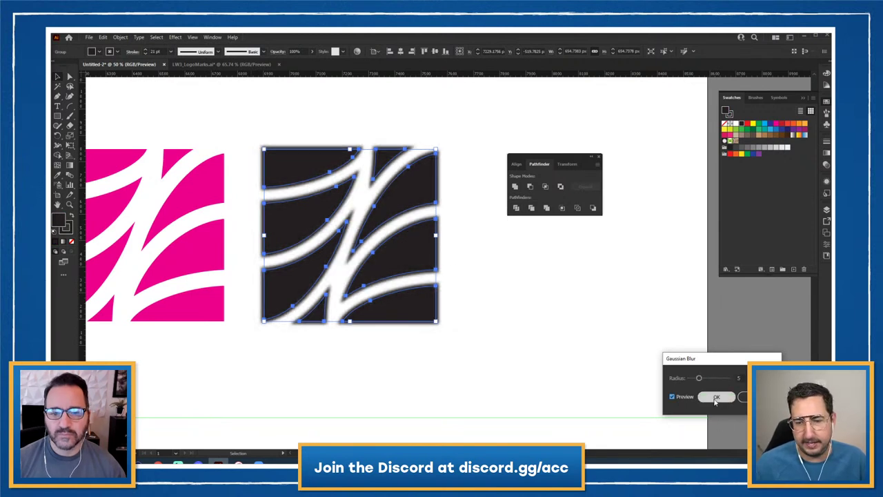
click(716, 397)
Rasterize the blurred black mark in RGB at High (300 ppi) with a white background.
click(119, 38)
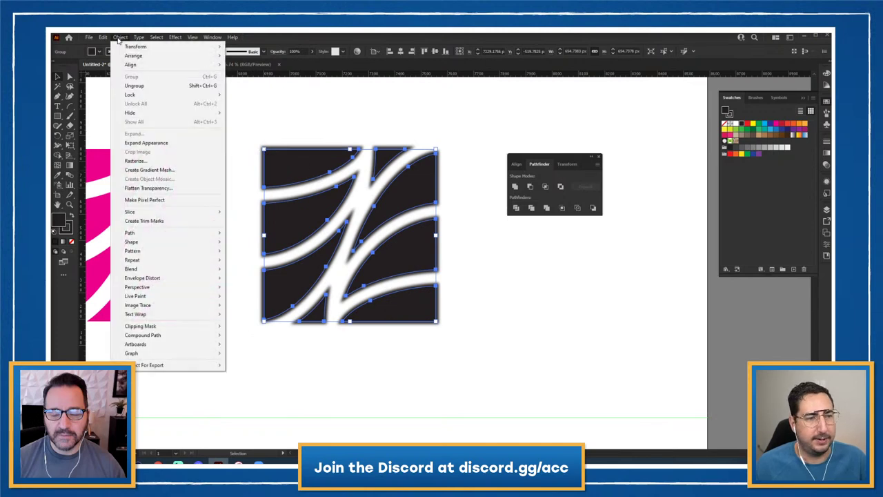
click(163, 158)
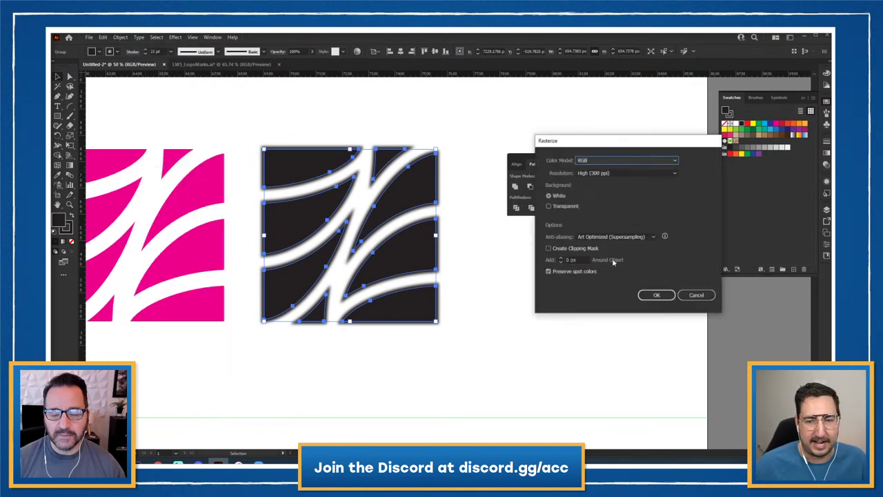
click(656, 295)
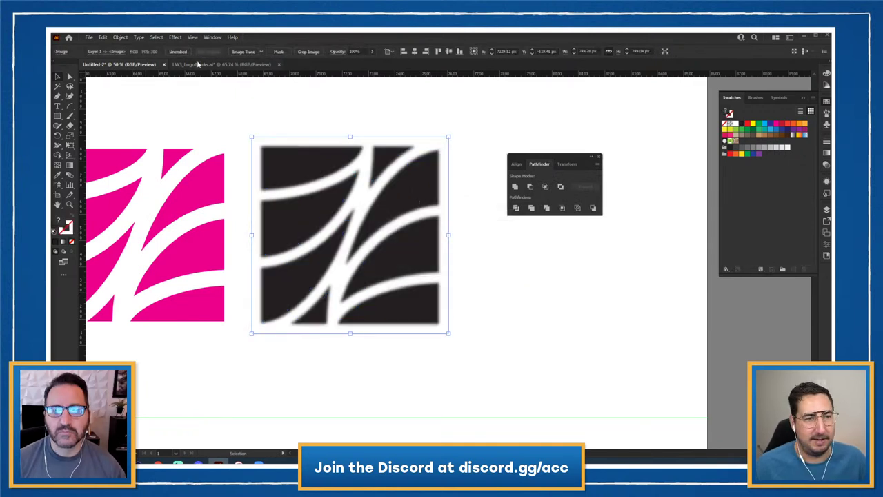
Image Trace the rasterized mark with the Halfton preset and expand the tracing into paths.
click(260, 51)
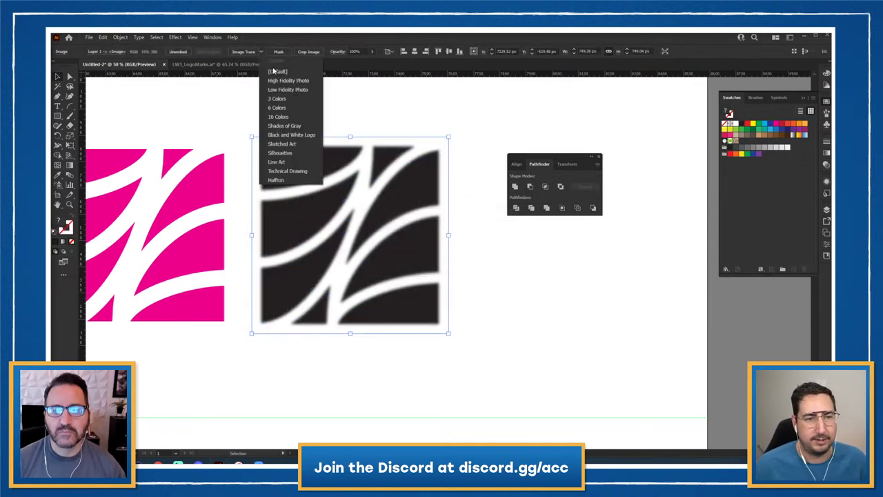
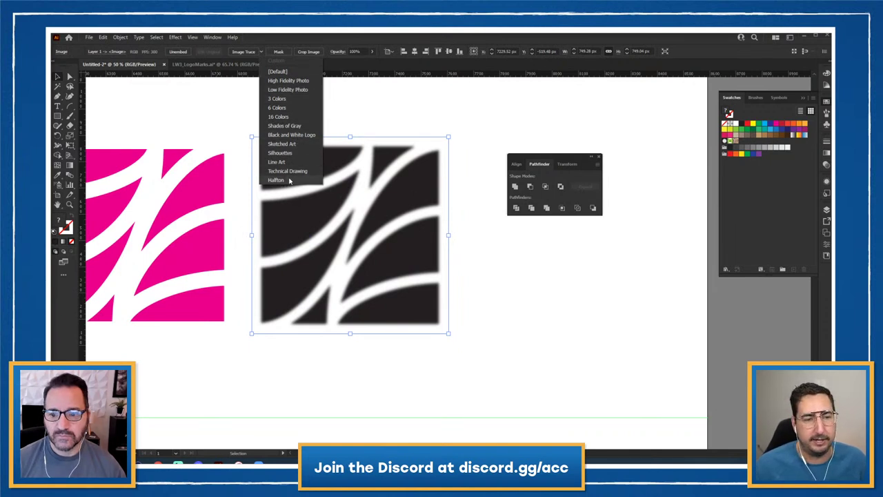
click(289, 180)
click(477, 325)
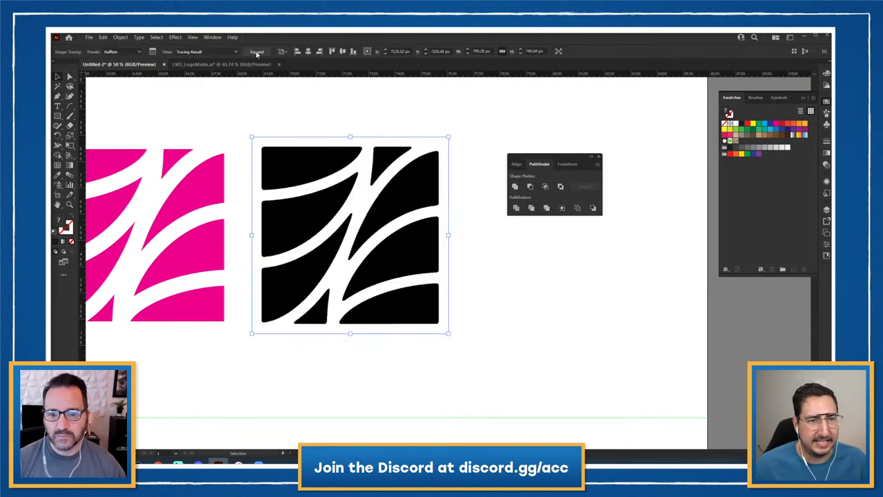
click(256, 52)
click(354, 116)
Place two side-by-side copies of the rounded black mark in the empty space above the row of marks.
drag(321, 142, 430, 146)
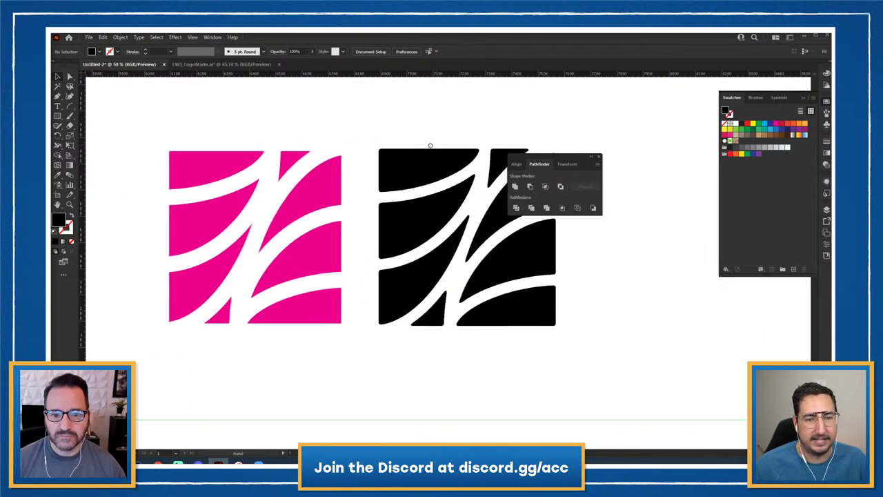
scroll(430, 146, right, 2)
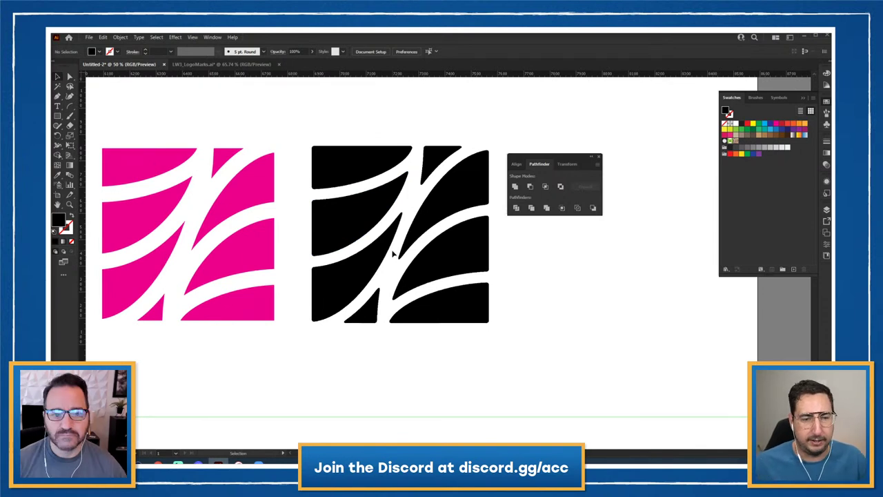
scroll(375, 187, right, 1)
scroll(374, 187, up, 1)
drag(415, 231, 250, 270)
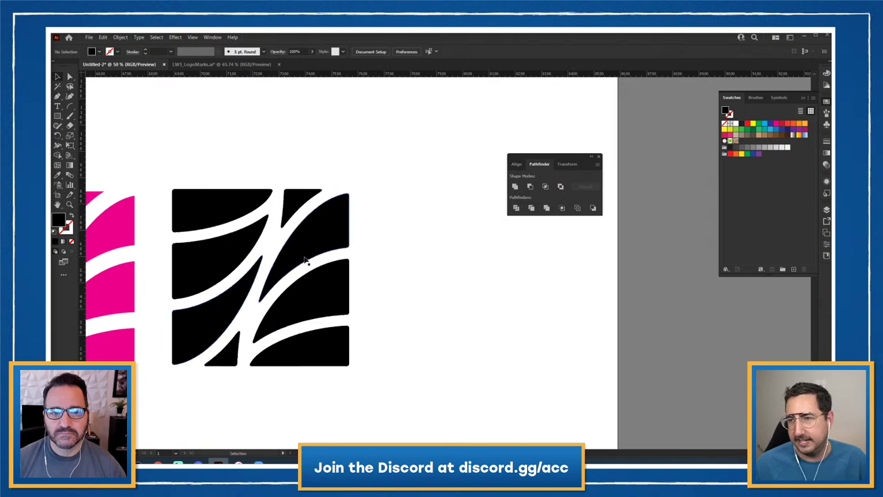
key(ctrl+minus)
drag(339, 247, 234, 294)
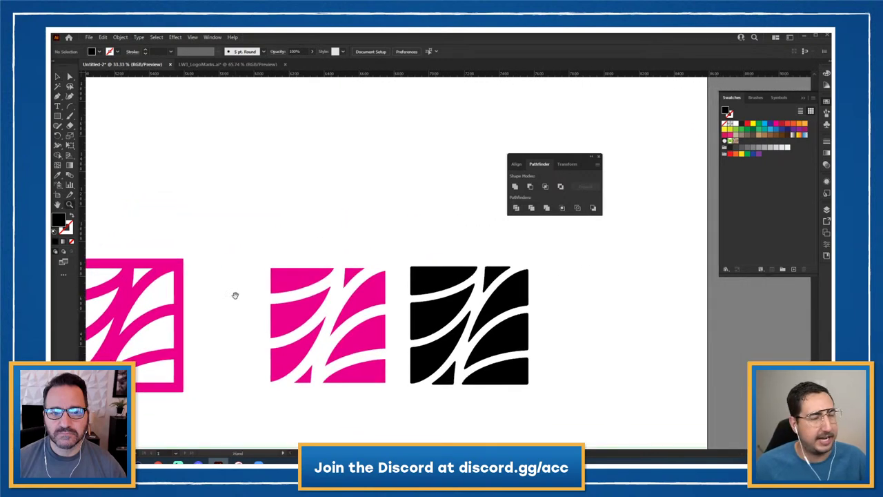
key(v)
drag(451, 284, 429, 128)
click(384, 105)
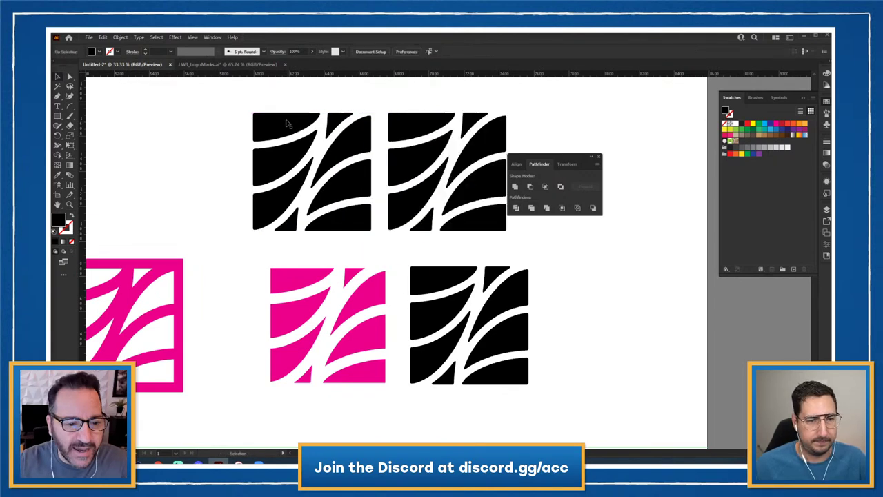
Scale the two upper black copies down to about 417 px wide each and move the right one further right.
key(z)
click(379, 173)
drag(382, 192, 296, 184)
key(v)
drag(217, 129, 519, 343)
drag(554, 161, 483, 192)
drag(379, 206, 309, 133)
click(310, 112)
click(356, 186)
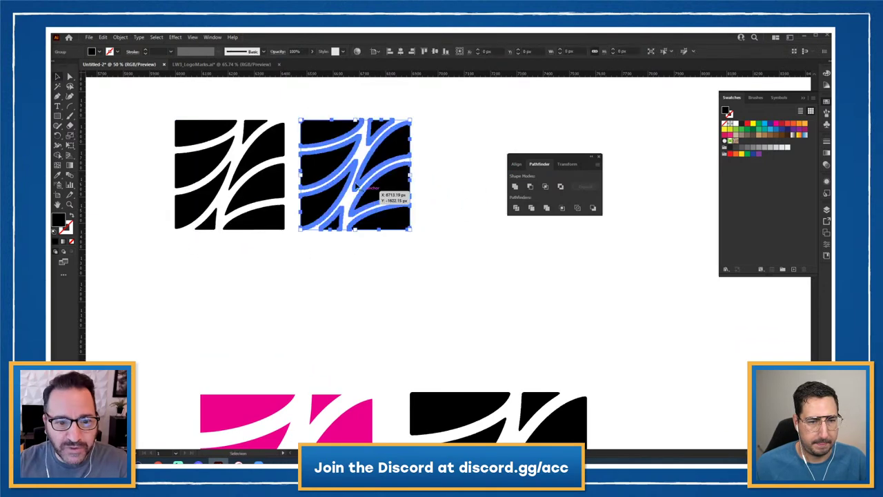
drag(356, 187, 420, 167)
Copy the magenta negative-space mark to the left of the small black copies and scale it to about 417 px.
scroll(318, 274, left, 5)
scroll(318, 274, down, 1)
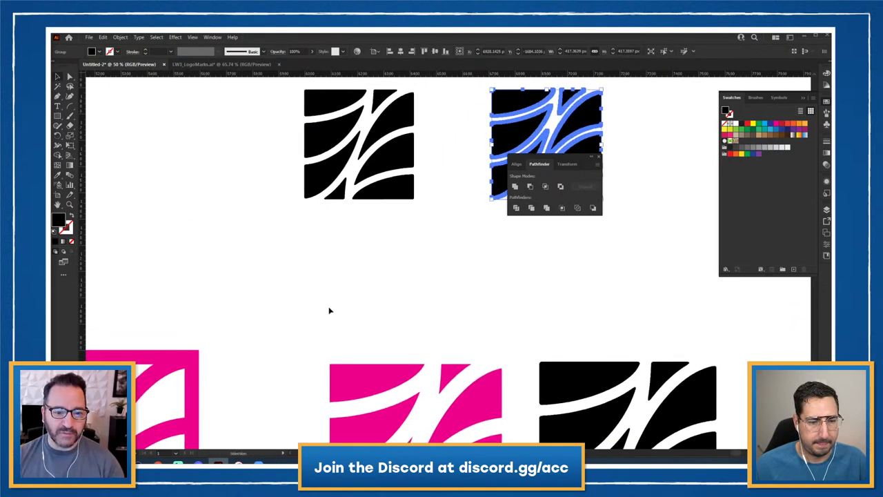
scroll(329, 310, down, 4)
scroll(290, 248, right, 2)
drag(419, 404, 419, 405)
drag(385, 142, 466, 314)
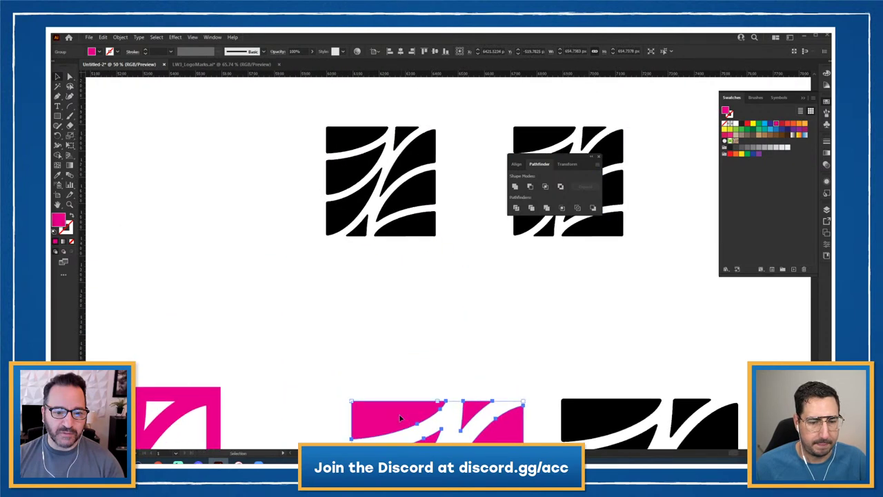
drag(400, 418, 183, 112)
key(s)
Recolour the middle mark of the upper row with the red swatch and darken its fill to a deep red in the Color Picker.
drag(345, 84, 456, 240)
key(v)
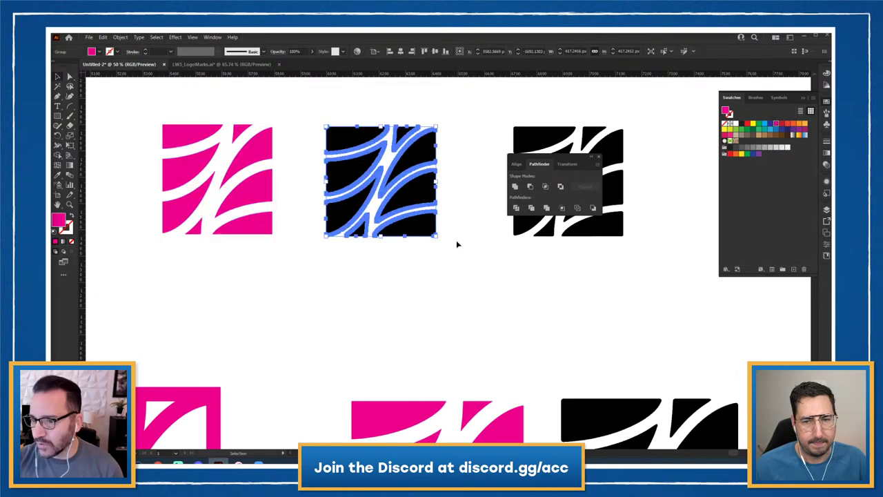
double_click(59, 219)
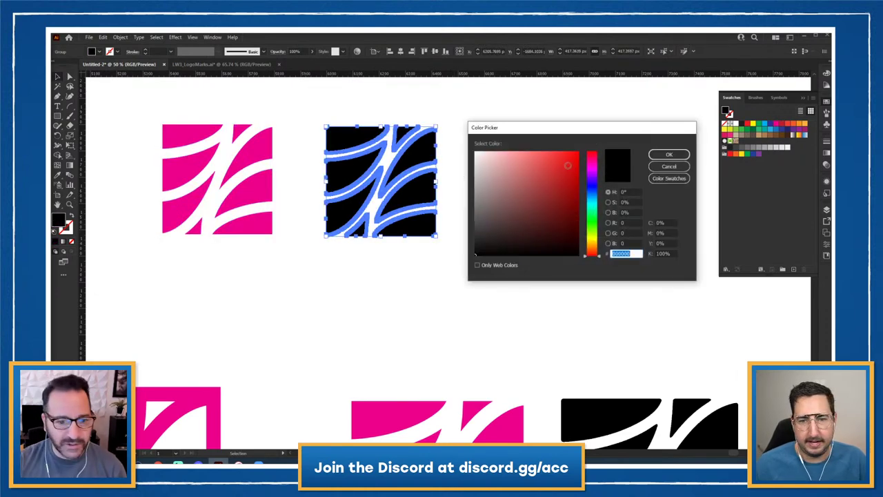
text(9E0A0A)
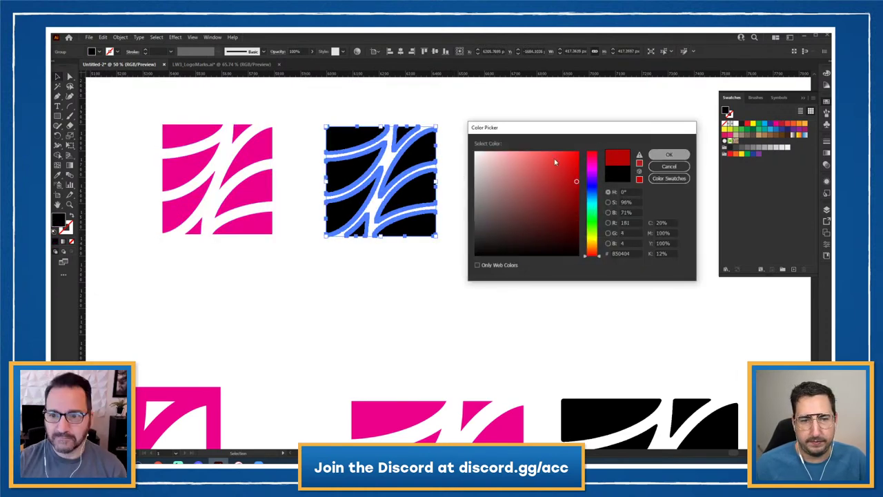
click(669, 155)
click(746, 125)
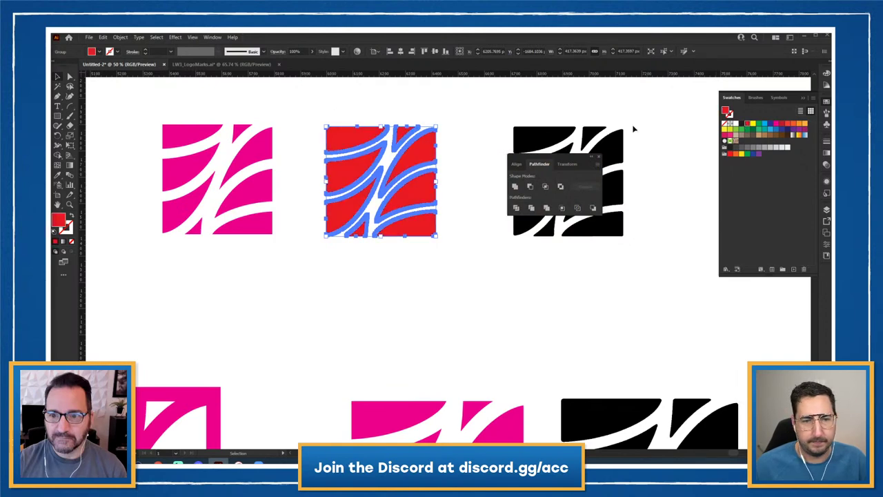
double_click(64, 225)
click(569, 187)
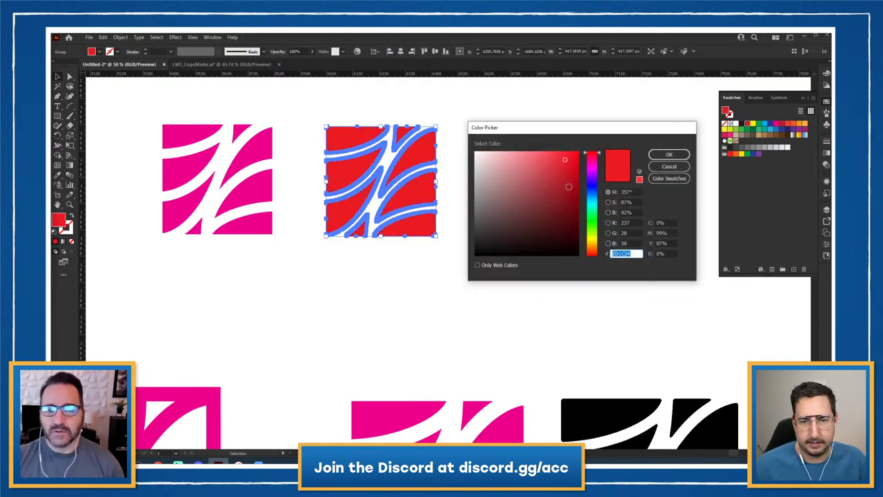
key(Return)
click(374, 290)
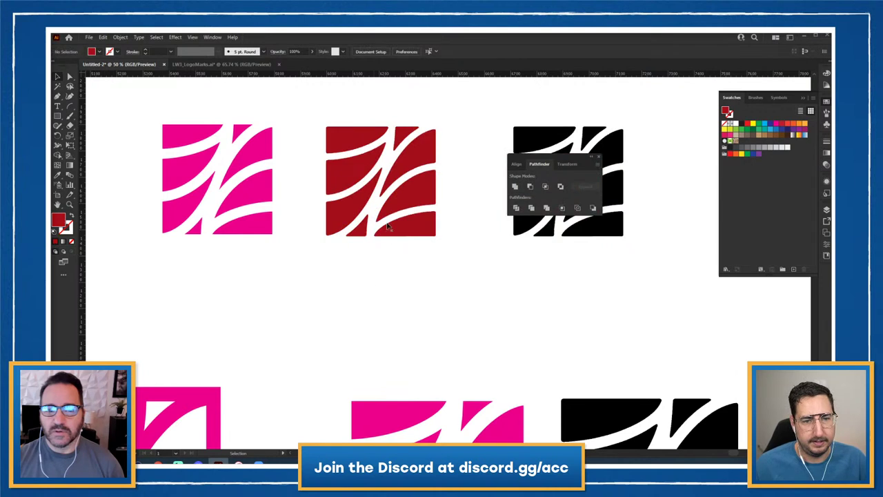
Recolour the magenta mark with the deep red sampled from the middle mark, then deselect it.
scroll(385, 254, up, 2)
click(204, 177)
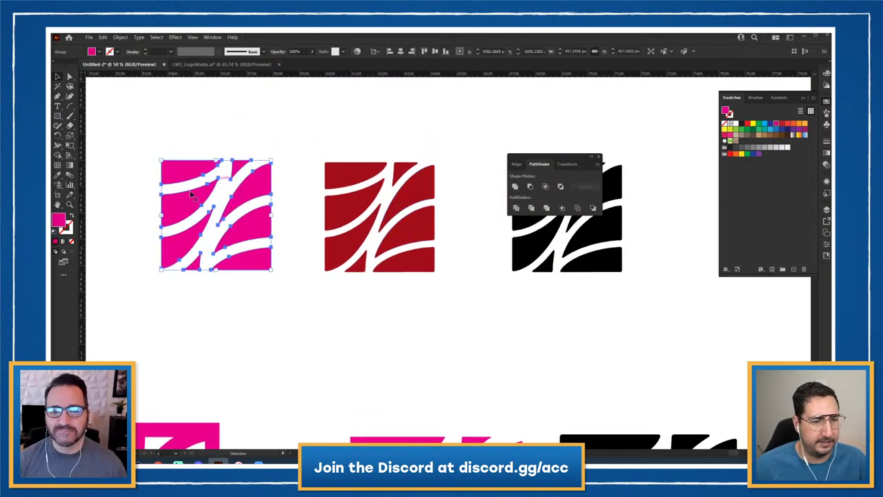
double_click(60, 220)
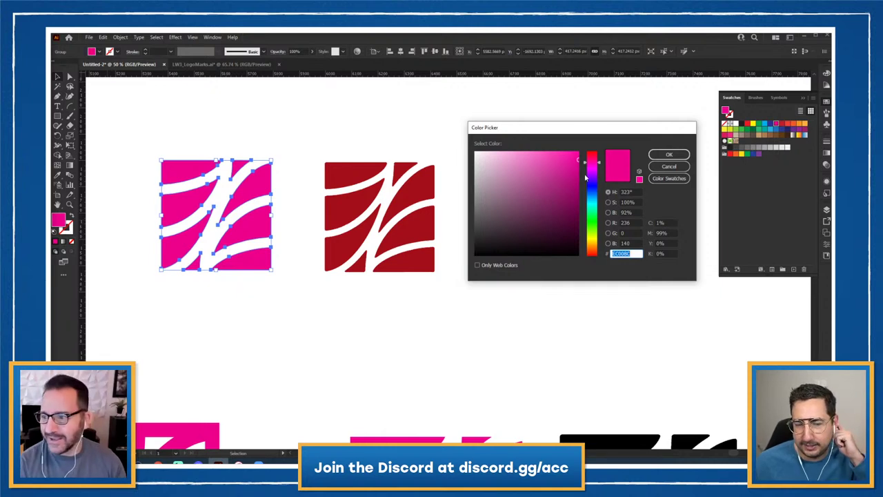
click(669, 167)
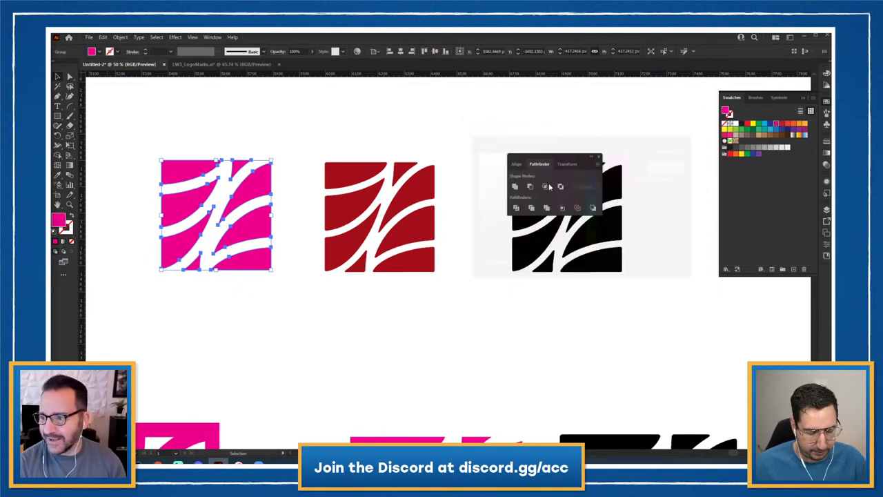
key(i)
click(364, 176)
key(v)
click(378, 139)
Select the second curved piece down the left side and its opposite on the right in the middle mark, and fill both with yellow-green.
key(z)
click(401, 220)
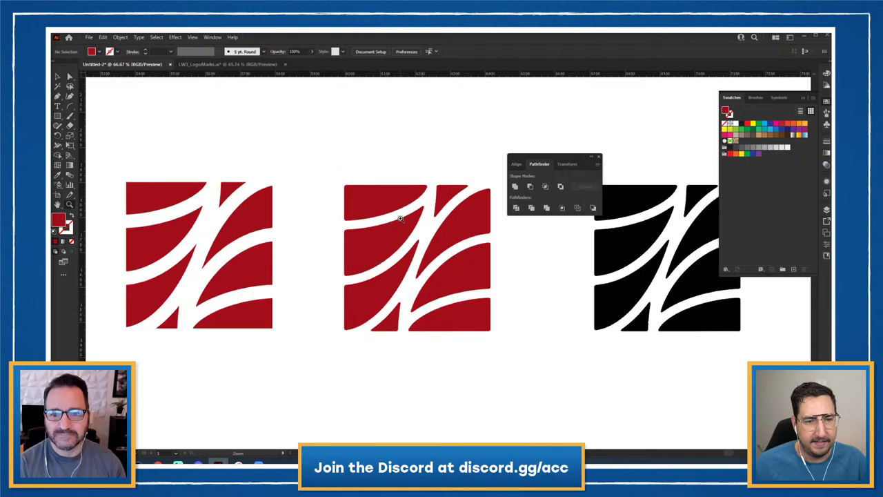
click(436, 259)
key(a)
click(377, 240)
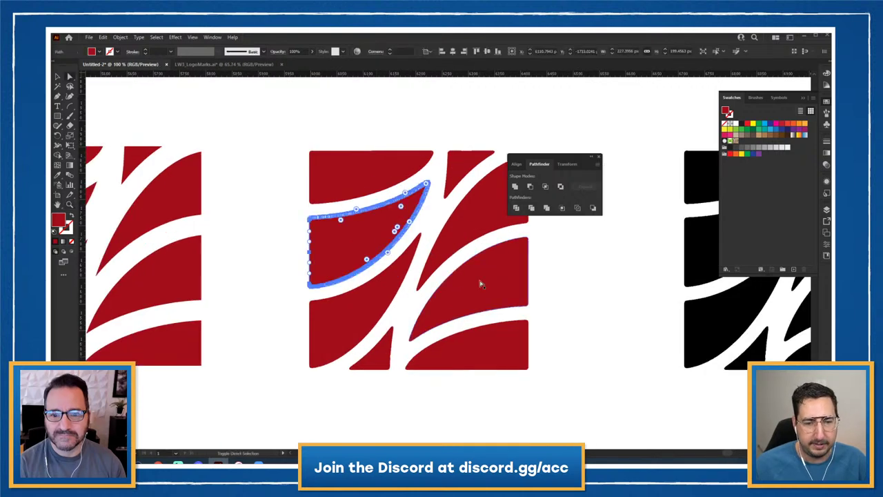
shift+click(476, 281)
double_click(62, 224)
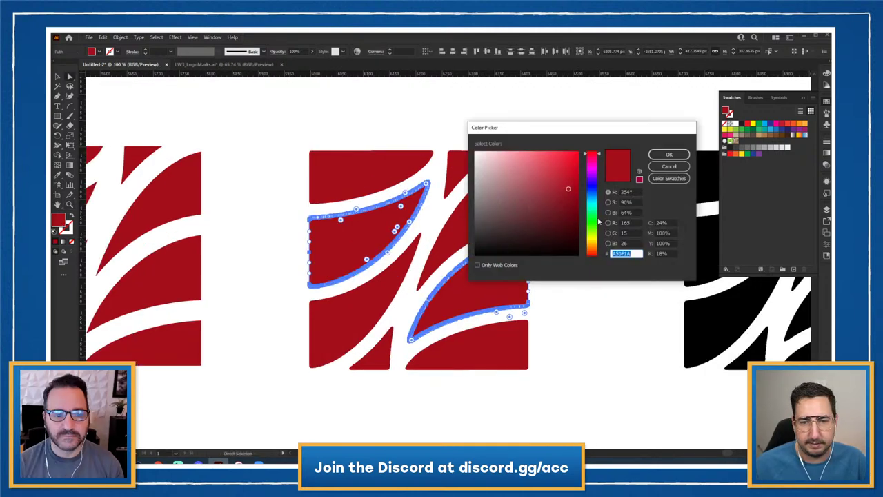
click(594, 241)
click(571, 171)
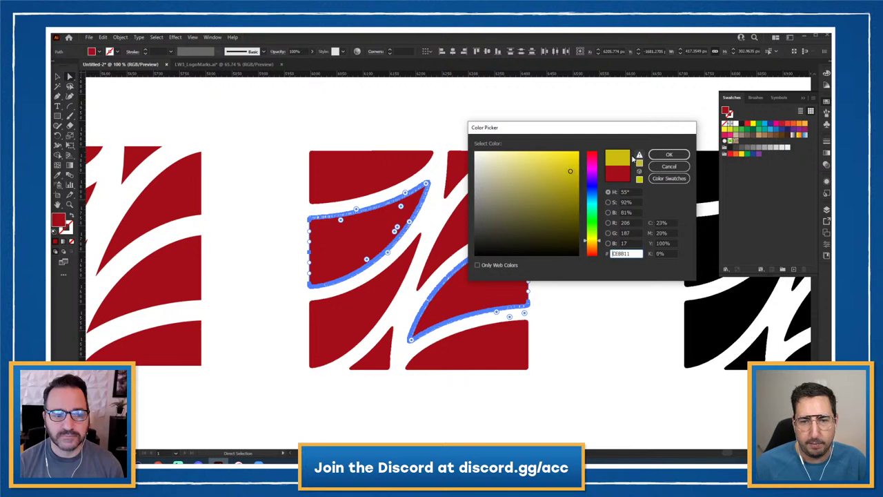
drag(595, 240, 595, 236)
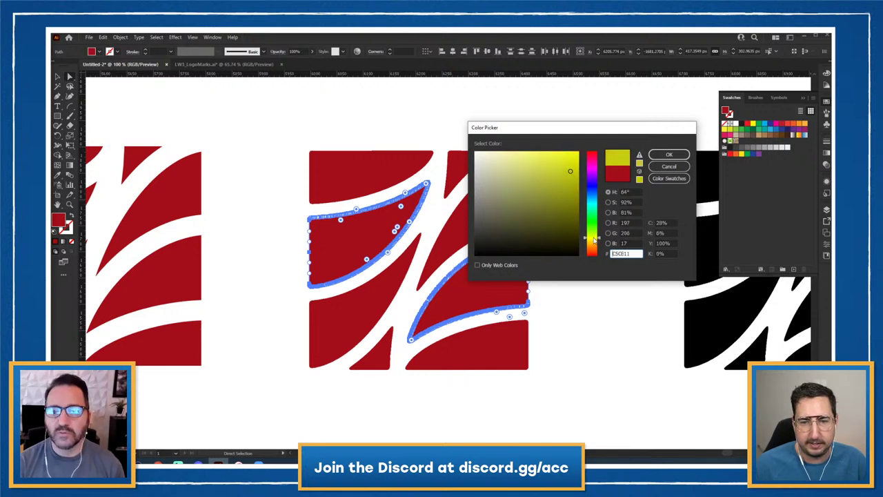
click(667, 155)
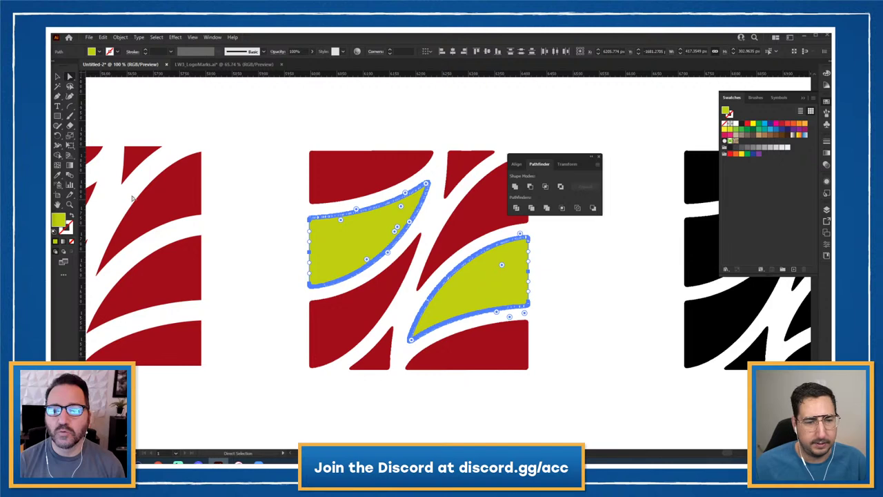
Shift the fill of the two selected curved pieces to golden yellow in the Color Picker and deselect them.
double_click(60, 219)
click(591, 236)
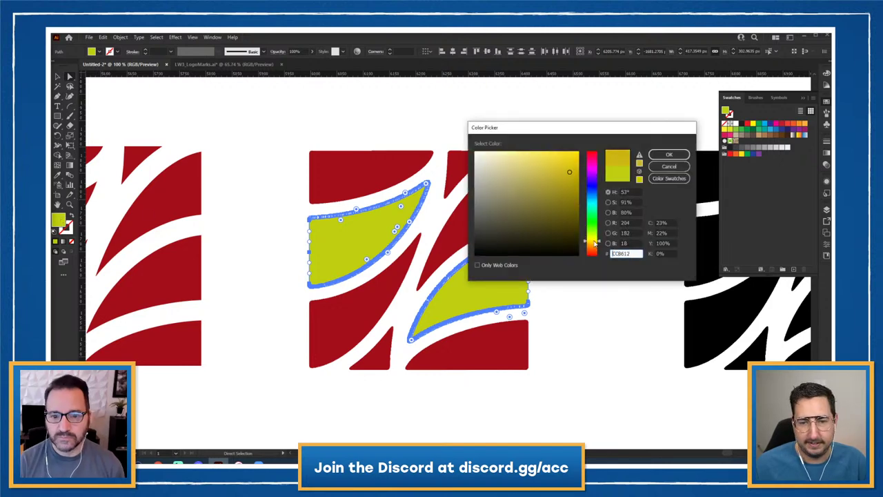
click(669, 155)
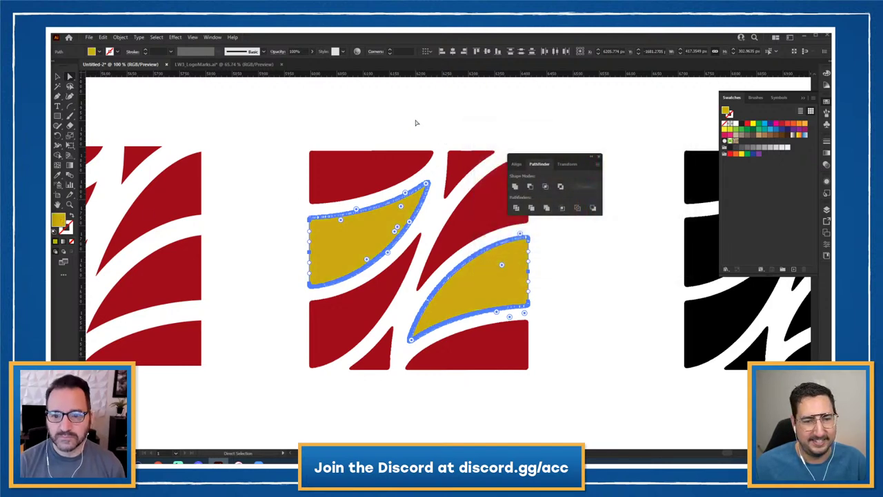
click(417, 122)
Fill the middle mark's two small triangular pieces, at its upper and lower edges, with blue #111FA3.
drag(415, 187, 385, 166)
click(432, 144)
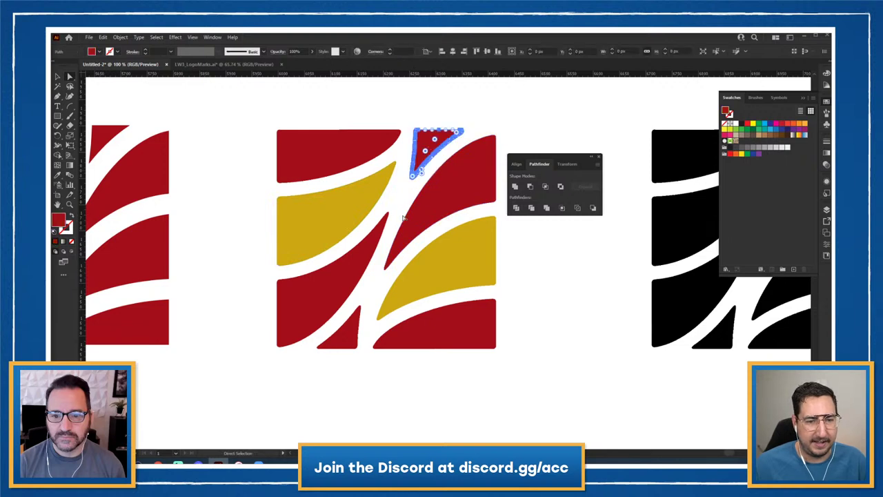
shift+click(347, 334)
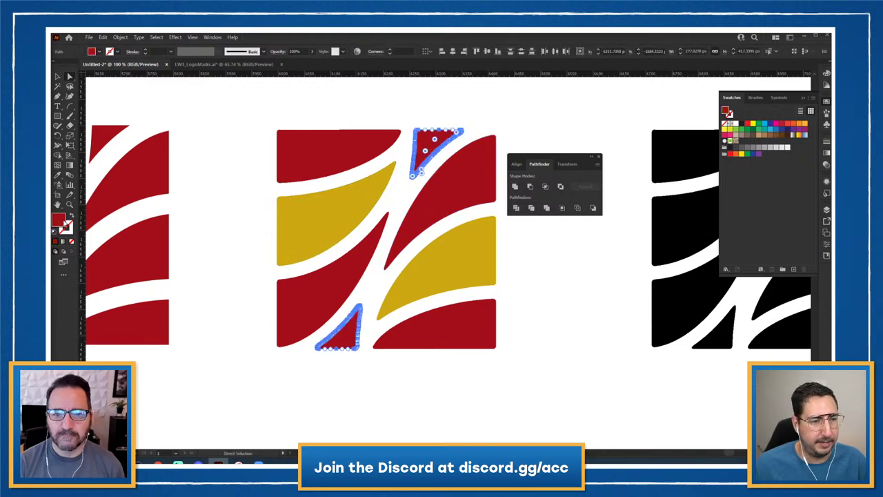
double_click(59, 220)
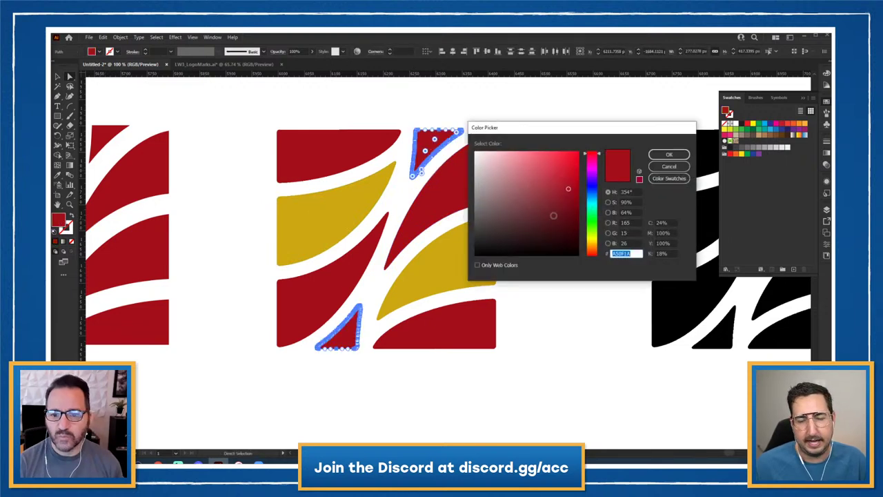
click(590, 189)
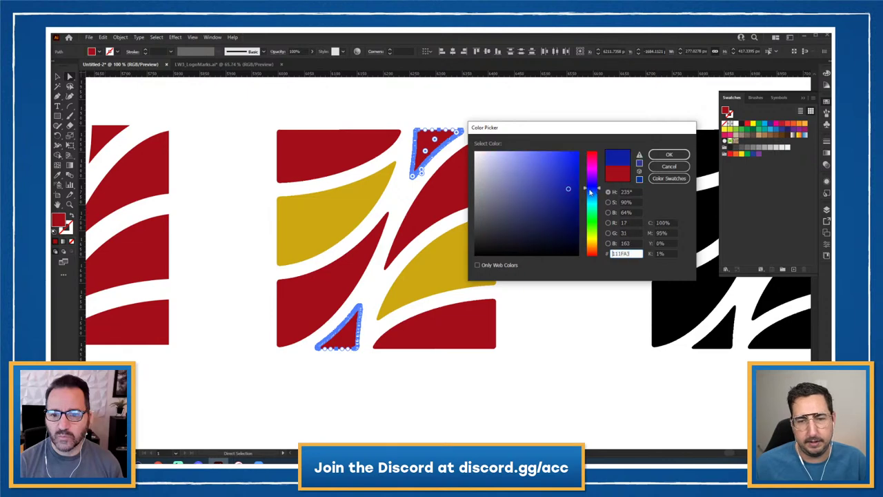
click(668, 155)
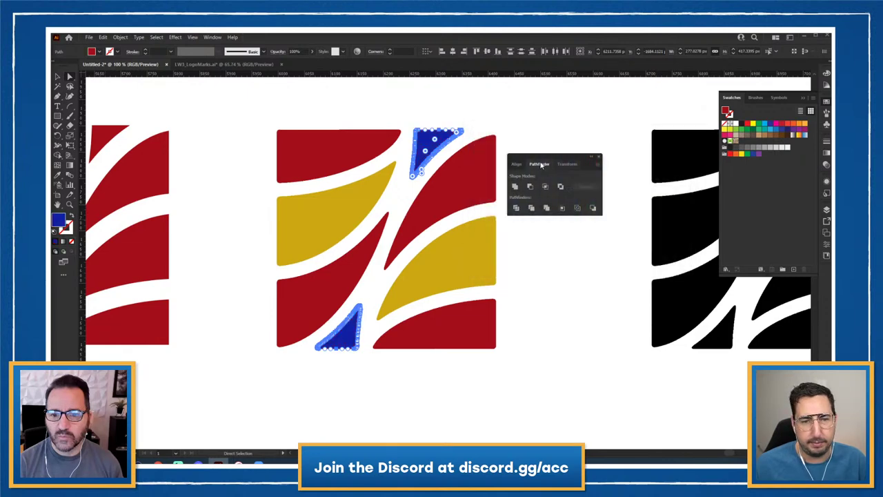
Change the fill of the two small triangular pieces to a dark purple and deselect them.
double_click(59, 221)
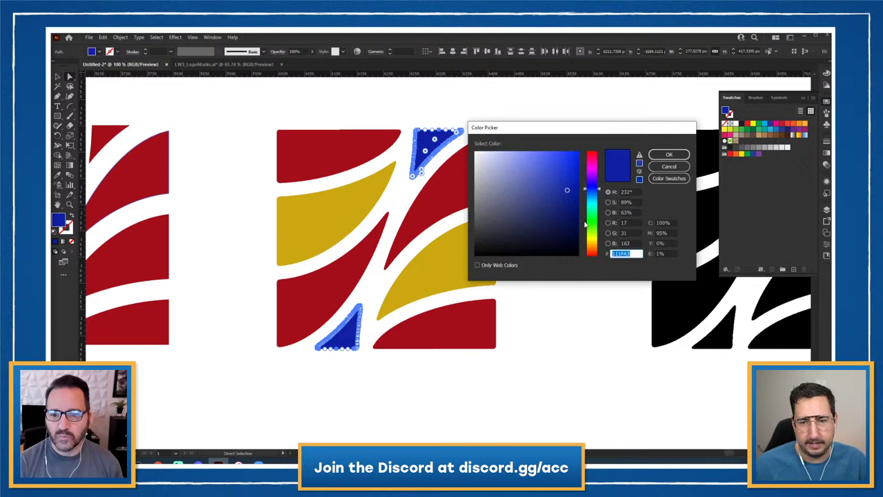
click(596, 171)
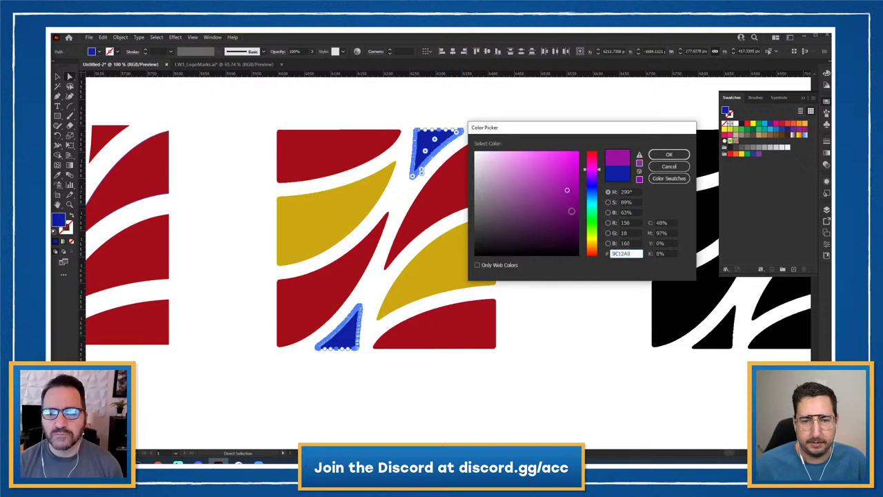
click(666, 155)
click(520, 113)
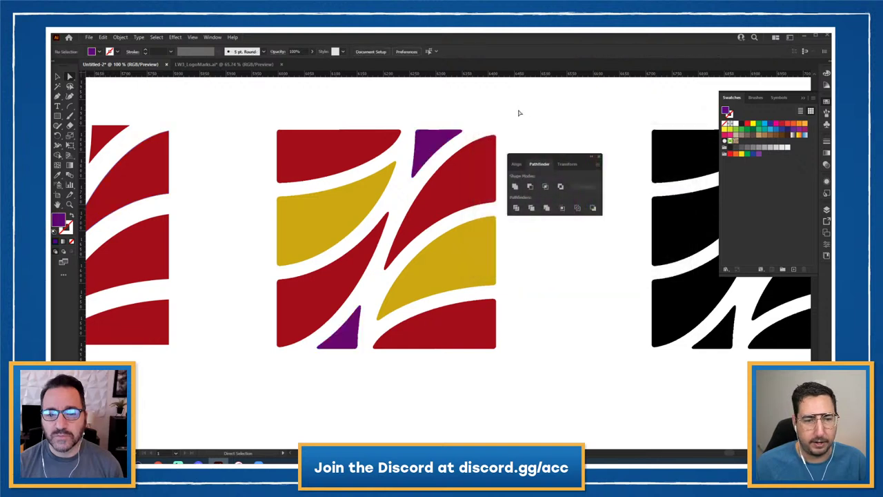
Close the Pathfinder panel and briefly check the LW3_LogoMarks document before returning to the marks.
key(z)
alt+click(423, 268)
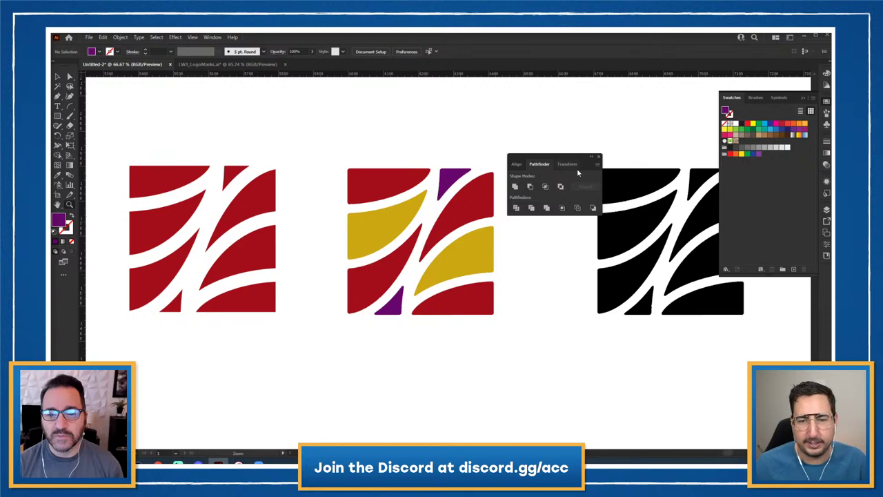
click(598, 157)
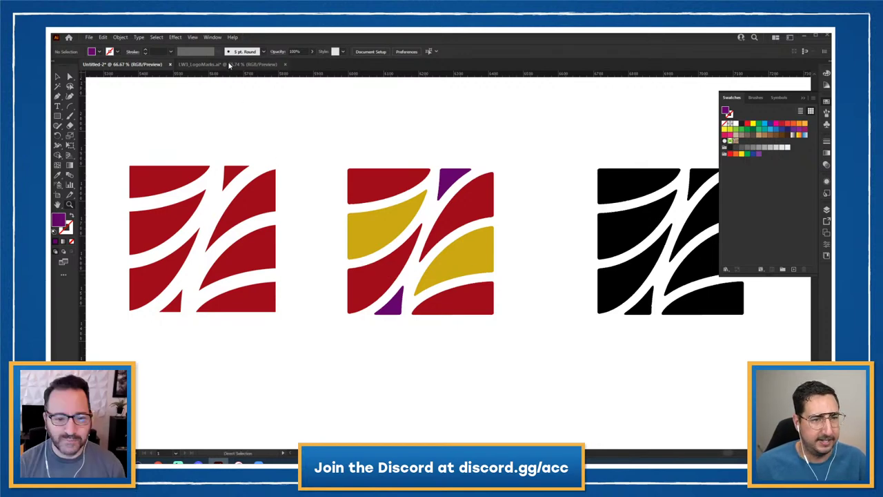
click(229, 64)
click(144, 64)
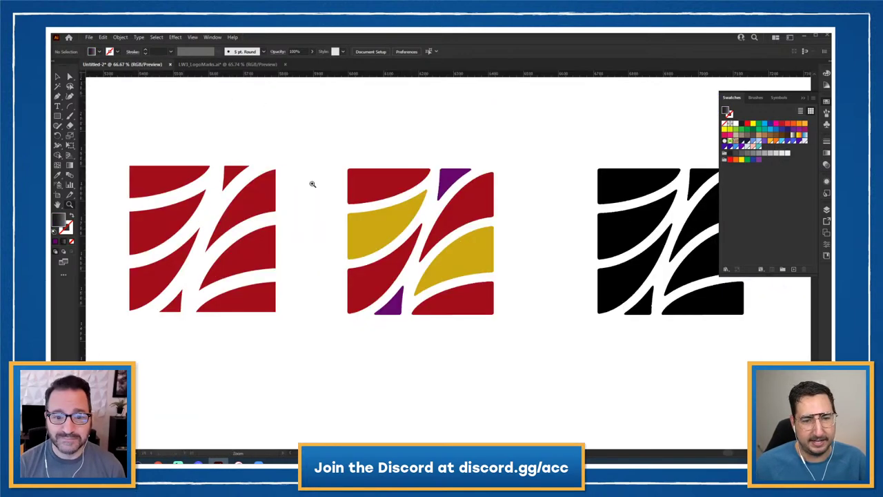
Add the text BEACON below the middle mark and scale it up to about three quarters of the mark's width.
key(t)
click(397, 351)
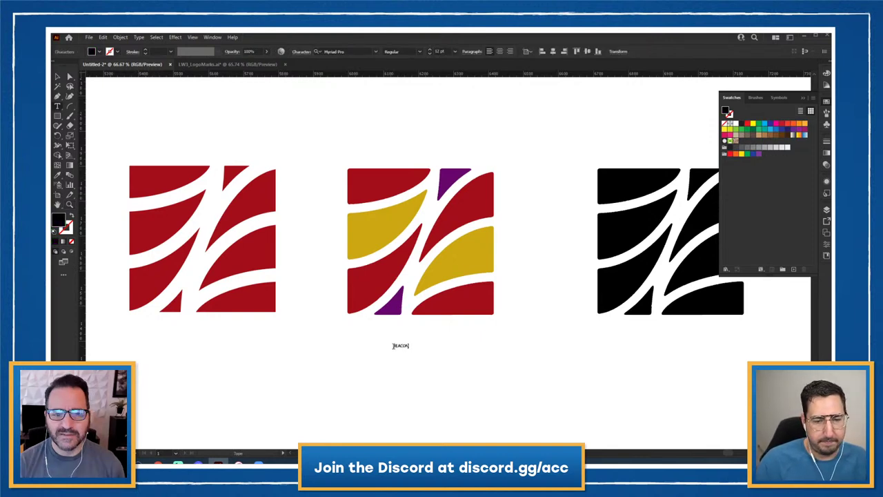
click(59, 77)
key(s)
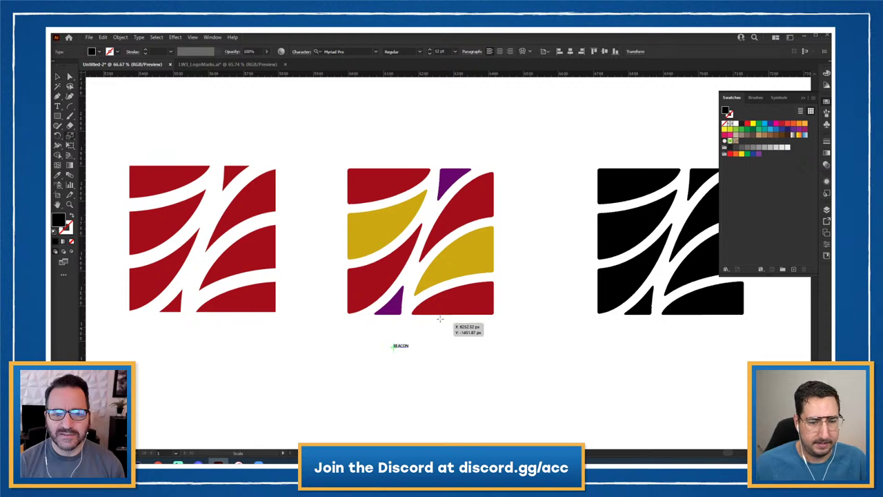
drag(423, 327, 583, 212)
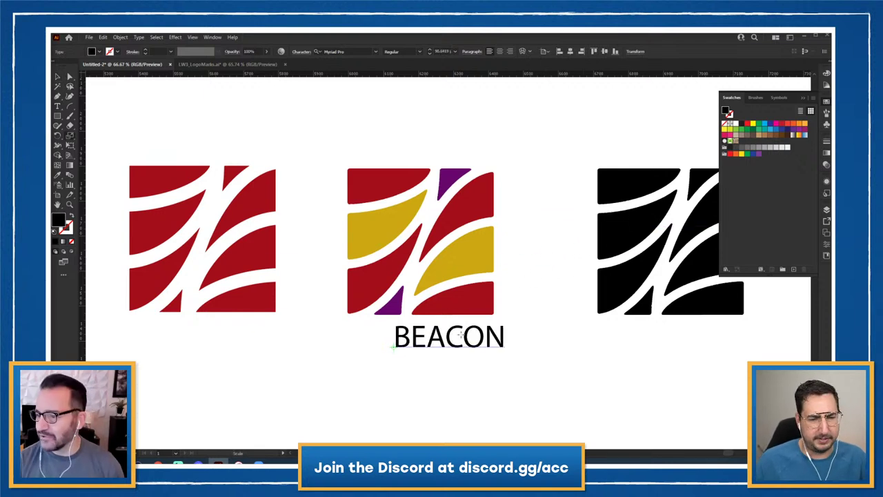
Show the character settings, select the whole word BEACON and open its list of available fonts.
key(t)
key(ctrl+t)
click(476, 331)
key(ctrl+a)
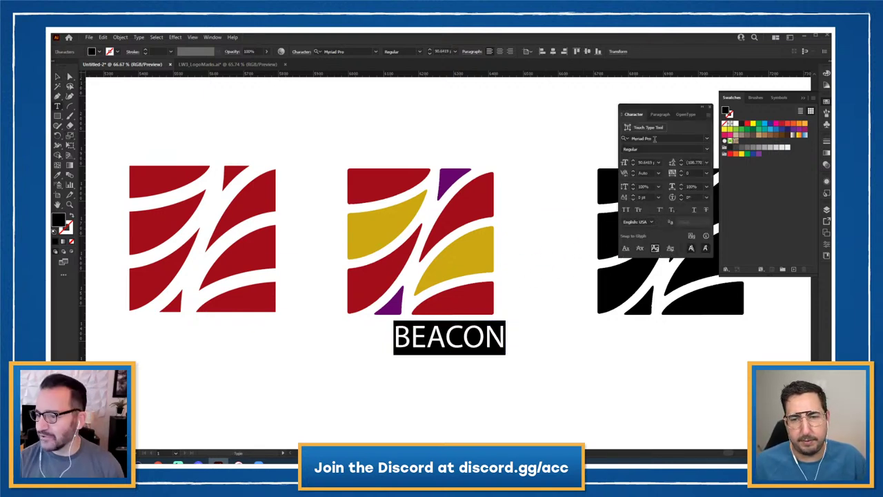
click(707, 140)
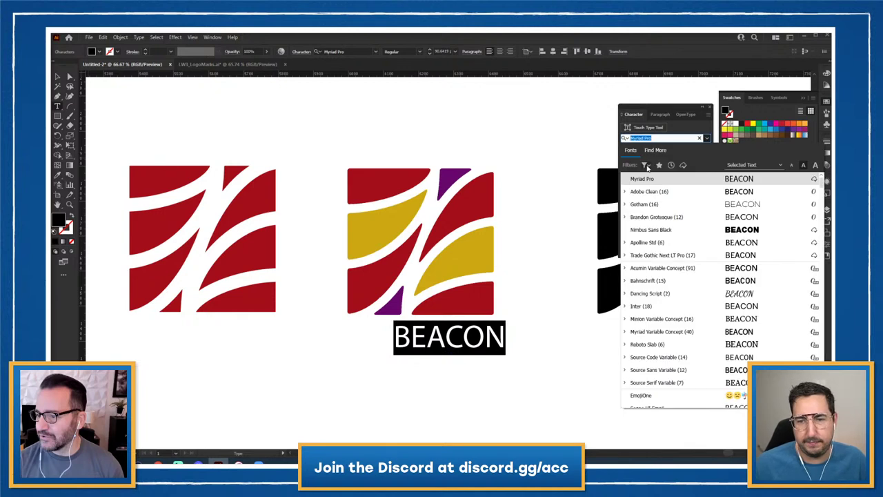
Filter the fonts to sans serif with extended width, trying the heavy weight filter as well.
click(646, 166)
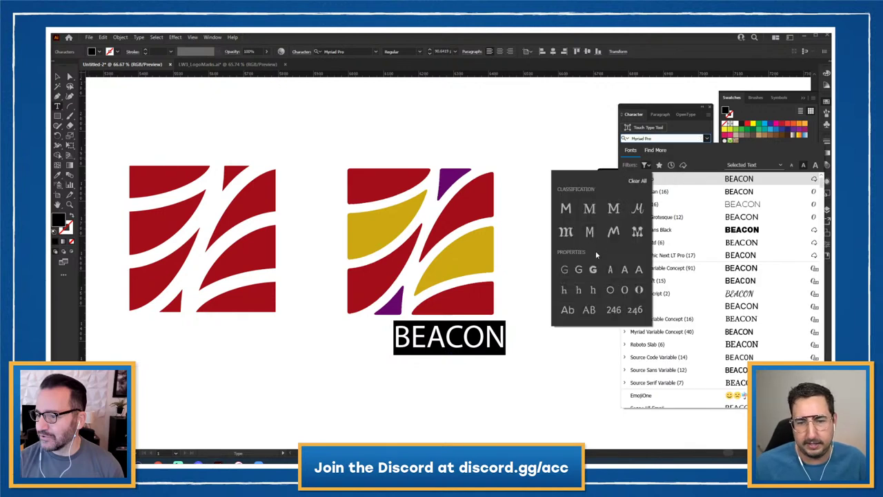
click(566, 208)
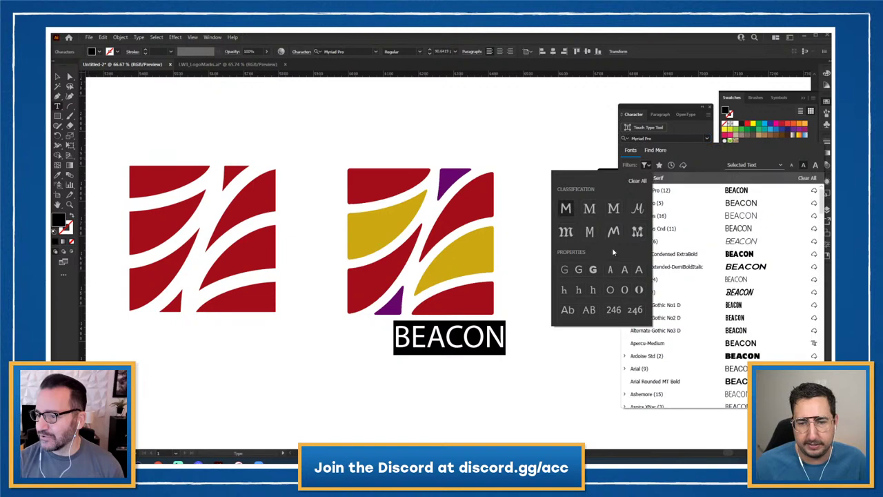
click(638, 271)
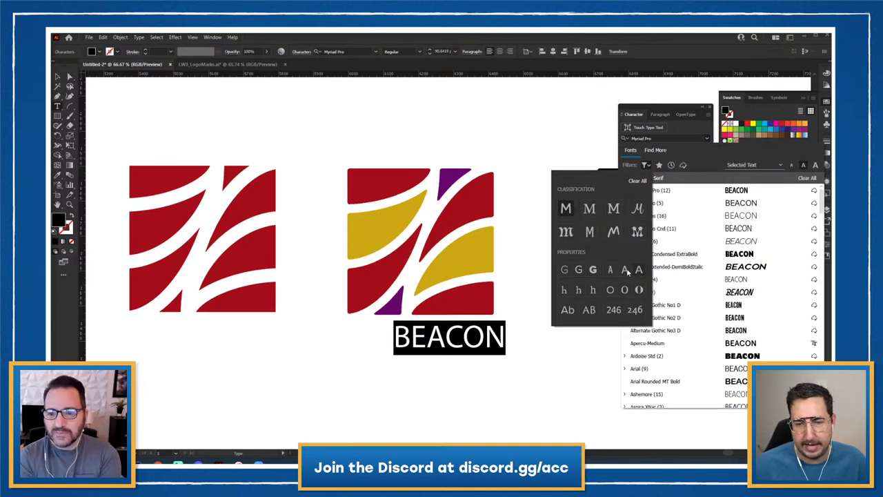
click(594, 272)
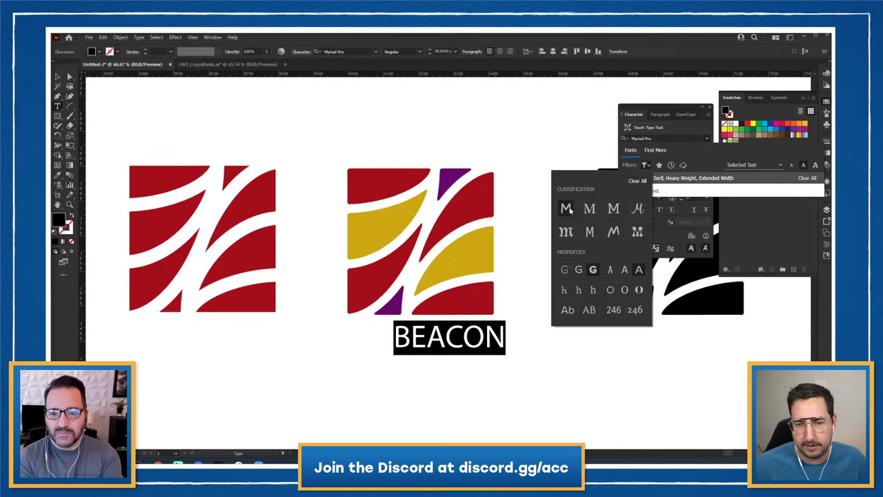
click(595, 271)
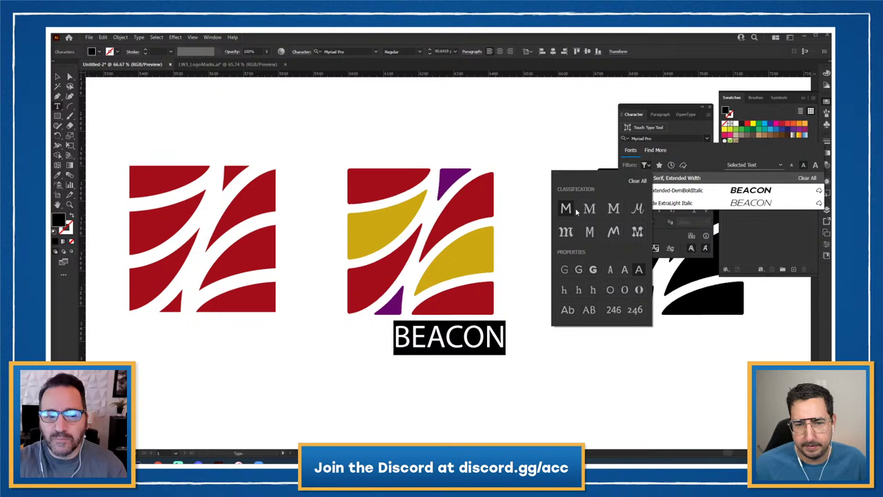
Reduce the font filters to extended width only and set BEACON in Acme Gothic Extrawide Bold.
click(614, 227)
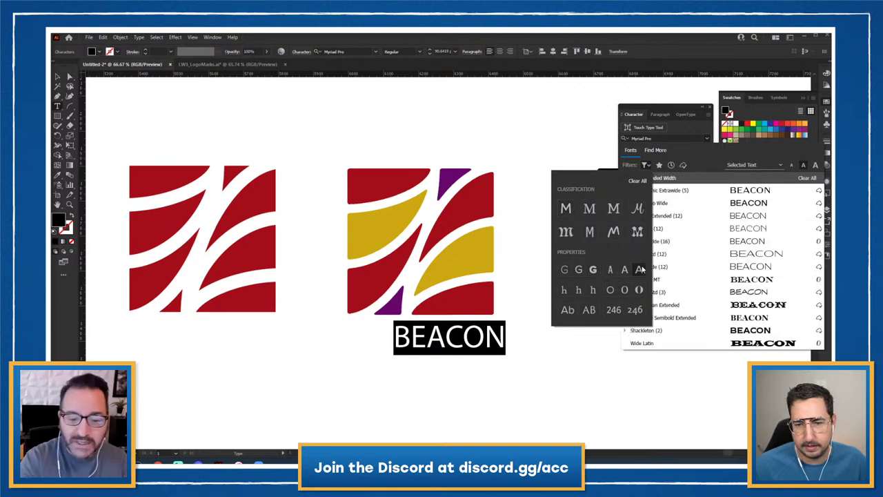
click(568, 210)
click(569, 210)
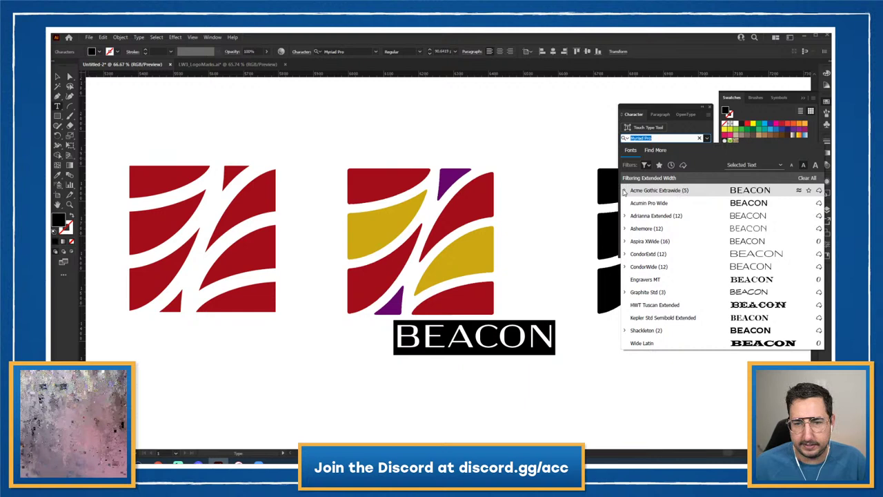
click(624, 191)
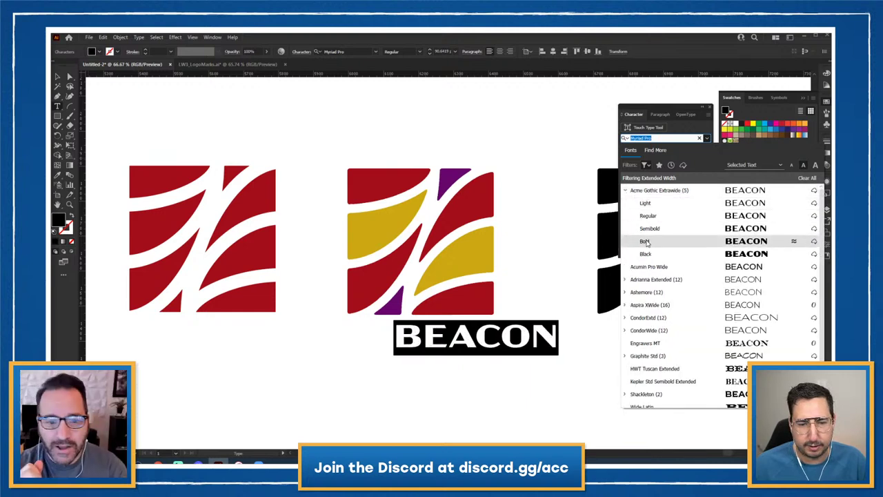
click(646, 242)
Move BEACON directly beneath the middle mark, aligned to its left edge, and convert the text to outlines.
click(57, 77)
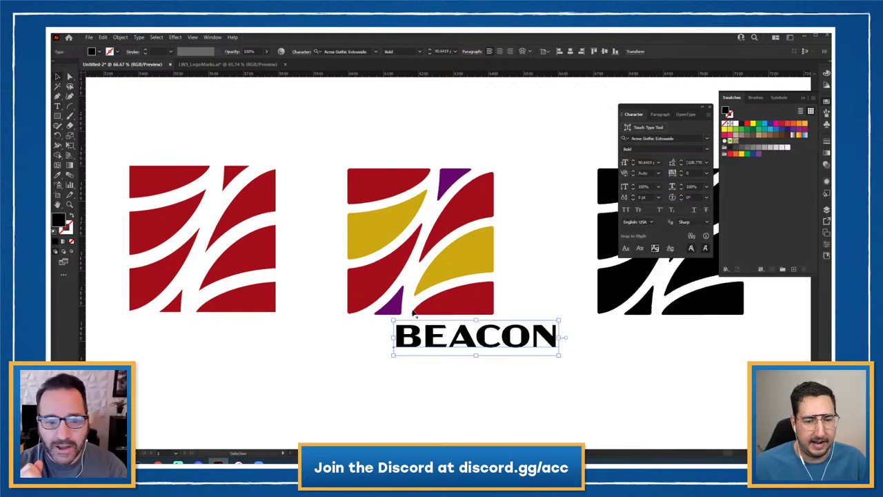
drag(440, 339, 390, 334)
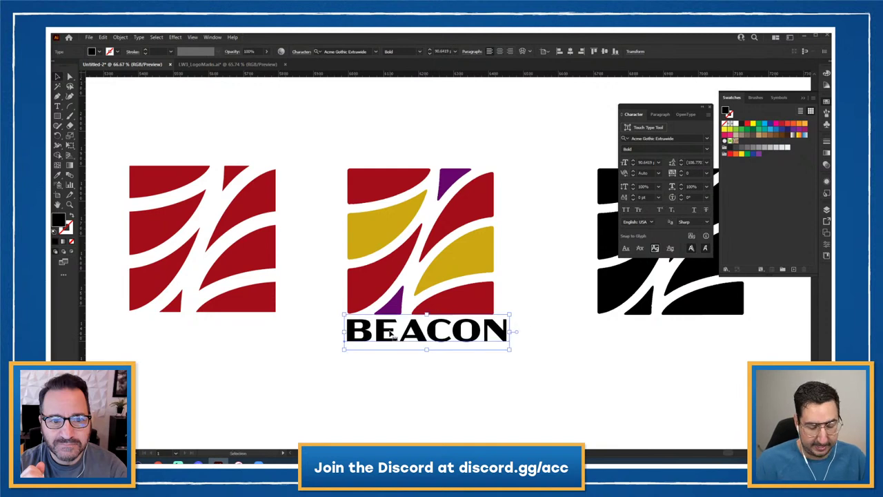
key(ctrl+shift+o)
Scale the outlined BEACON wordmark to match the middle mark's width and align it with both of the mark's sides.
key(z)
click(483, 306)
key(s)
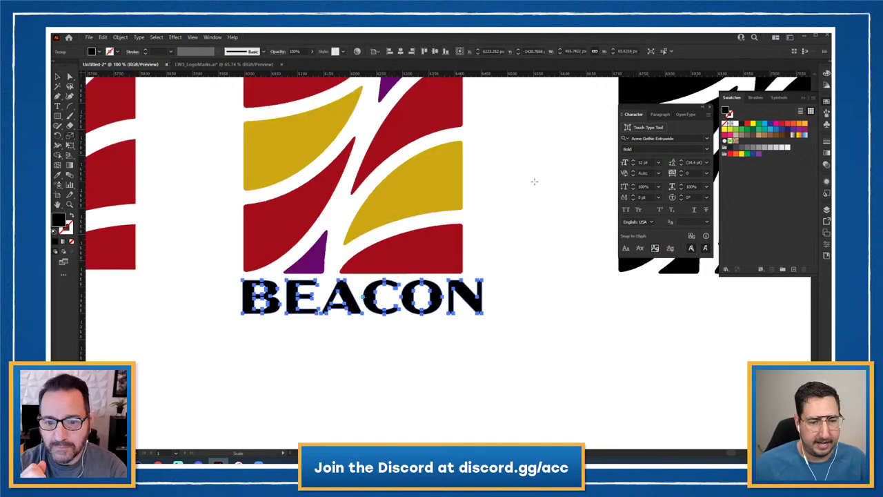
drag(534, 182, 517, 199)
key(v)
drag(293, 301, 277, 299)
drag(452, 312, 463, 322)
click(391, 330)
Draw a closed triangle with the Pen tool over the A, from its inner apex to the inner corners of both feet.
key(z)
click(394, 313)
click(449, 229)
click(454, 231)
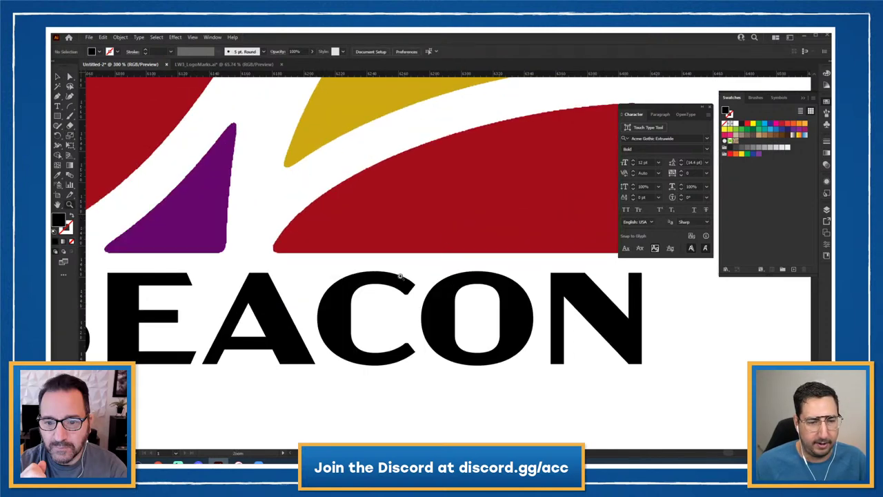
click(352, 330)
click(380, 296)
drag(400, 283, 500, 288)
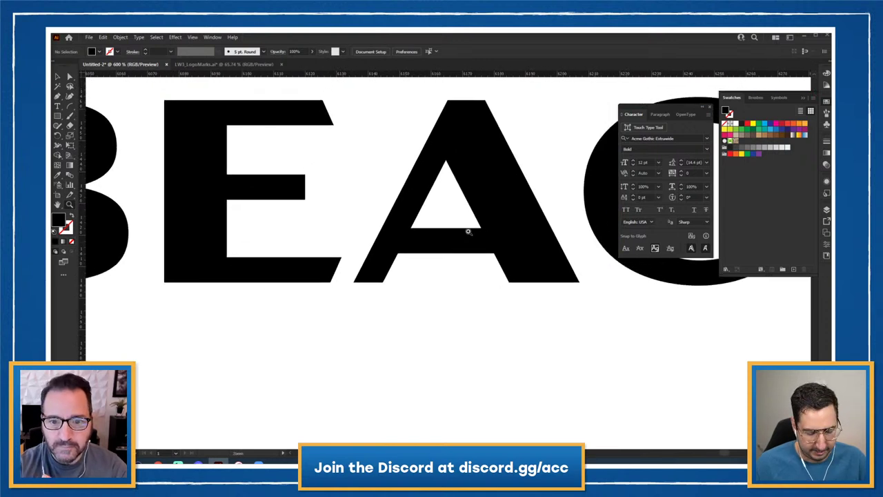
key(p)
click(446, 160)
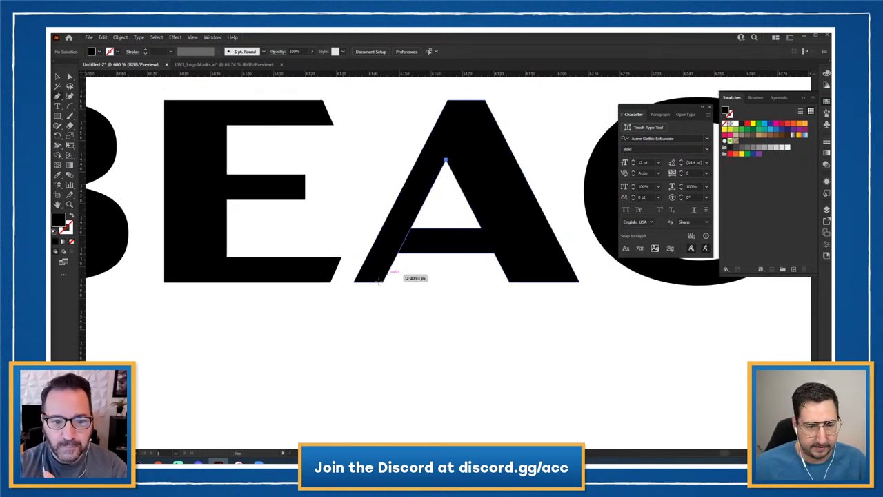
click(382, 282)
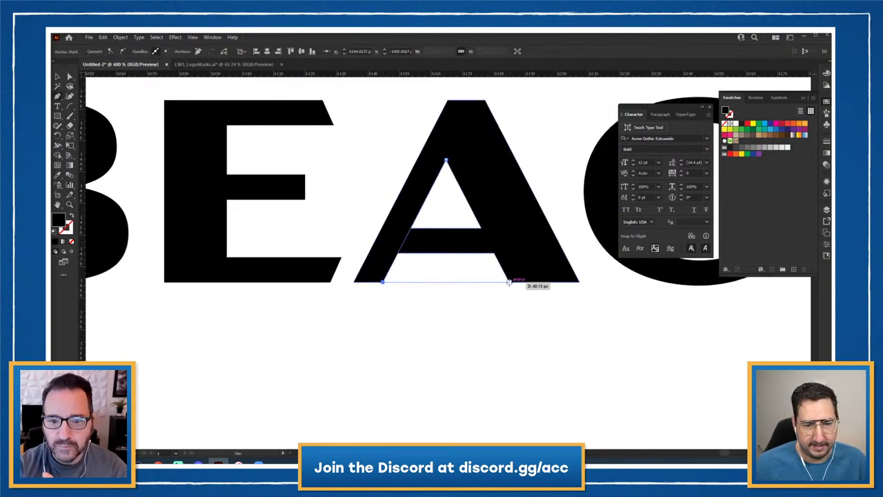
click(509, 282)
drag(446, 160, 450, 159)
Select the wordmark together with the triangle and subtract the triangle with the Pathfinder's Minus Front to remove the A's crossbar.
key(v)
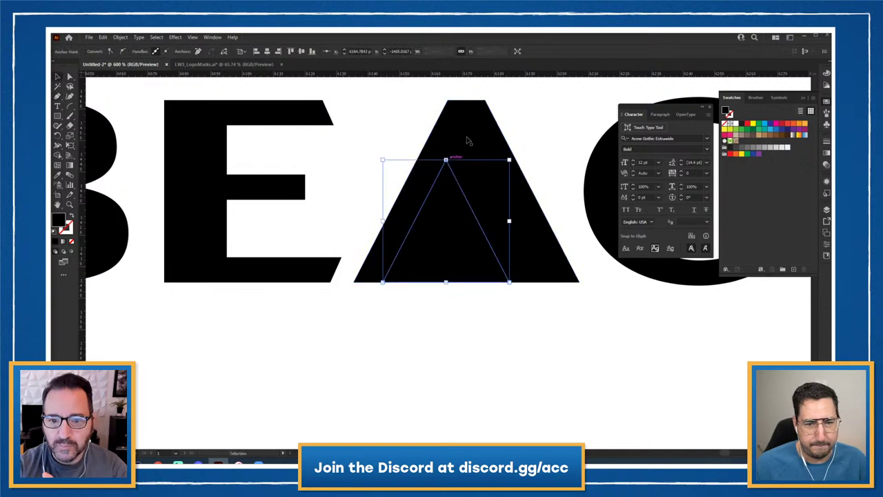
click(467, 140)
key(slash)
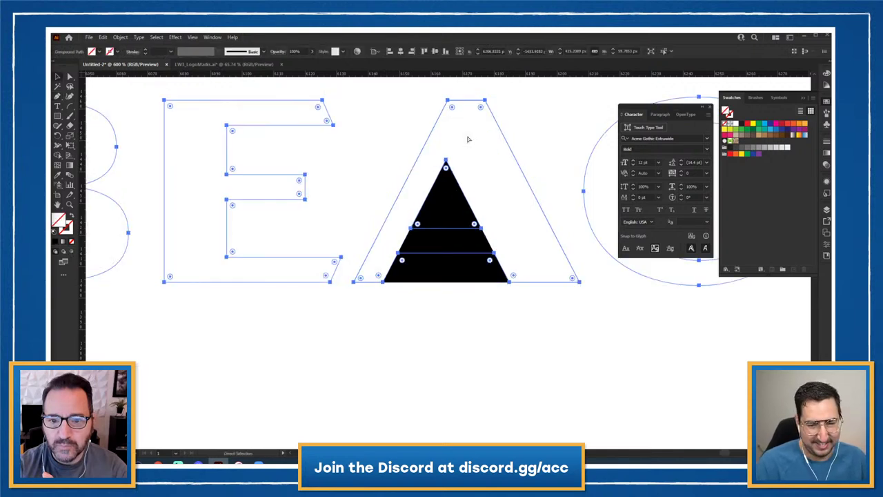
shift+click(445, 193)
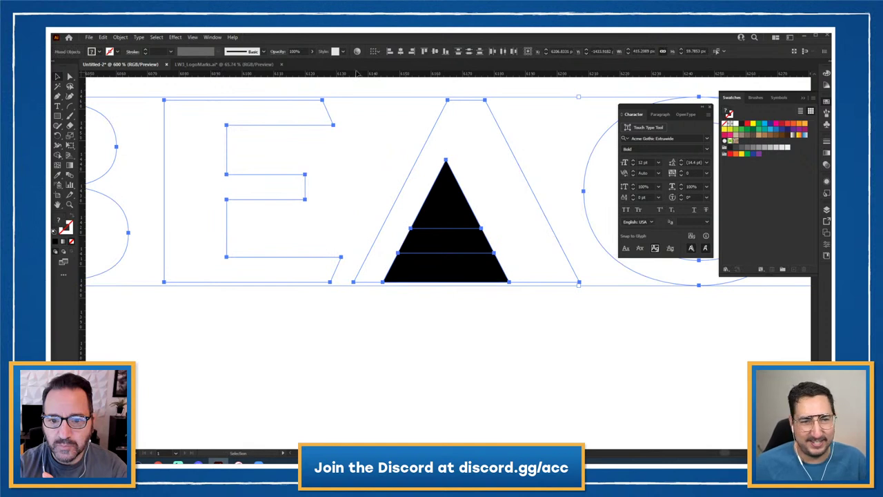
click(213, 36)
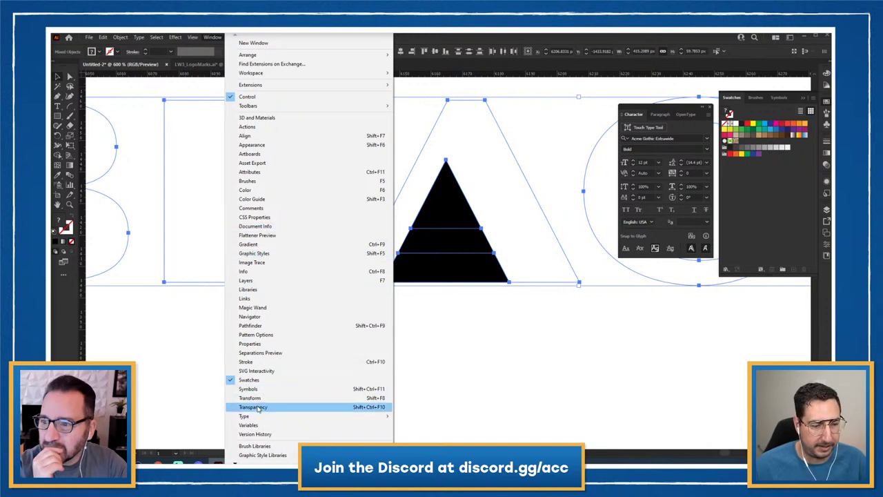
click(256, 325)
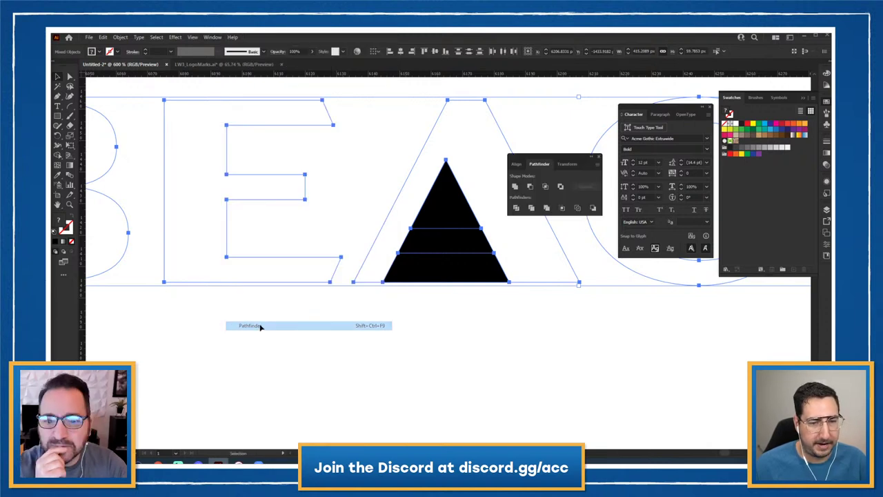
click(530, 187)
Reselect the unfilled wordmark in outline view and fill it with the gold sampled from the middle mark.
click(460, 264)
key(ctrl+y)
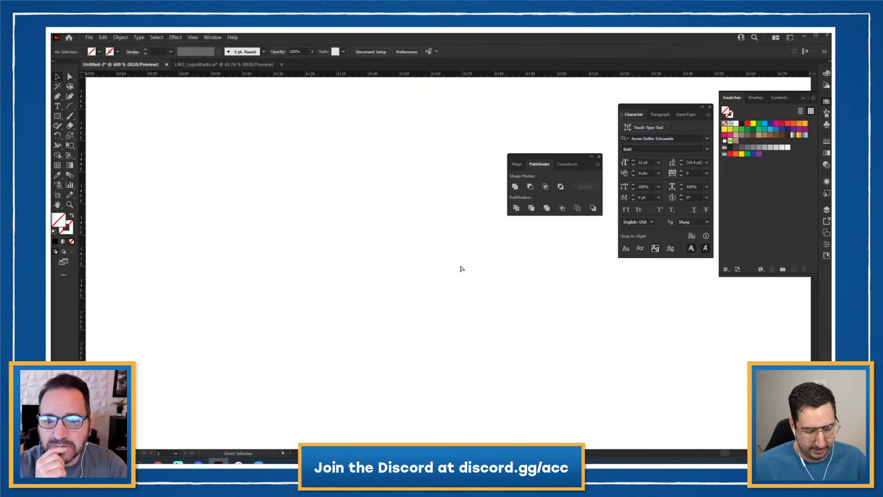
alt+click(447, 258)
key(v)
click(452, 222)
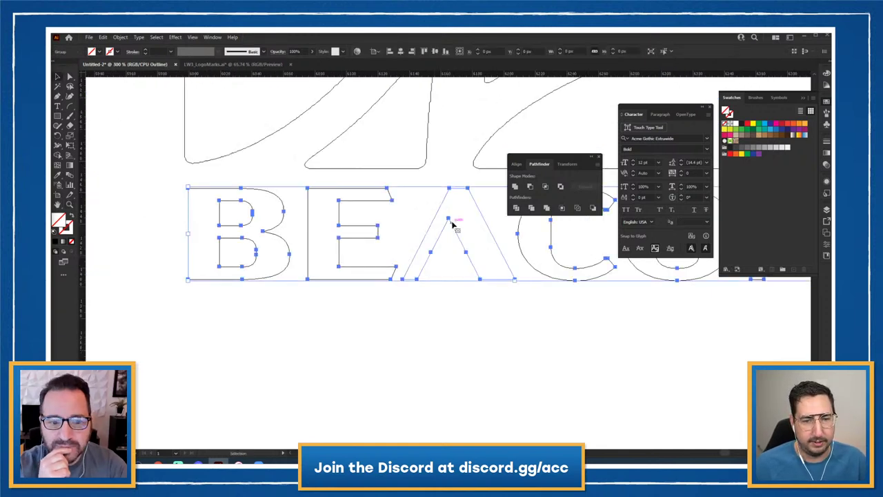
key(ctrl+y)
key(i)
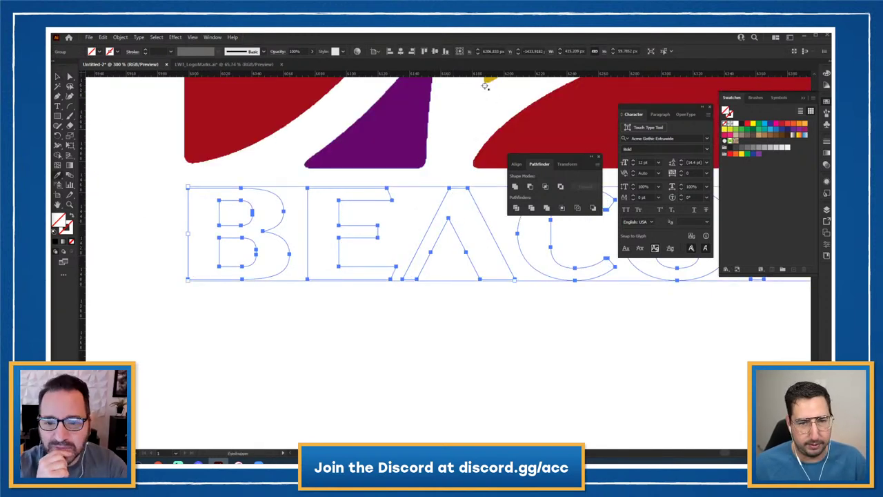
click(491, 81)
key(v)
click(455, 152)
Examine the gold wordmark with the middle mark at several zoom levels.
key(z)
alt+click(443, 224)
alt+click(443, 224)
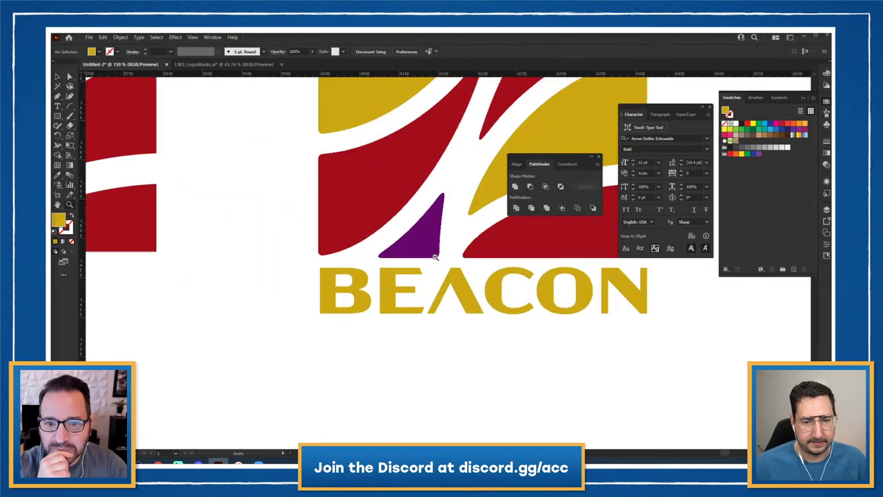
alt+click(435, 256)
alt+click(435, 256)
alt+click(433, 256)
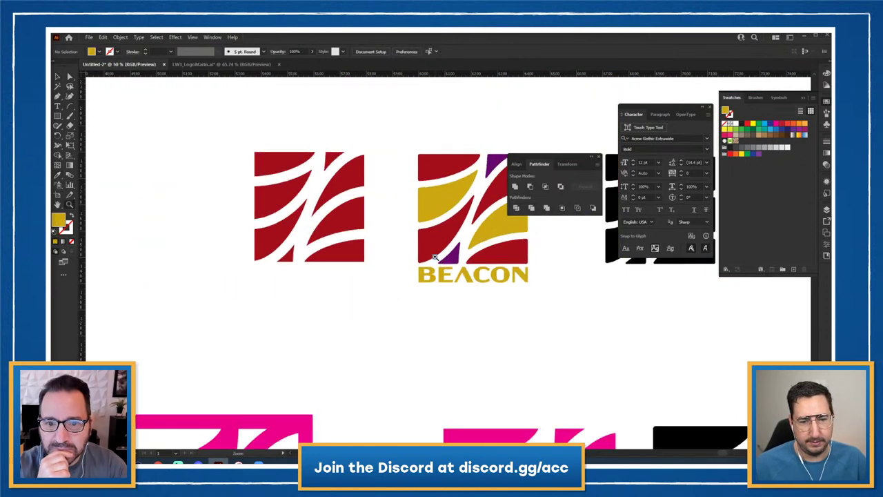
click(435, 256)
click(435, 256)
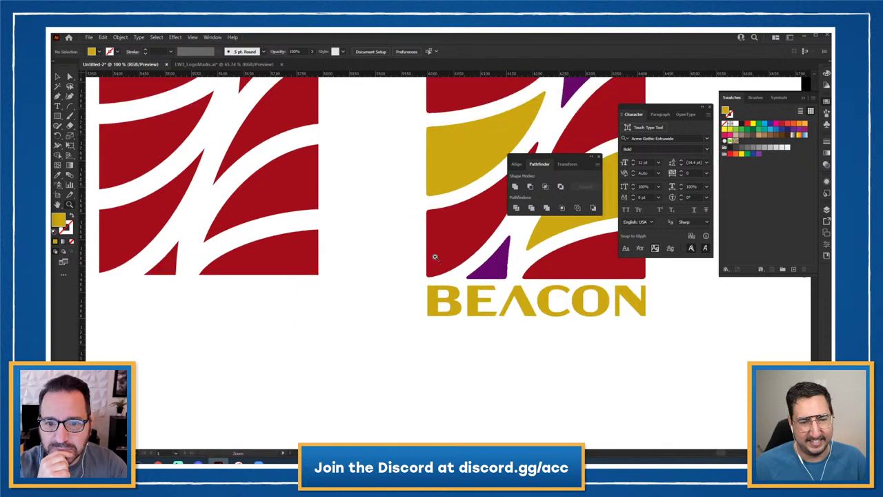
Copy the gold wordmark and undo back to the black wordmark with the triangle still separate.
drag(324, 267, 508, 279)
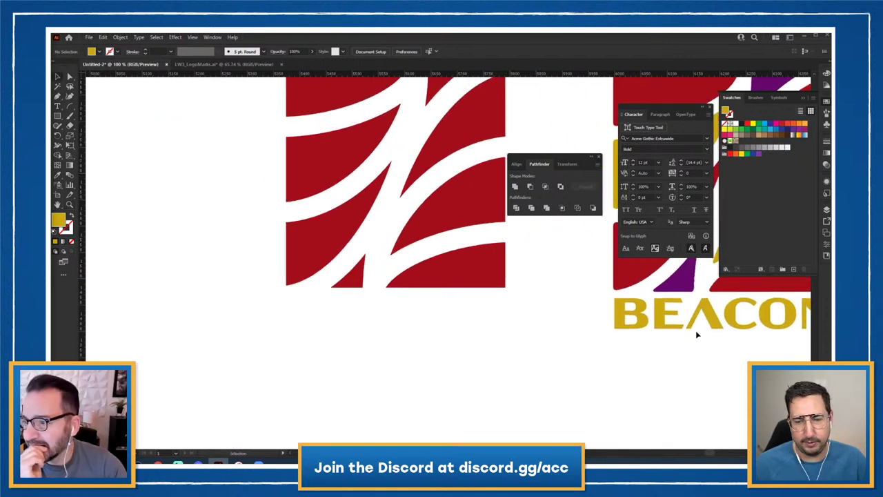
click(661, 319)
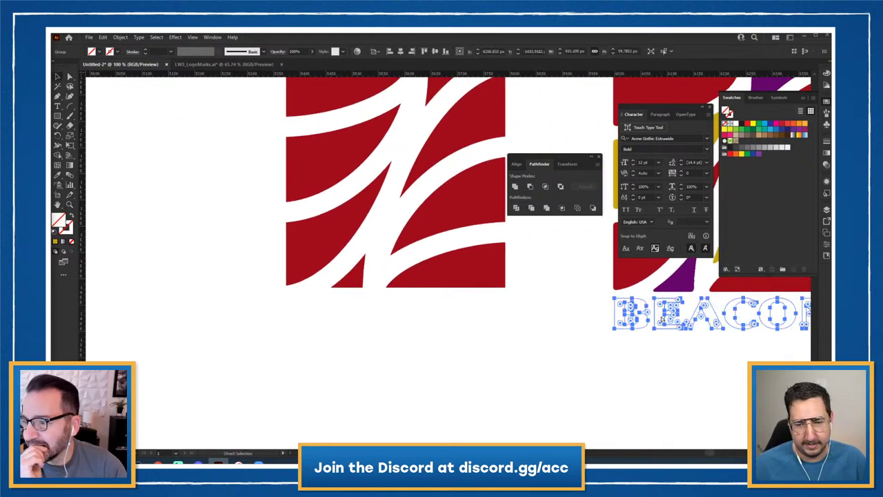
key(ctrl+z)
key(ctrl+z)
key(ctrl+z)
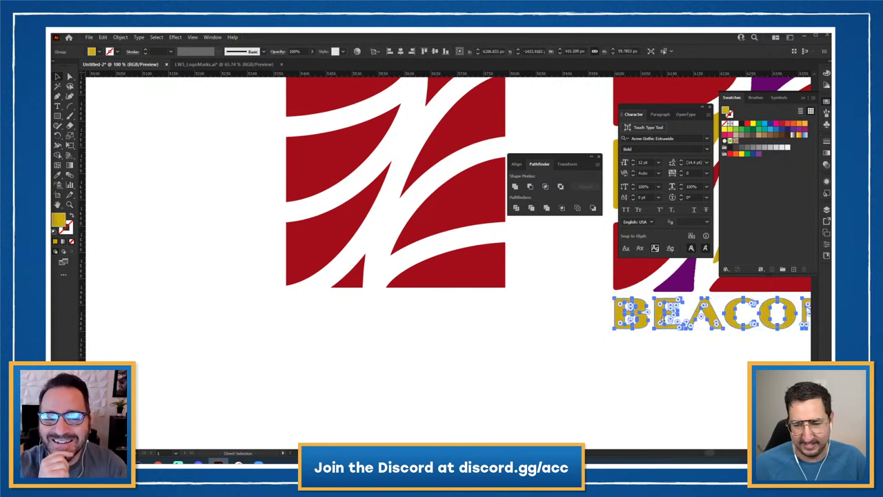
key(v)
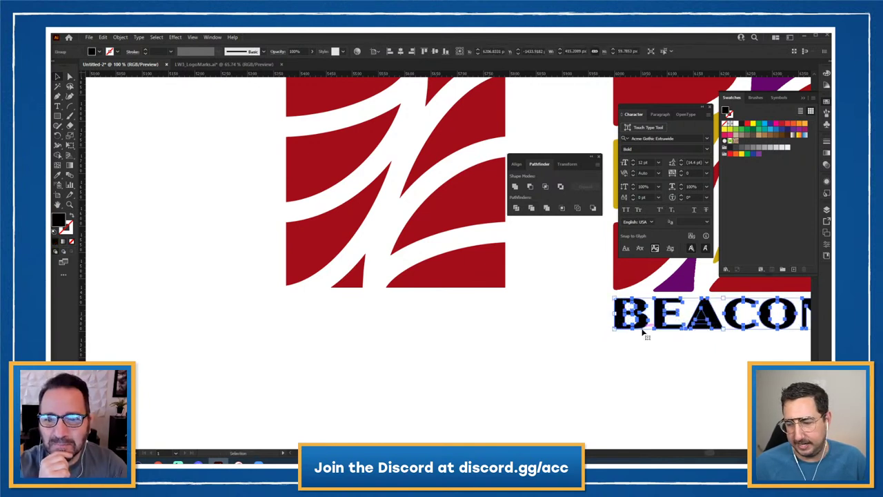
click(578, 319)
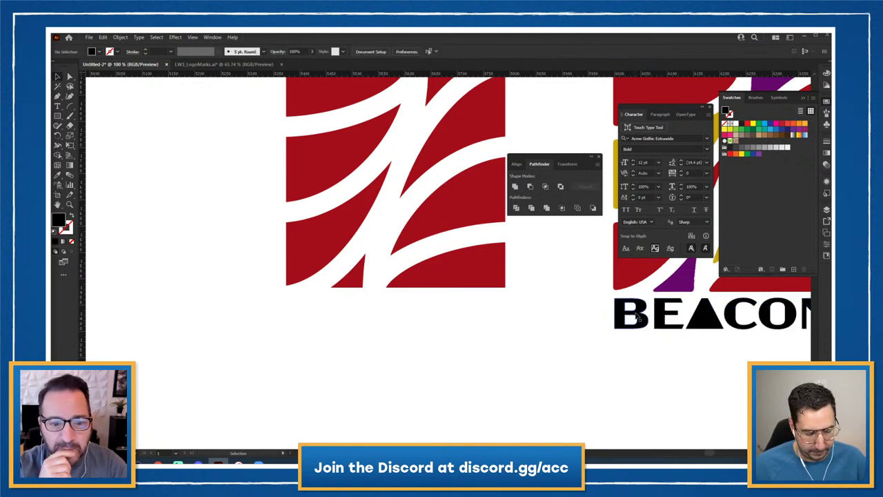
Duplicate the black BEACON wordmark beneath the left red mark and paste the copied gold wordmark.
drag(638, 318, 309, 321)
key(ctrl+v)
drag(482, 355, 294, 359)
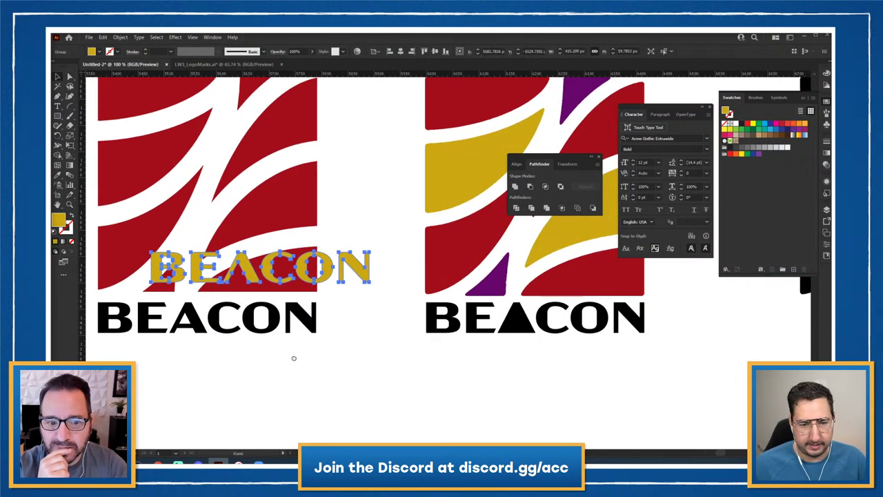
Delete the black wordmark and its triangle beneath the middle mark and put the gold wordmark in their place.
drag(349, 260, 613, 366)
click(478, 334)
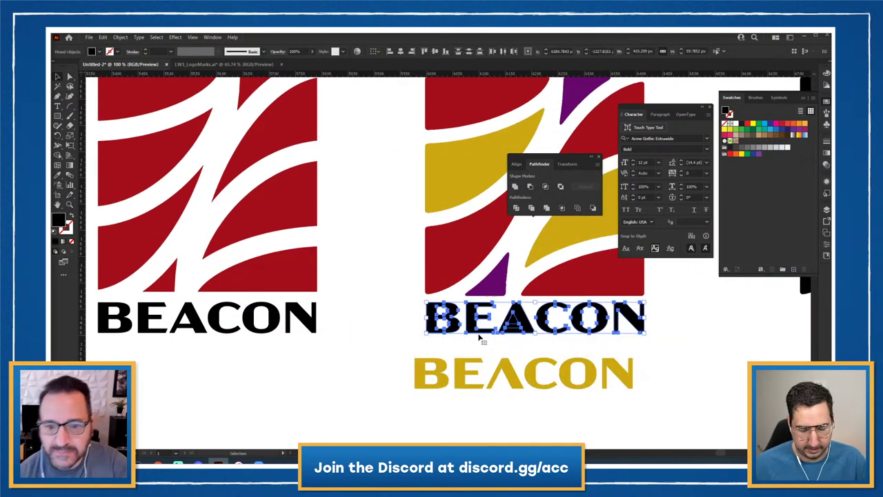
key(Delete)
drag(511, 360, 521, 305)
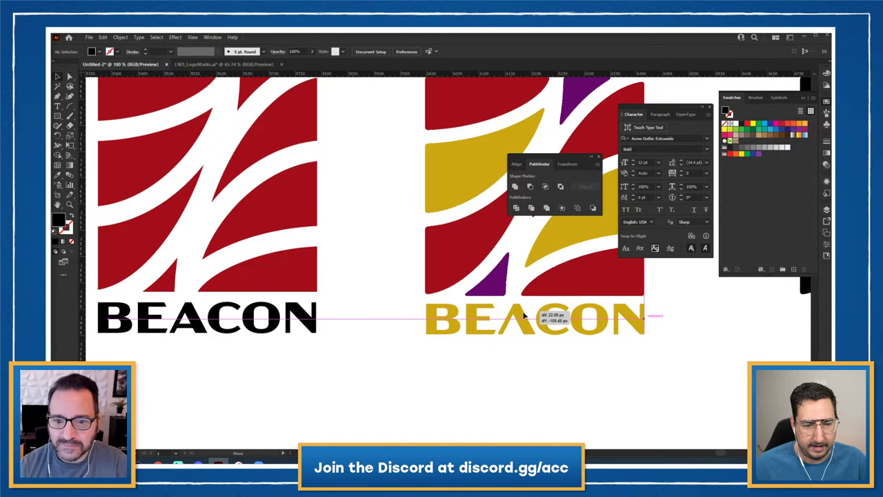
Align the gold BEACON wordmark directly beneath the middle mark, matching the height of the black wordmark.
drag(206, 315, 413, 321)
key(z)
click(453, 321)
click(412, 295)
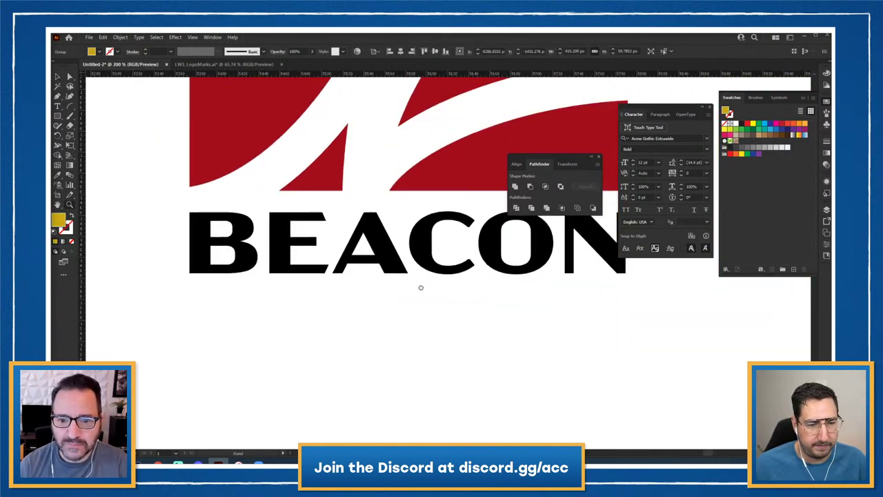
drag(420, 285, 383, 320)
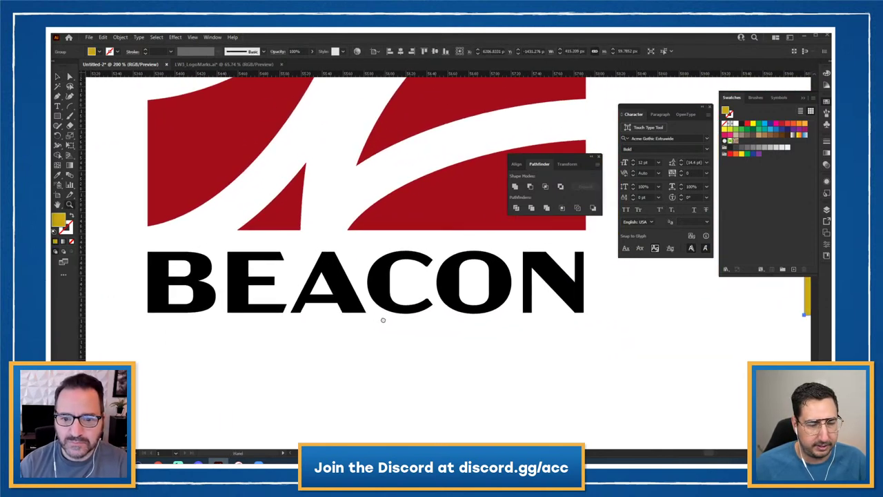
Draw a closed four-sided wedge across the black wordmark, widening from inside the B to the N's outer edge, and fill it white.
key(p)
click(167, 260)
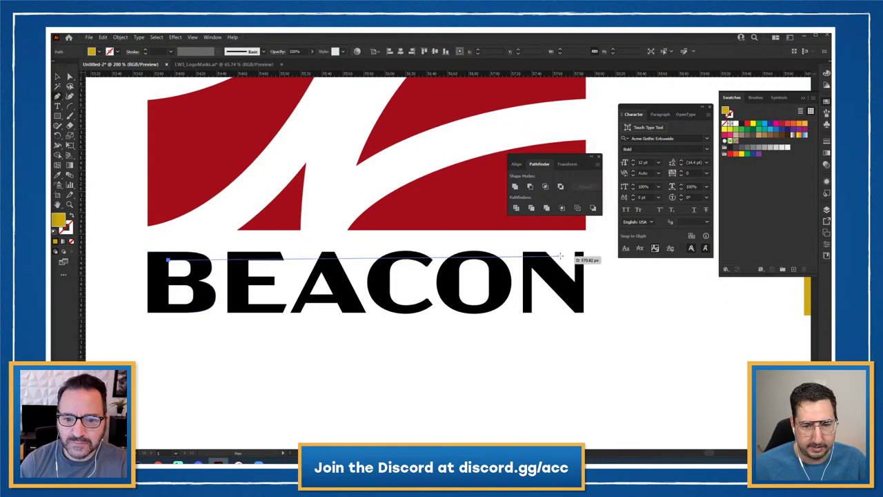
click(584, 252)
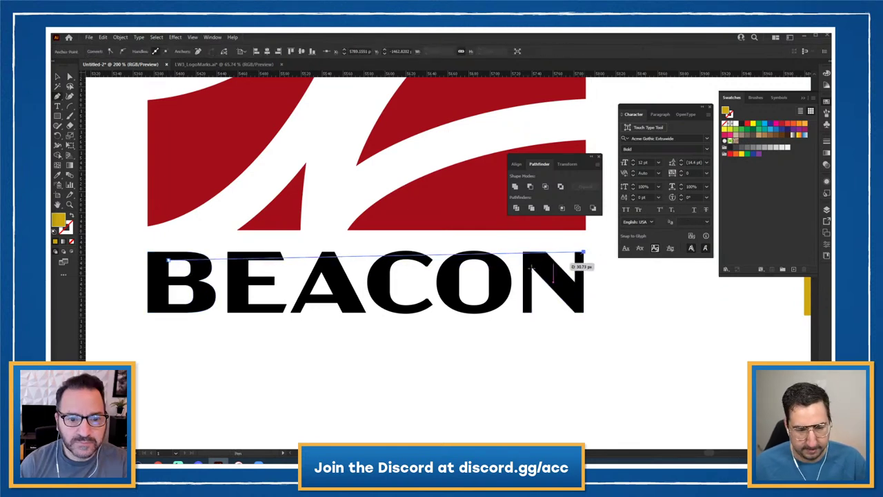
click(167, 276)
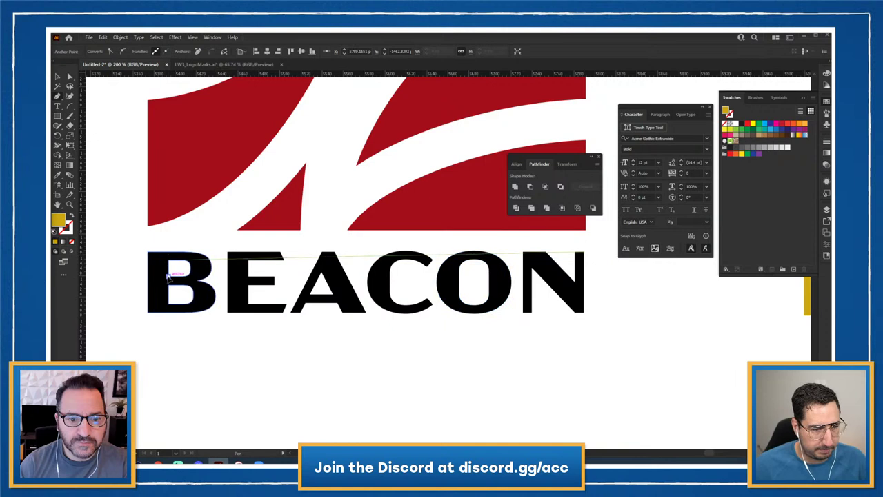
click(584, 282)
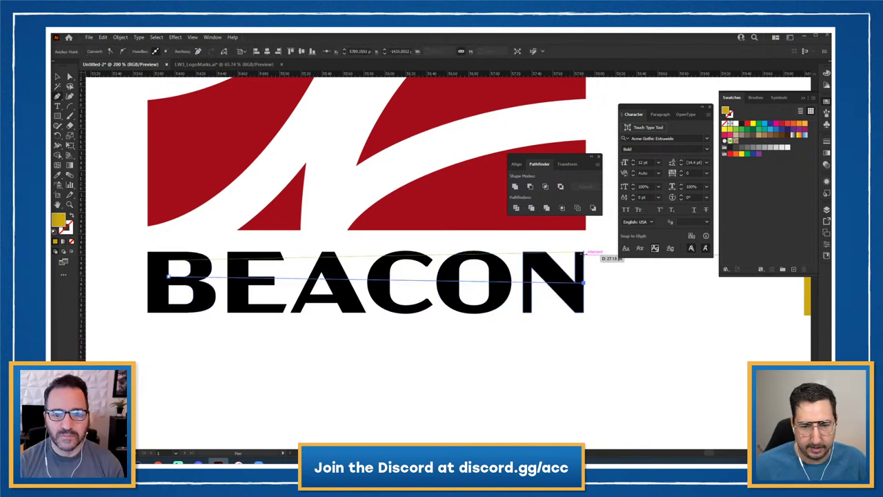
click(583, 253)
key(i)
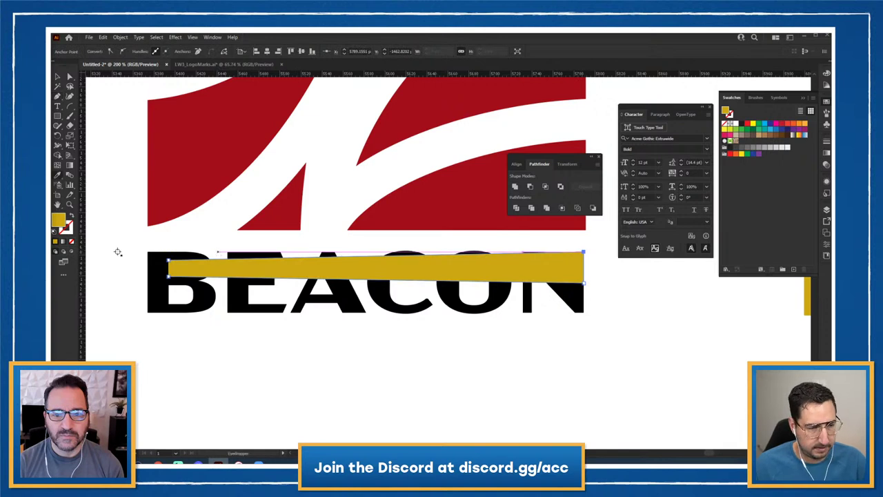
click(115, 256)
key(v)
click(118, 253)
Extend the wide end of the white wedge slightly past the N's outer edge.
alt+click(439, 246)
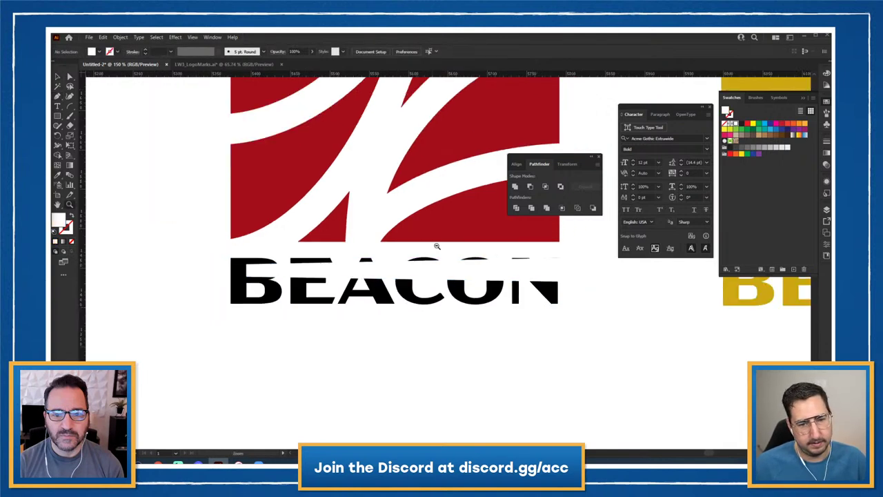
alt+click(456, 228)
click(467, 278)
key(a)
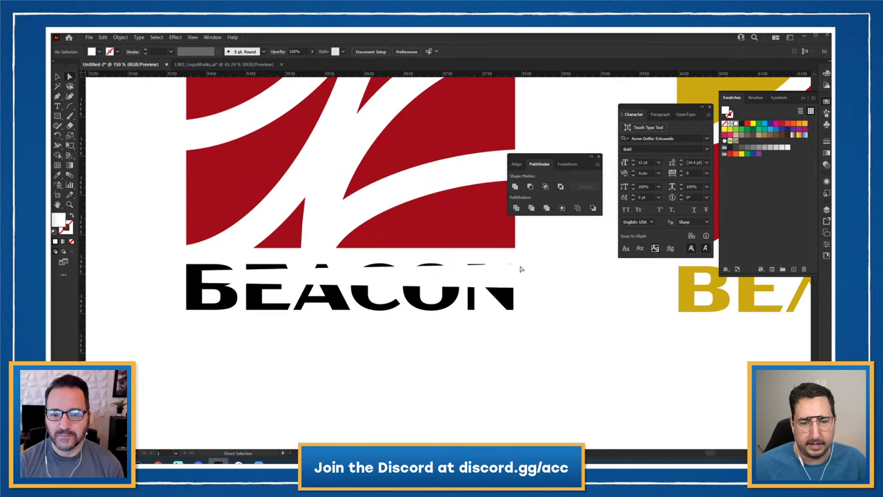
click(513, 267)
shift+click(514, 287)
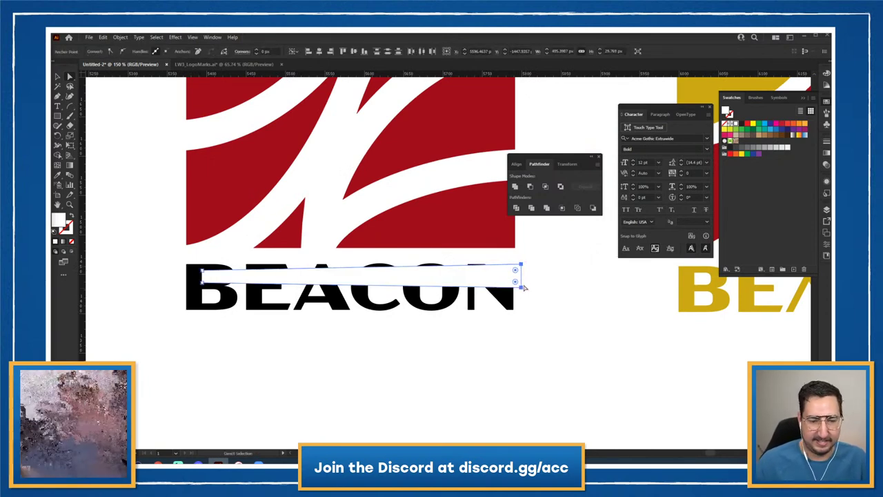
click(577, 279)
Scale the white wedge to about 194 px wide and 14 px high and place it across the middle of the B, E and A.
click(309, 283)
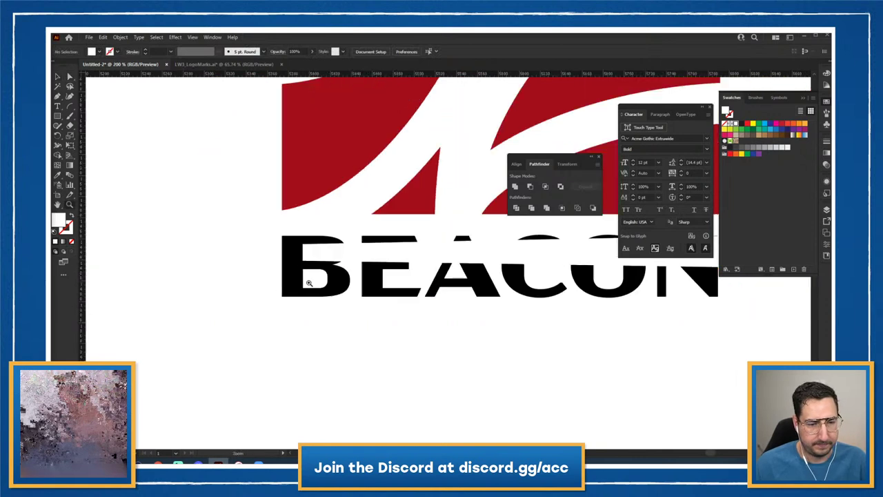
drag(357, 259, 356, 271)
key(s)
drag(253, 203, 322, 217)
key(v)
drag(401, 272, 346, 266)
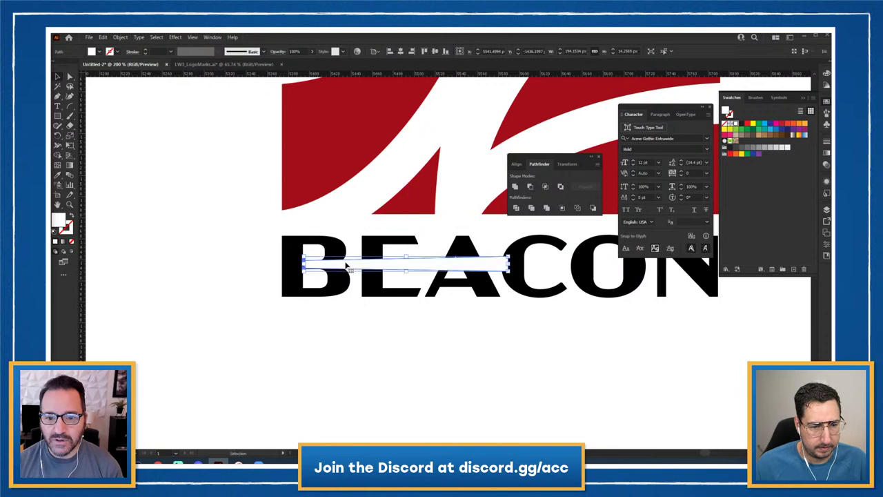
key(Down)
key(Left)
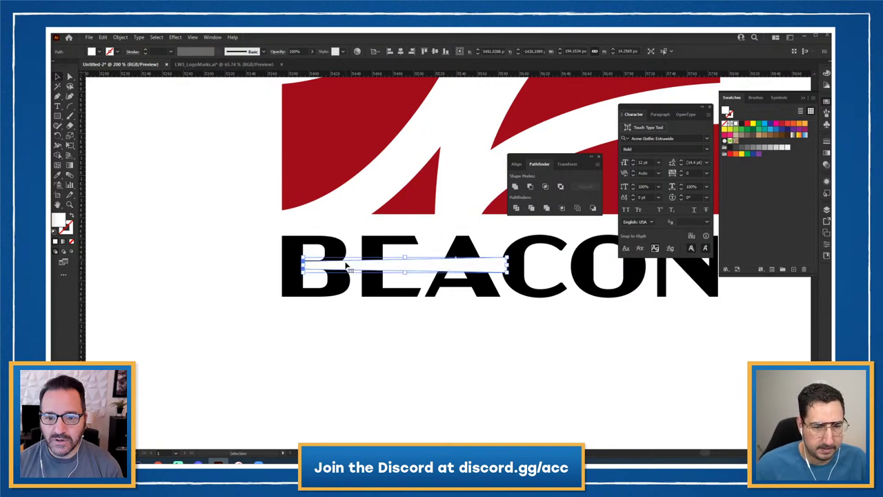
Enlarge the white wedge to about 215 px wide and 16 px high and nudge it into line with the B.
key(s)
drag(458, 236, 294, 236)
key(shift+Right)
key(Up)
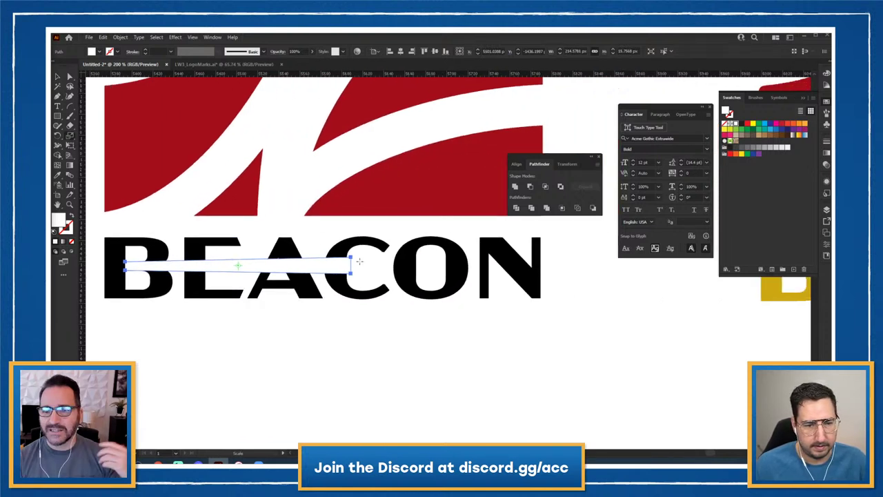
Reduce the wedge's wide end to about 13 px high and stretch it past the N, making the shape about 410 px wide.
key(a)
click(351, 257)
shift+click(350, 273)
key(s)
drag(416, 187, 410, 199)
drag(336, 271, 556, 275)
click(521, 318)
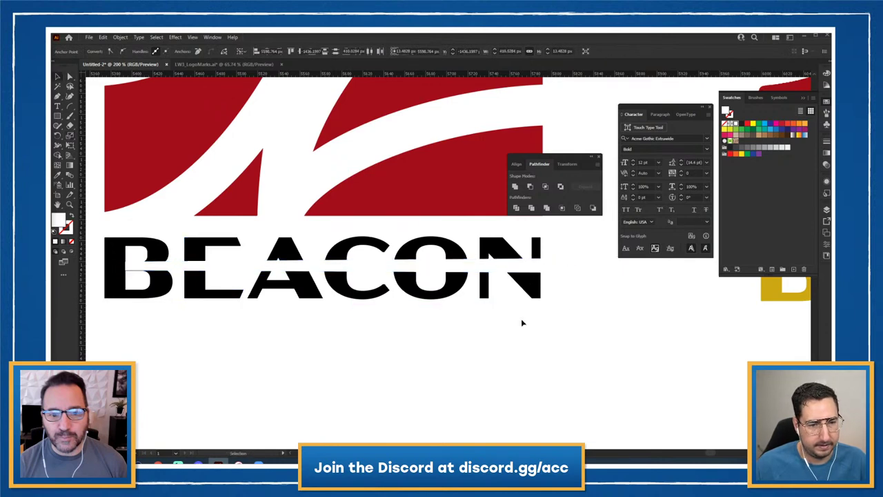
Delete the white strip that cuts across the black wordmark.
key(z)
alt+click(440, 275)
alt+click(450, 227)
drag(426, 247, 412, 323)
key(v)
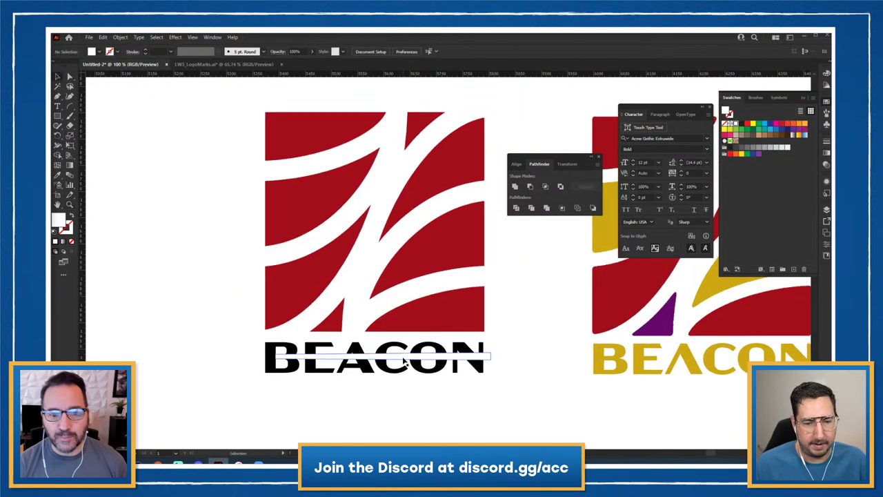
click(406, 360)
key(Delete)
Recolour the black BEACON wordmark with the dark red sampled from the mark above it.
key(z)
drag(516, 286, 413, 303)
key(v)
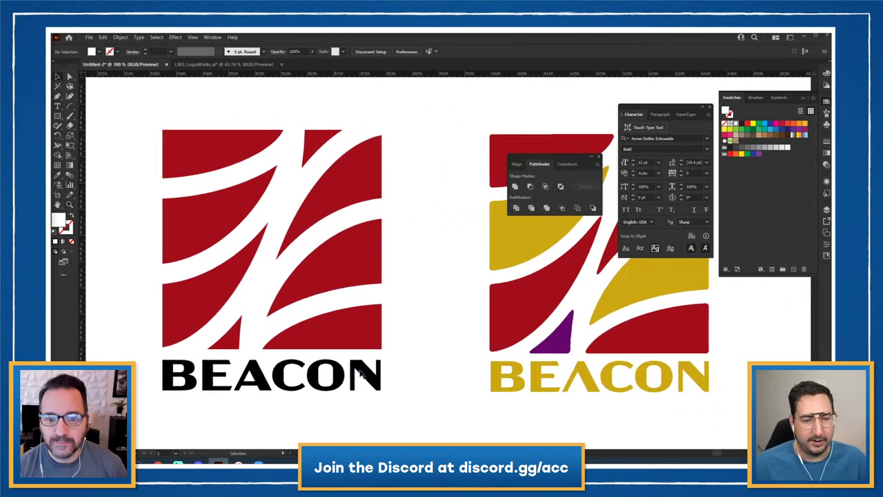
click(335, 376)
key(i)
click(352, 336)
key(v)
click(453, 307)
Try the mark's purple on the gold wordmark and settle on the dark red sampled from its mark.
key(z)
alt+click(454, 309)
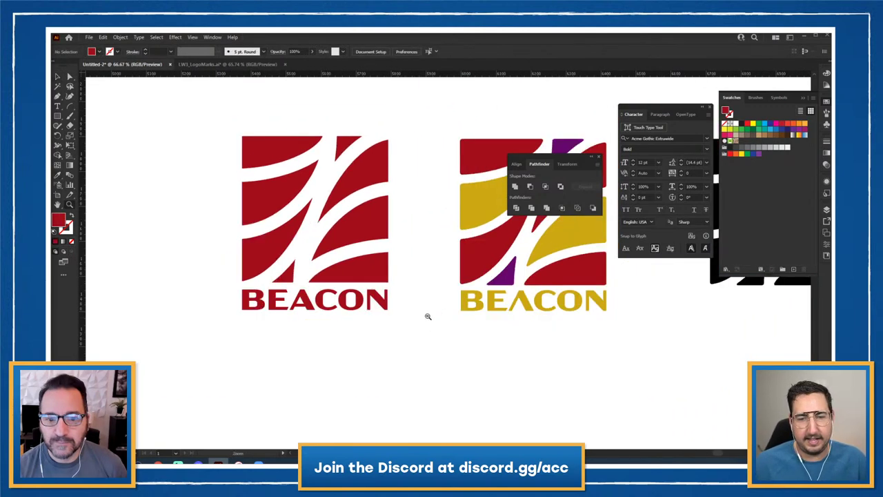
drag(419, 317, 323, 349)
key(v)
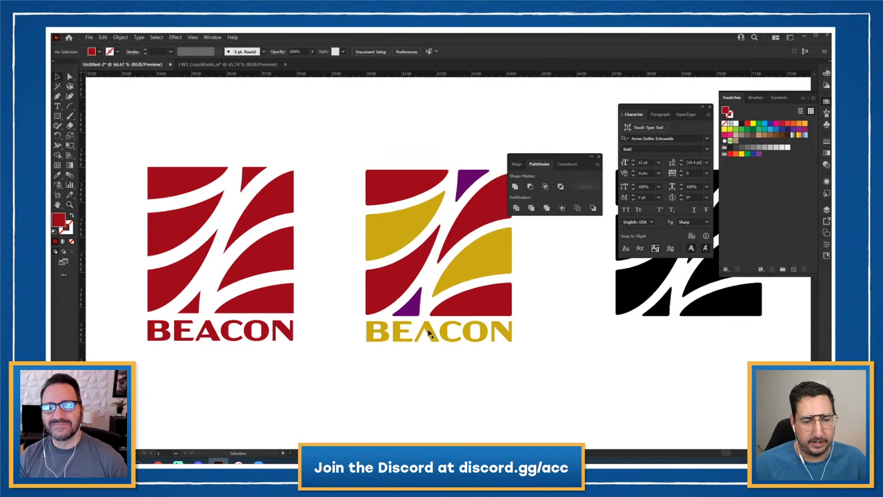
click(427, 331)
key(i)
click(424, 306)
click(396, 189)
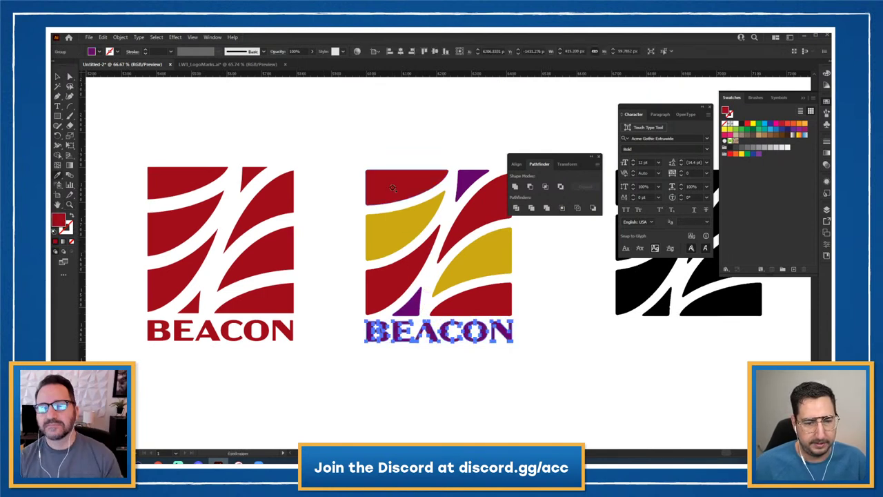
key(v)
click(401, 147)
Look over the extended-width fonts in the font list and hide all panels to view both red-lettered logos side by side.
drag(573, 160, 647, 286)
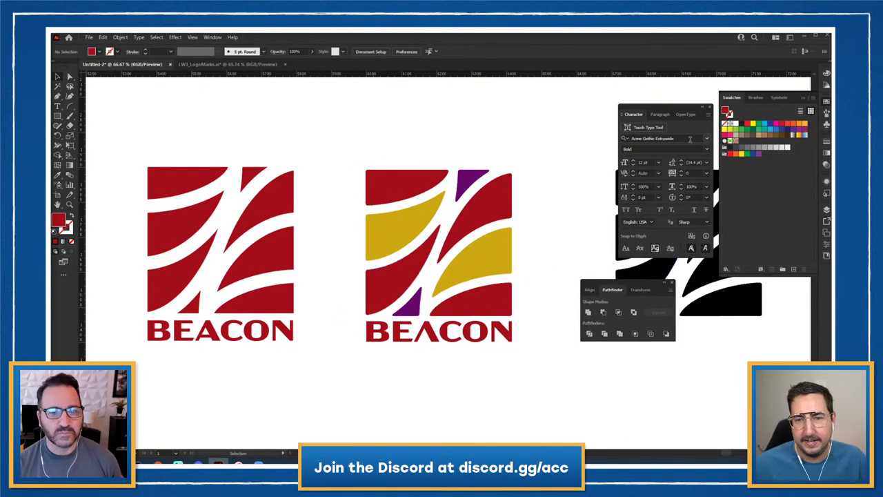
click(707, 140)
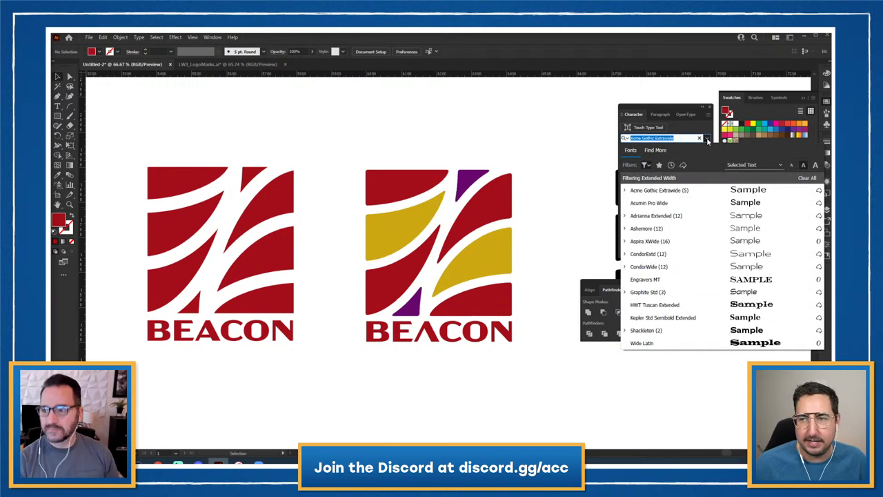
click(707, 137)
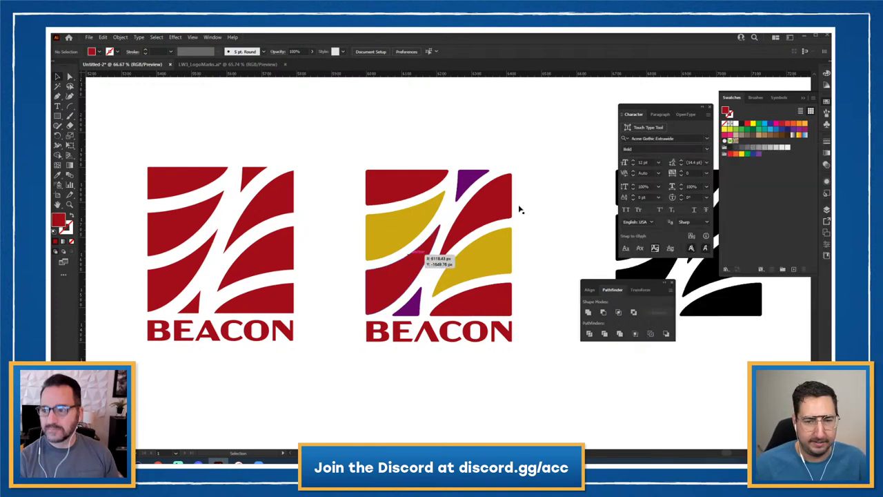
key(Tab)
drag(343, 231, 456, 232)
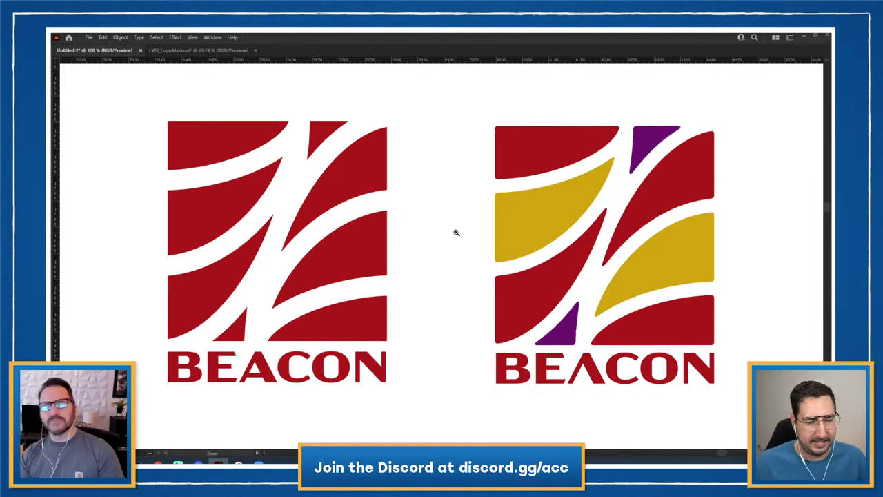
Switch to Discord and browse the logo submissions in the homework channel.
click(198, 461)
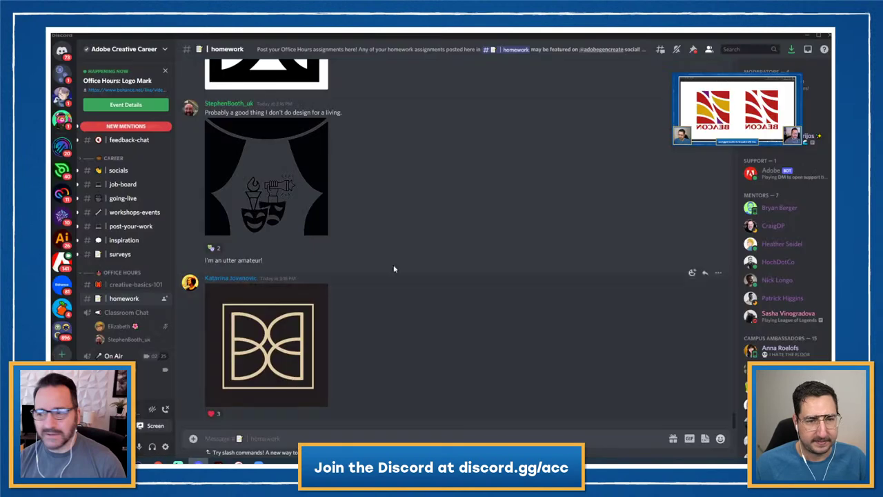
key(alt+Tab)
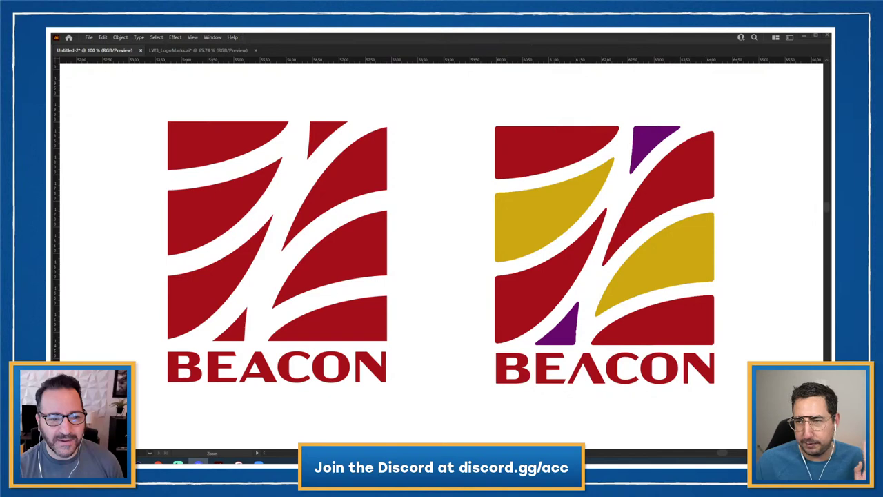
drag(831, 96, 479, 36)
scroll(387, 261, up, 1)
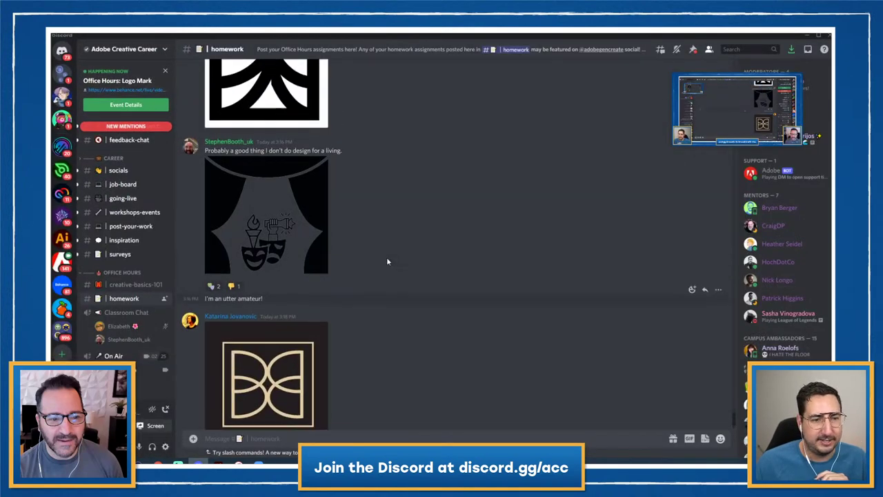
scroll(387, 260, up, 12)
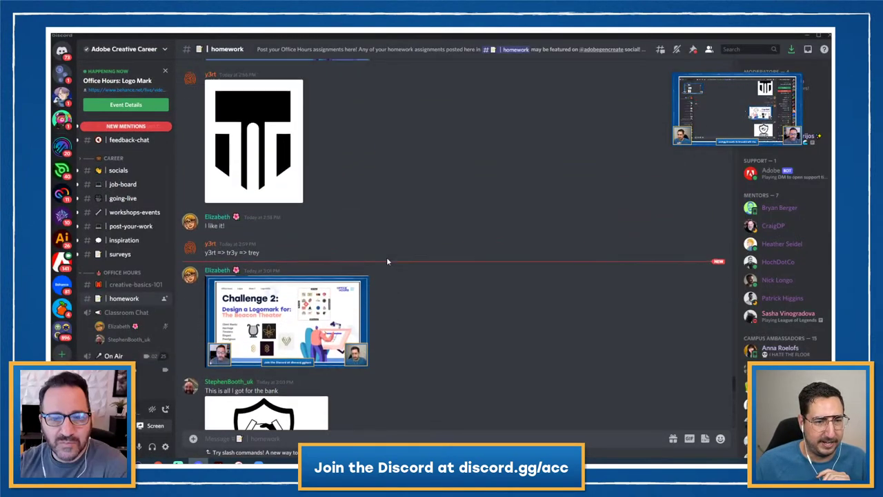
scroll(387, 260, down, 4)
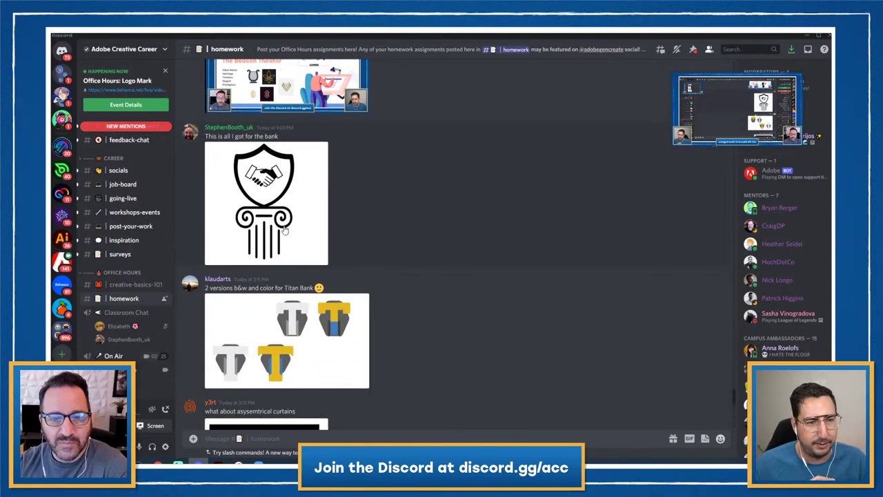
View the posted shield, handshake and column logo for the bank at full size and close it.
click(324, 252)
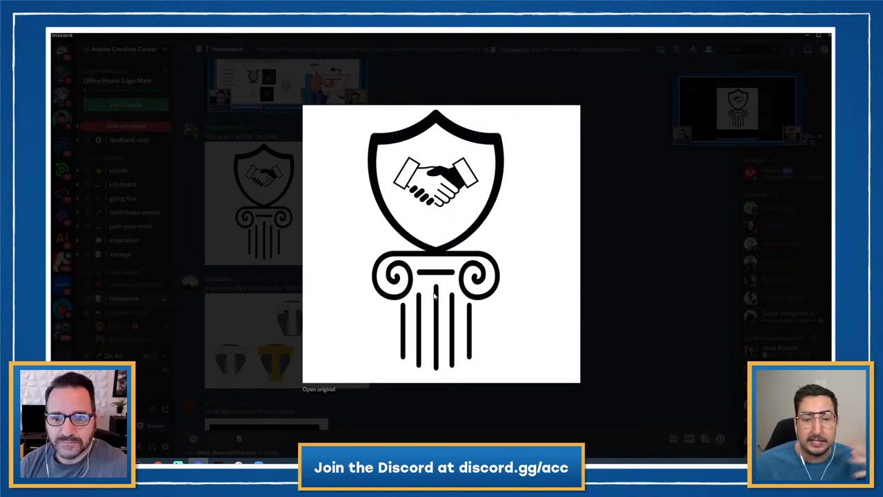
click(634, 214)
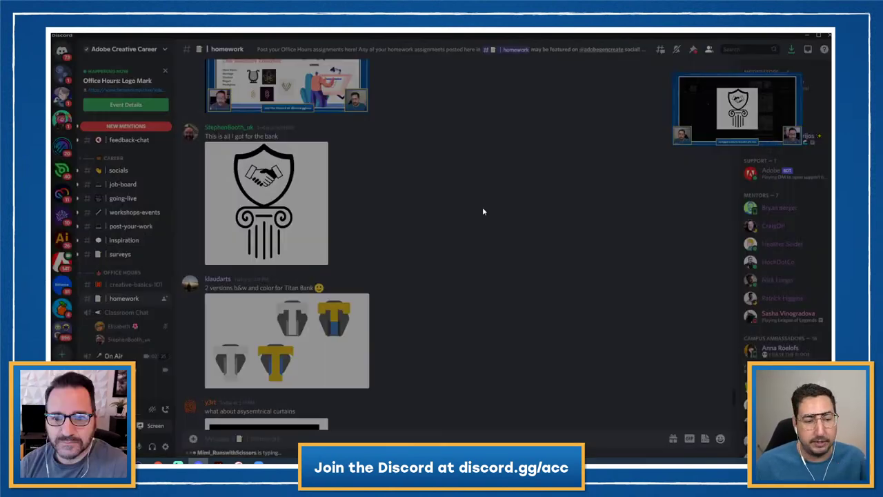
scroll(394, 233, down, 1)
scroll(394, 233, down, 1)
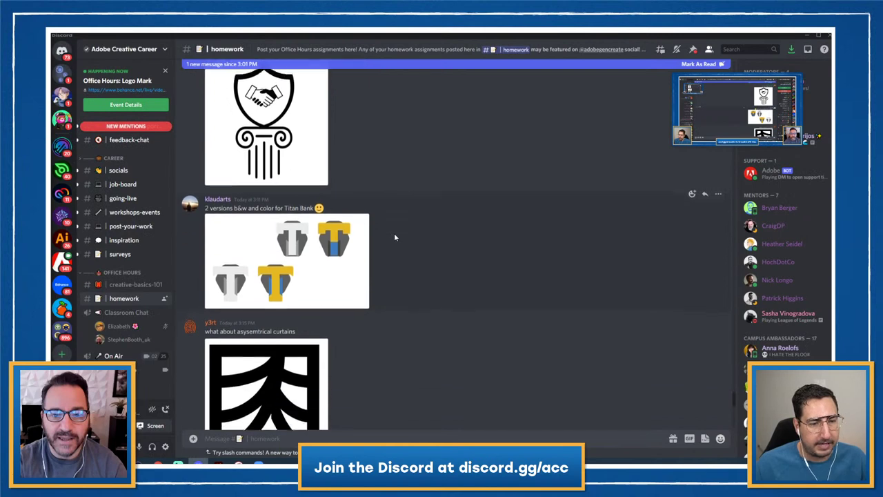
View the black-and-white and colour Titan Bank logos enlarged, and move on to the asymmetrical curtains logo post.
click(319, 258)
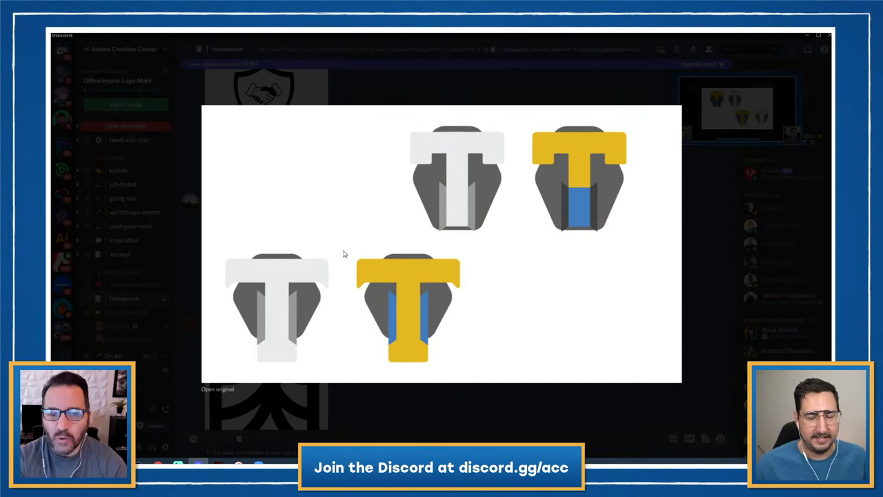
click(366, 92)
scroll(379, 171, down, 2)
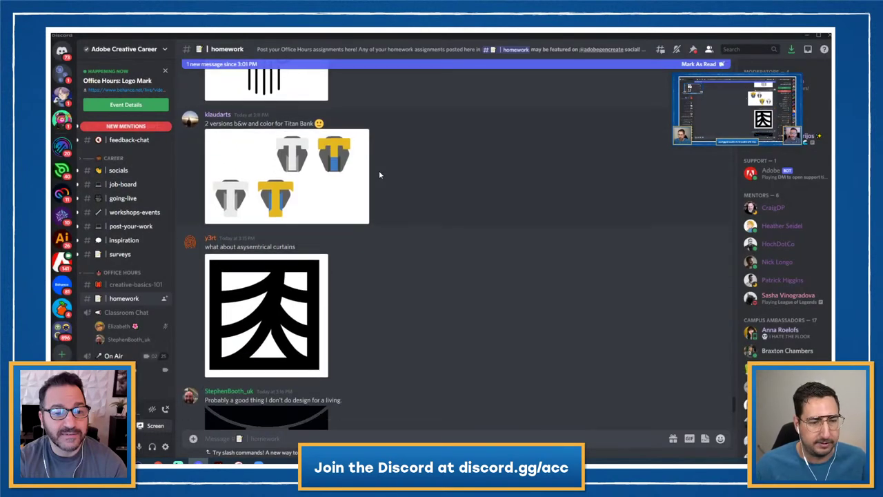
scroll(379, 171, down, 2)
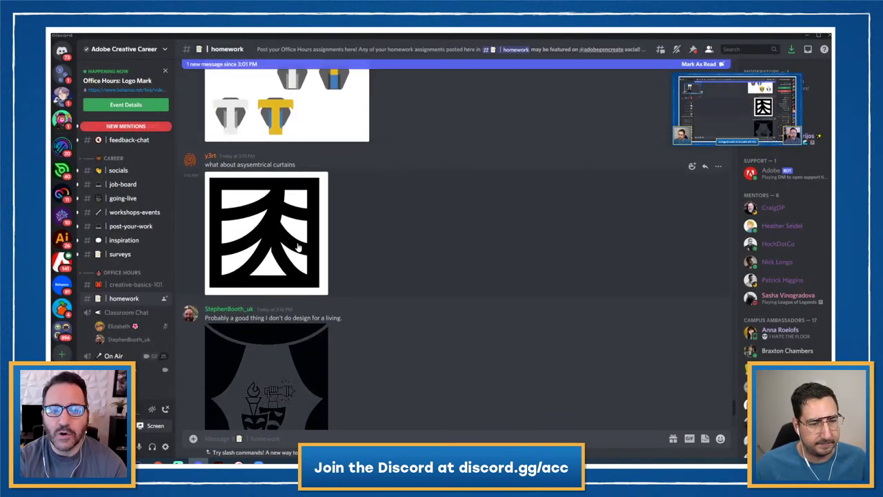
View the asymmetrical curtains logo and the theatre curtain with masks image enlarged, closing each one.
click(287, 250)
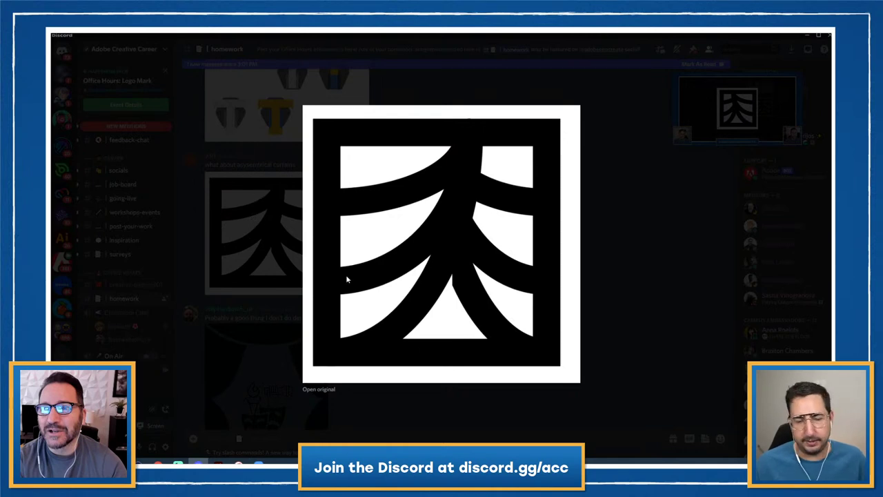
click(258, 223)
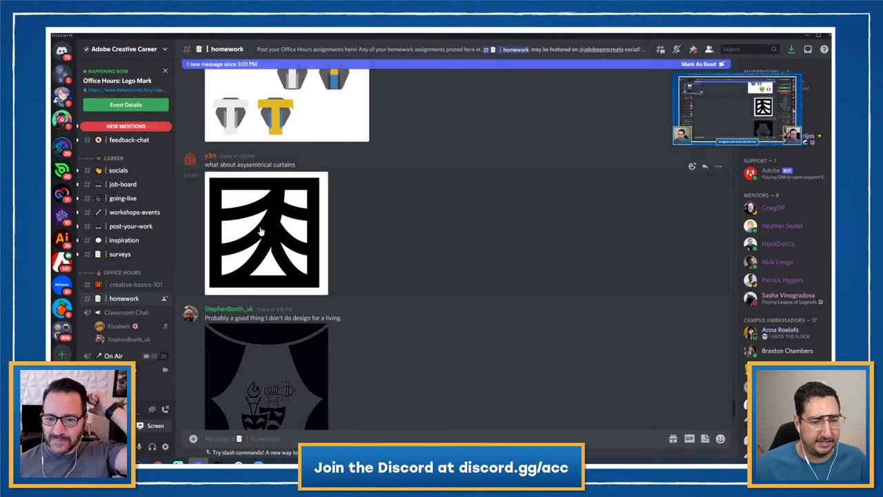
scroll(261, 225, down, 5)
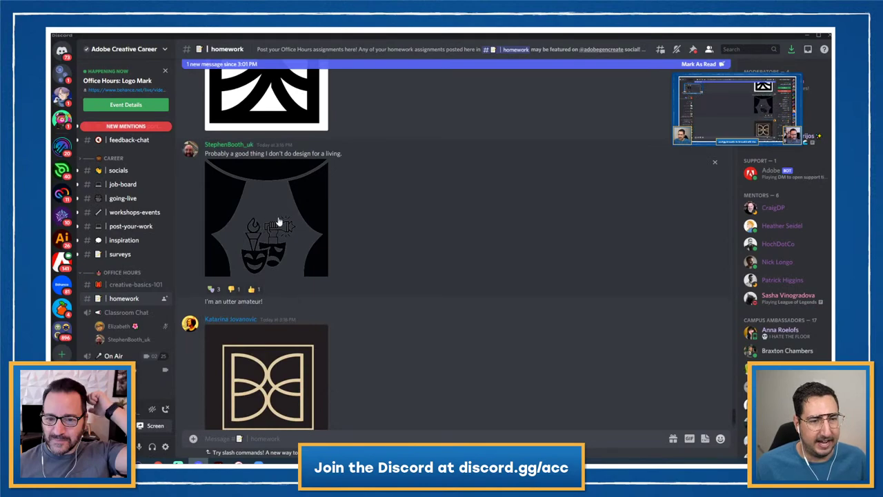
click(279, 219)
click(193, 223)
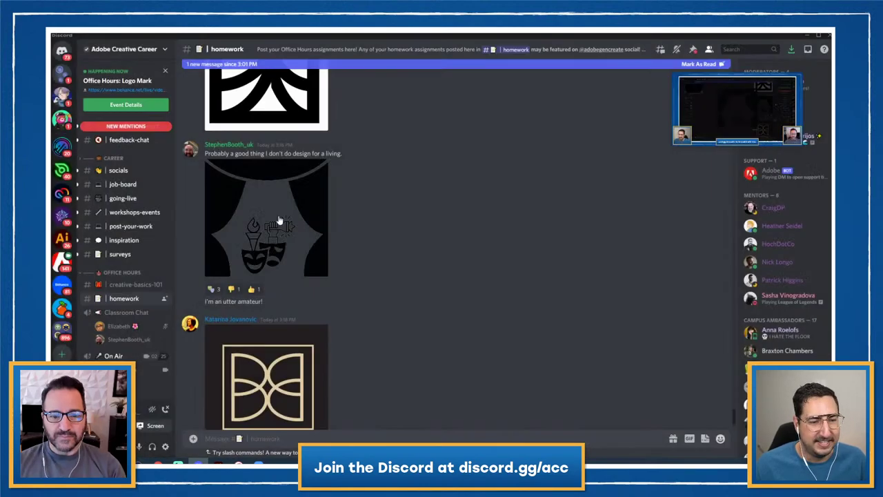
View the posted gold line logo of mirrored Bs in a square frame at full size and close it.
scroll(271, 261, down, 3)
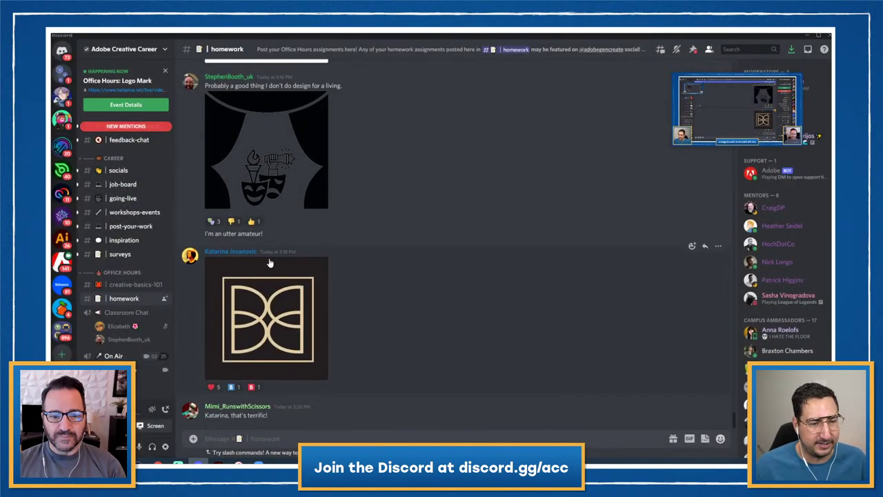
click(277, 330)
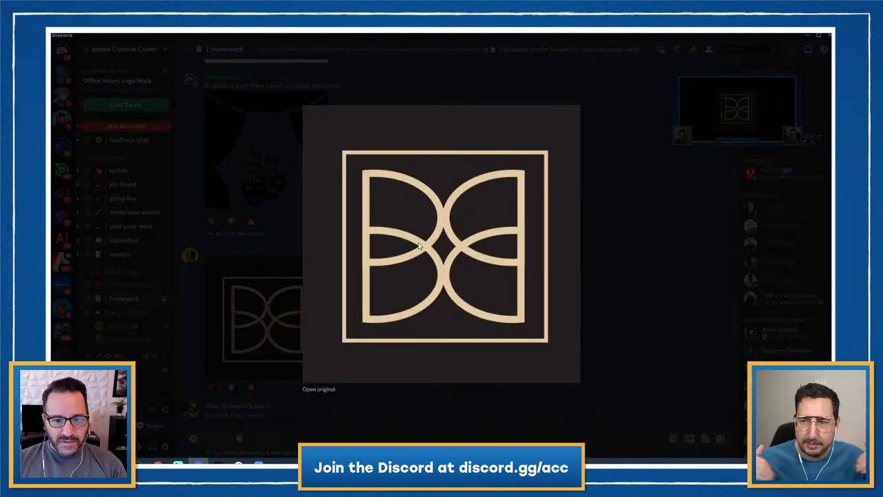
click(247, 185)
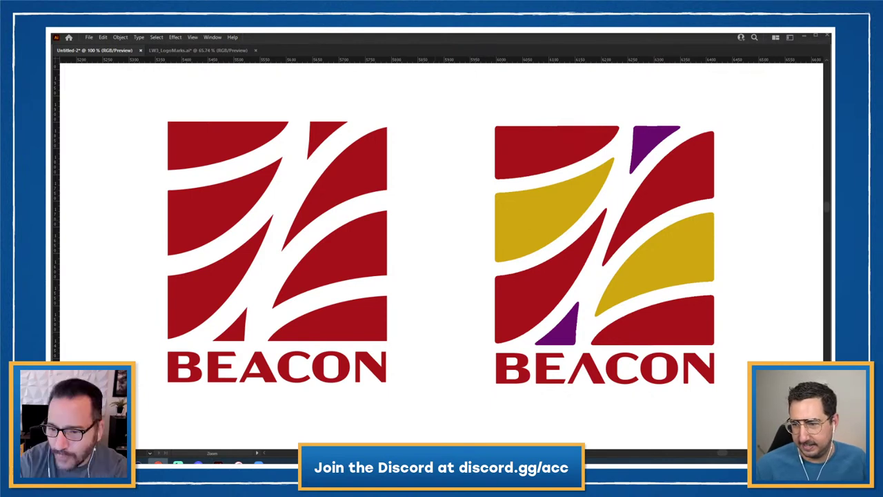
Check the StrawPoll results for the two designs in the browser, and return to Illustrator to view all three logo versions.
drag(705, 270, 375, 33)
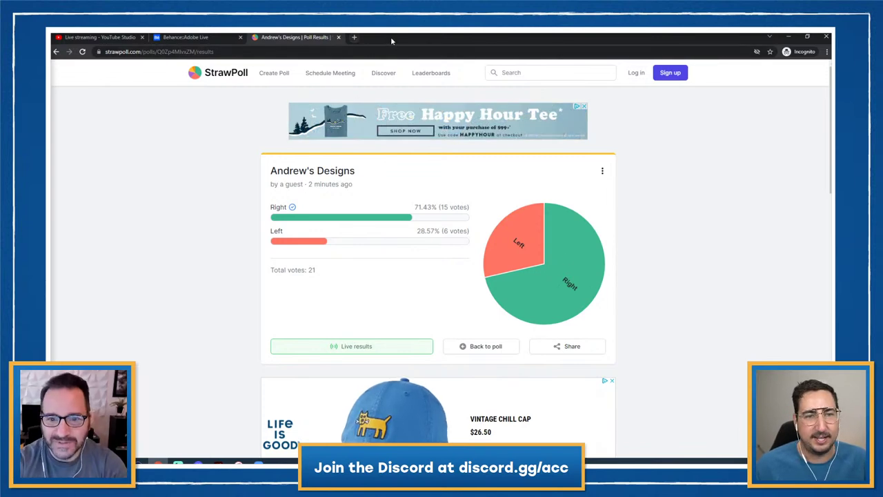
drag(391, 39, 882, 307)
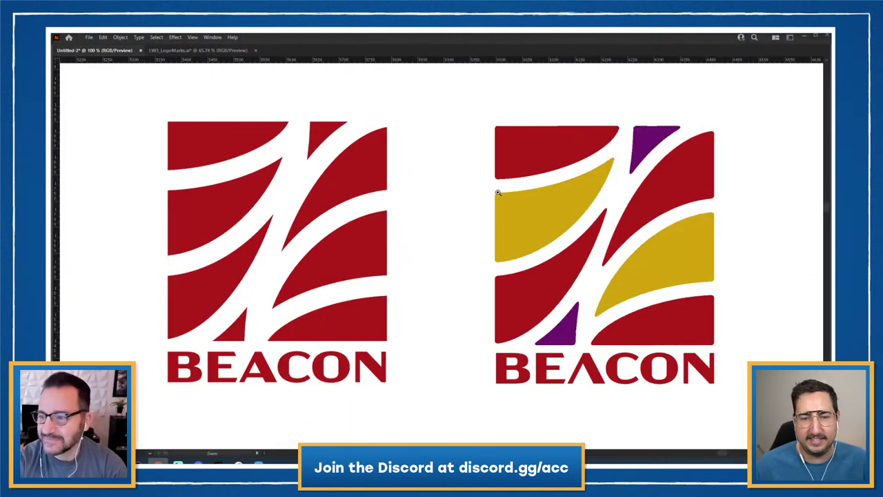
key(z)
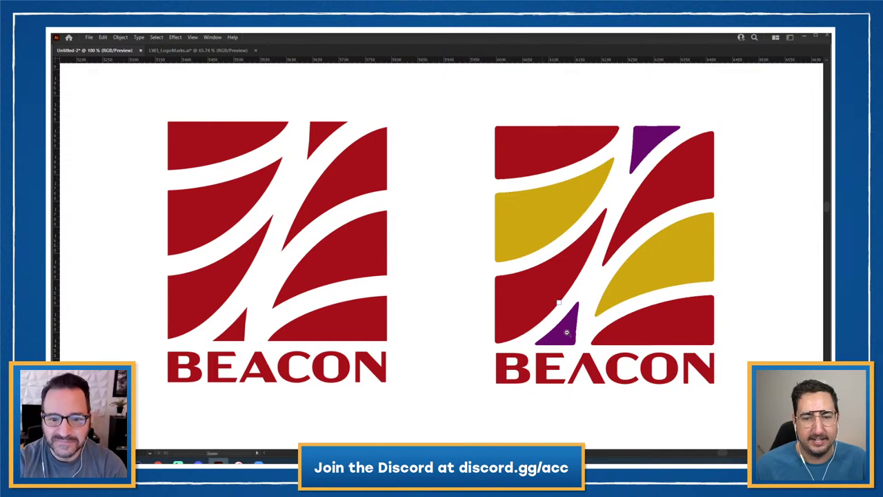
alt+click(568, 337)
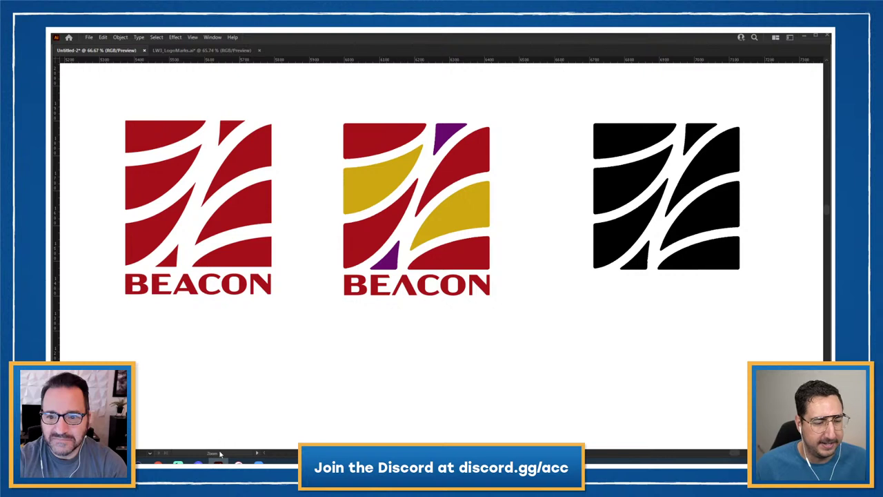
mouse_move(218, 459)
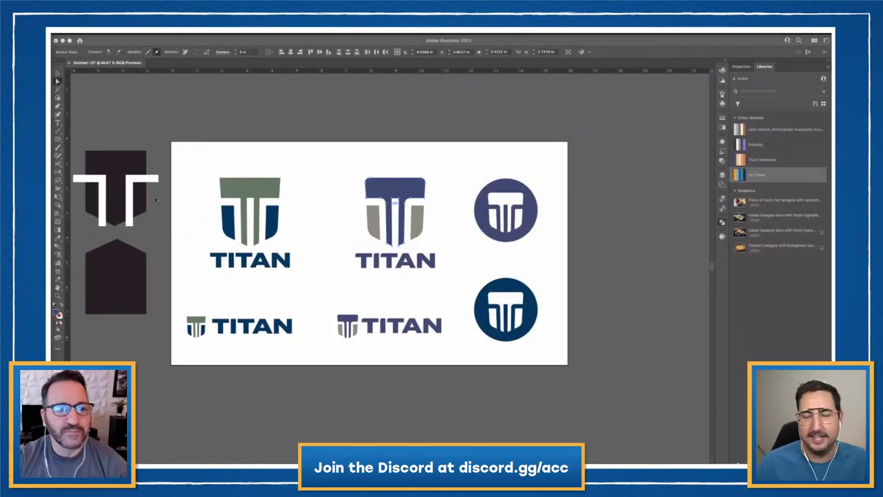
In the Titan logo document, add a capital B in Termina Heavy and enlarge it to about 173 pt below the artboard.
click(179, 251)
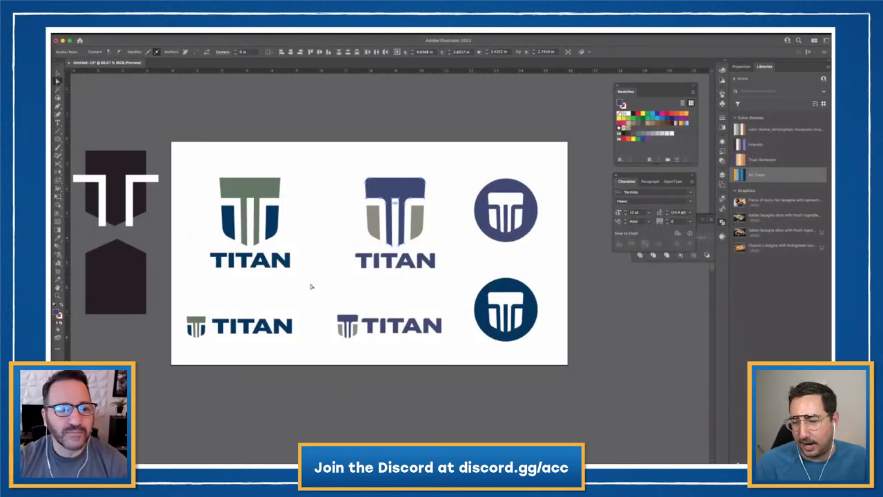
scroll(361, 252, left, 5)
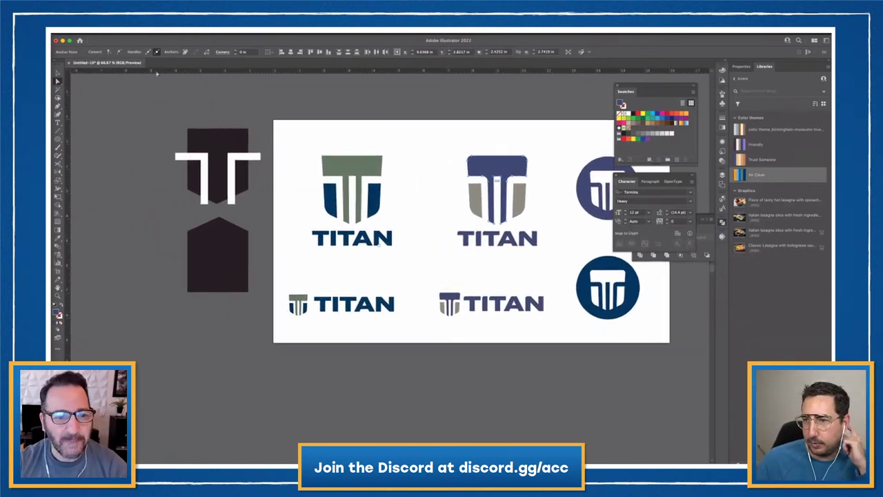
key(t)
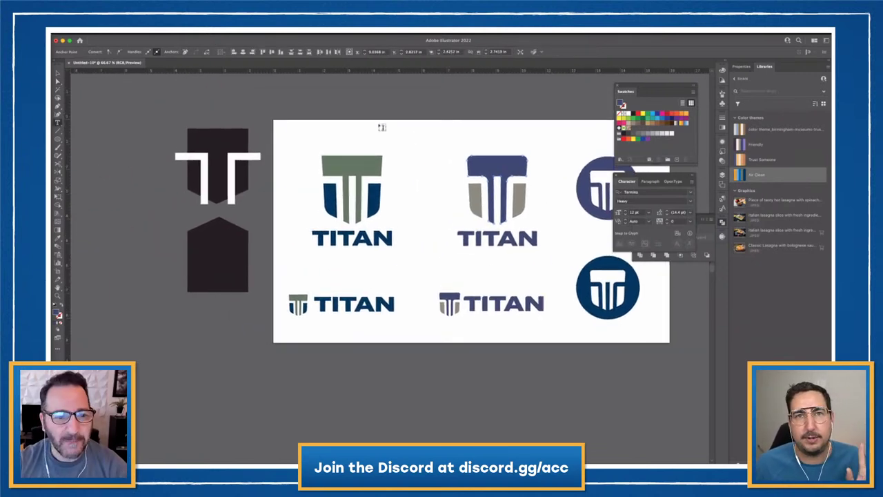
click(418, 136)
key(BackSpace)
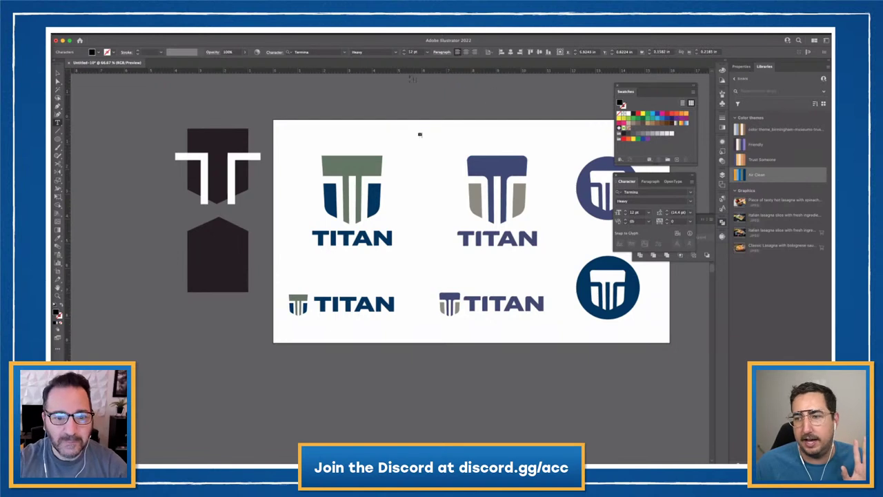
key(Escape)
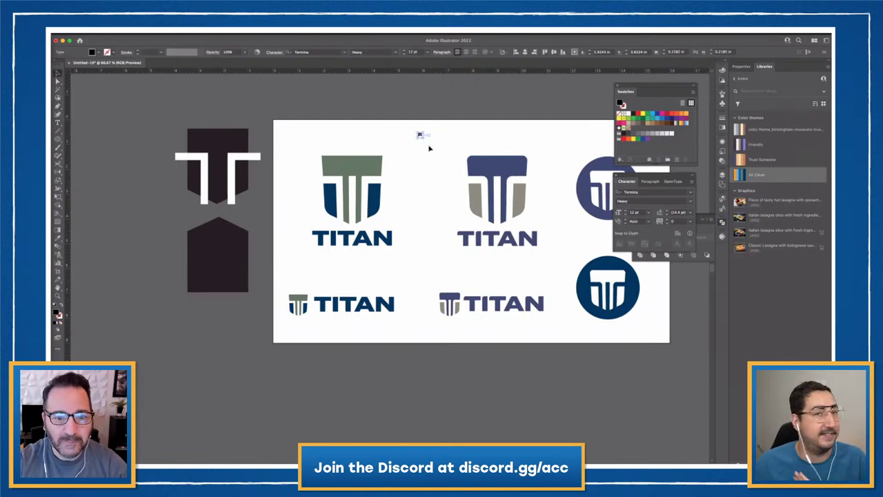
drag(426, 142, 473, 209)
drag(448, 165, 389, 392)
Search the fonts for Acme and set the large B in Acme Gothic Extrawide Regular.
click(651, 193)
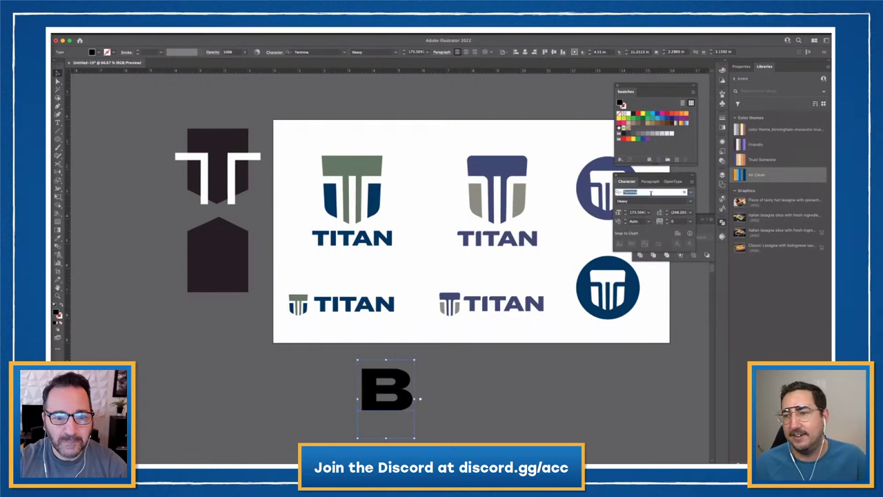
text(a)
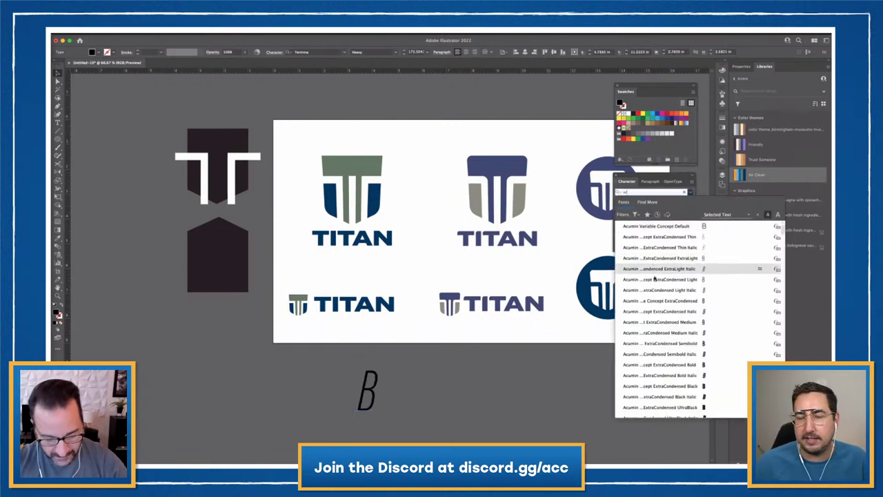
scroll(673, 387, down, 1)
scroll(673, 387, down, 5)
text(c)
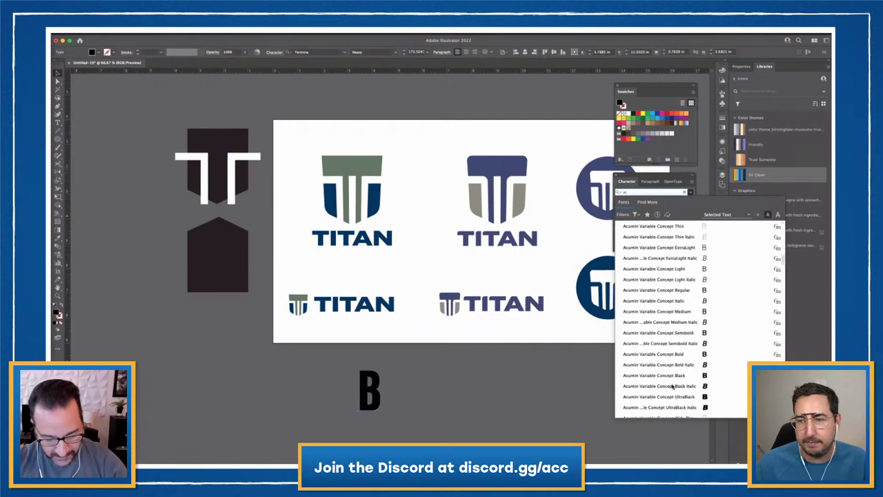
scroll(672, 386, down, 5)
text(ai)
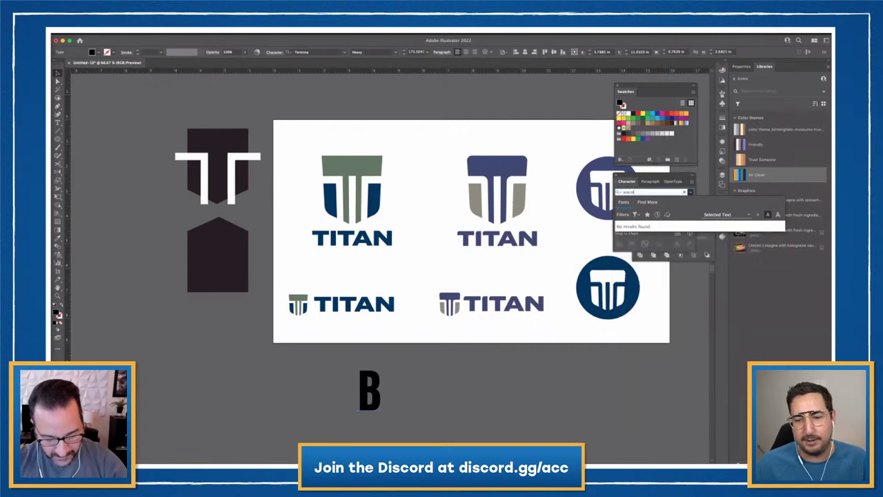
key(BackSpace)
key(BackSpace)
key(BackSpace)
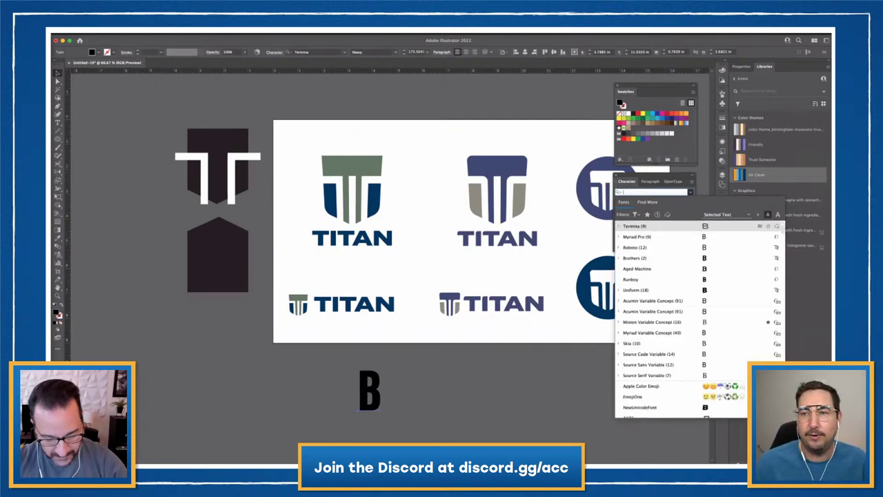
text(cme)
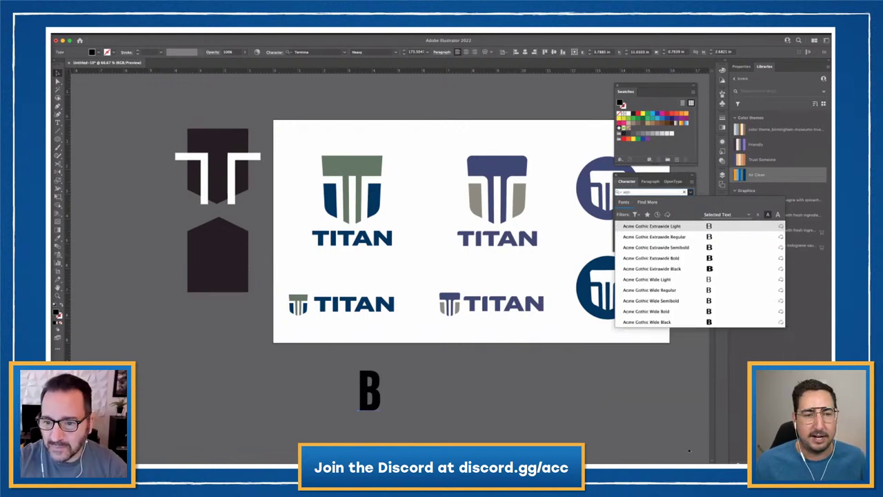
click(655, 236)
click(455, 366)
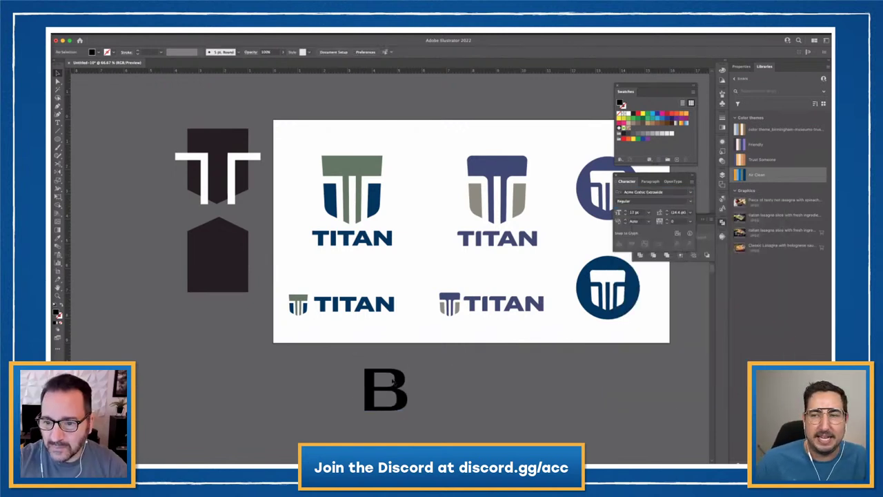
Duplicate the B, mirror the copy, and interlock both letters as a double-B monogram above the artboard.
drag(387, 383, 465, 384)
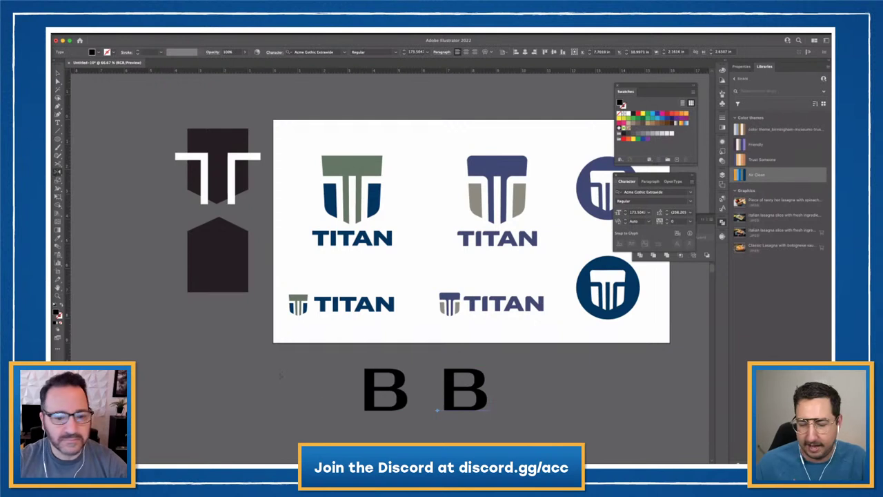
drag(491, 409, 414, 391)
click(57, 73)
drag(425, 432, 439, 147)
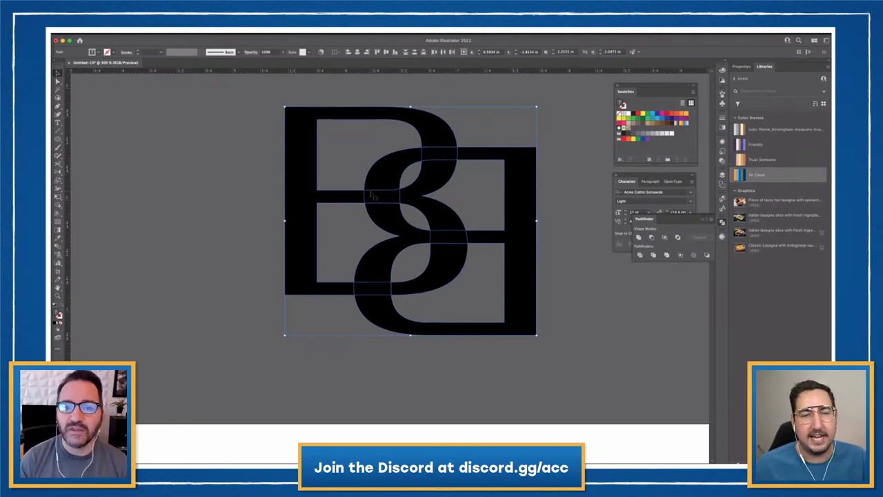
Cut out the overlapping segments where the two interlocked Bs cross, and switch away from Illustrator.
click(357, 236)
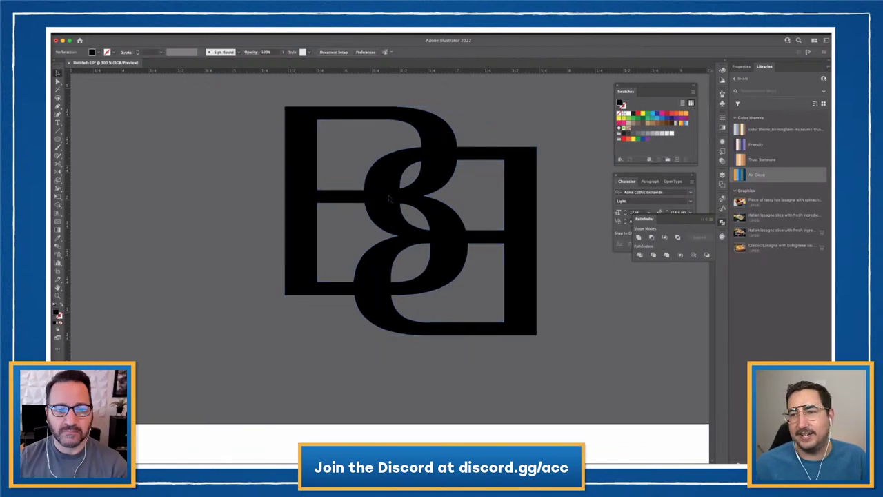
click(390, 197)
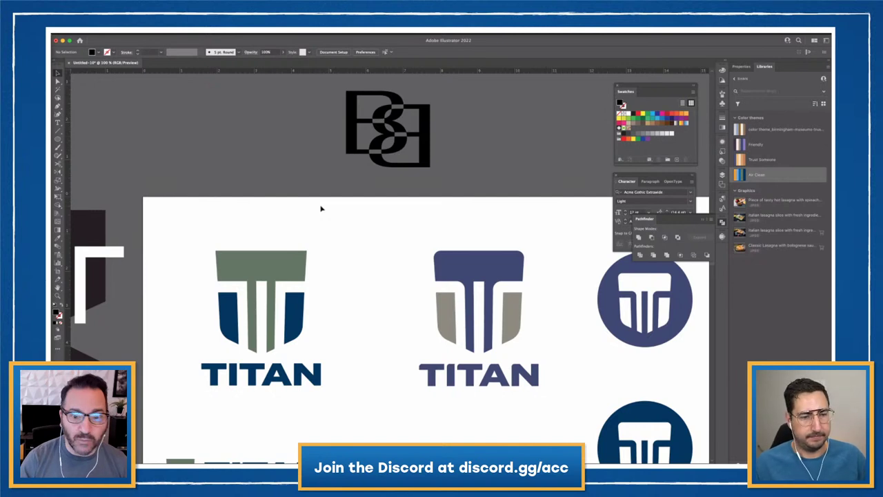
key(super+Tab)
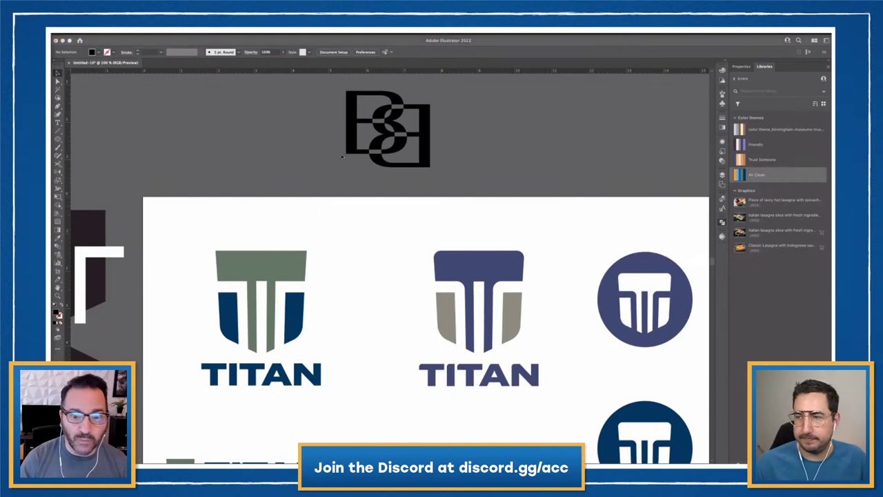